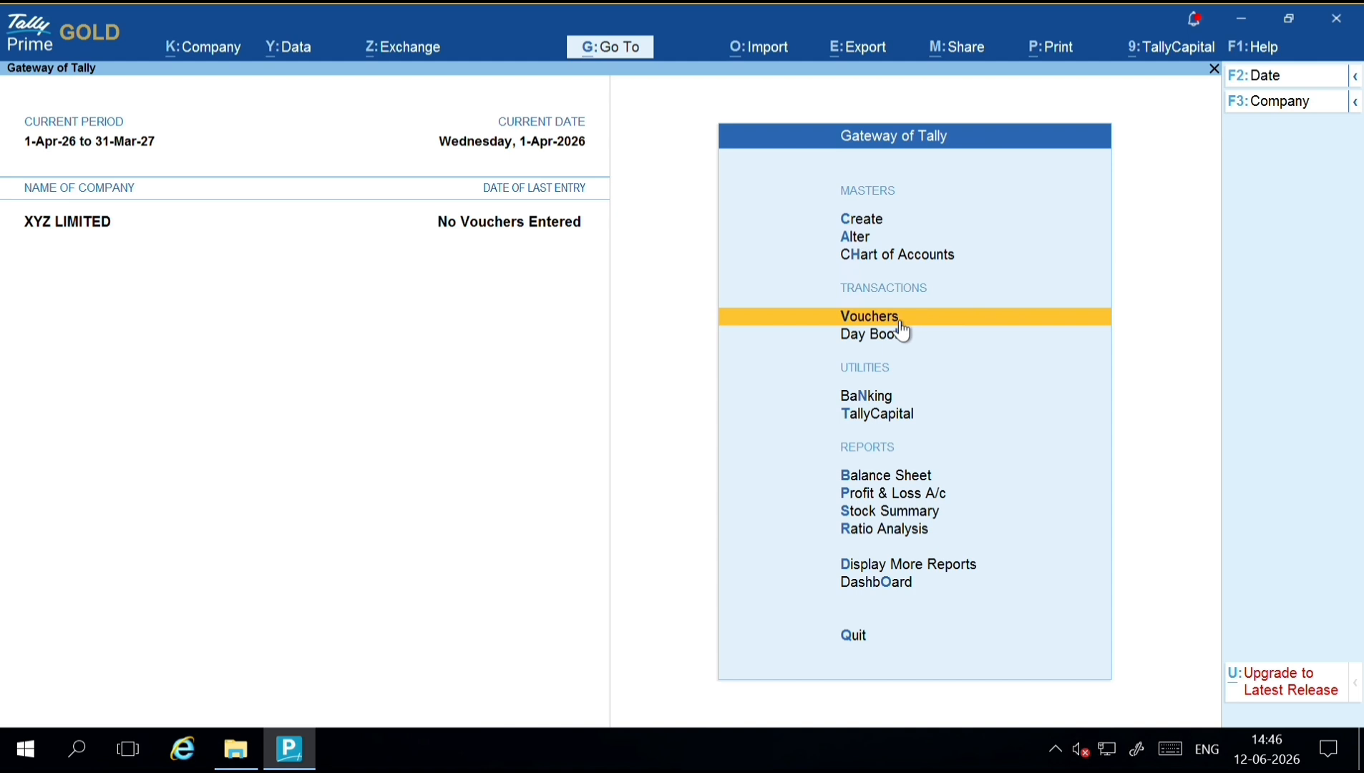
Start a purchase voucher dated 12-6-2026 with supplier invoice number PO-01, keeping the same date for the supplier invoice.
click(900, 329)
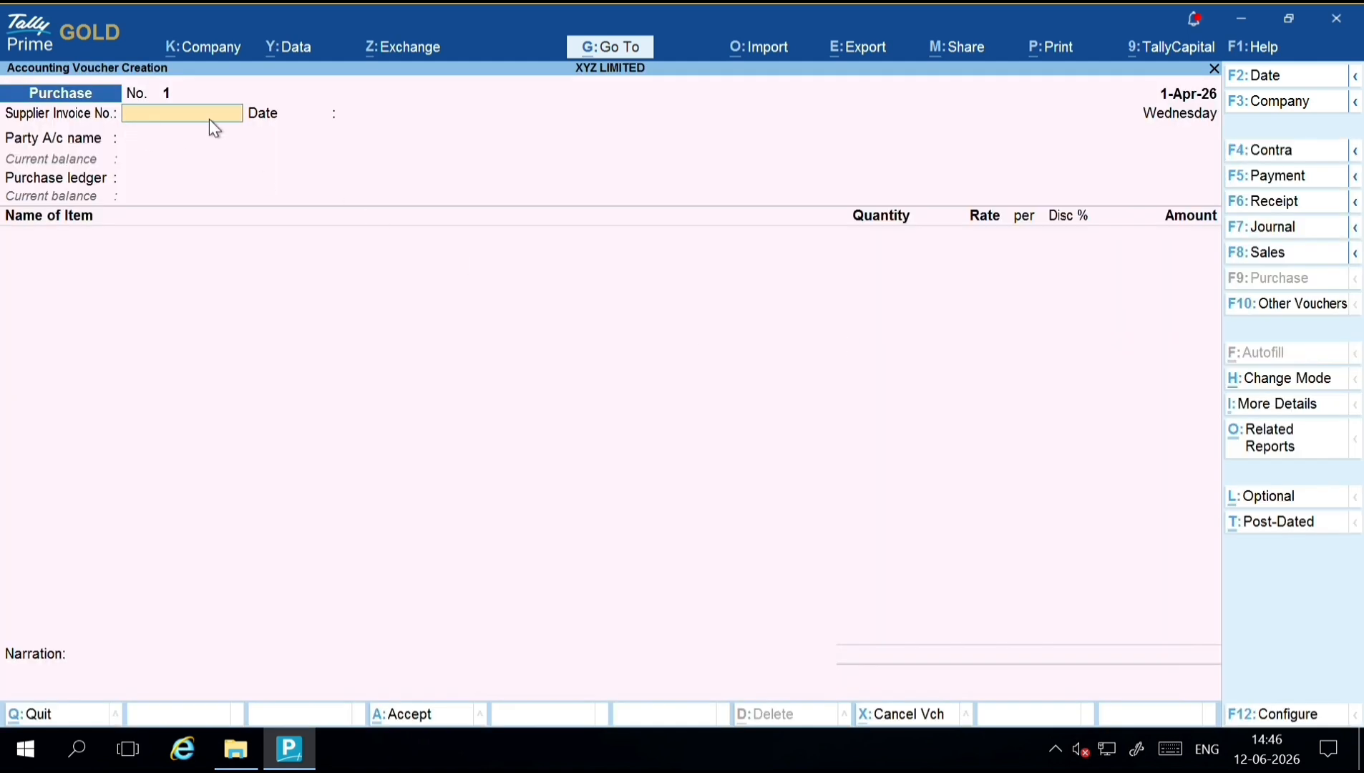
key(F2)
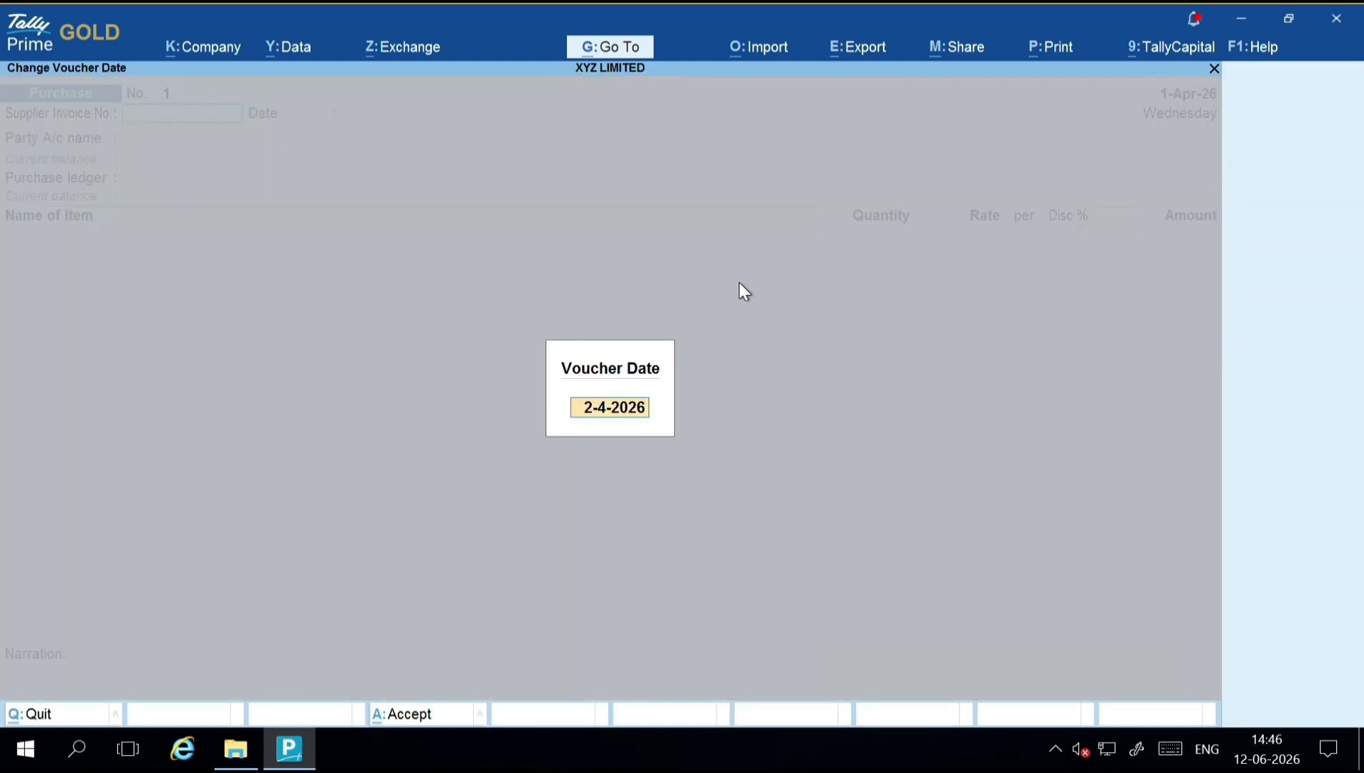
text(12.6.2026)
key(Return)
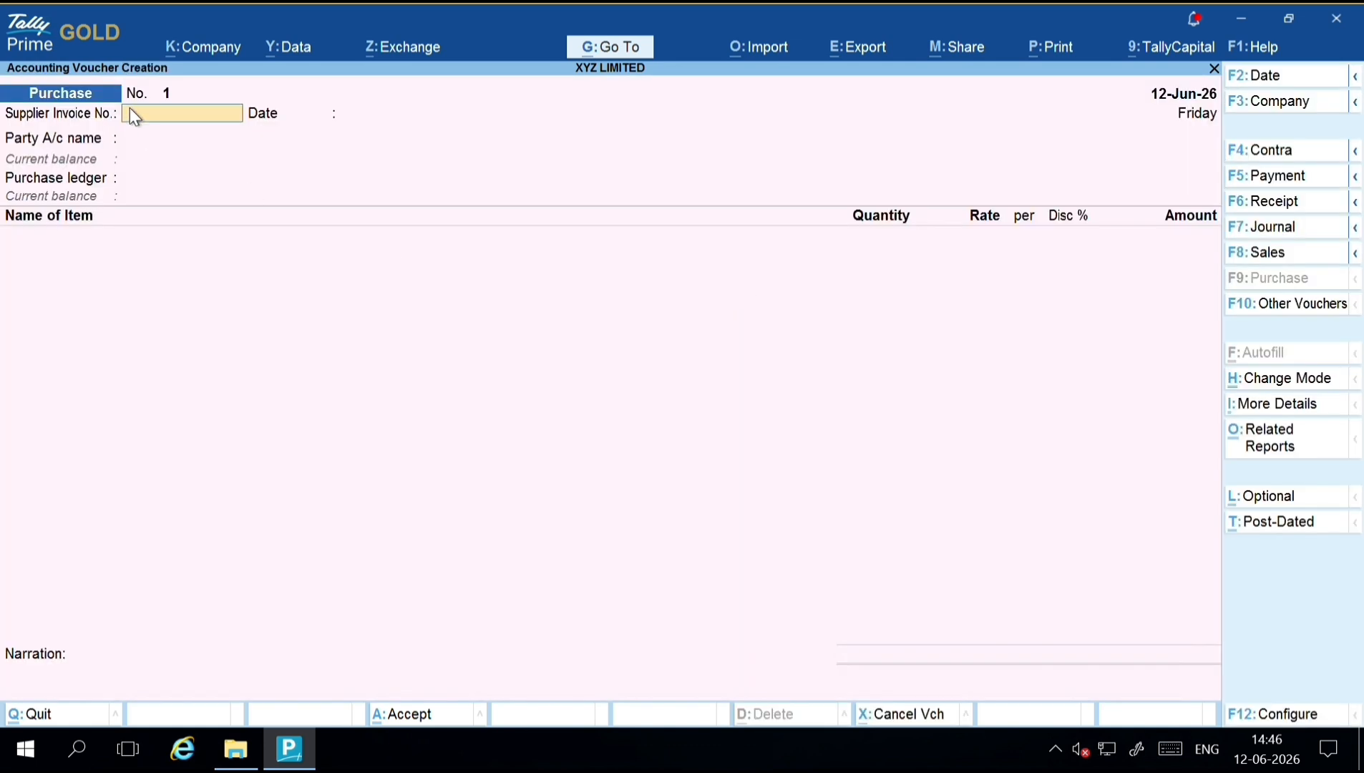
text(PO-01)
key(Return)
key(Return)
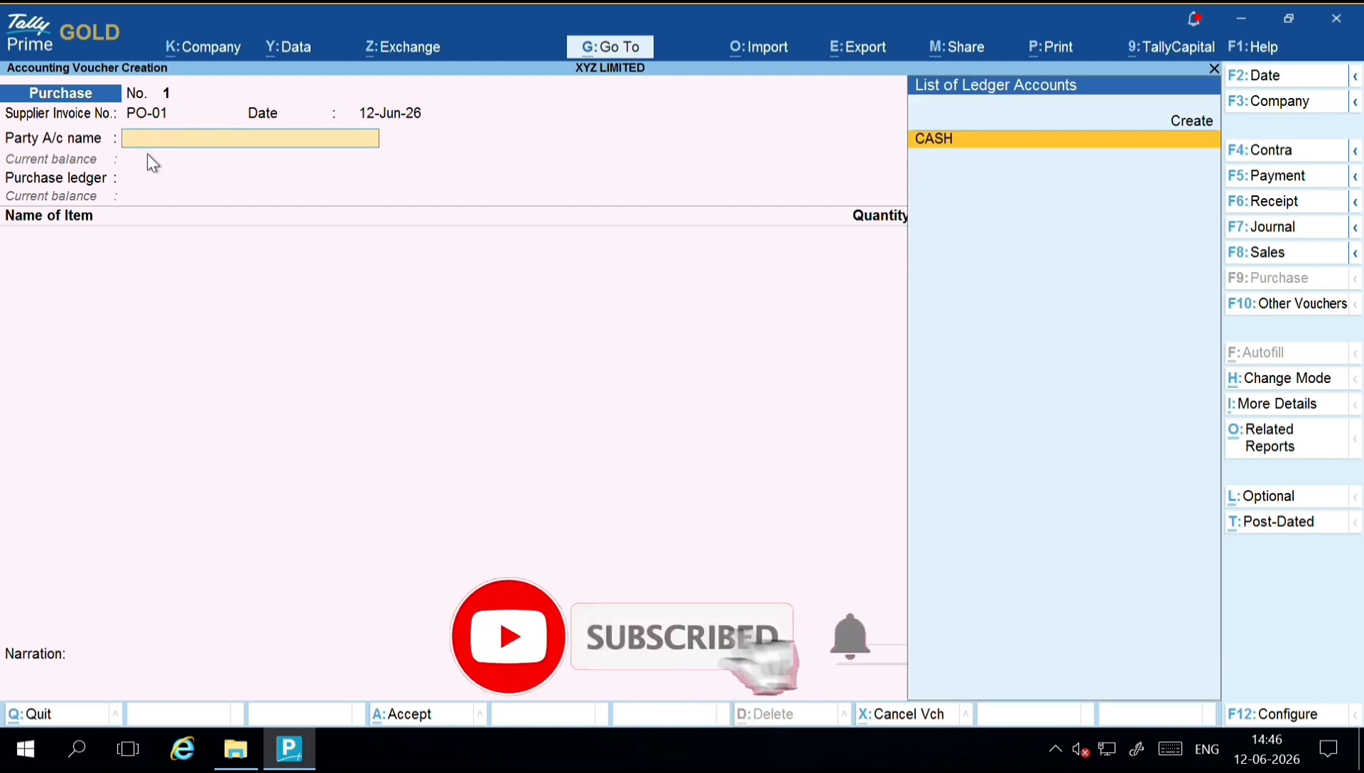
Create a party ledger named ABC ENTERPRISES from the voucher and place it under Sundry Creditors.
key(alt+c)
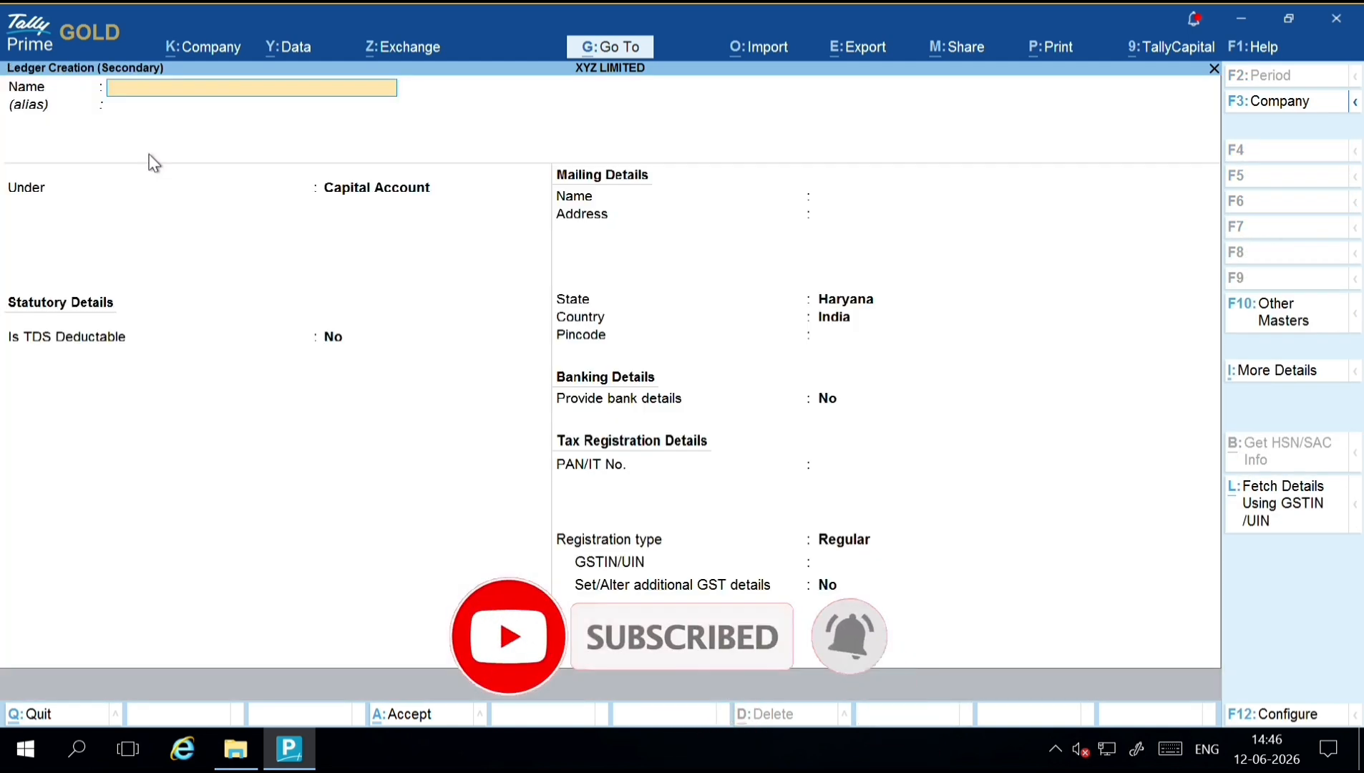
text(ABC ENTERPRISES)
key(Return)
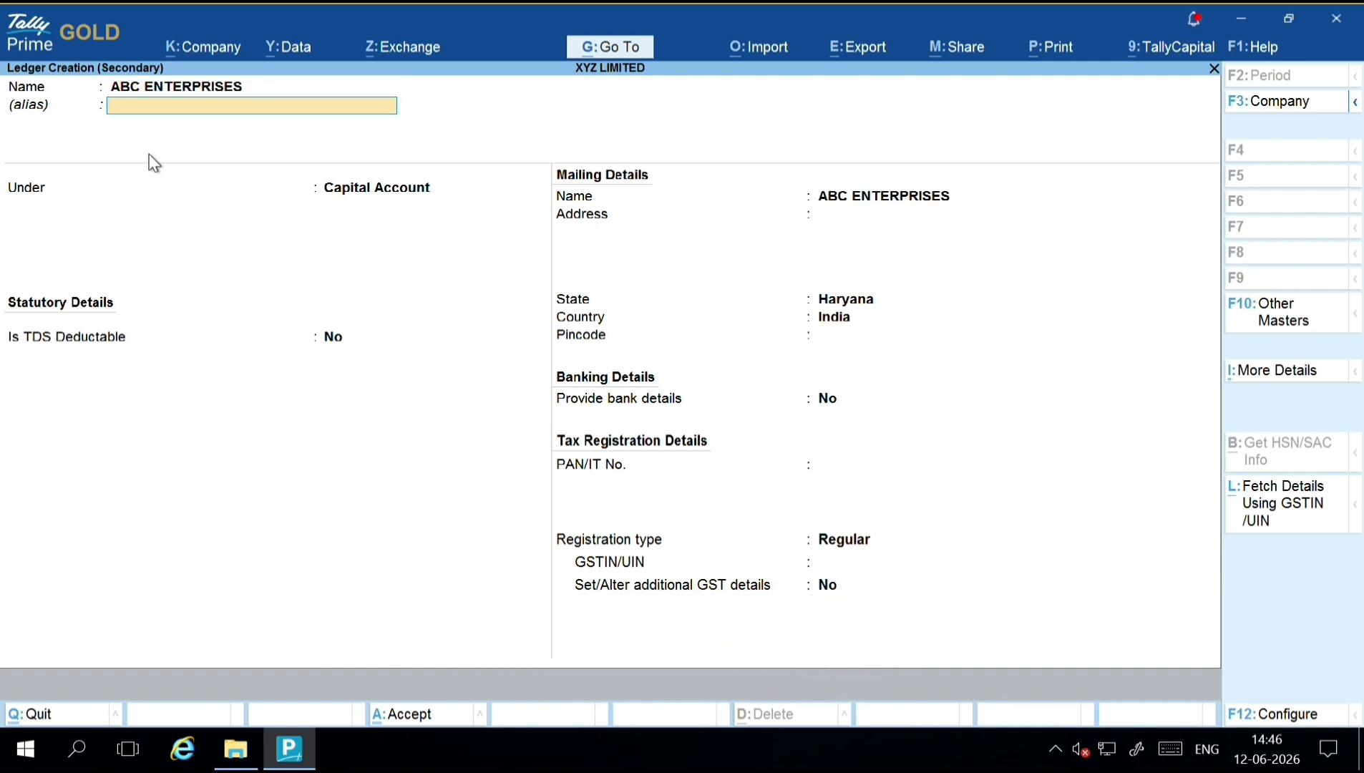
key(Return)
text(SU)
key(Return)
key(Down)
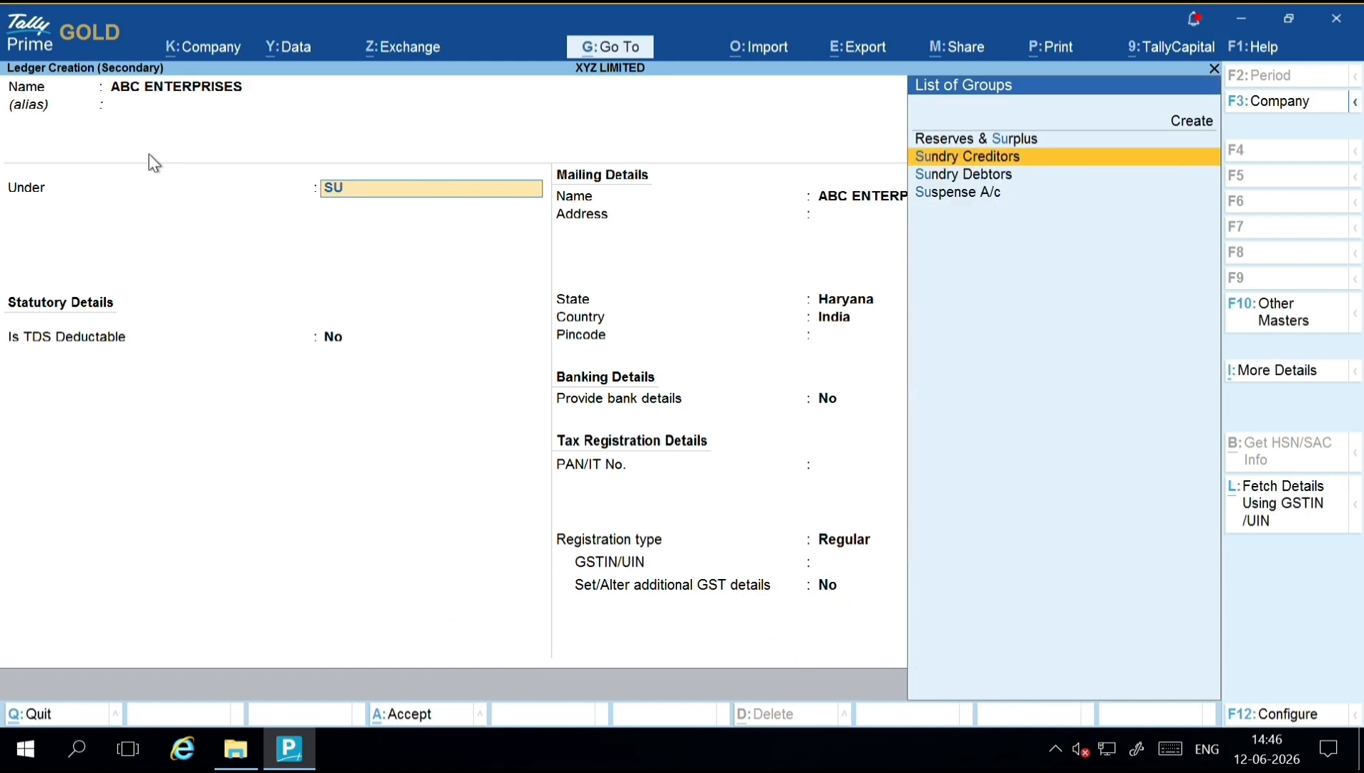
key(Return)
Keep the bill-by-bill and statutory defaults and enter the supplier's mailing address, with state Haryana and country India.
key(Return)
key(Return)
key(Return)
key(Return)
key(Return)
key(Return)
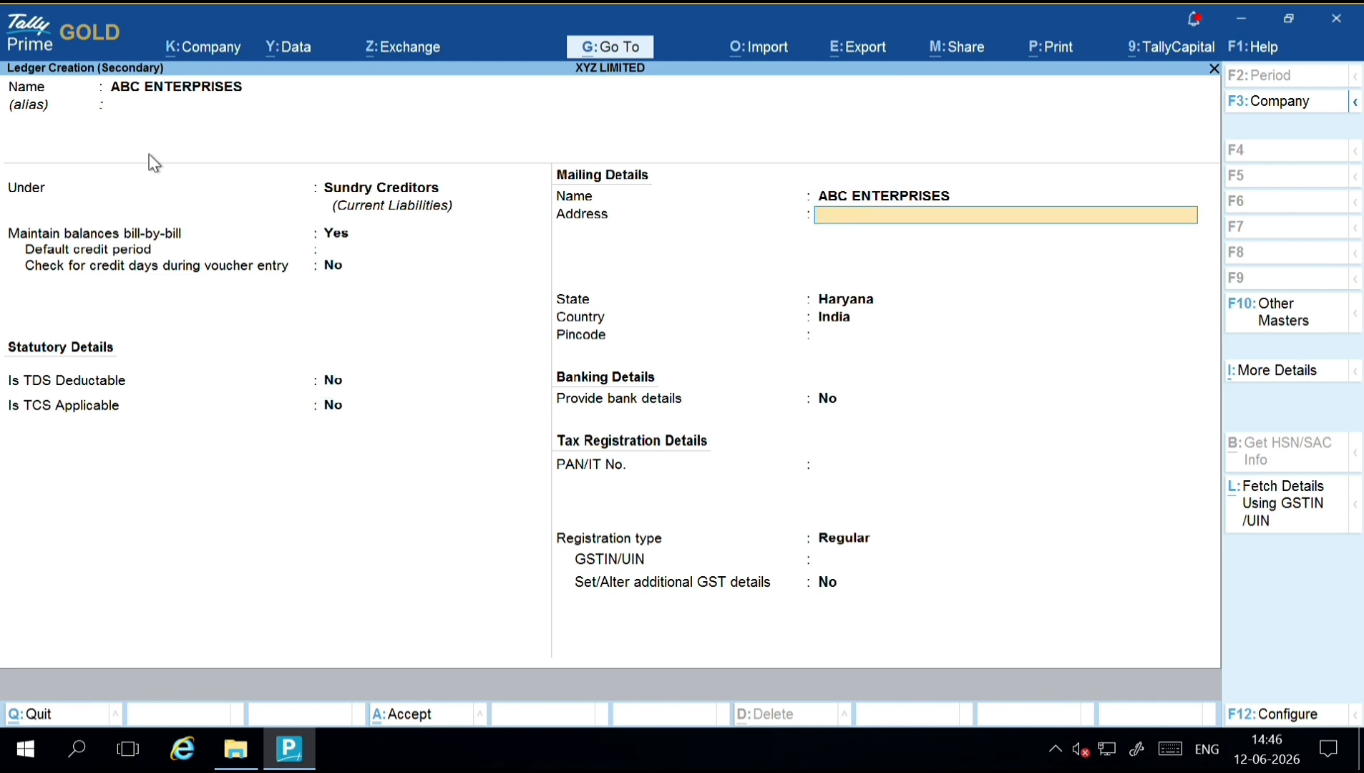
text(FARIDABAD)
key(Return)
key(Return)
key(Return)
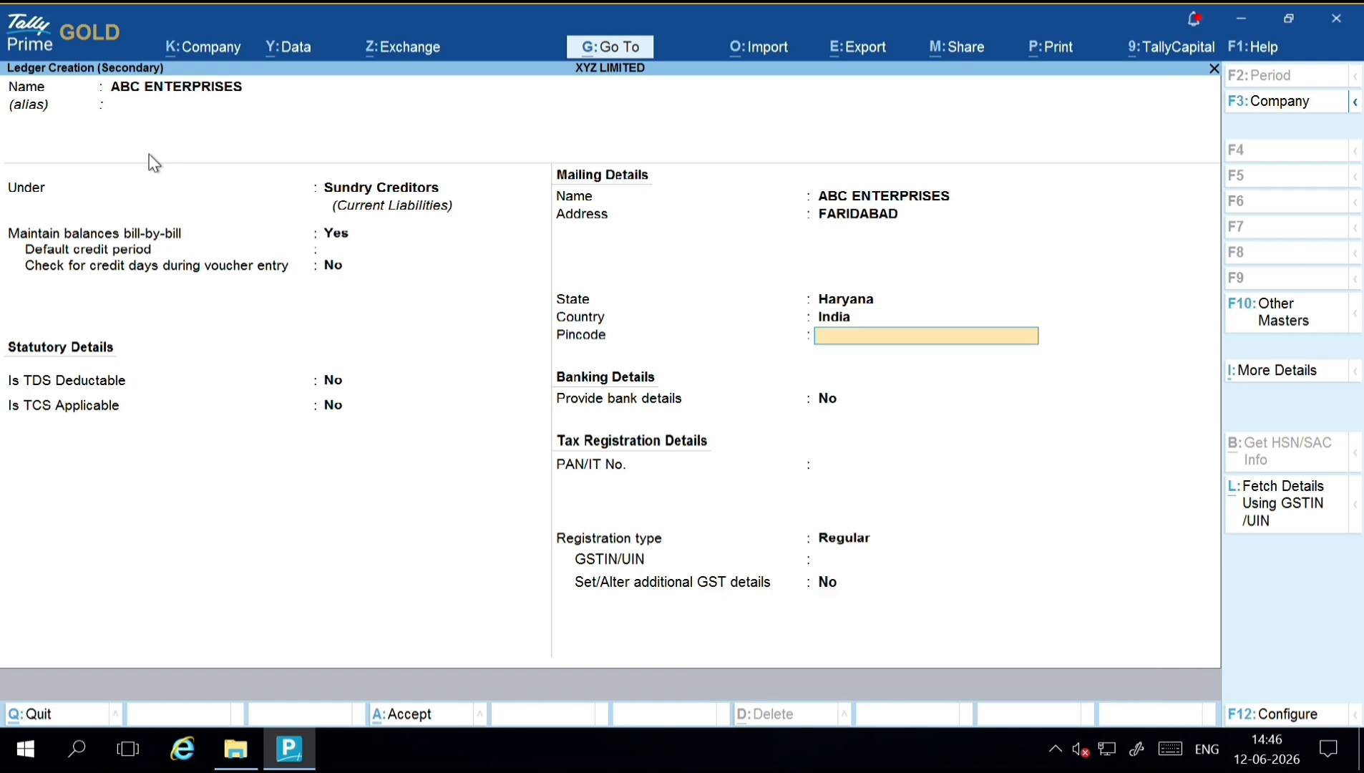
Set the supplier's registration type to Regular, enter its GSTIN, and save the ledger with the pincode, bank and PAN details left unfilled.
key(Return)
key(Return)
key(Return)
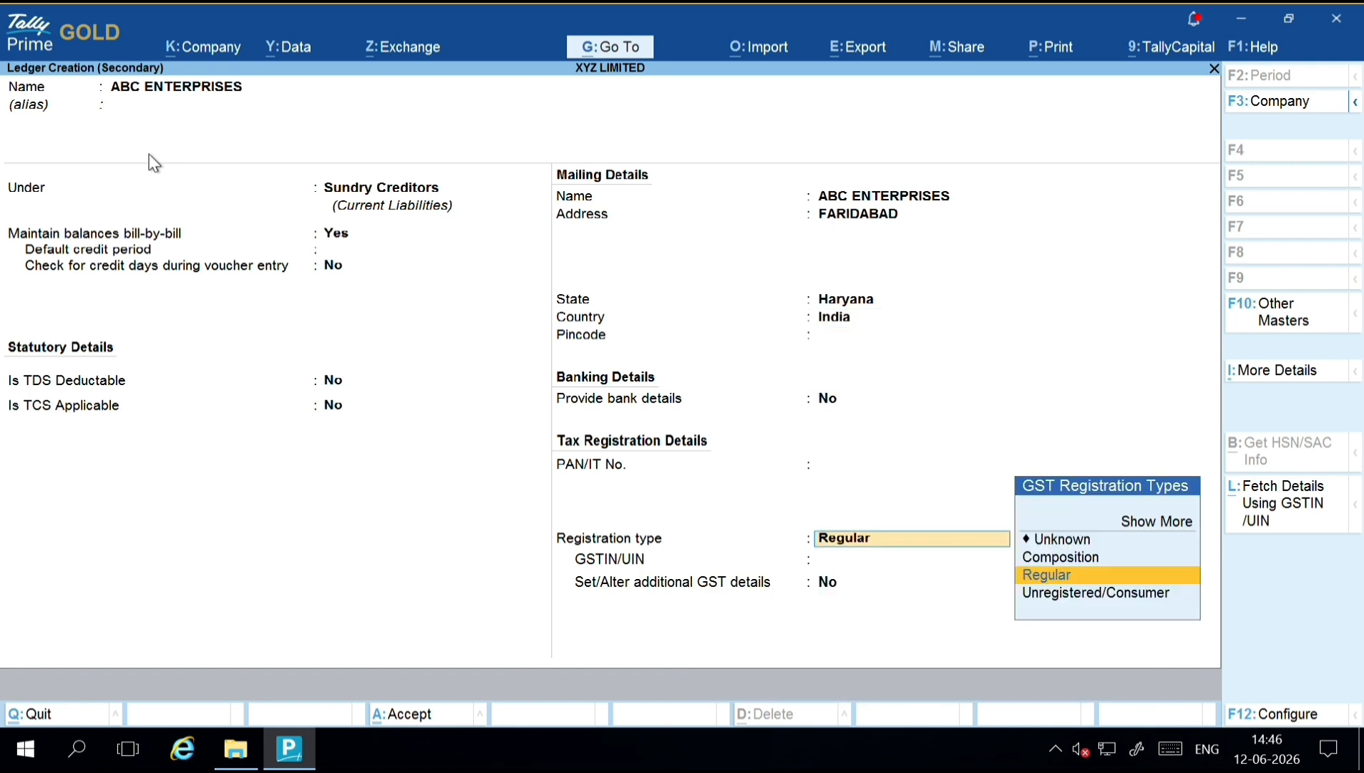
key(Return)
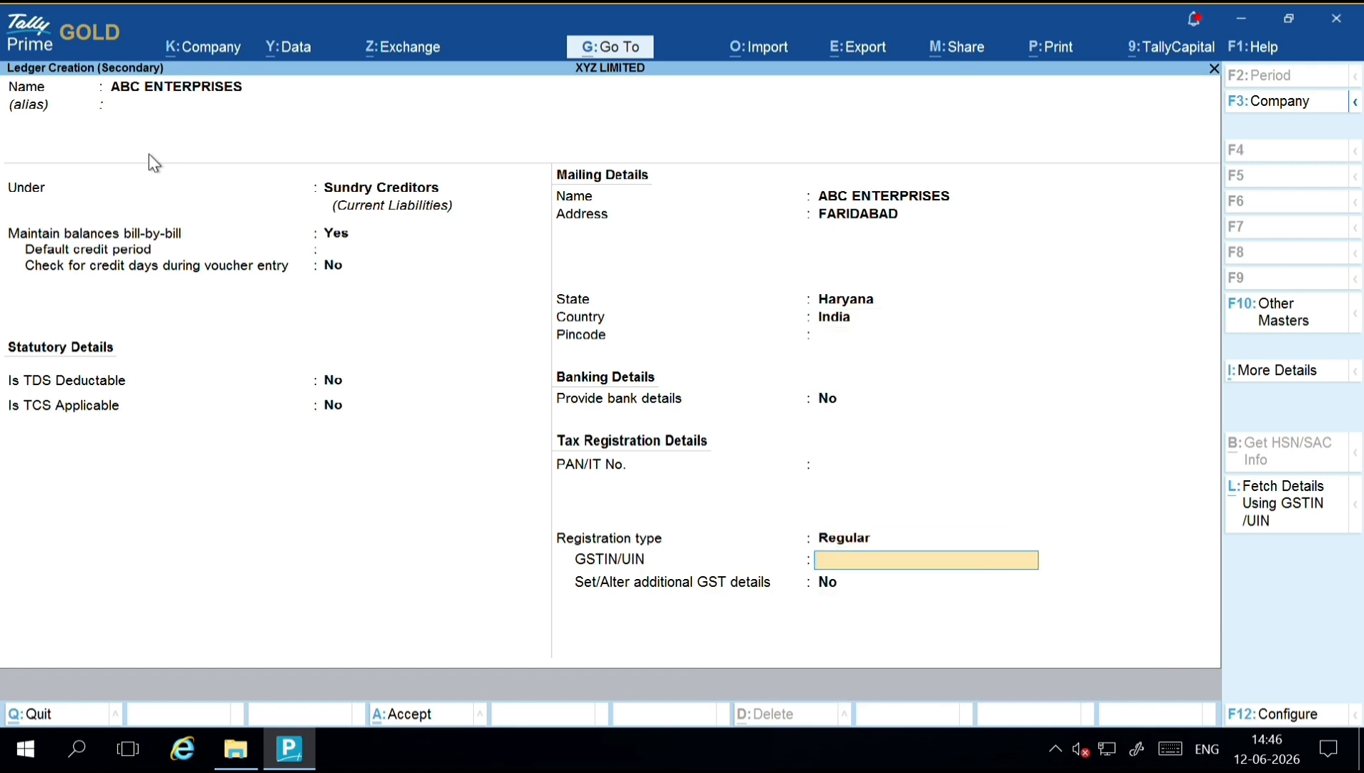
text(06AAFCJ7834)
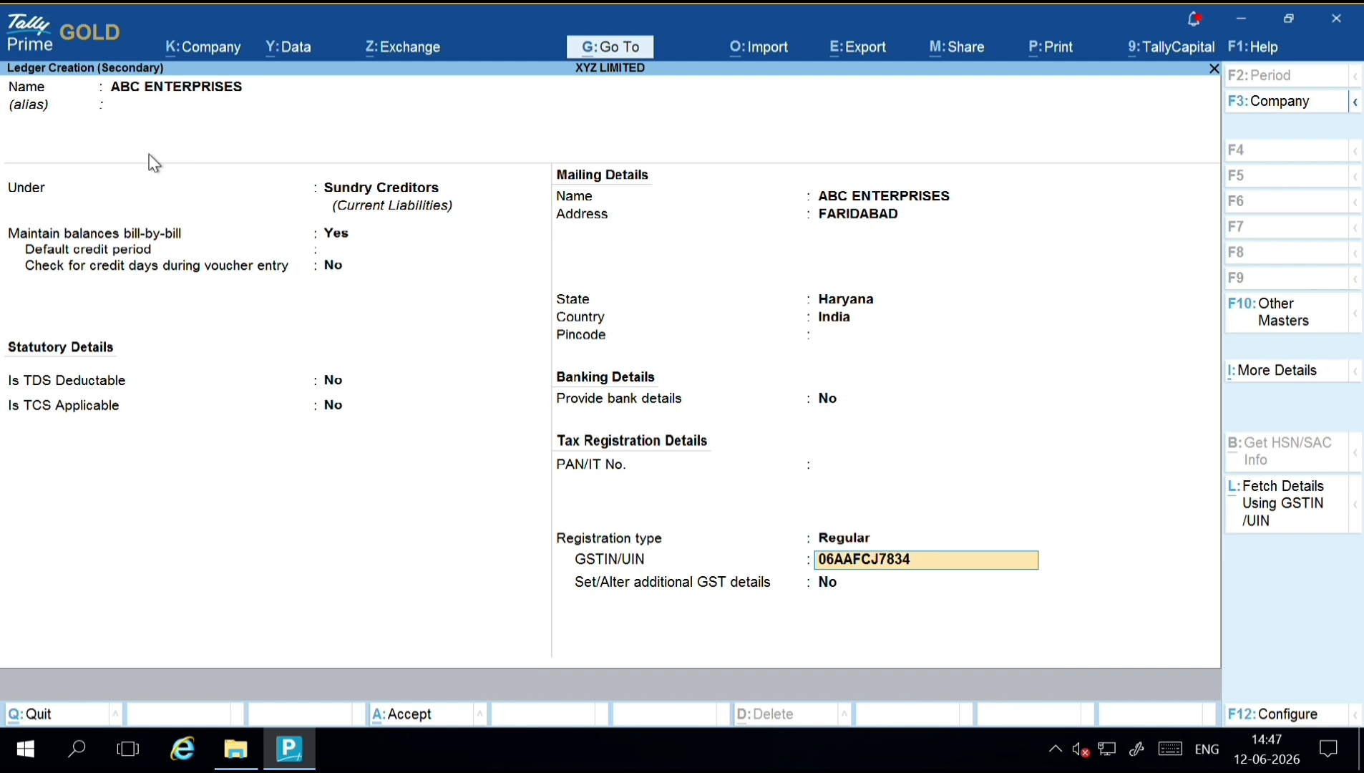
text(E1Z4)
key(Return)
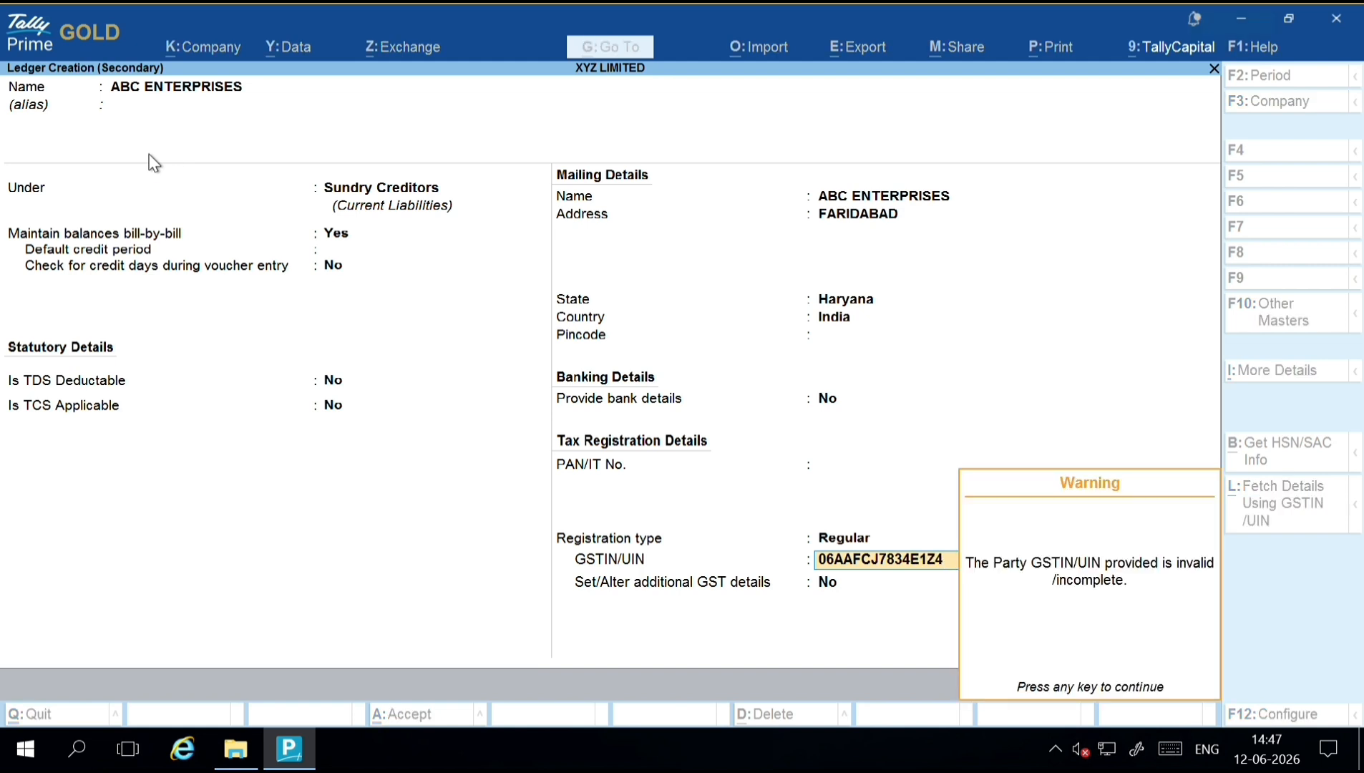
key(Return)
key(Return)
key(Return)
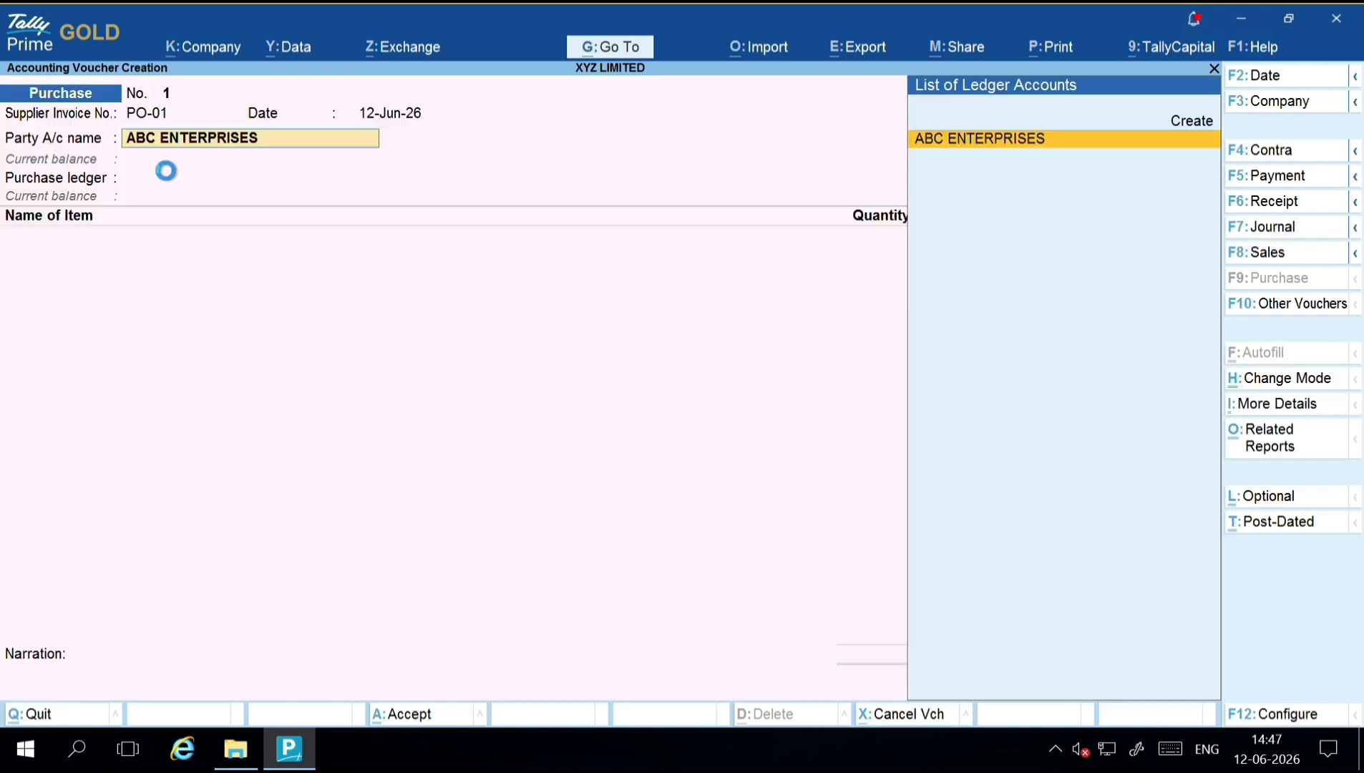
Use ABC ENTERPRISES as the voucher's party account and leave all receipt and order details blank.
key(Return)
key(Return)
key(Return)
key(Return)
key(Return)
key(Return)
key(Return)
key(Return)
key(Return)
key(Return)
key(Return)
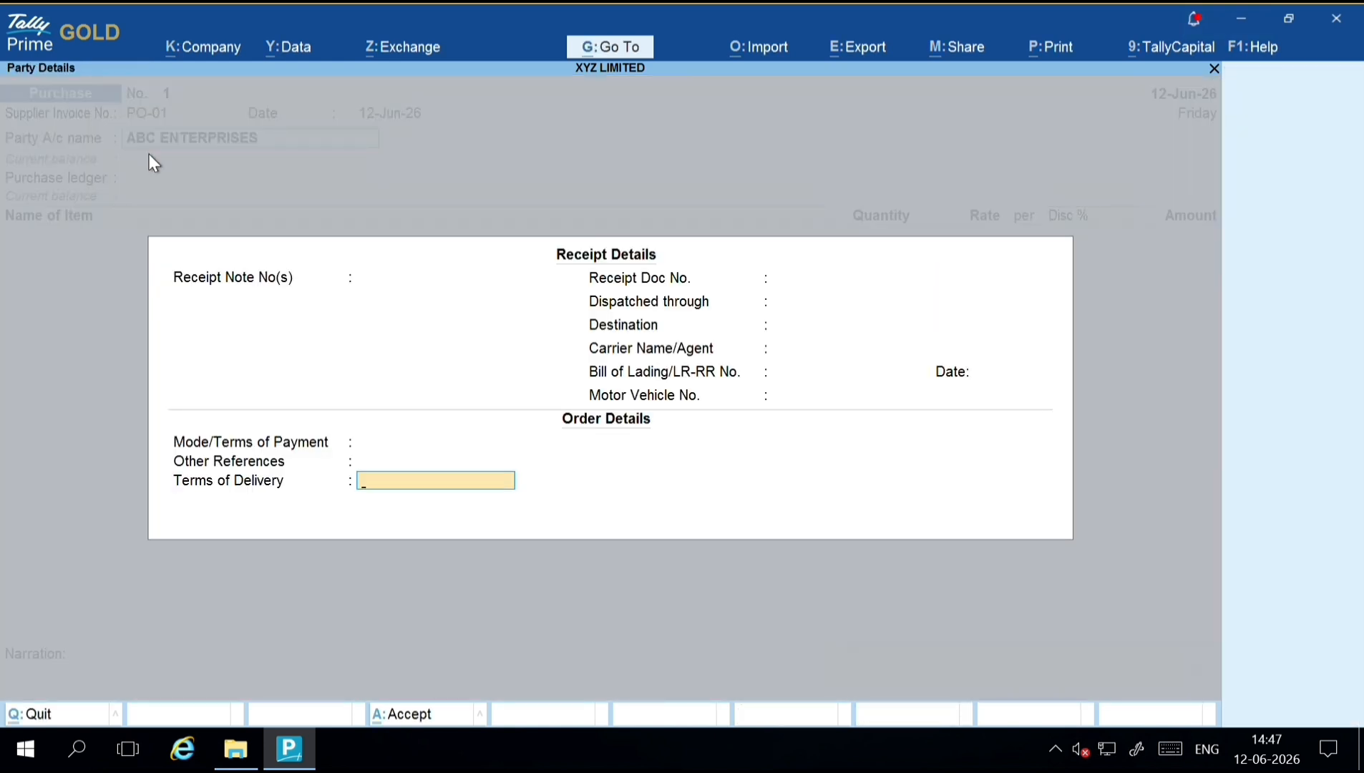
key(Return)
Complete the party details by entering the consignee's address, keeping Haryana as the state and place of supply.
key(Return)
key(Return)
key(Return)
key(Return)
key(Return)
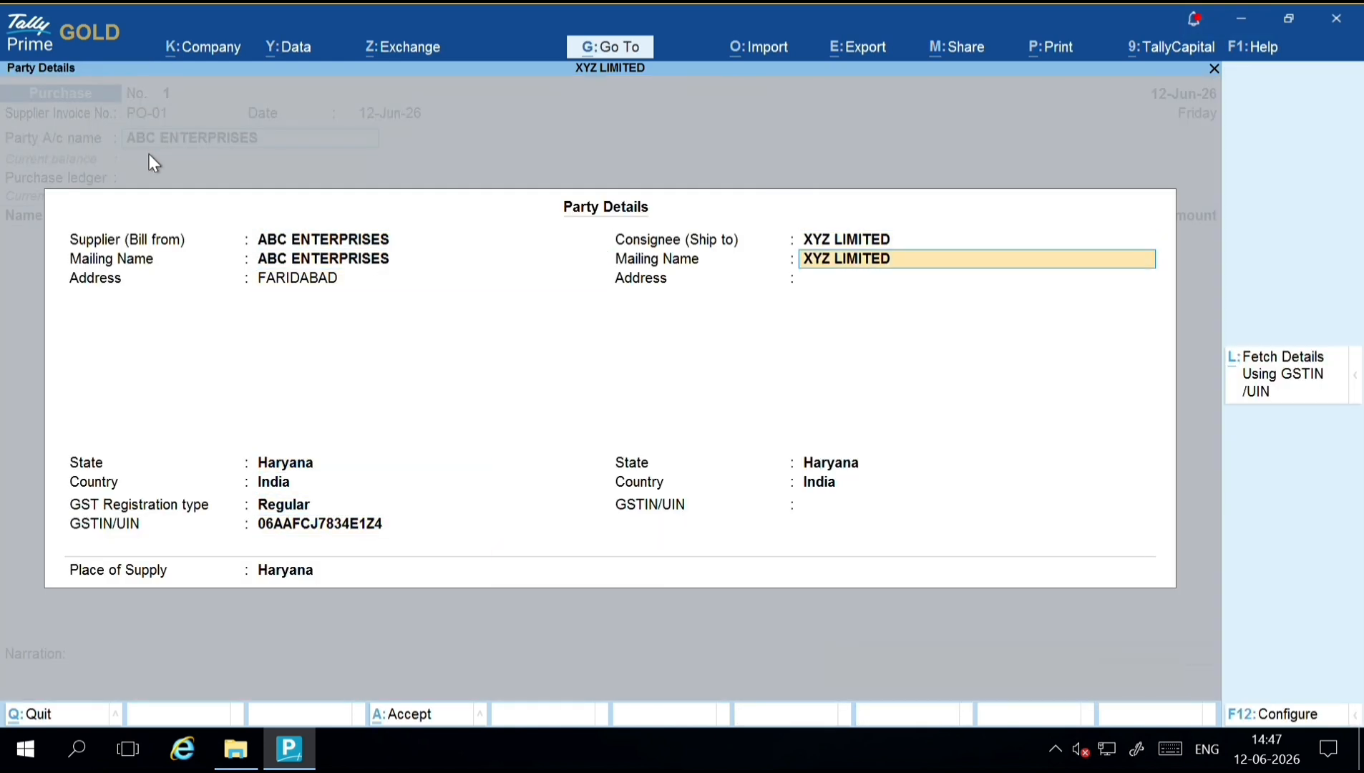
key(Return)
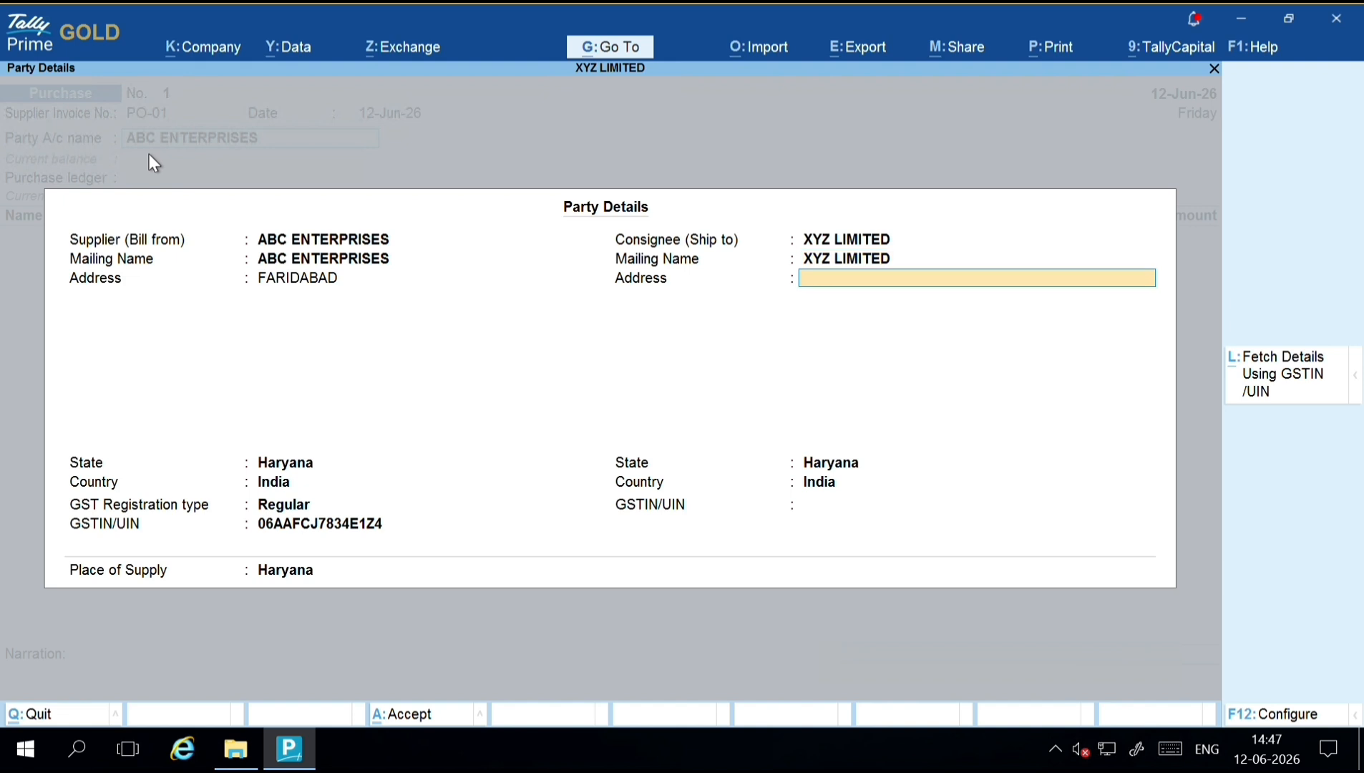
text(FARIDABAD)
key(Return)
key(Return)
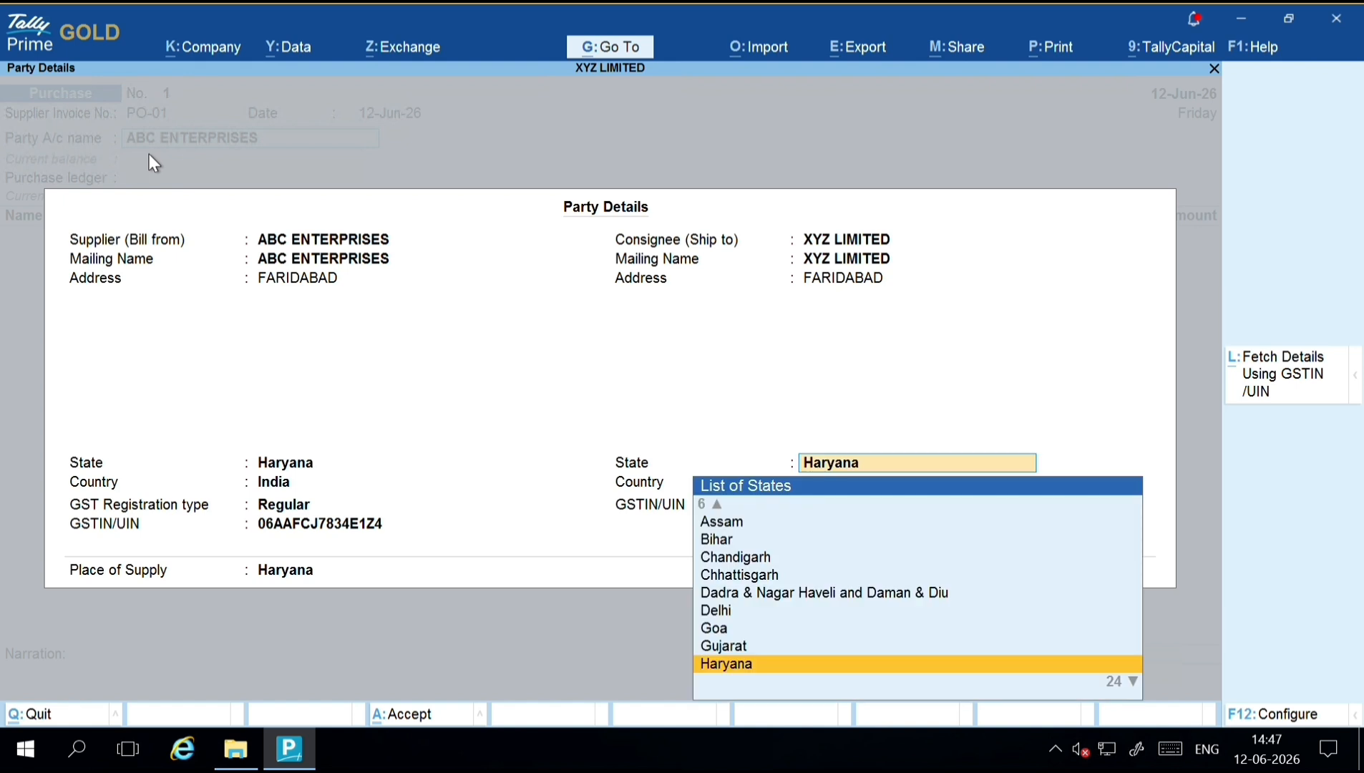
key(Return)
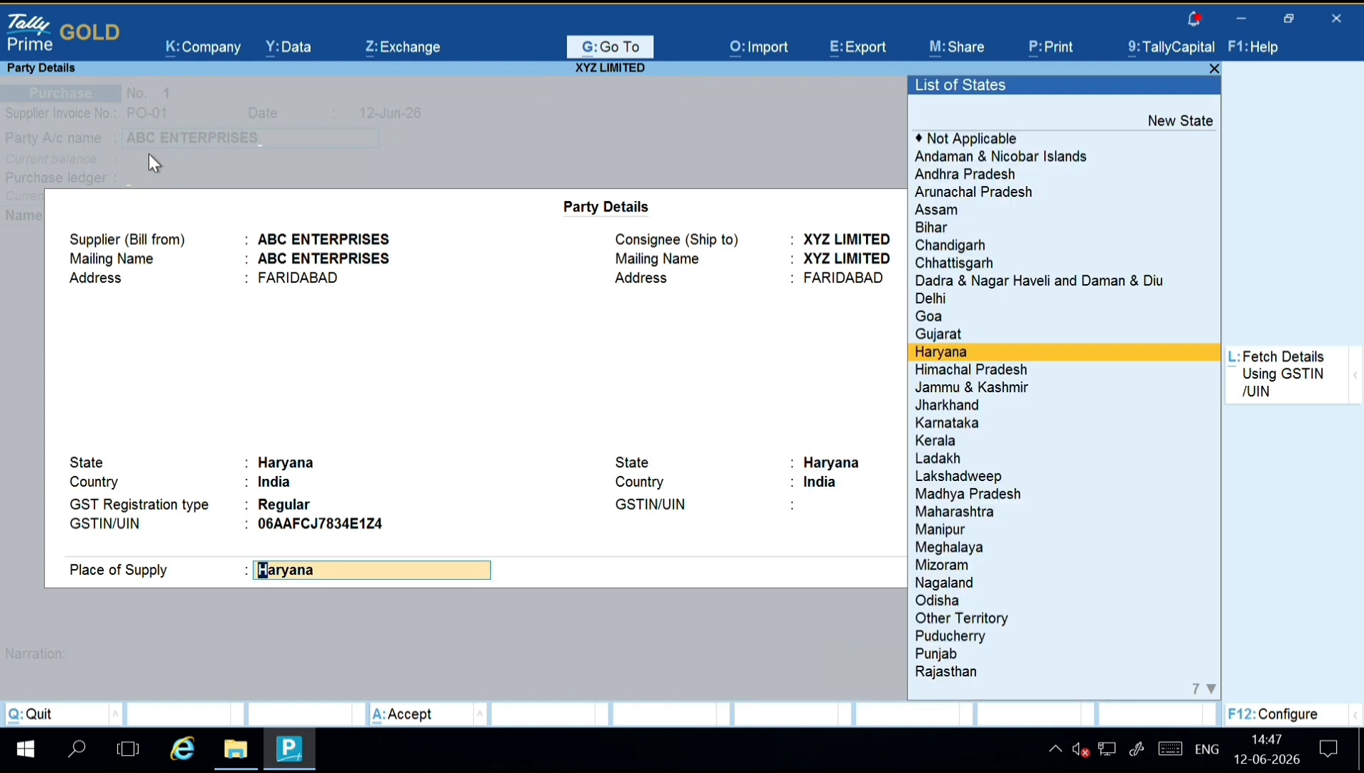
key(Return)
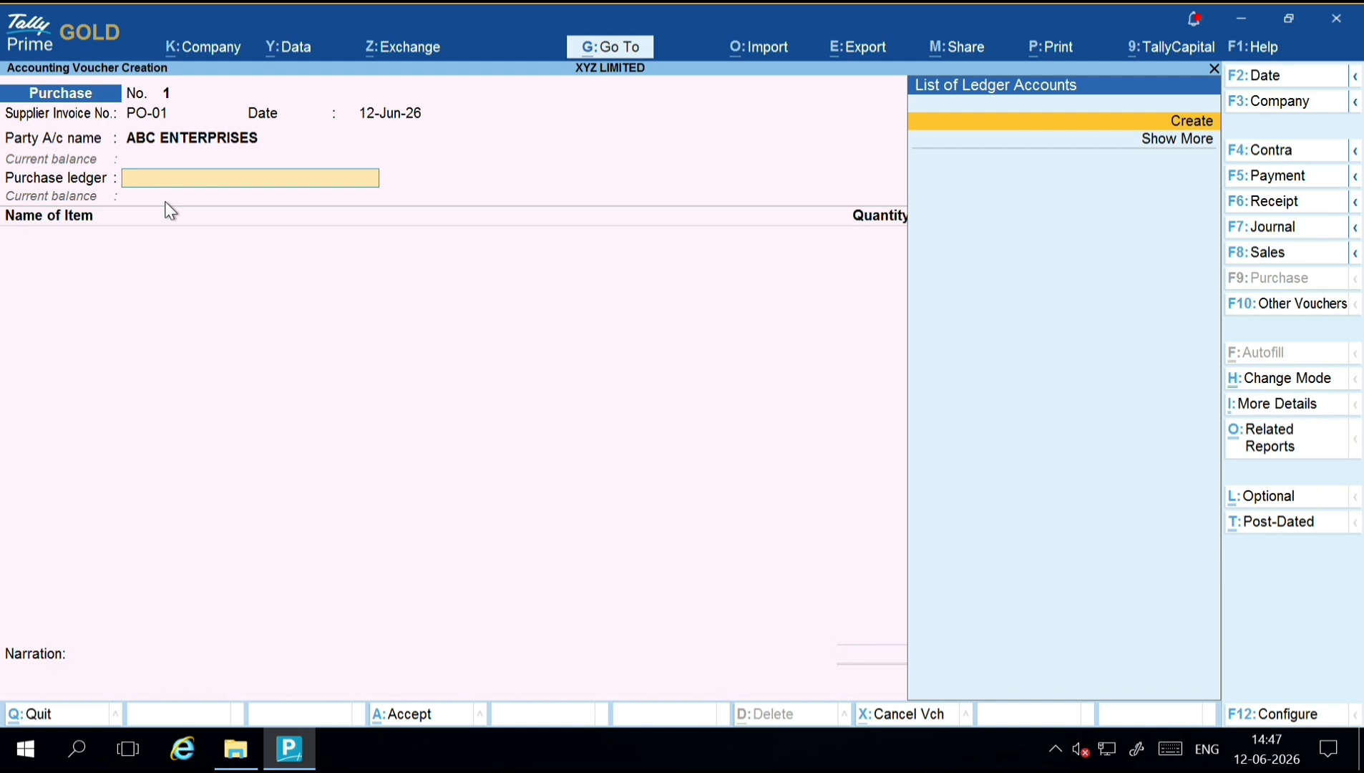
Create a purchase ledger named PURCHASE 5% under Purchase Accounts.
key(Return)
text(PURCHASE)
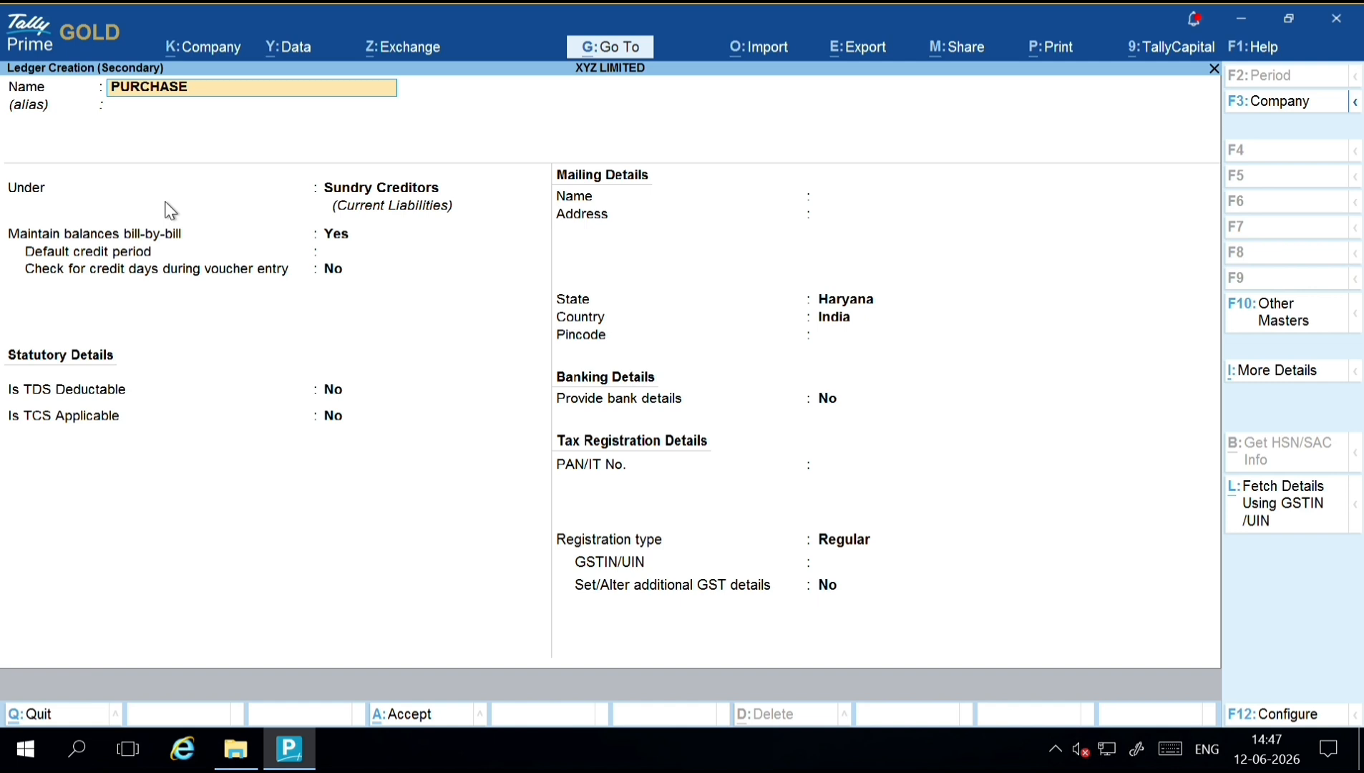
text(5%)
key(Return)
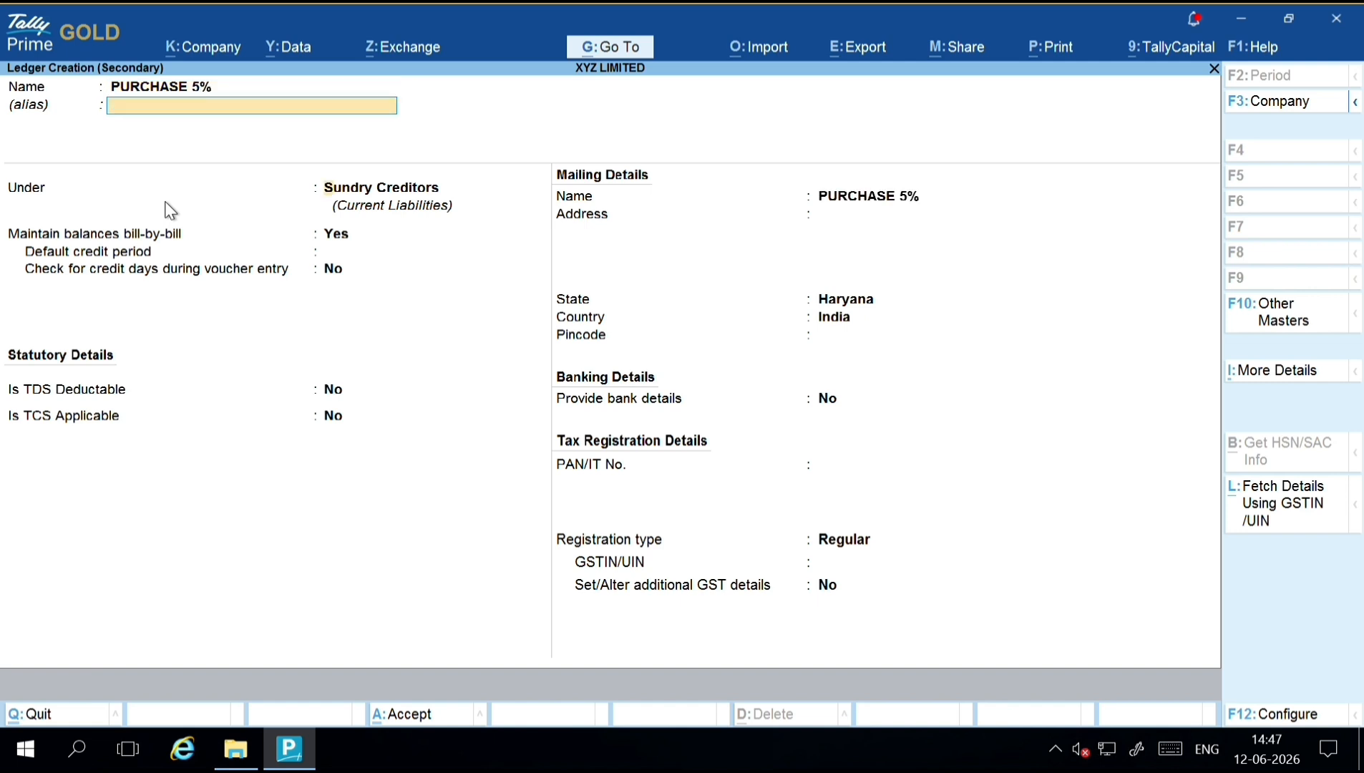
key(Return)
text(PURC)
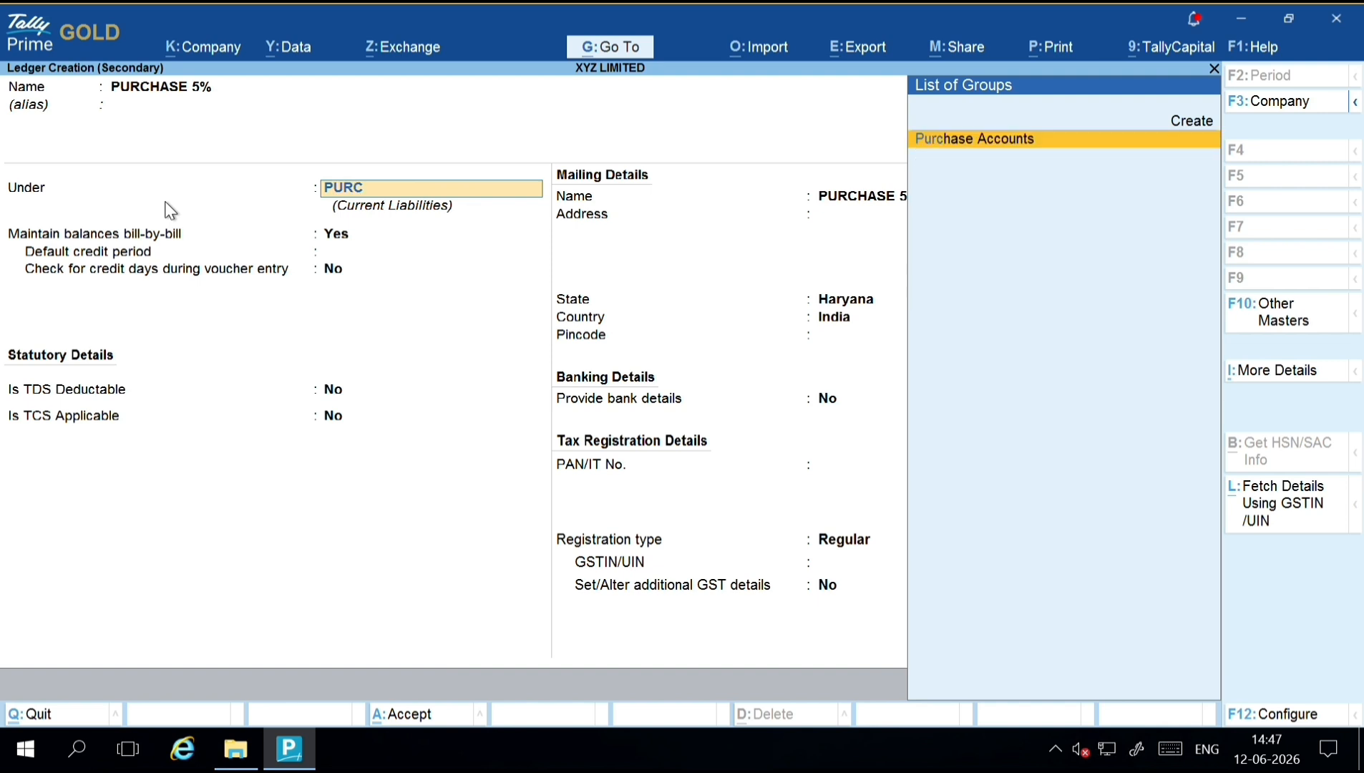
key(Return)
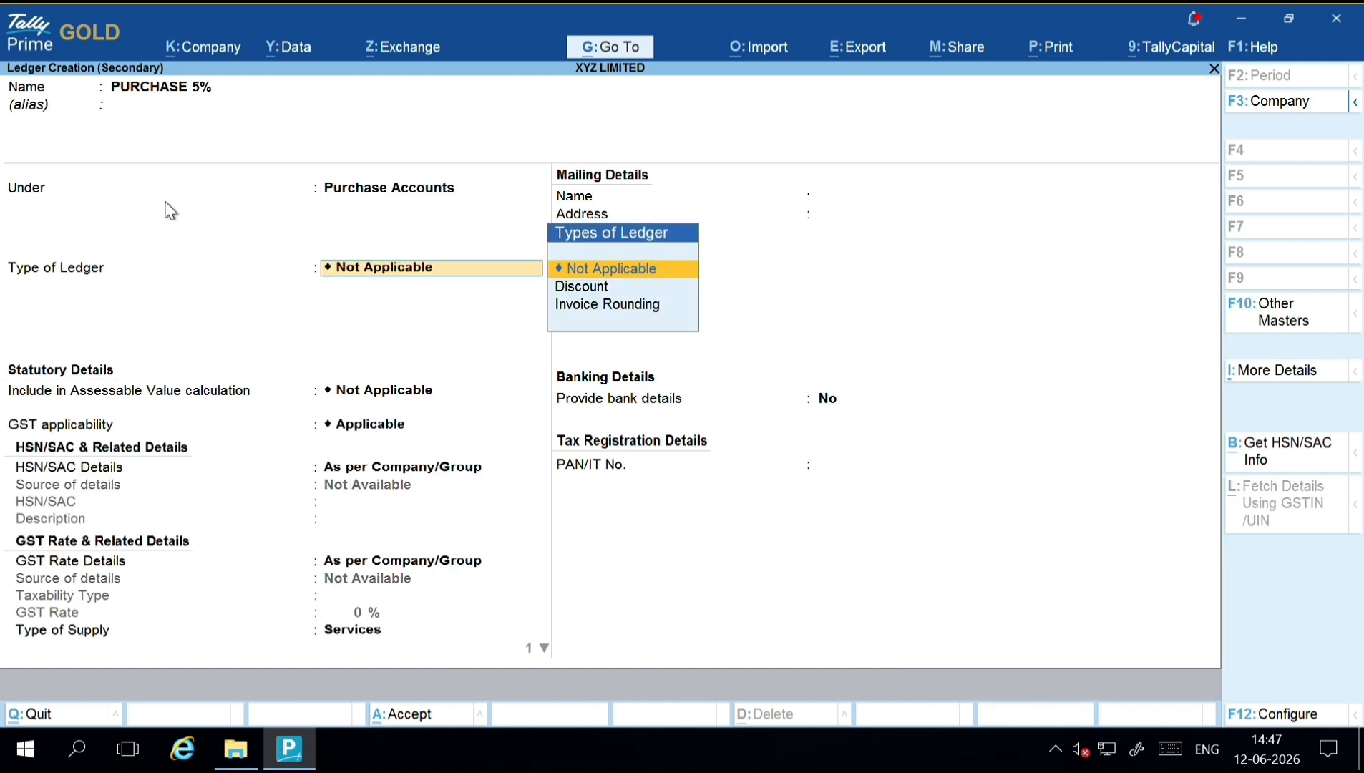
Keep the purchase ledger's default type, GST and statutory settings, then save it as the voucher's purchase ledger.
key(Return)
key(Return)
key(Return)
key(Return)
key(Return)
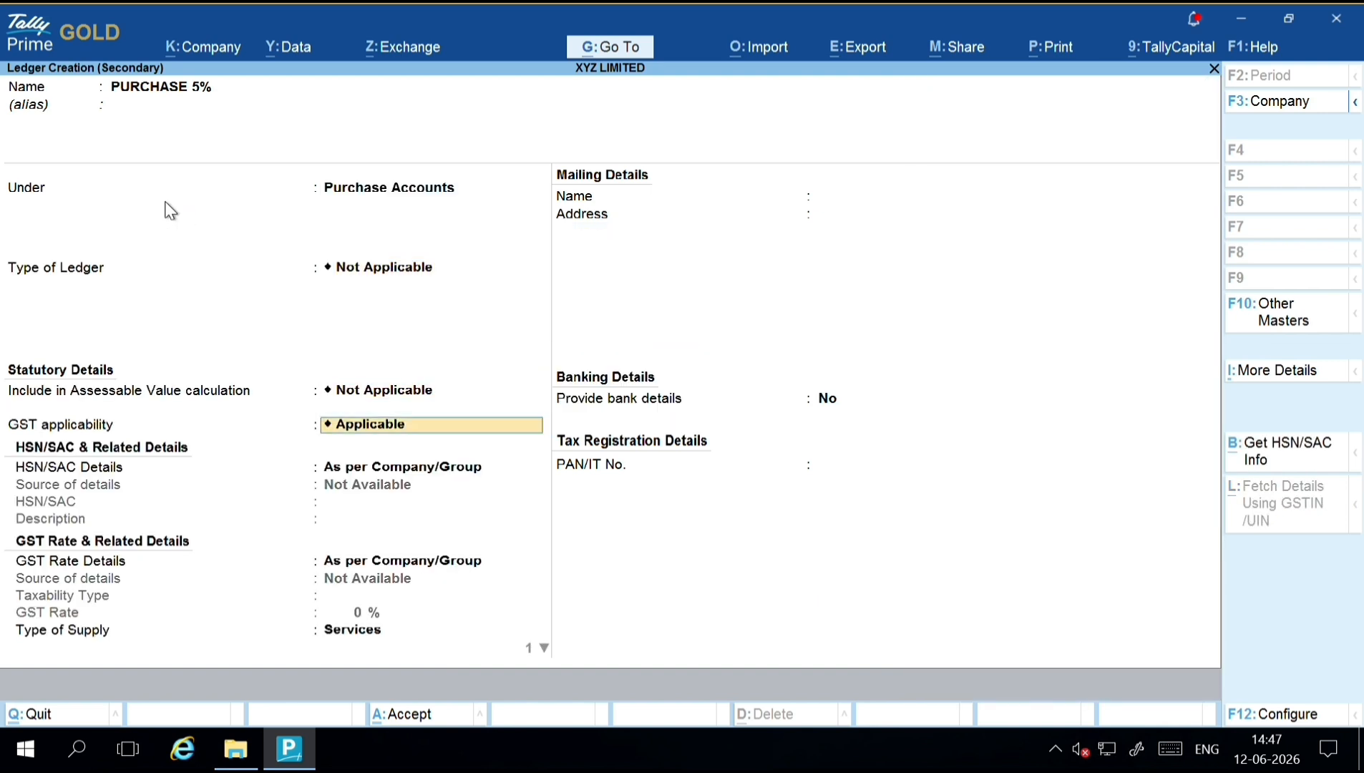
key(Return)
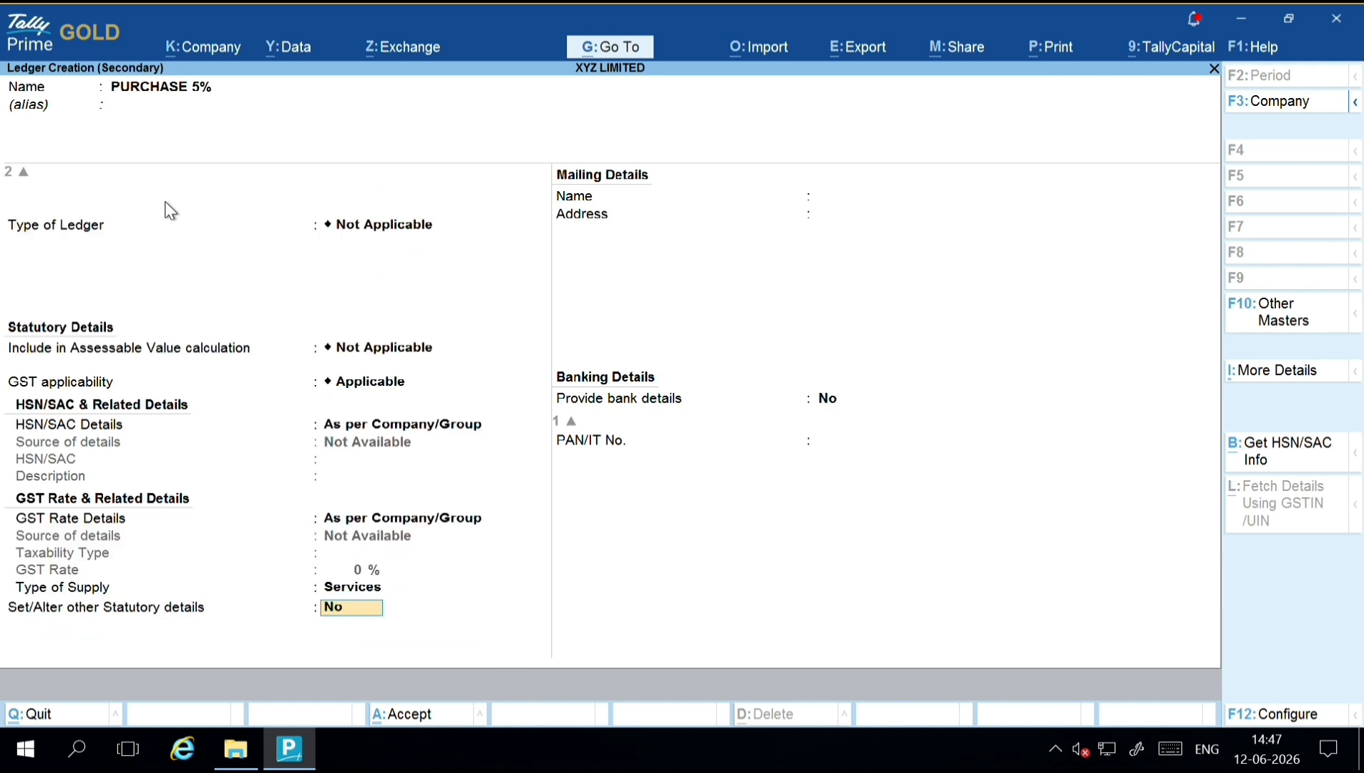
key(Return)
key(Return)
key(Return)
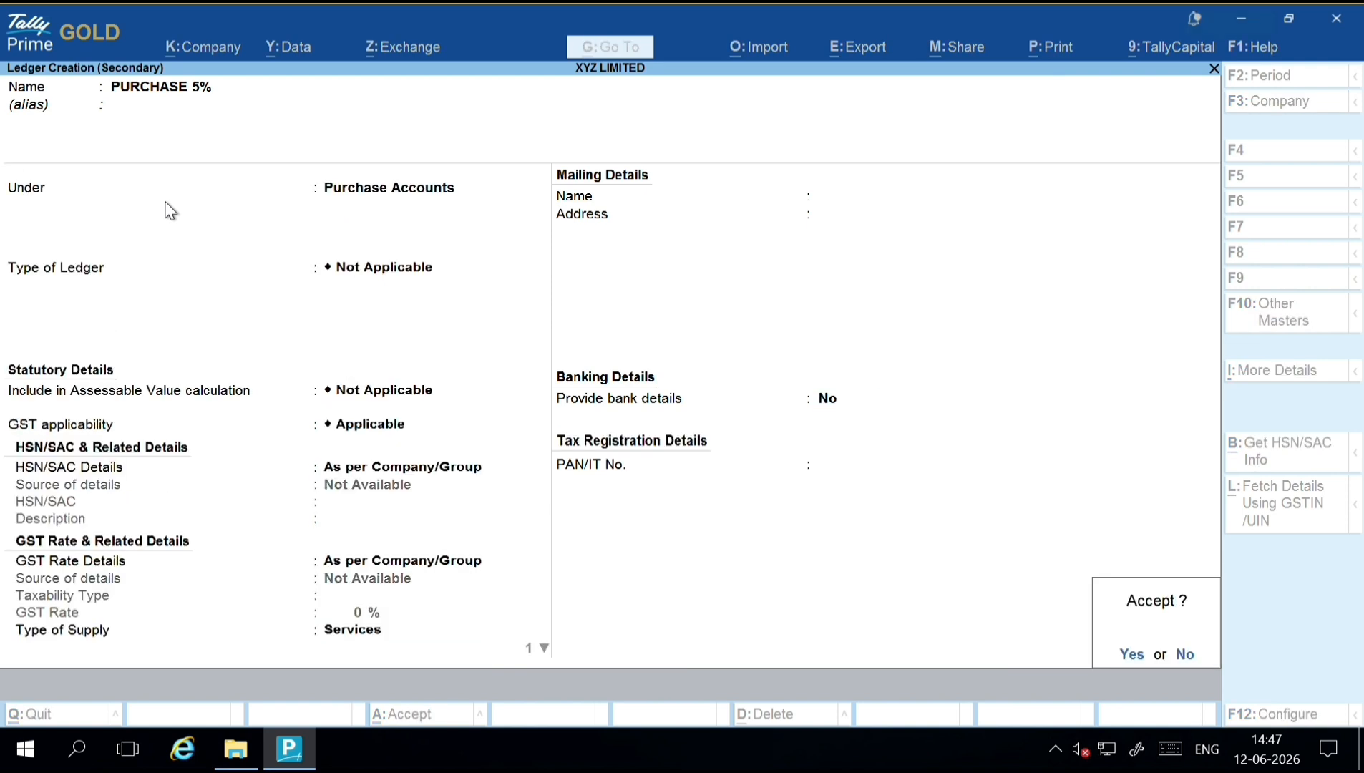
key(Return)
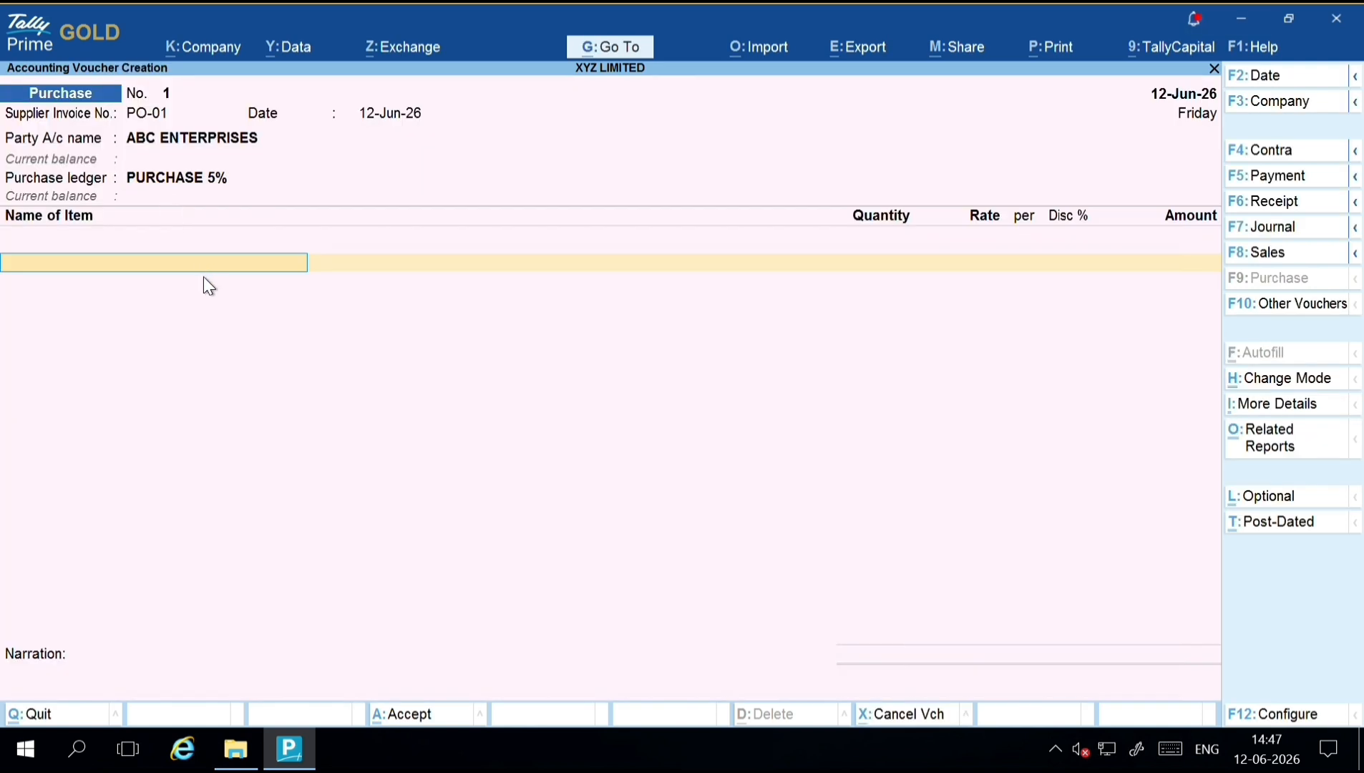
Start a new stock item named LAPTOP from the voucher's item line, keeping it under Primary.
key(alt+c)
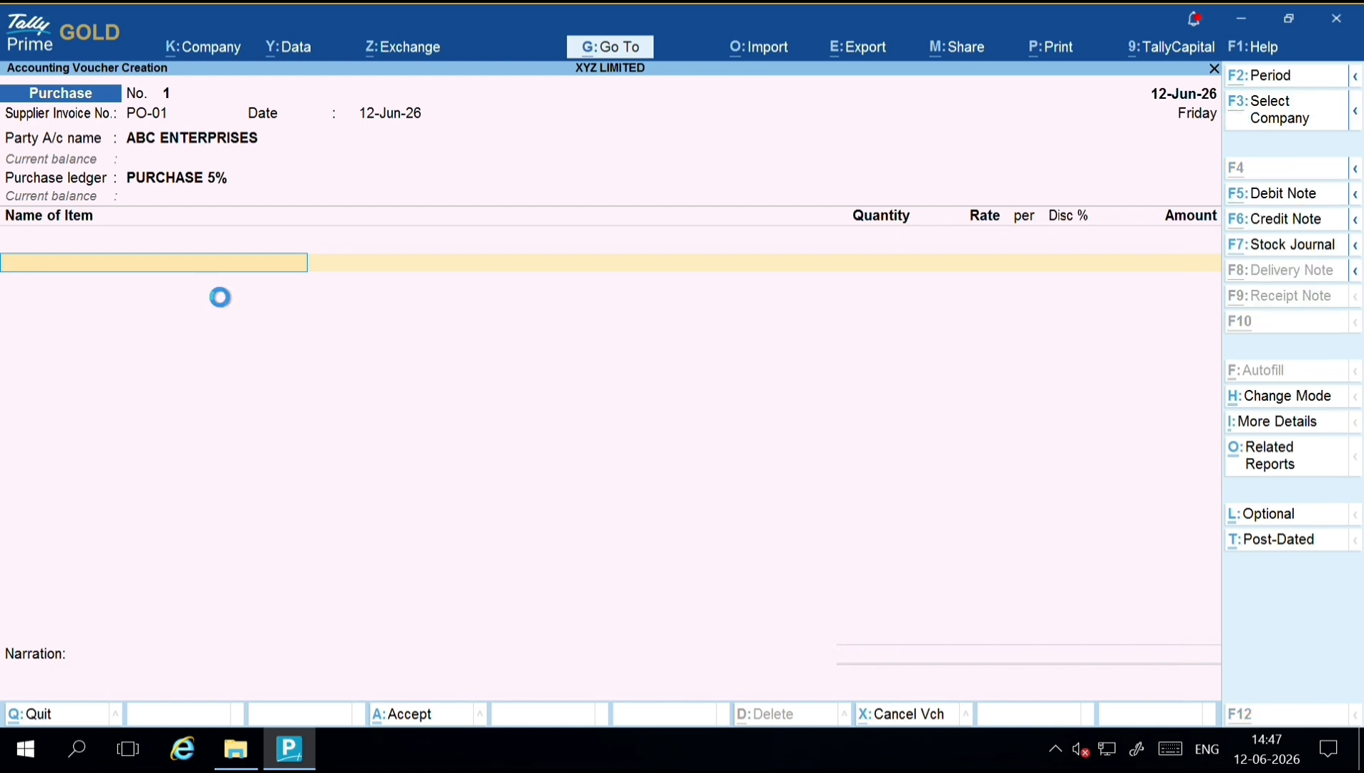
text(LAPTOP)
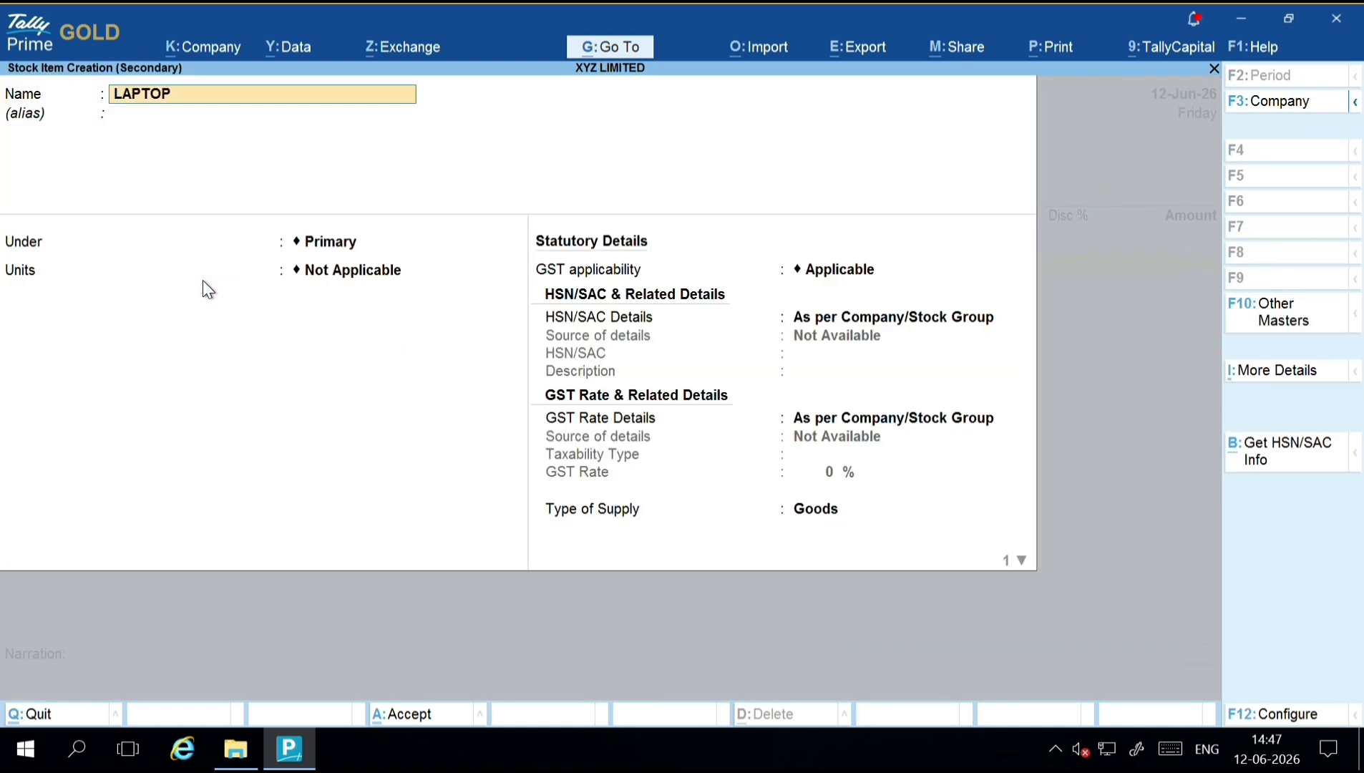
key(Return)
key(Return)
key(Return)
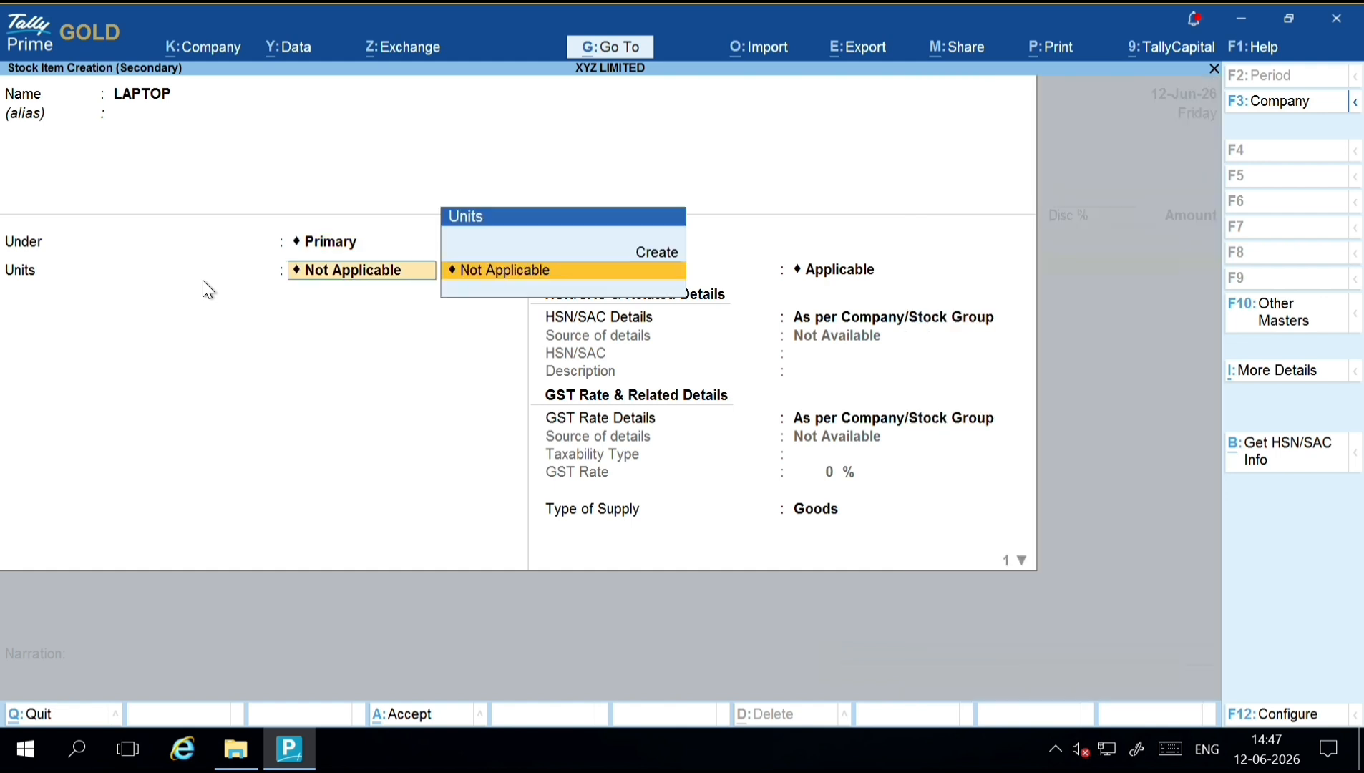
Create a simple unit with symbol NOS, formal name NUMBER, UQC NOS-NUMBERS and 0 decimal places for the laptop item.
key(alt+c)
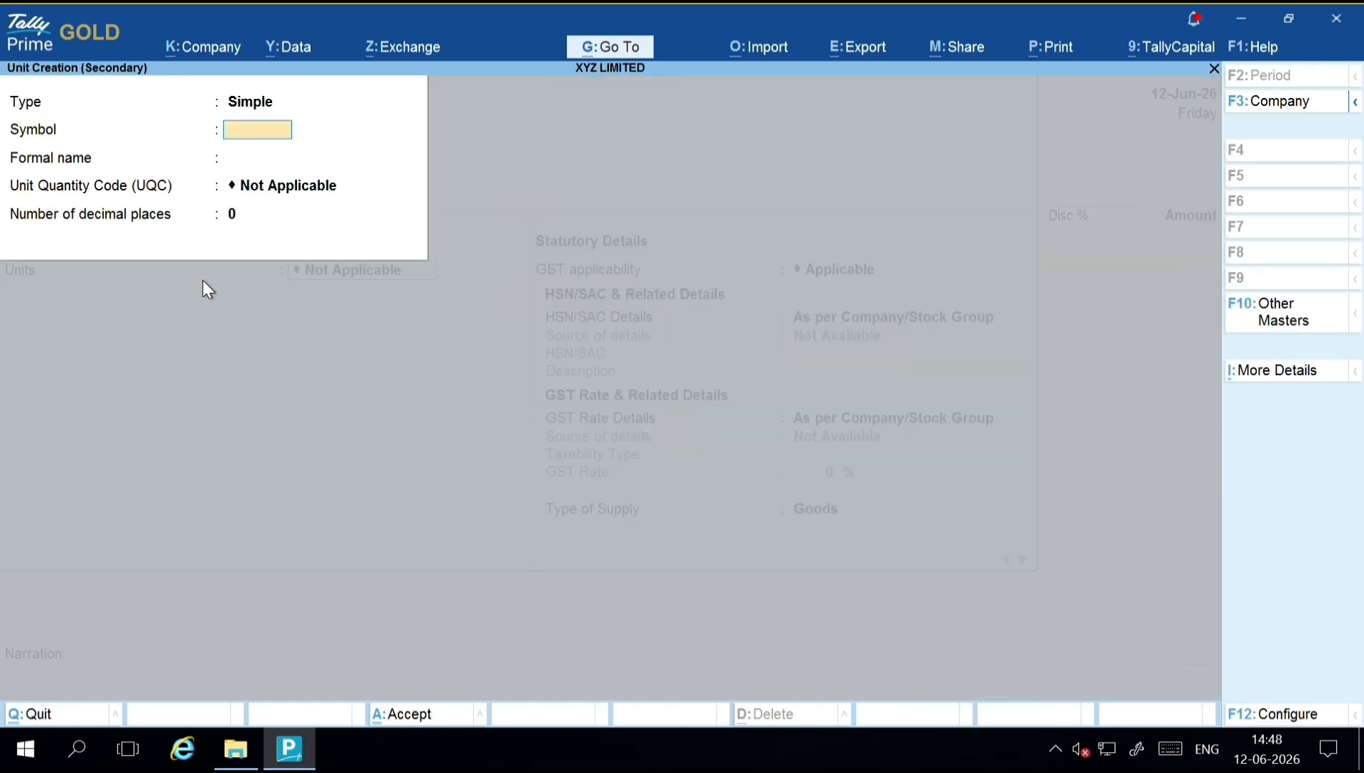
text(NOS)
key(Return)
text(NUMBER)
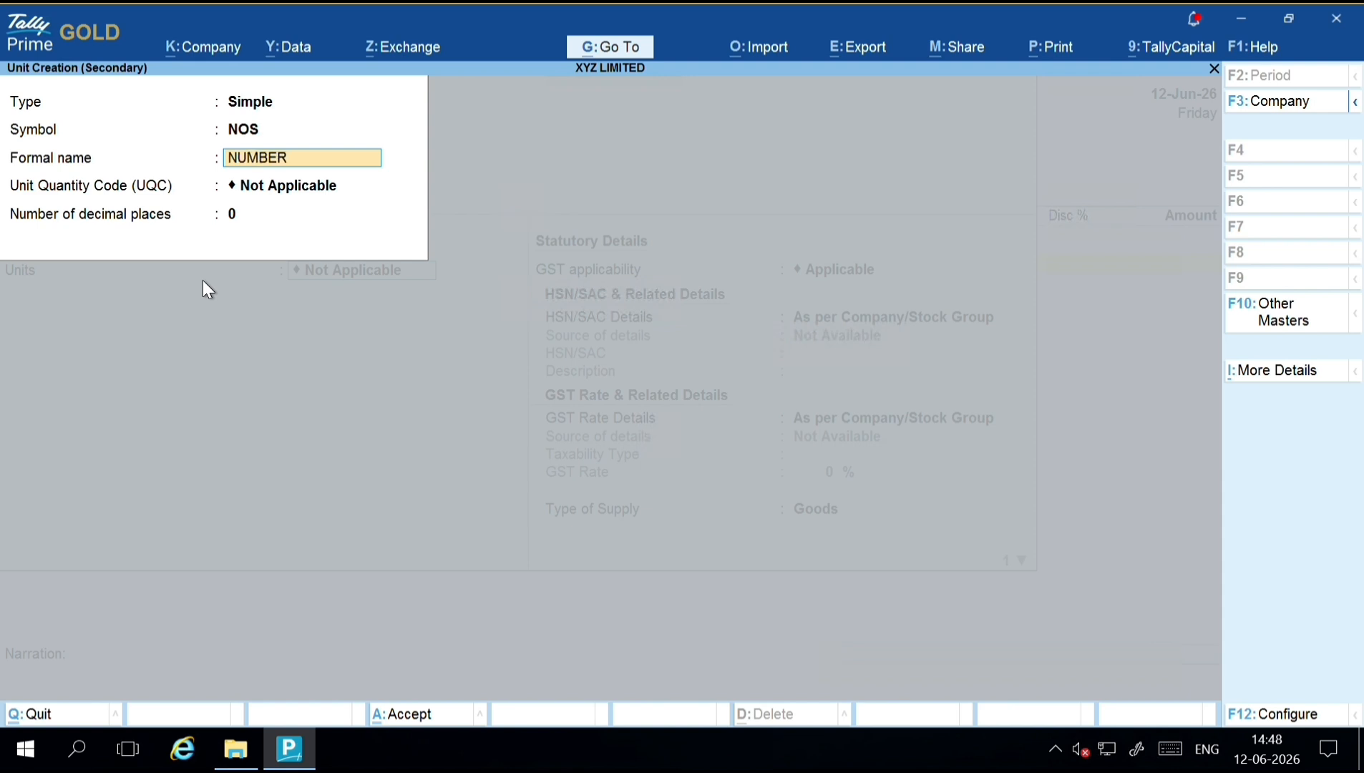
key(Return)
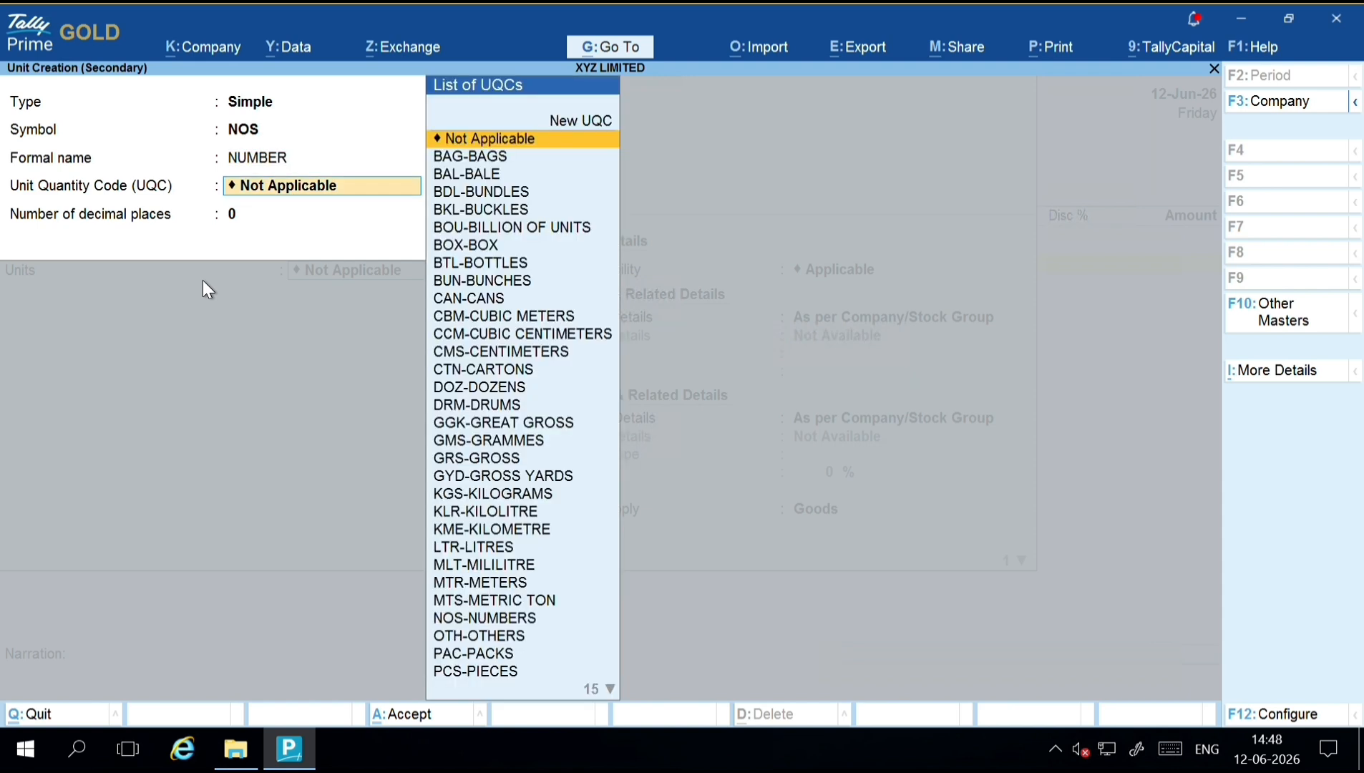
text(NUM)
key(Return)
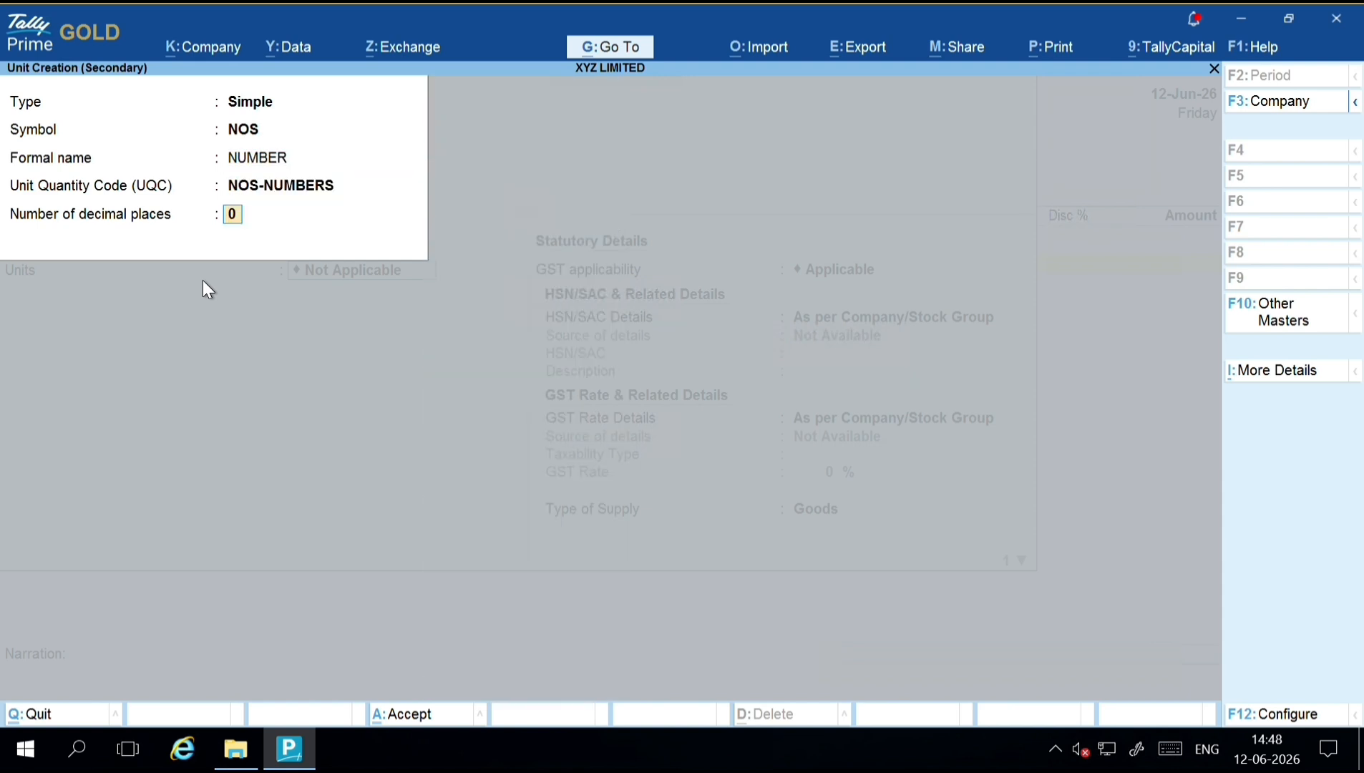
key(Return)
key(Return)
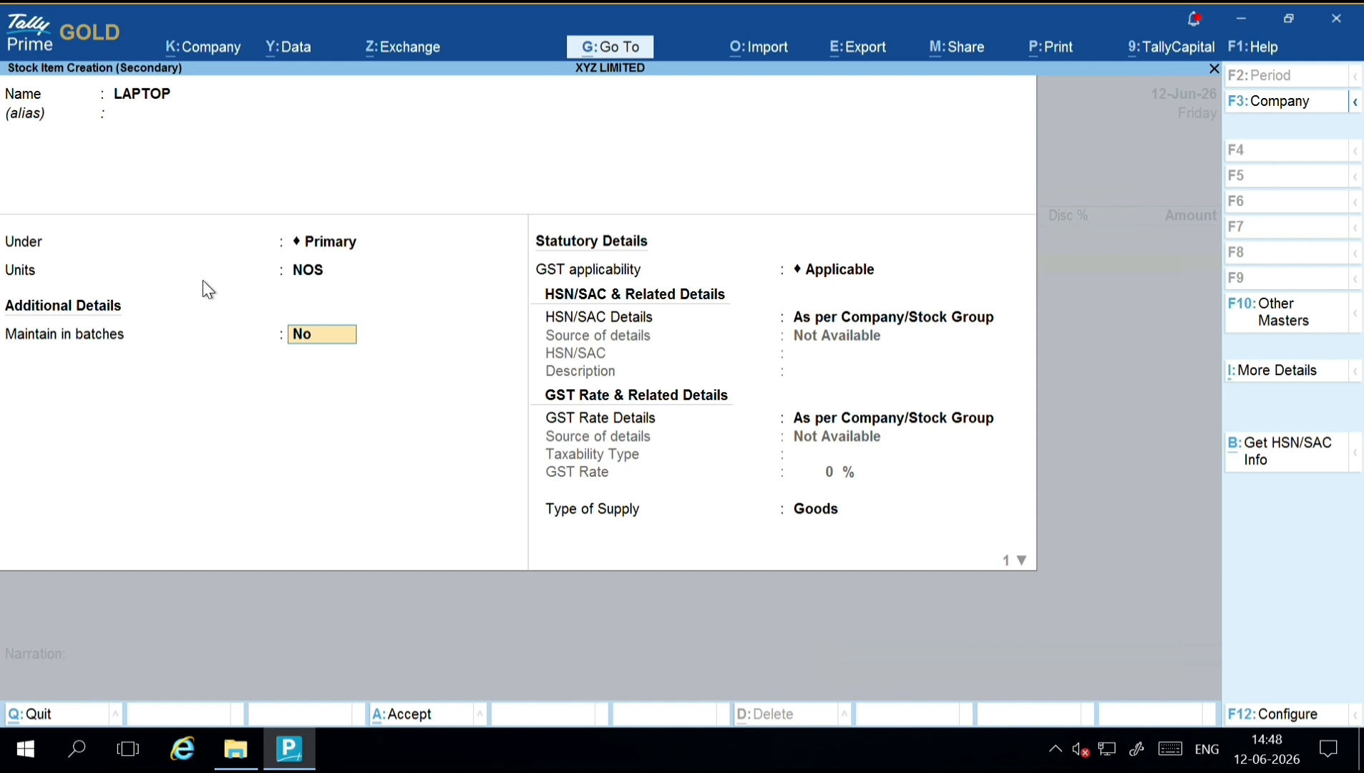
Keep LAPTOP without batches and GST applicable, and specify its HSN/SAC as 12345678 with the description blank.
key(Return)
key(Return)
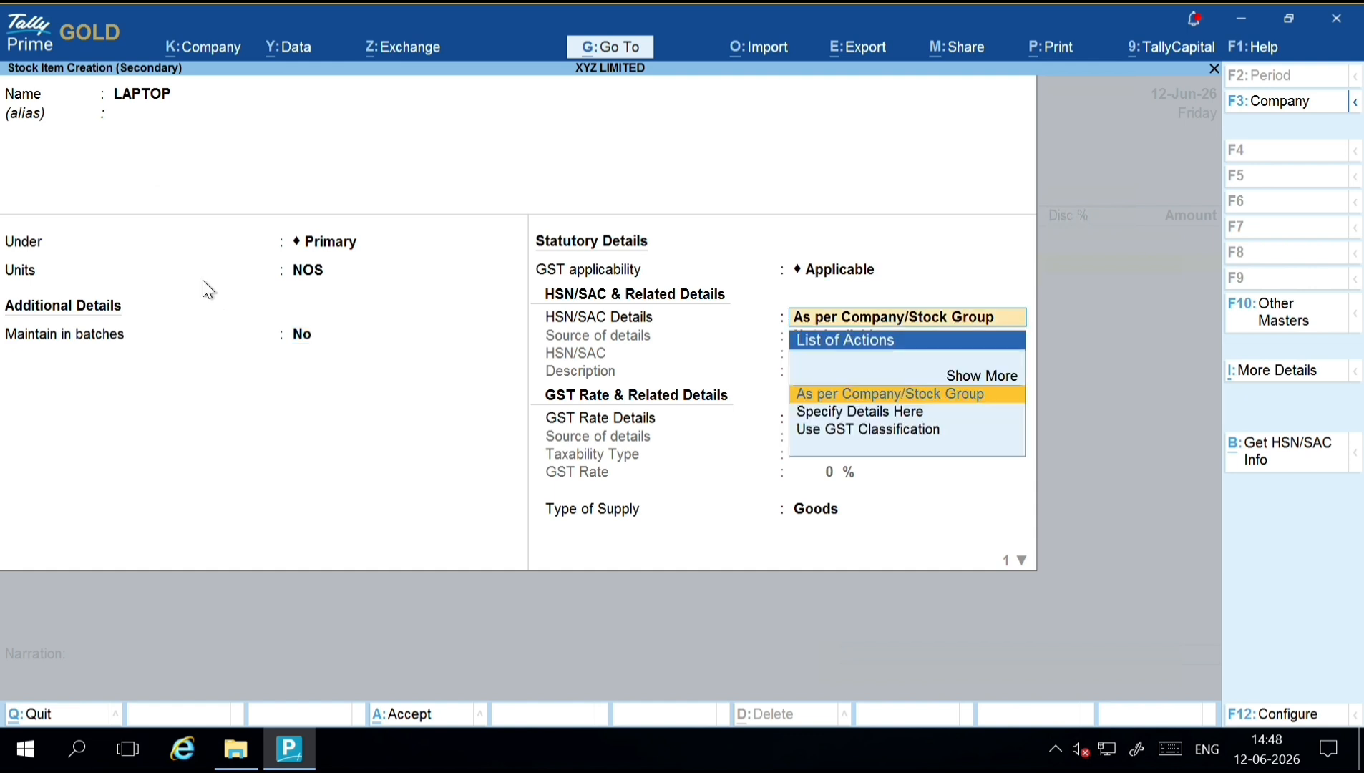
key(Down)
key(Return)
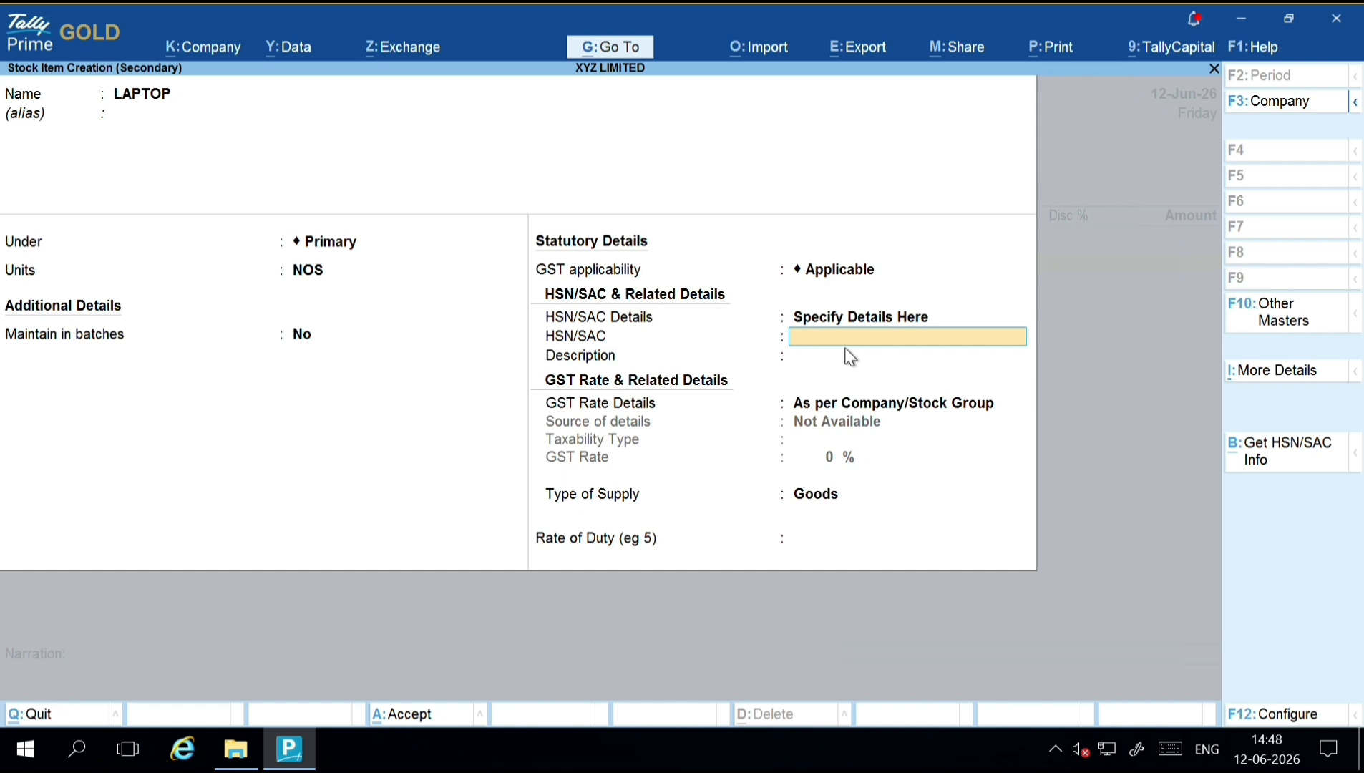
text(12345678)
key(Return)
key(Return)
Specify LAPTOP's GST rate details as Taxable at 5% for Goods, then save the stock item.
key(Down)
key(Return)
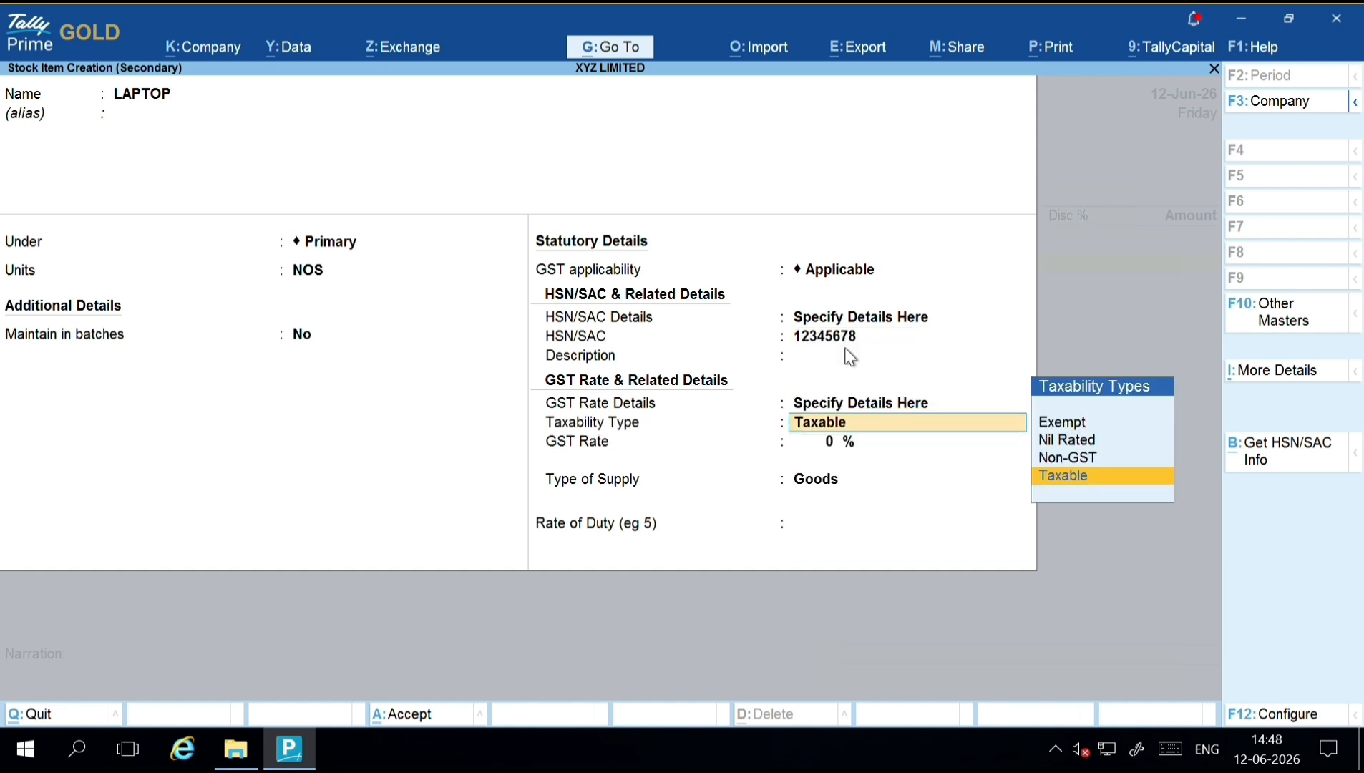
key(Return)
text(6)
key(Return)
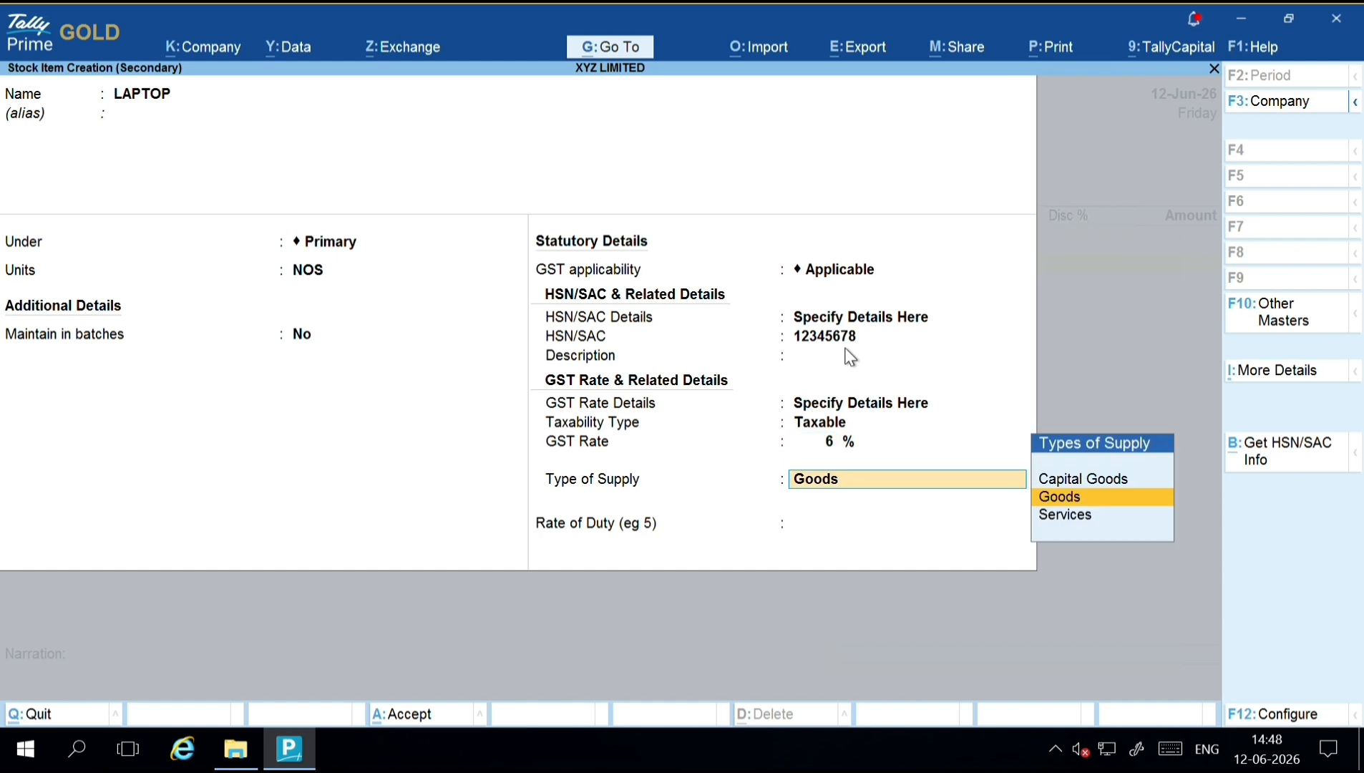
key(BackSpace)
text(5)
key(Return)
key(Return)
key(Return)
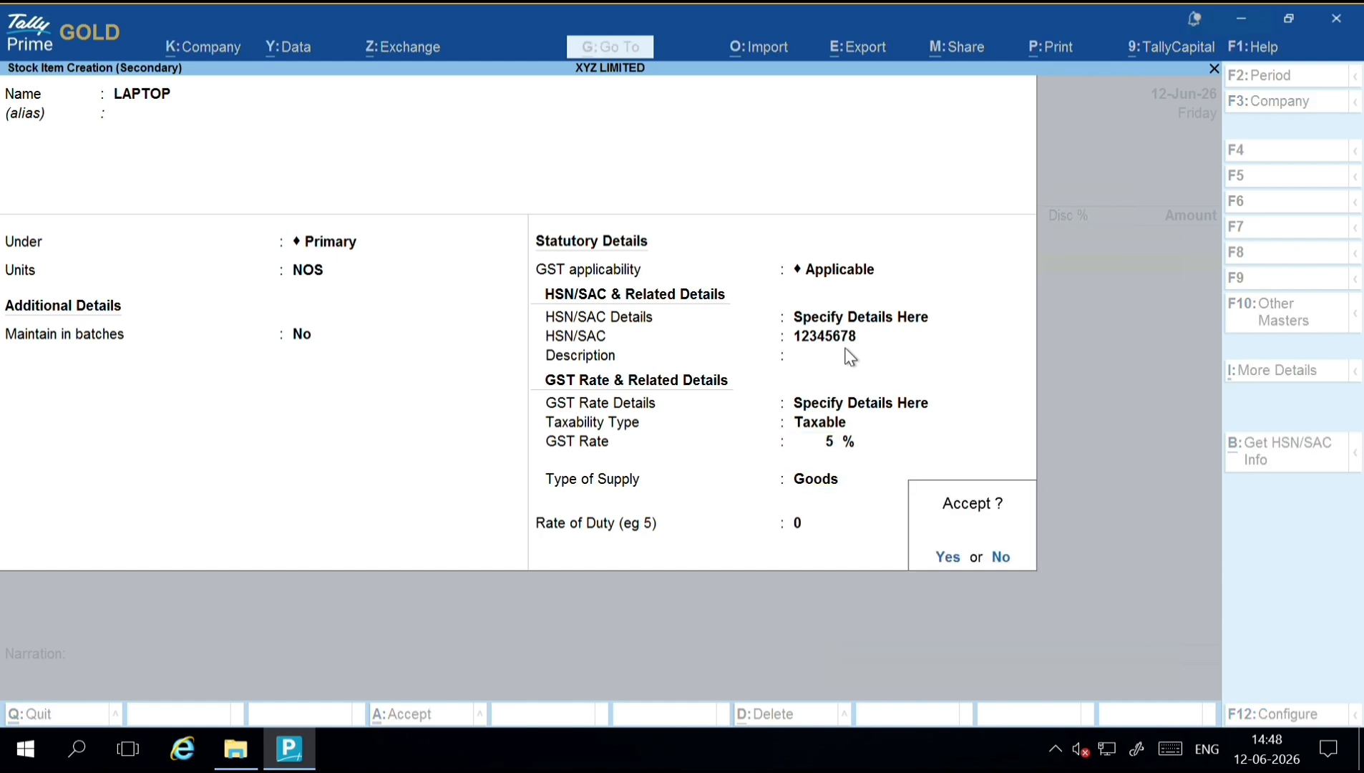
key(Return)
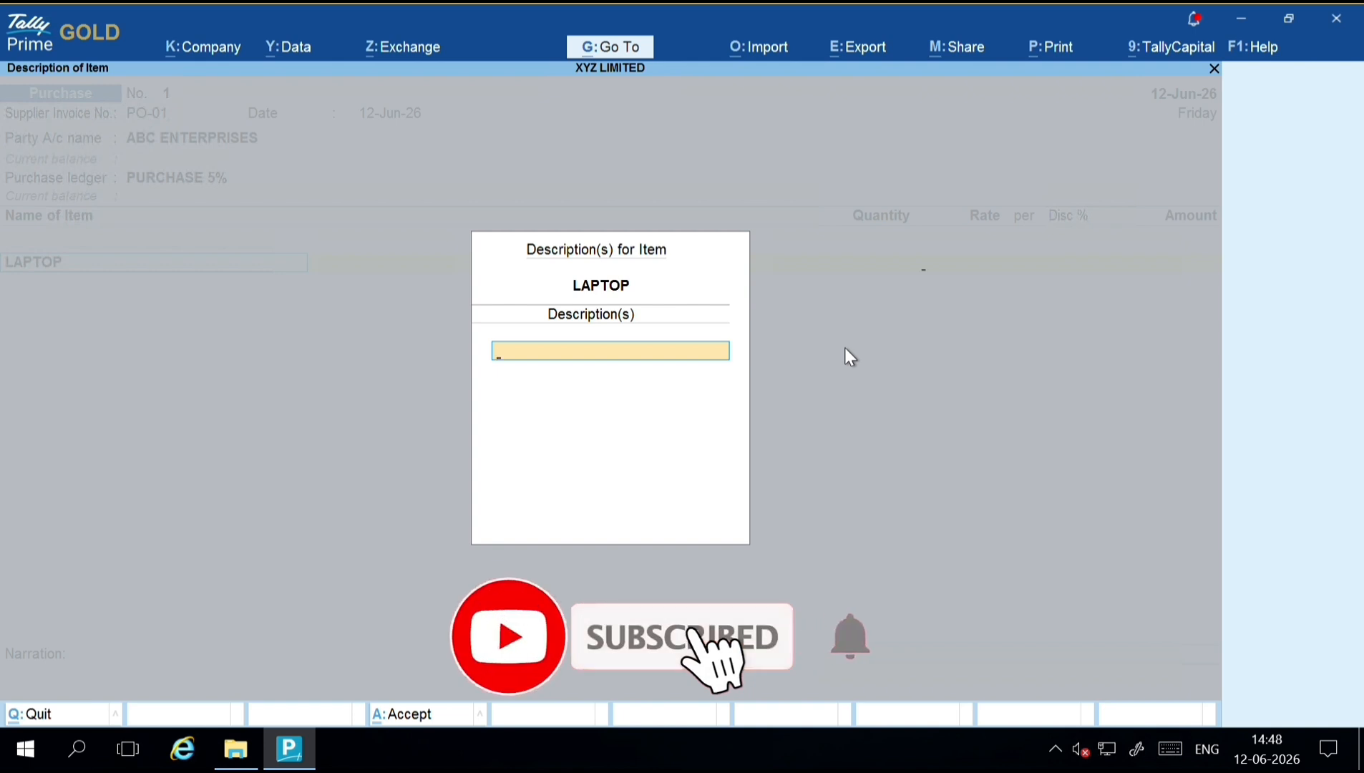
Fill in the LAPTOP line with no description, a quantity of 5 NOS and a rate of 25,000 per NOS.
key(Return)
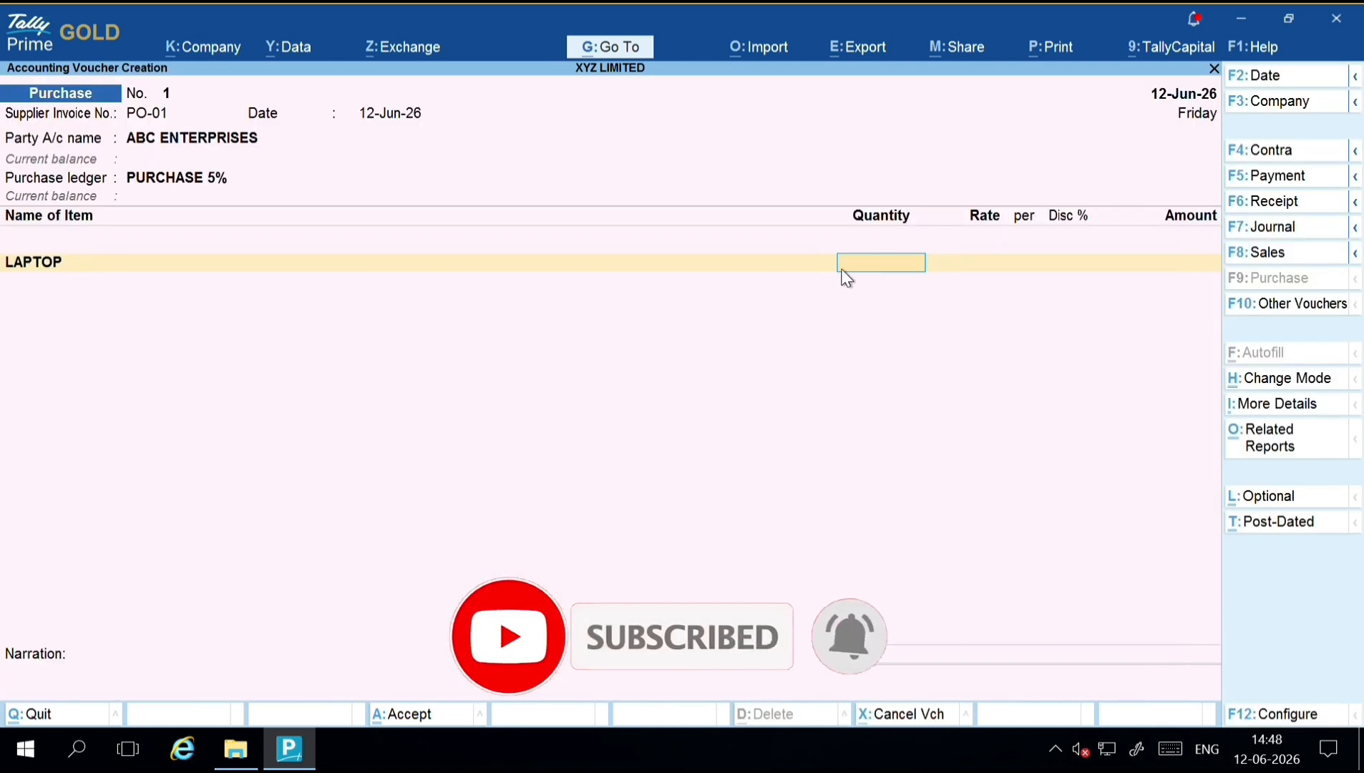
text(5)
key(Return)
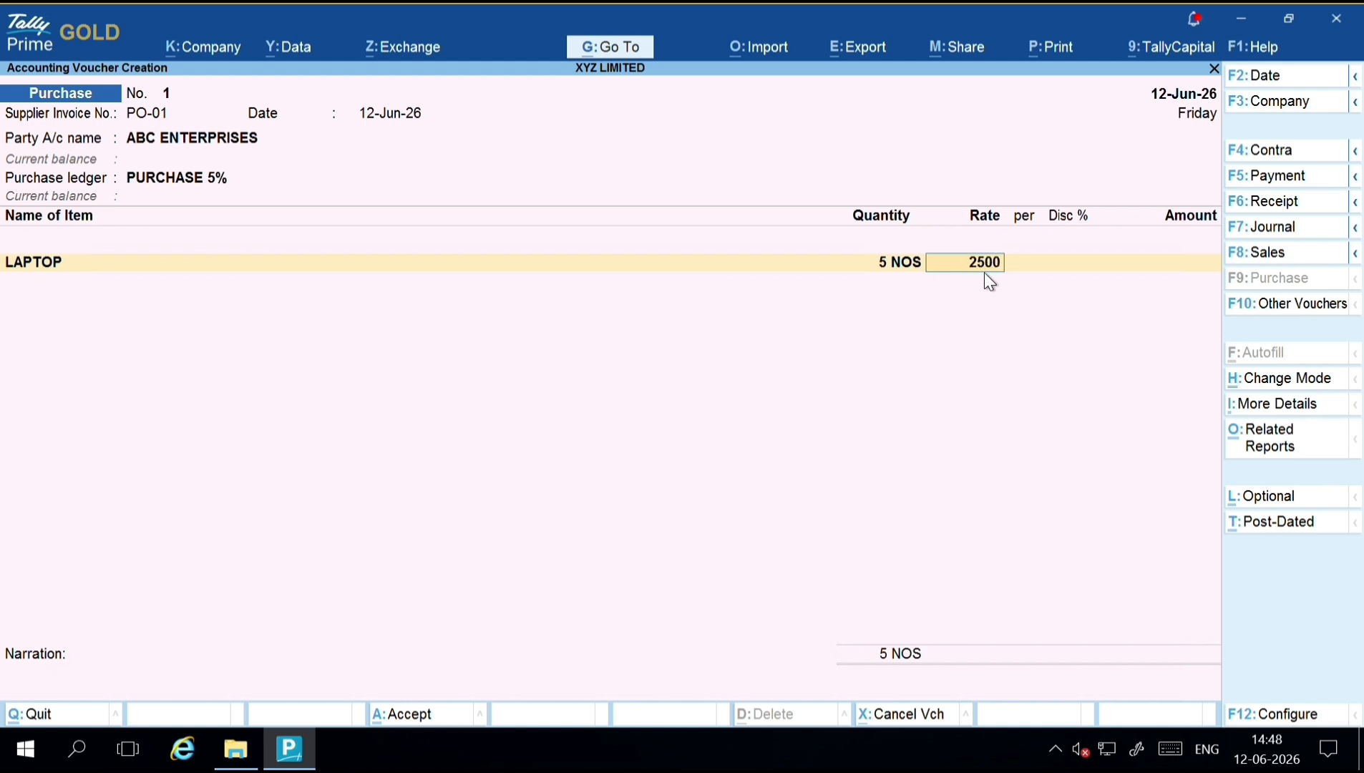
key(Return)
key(Return)
key(Return)
key(Return)
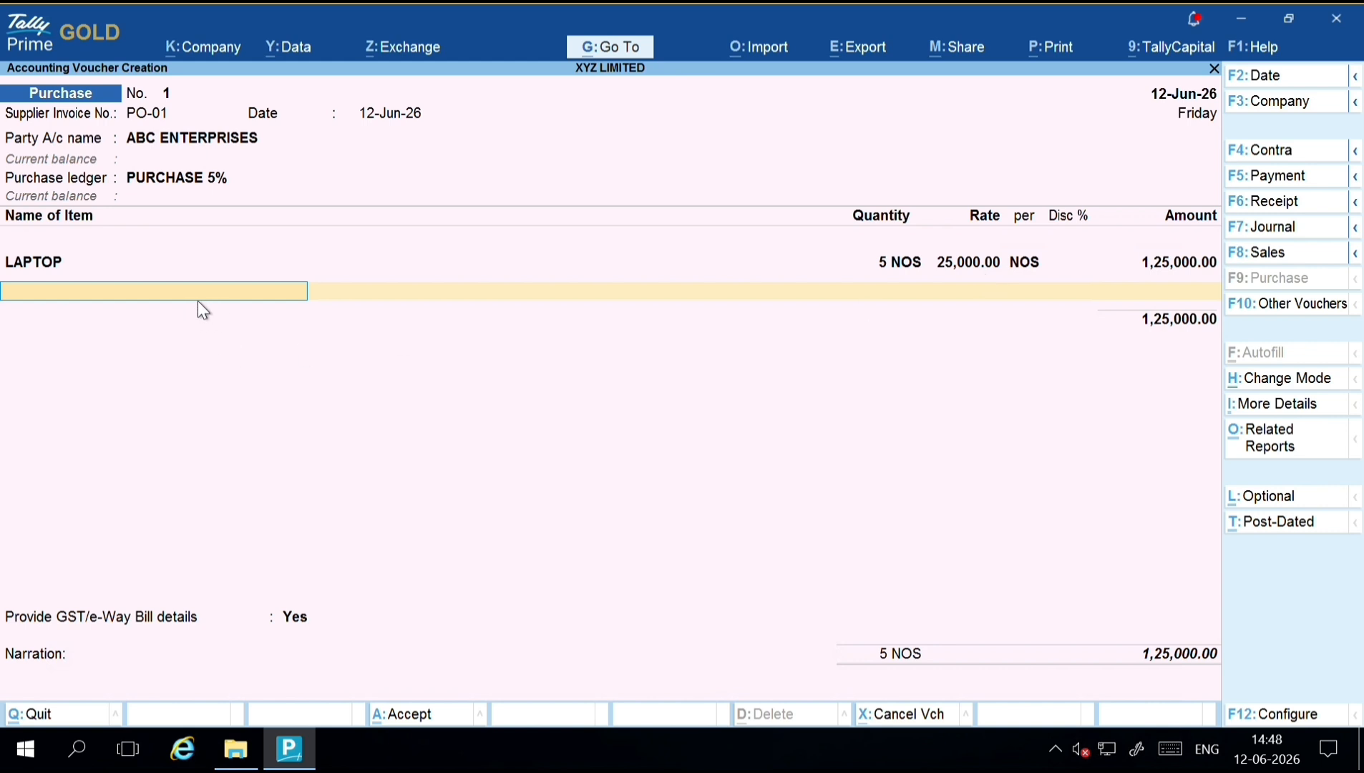
Start a second stock item named TV from the voucher, under Primary with NOS as its unit.
key(alt+c)
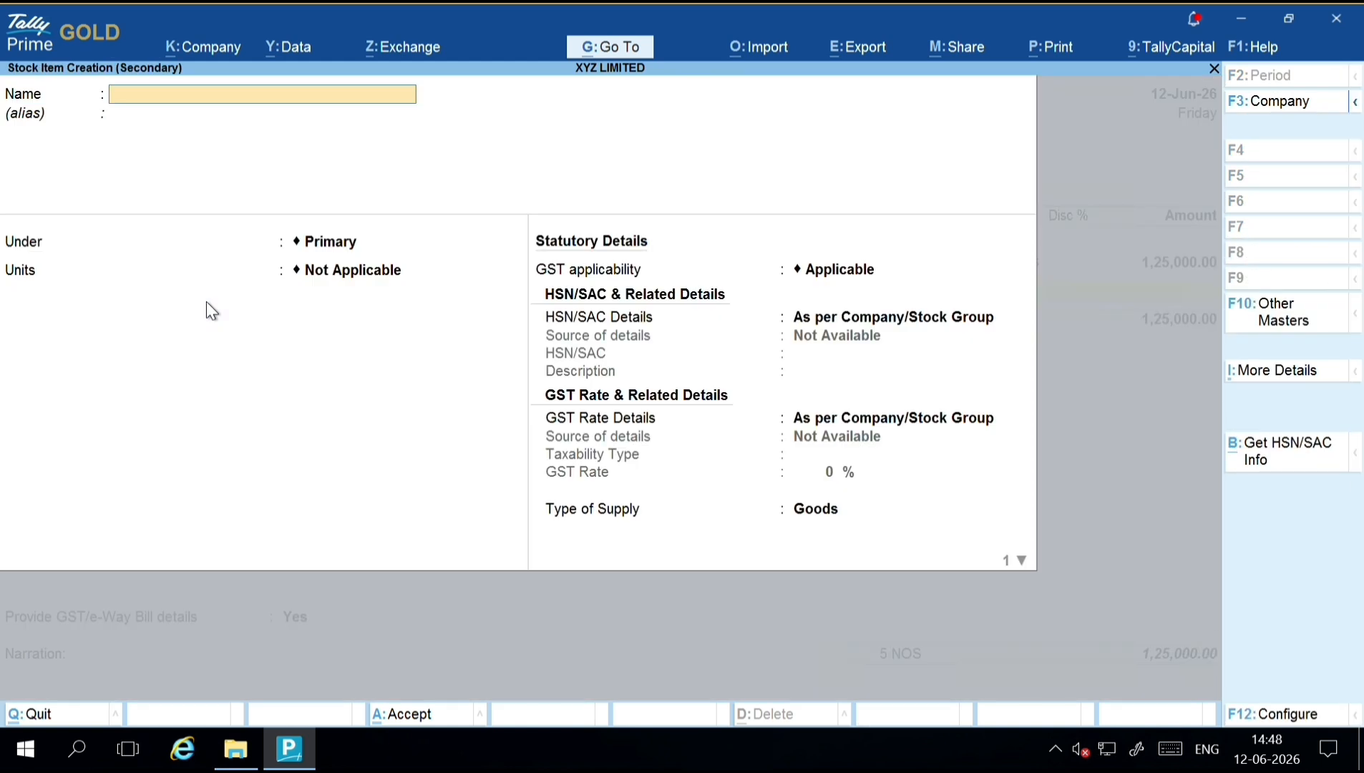
text(TV)
key(Return)
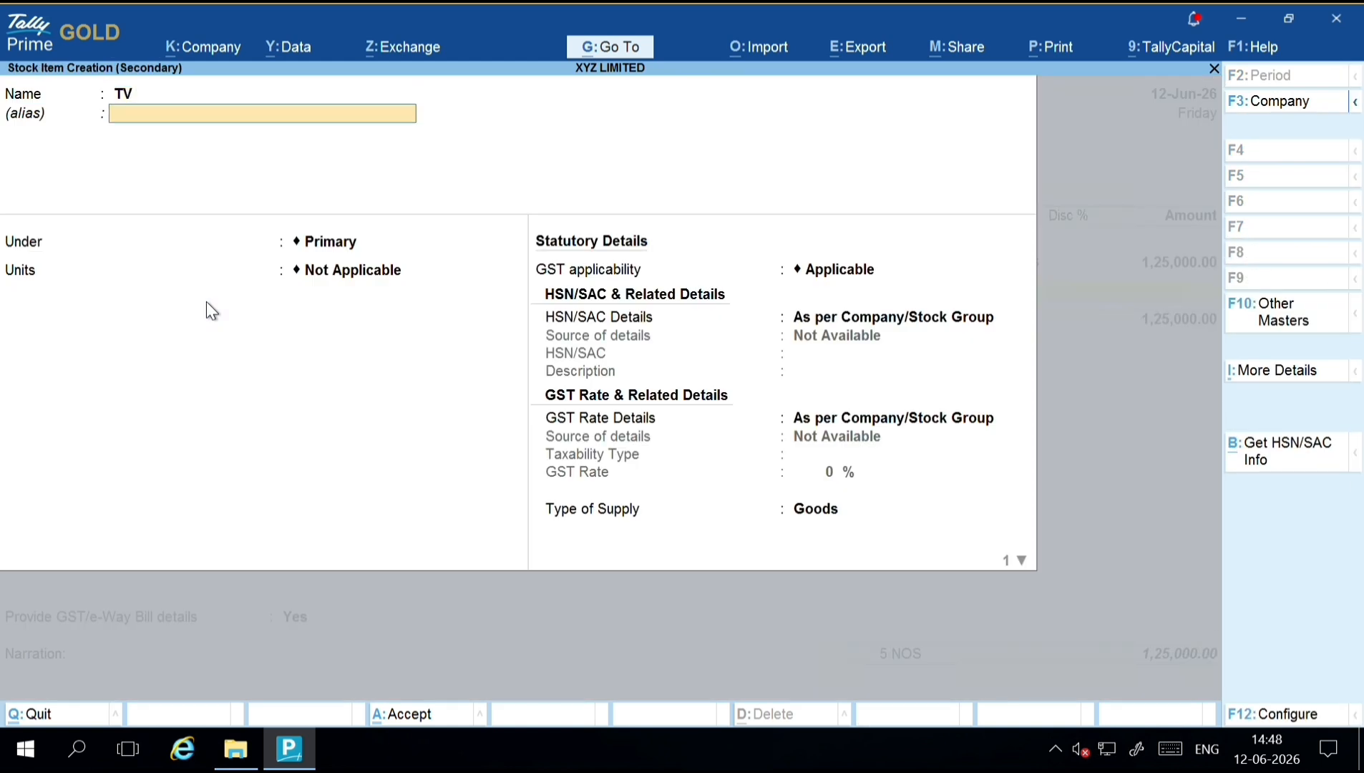
key(Return)
key(Return)
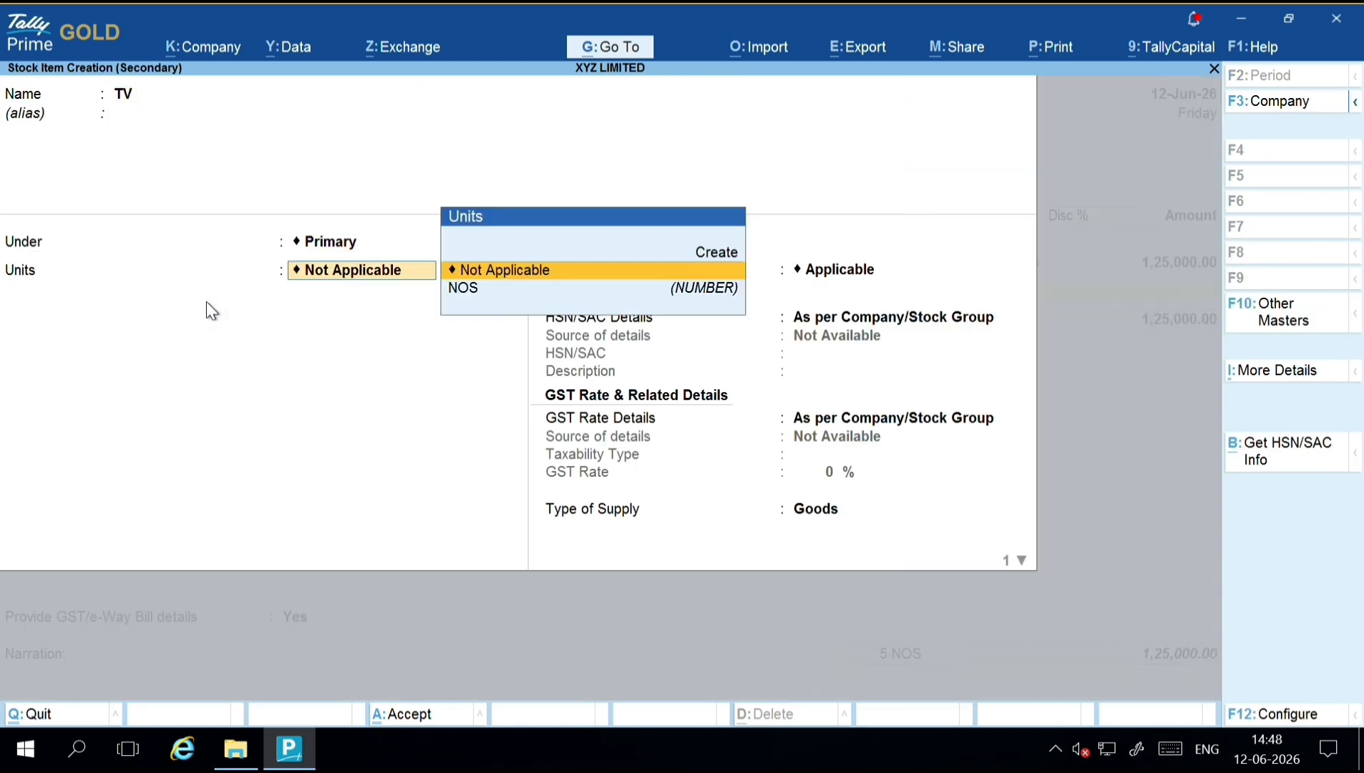
key(Down)
key(Return)
Keep TV without batches and GST applicable, and specify its HSN/SAC as 12345678 with the description blank.
key(Return)
key(Return)
key(Down)
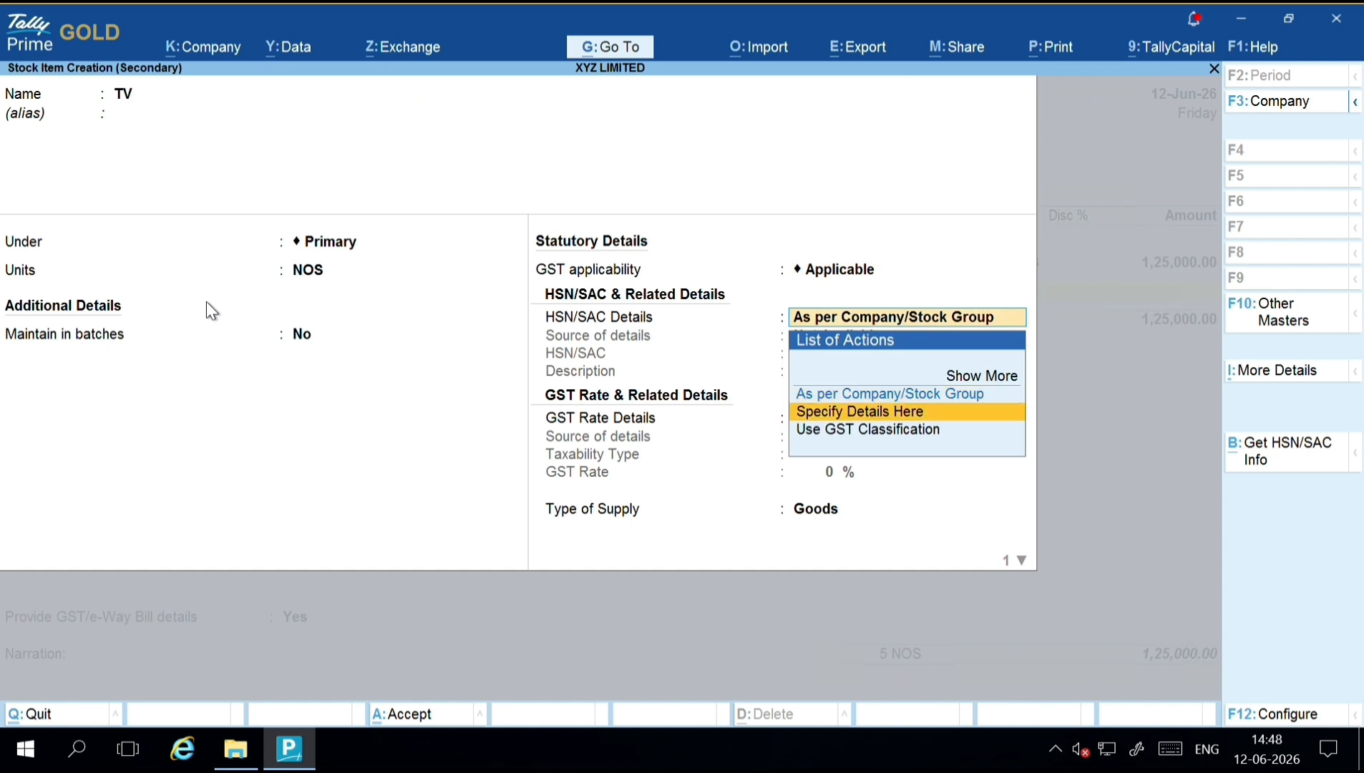
key(Return)
text(123456)
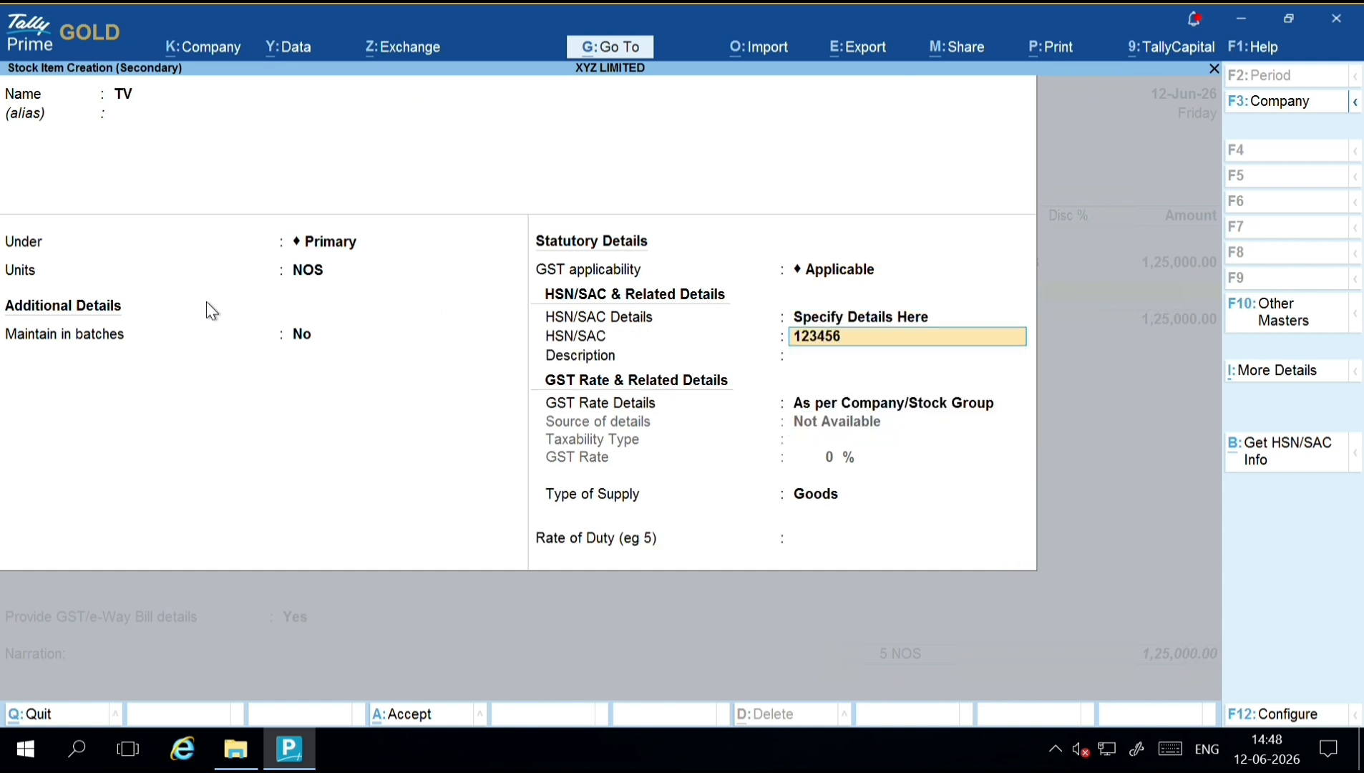
text(78)
key(Return)
key(Return)
Specify TV's GST rate details as Taxable at 5% for Goods, then save the stock item.
key(Down)
key(Return)
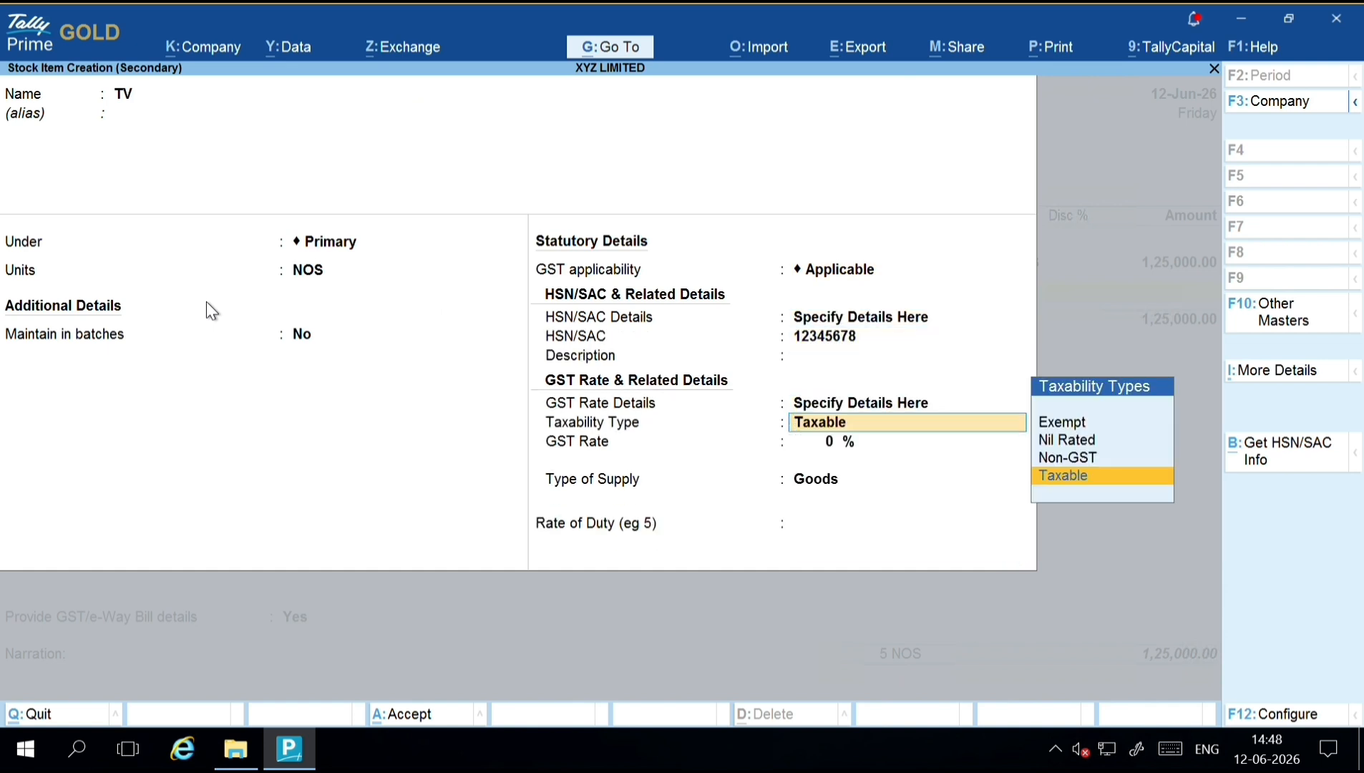
key(Return)
text(5)
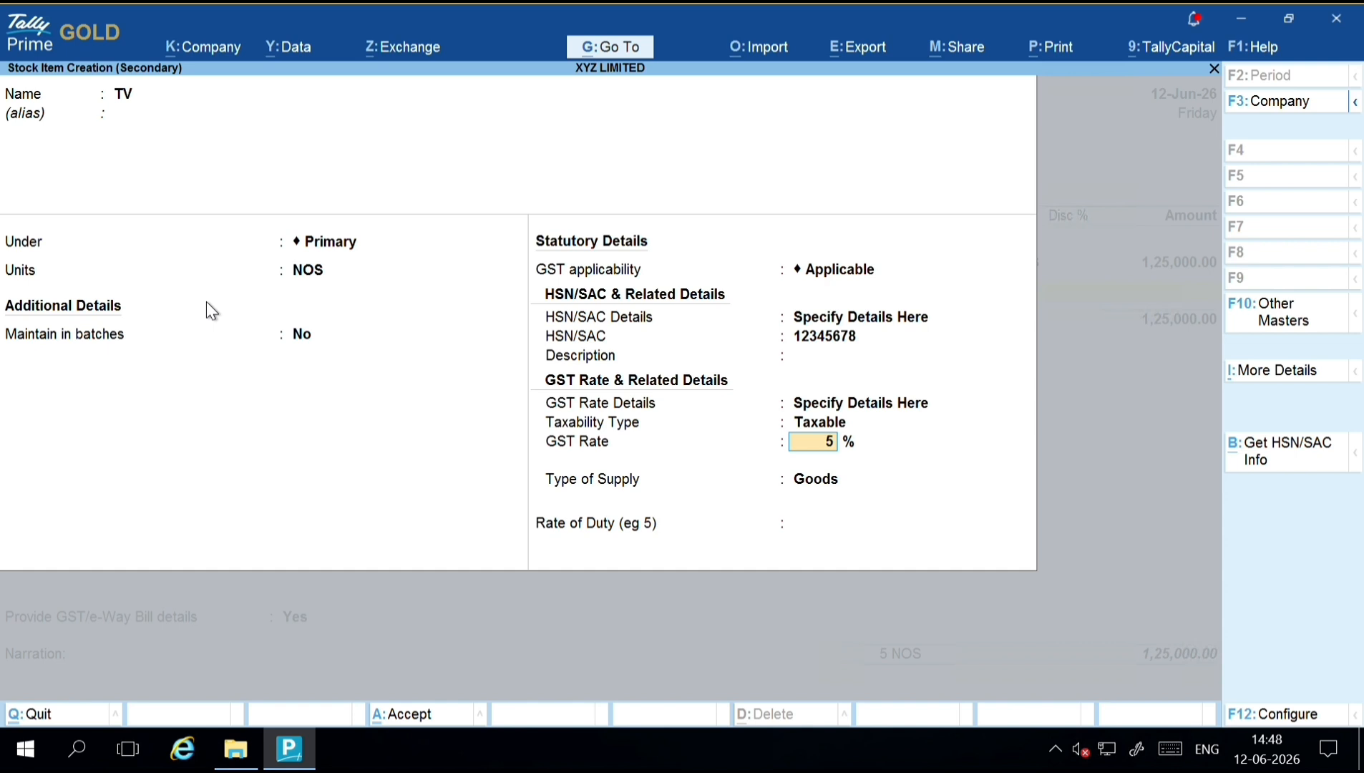
key(Return)
key(Return)
key(Return)
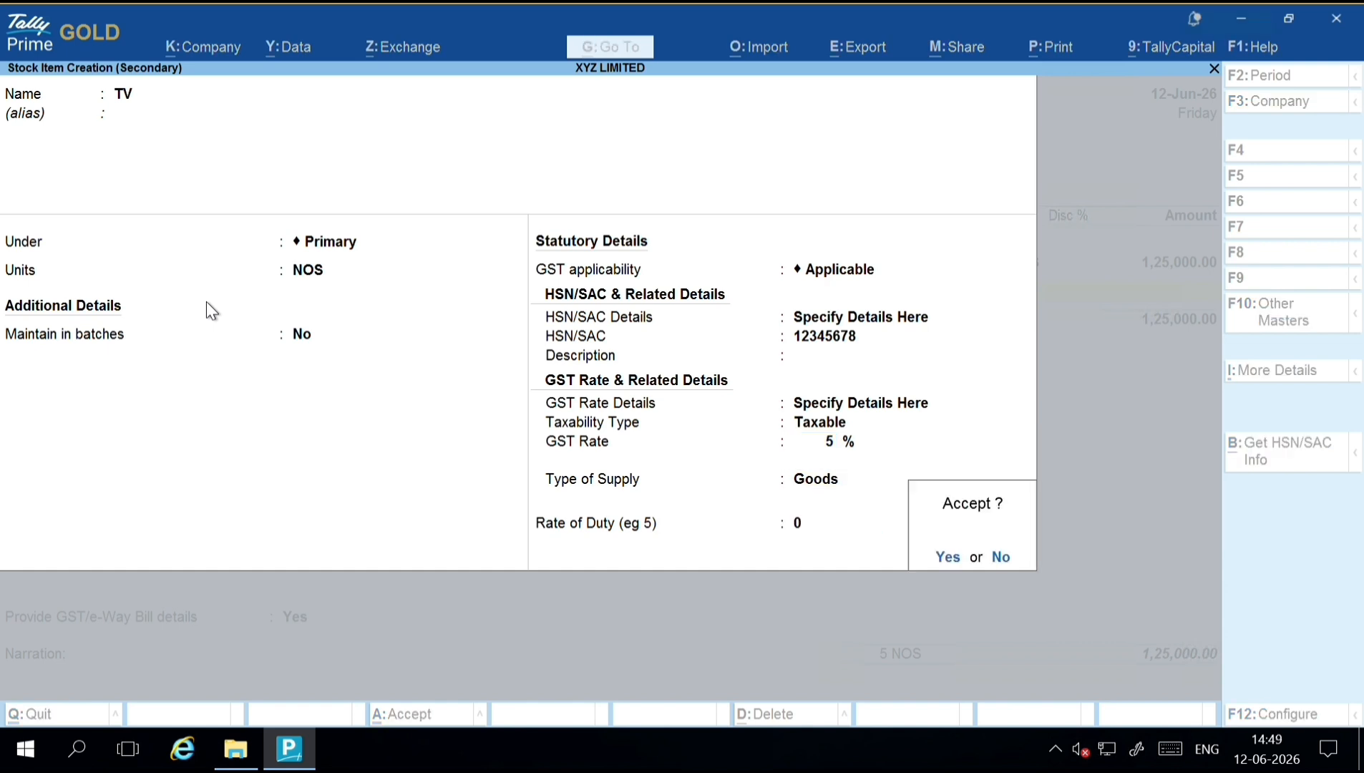
key(Return)
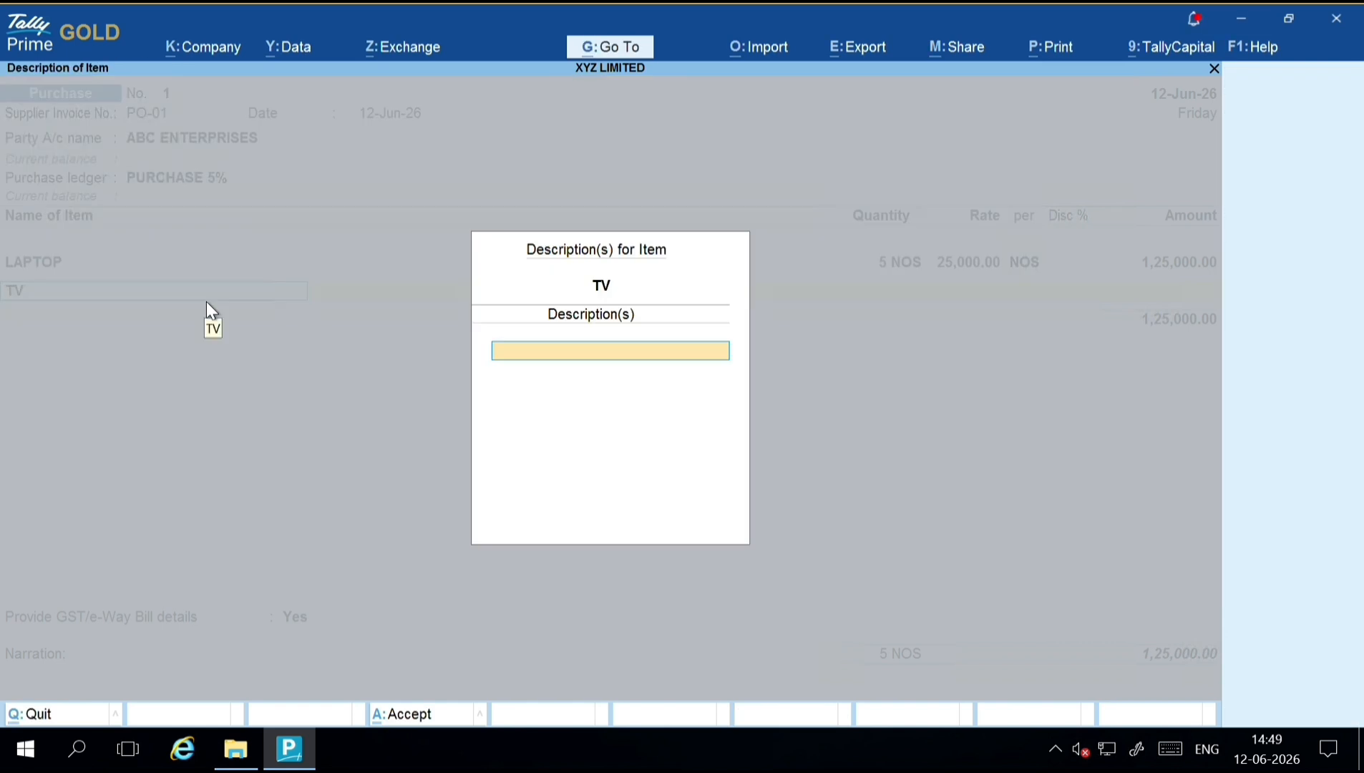
Fill in the TV line with a quantity of 1 NOS and a rate of 30,000, then end the item list.
key(Return)
text(1)
key(Return)
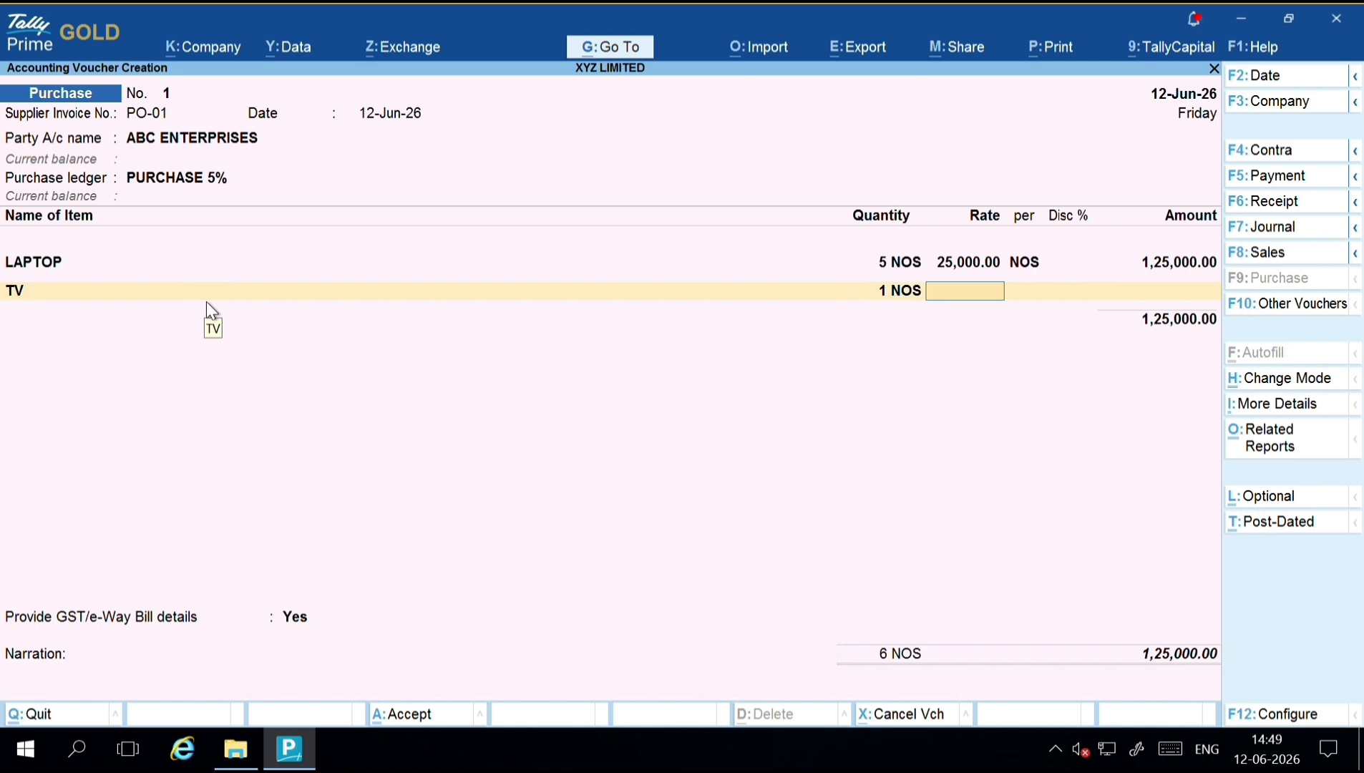
text(30000)
key(Return)
key(Return)
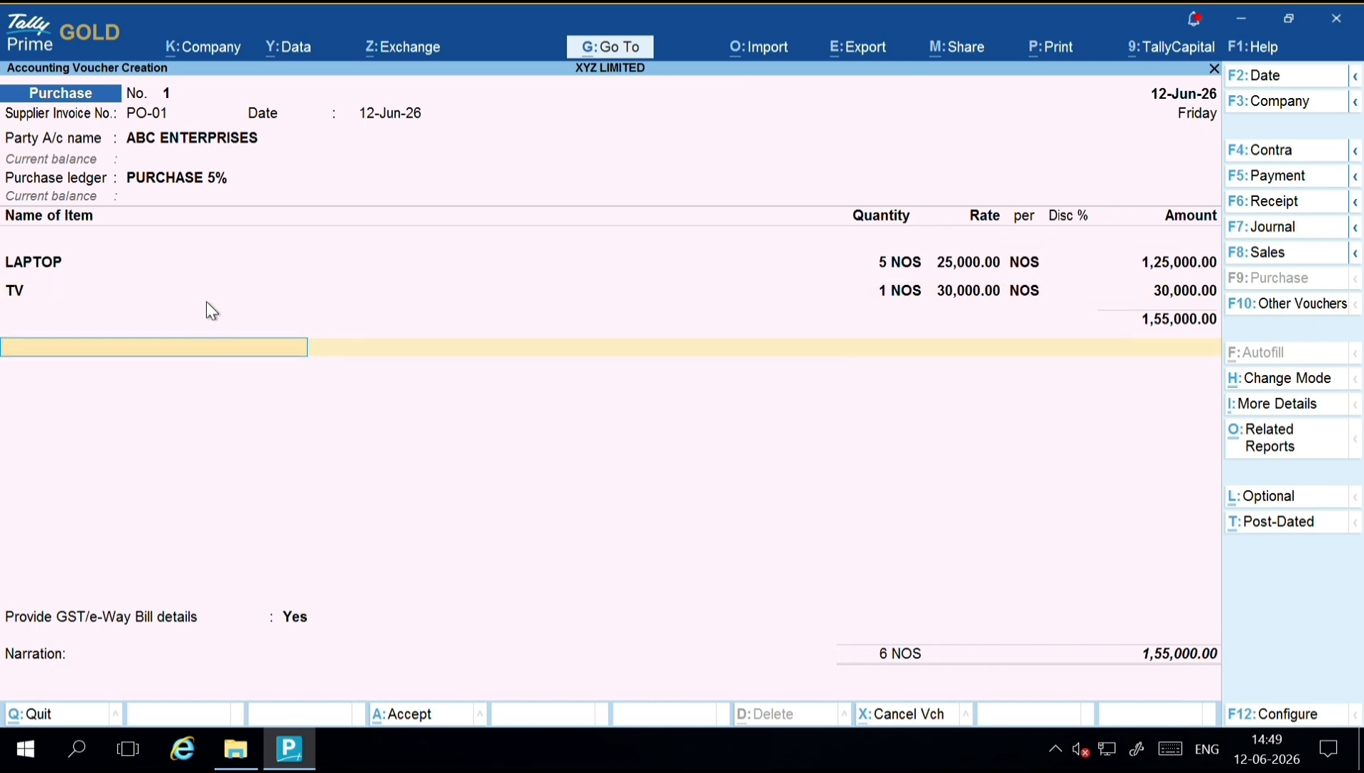
Start a new tax ledger named INPUT CGST 2.5% from the voucher's ledger line, leaving the alias blank.
text(C)
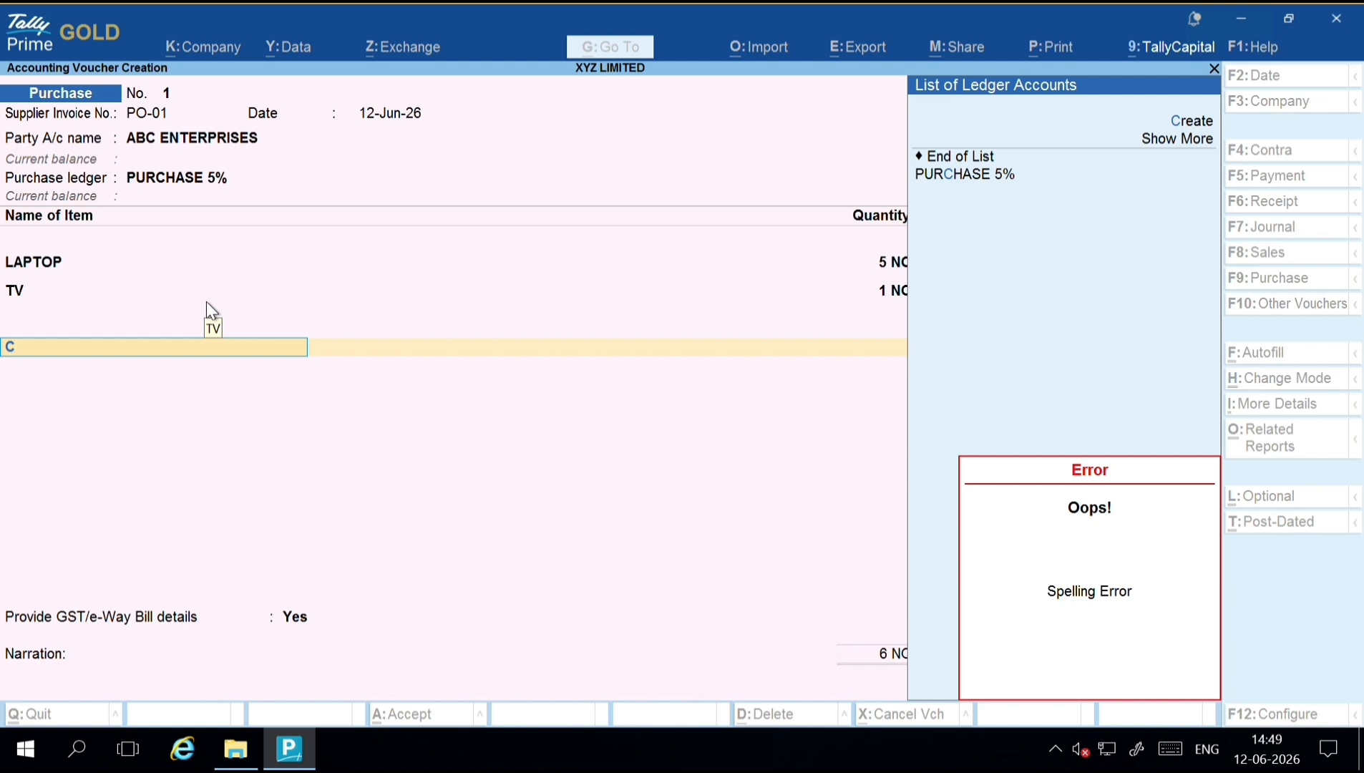
key(alt+c)
text(CGST)
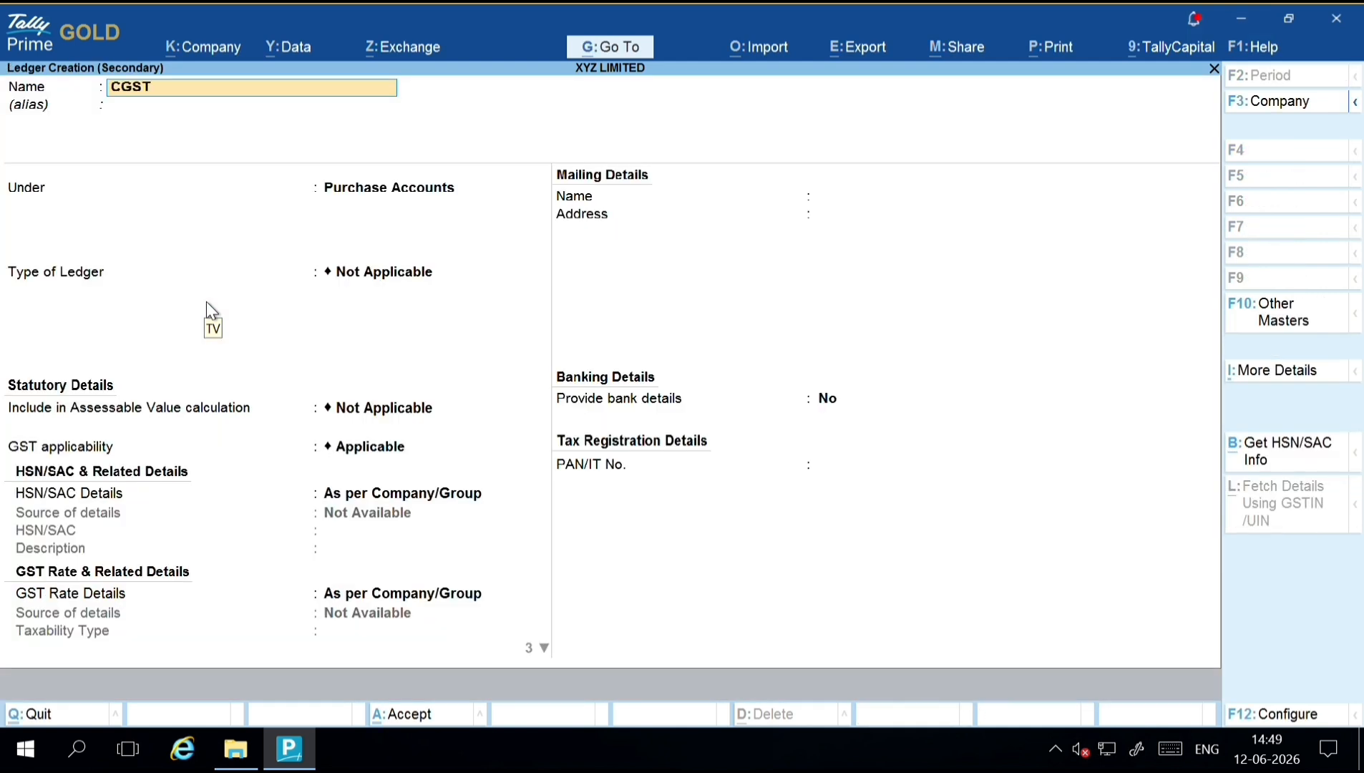
text( 2.5%)
key(BackSpace)
key(BackSpace)
key(BackSpace)
key(BackSpace)
key(BackSpace)
key(BackSpace)
key(BackSpace)
key(BackSpace)
key(BackSpace)
text(INPUT CGST 2.5%)
key(Return)
key(Return)
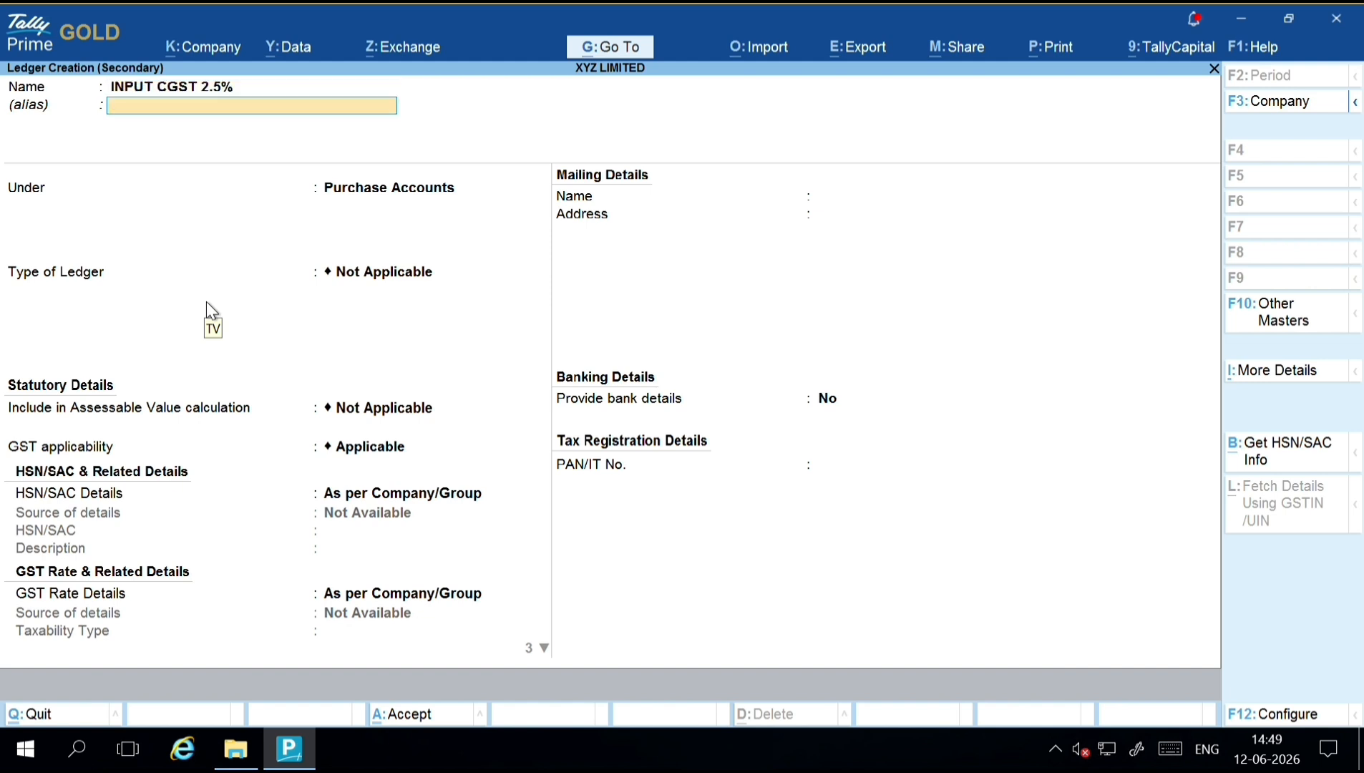
Place the INPUT CGST 2.5% ledger under Duties & Taxes with GST as its type of duty/tax.
text(C)
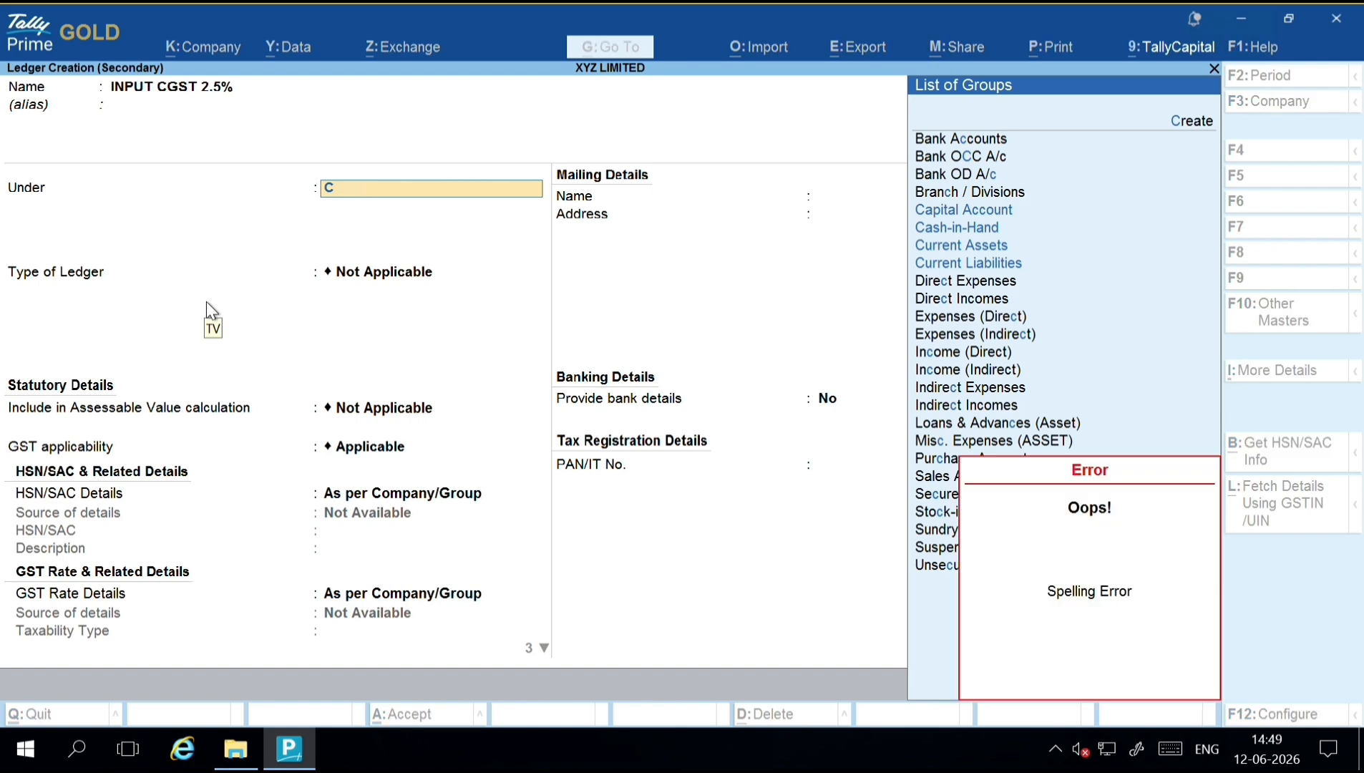
key(BackSpace)
text(DU)
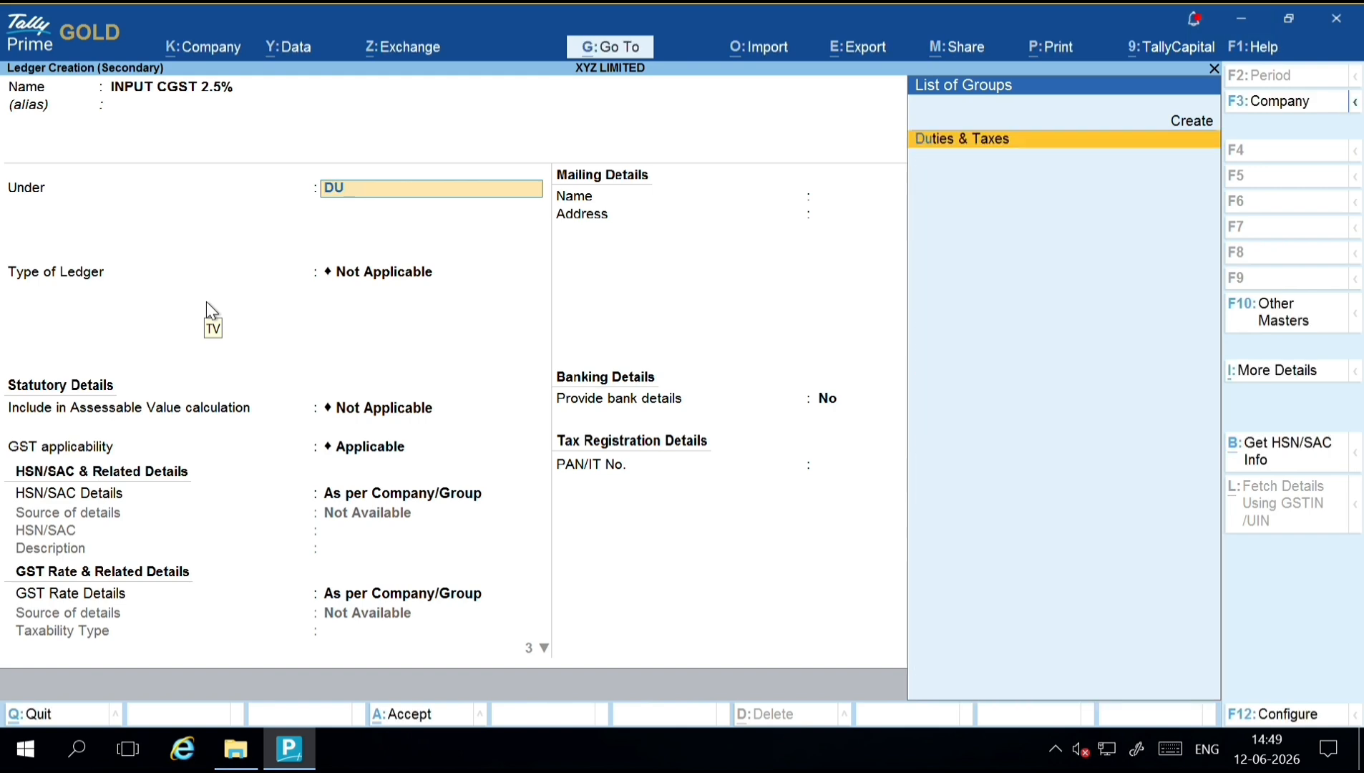
key(Return)
key(Down)
key(Up)
key(Up)
key(Return)
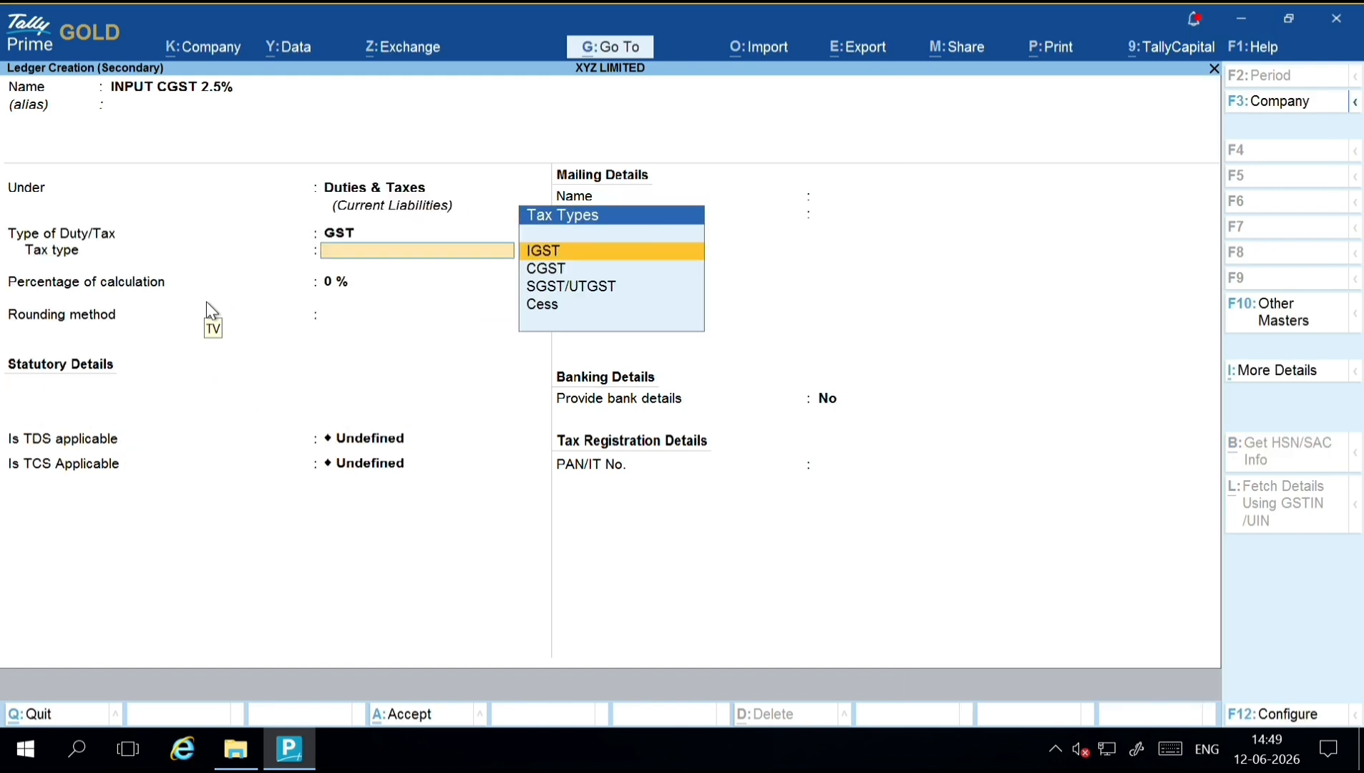
Set the ledger's tax type to CGST and its percentage of calculation to 2.5%.
key(Down)
key(Down)
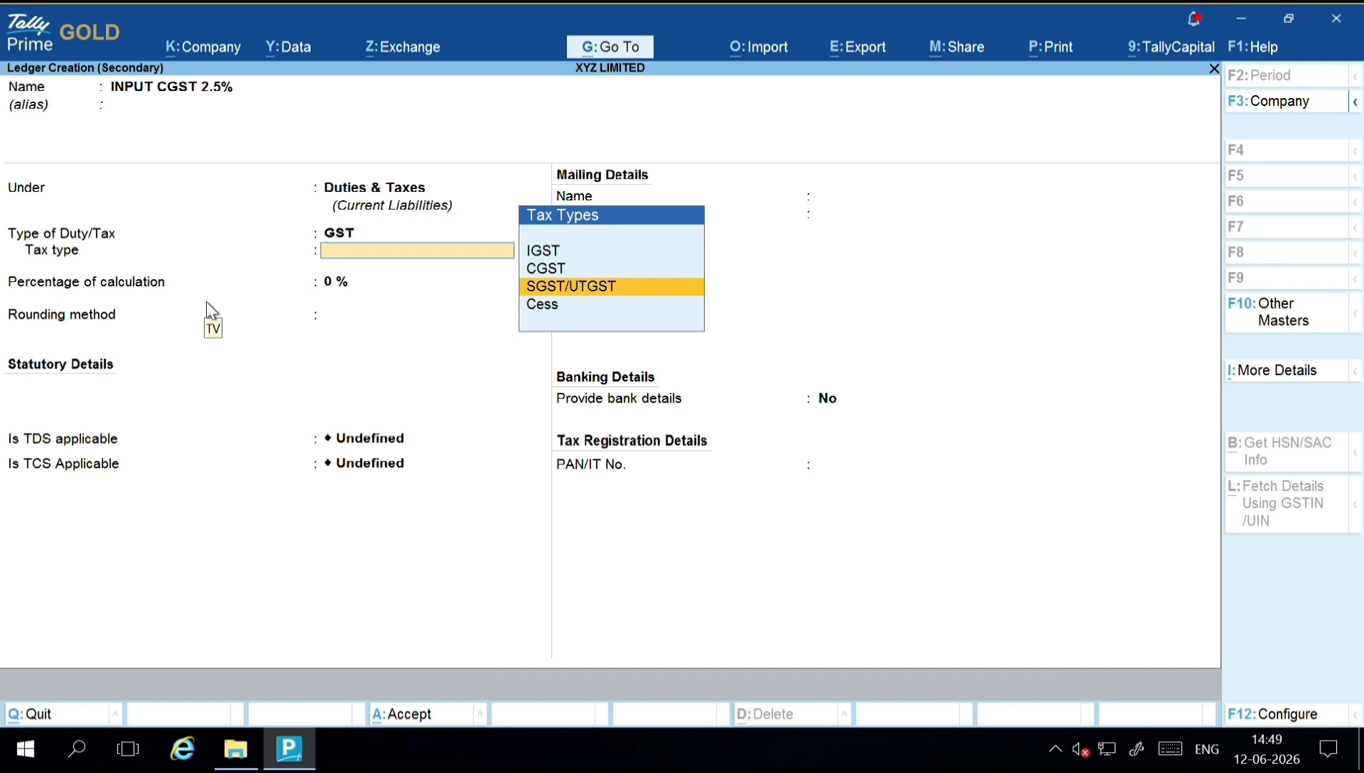
key(Up)
key(Return)
text(2.)
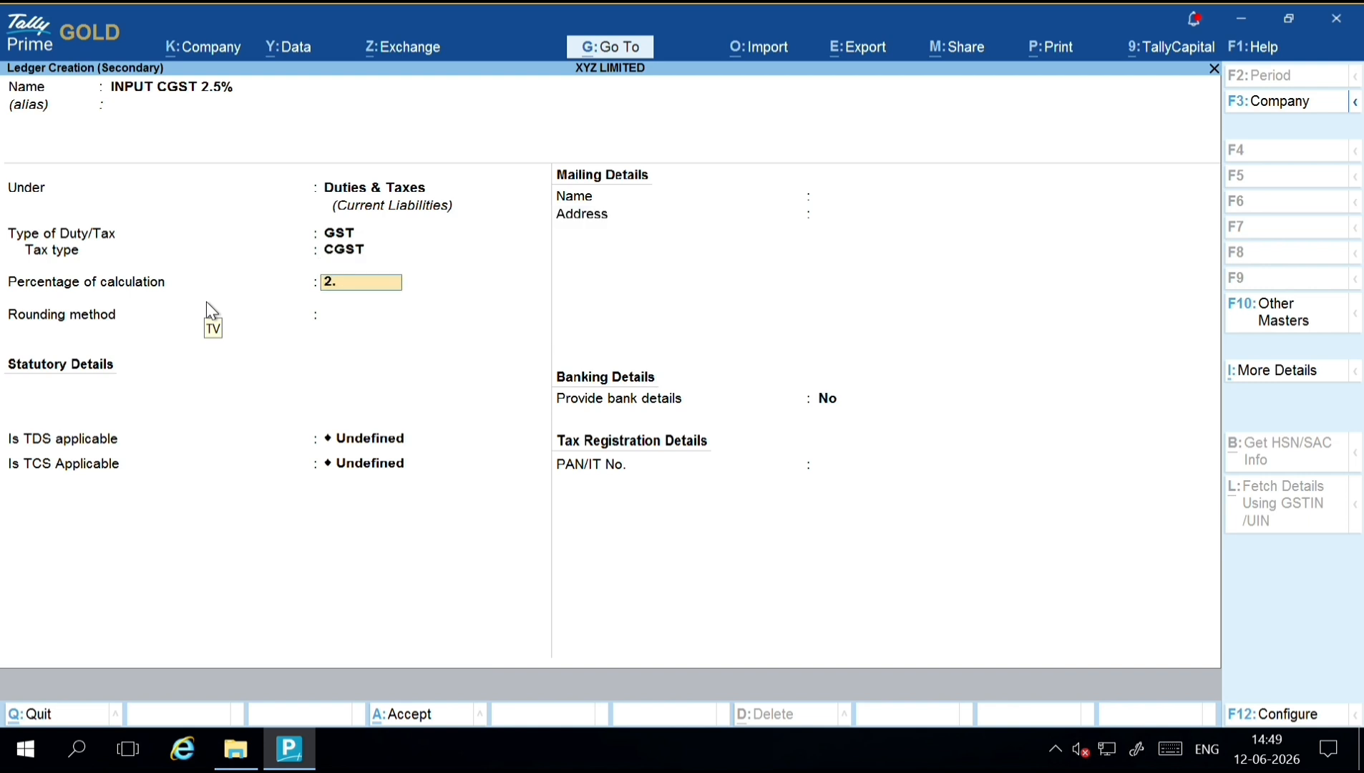
text(5)
key(Return)
Set the INPUT CGST ledger's rounding method to Normal Rounding.
key(Down)
key(Down)
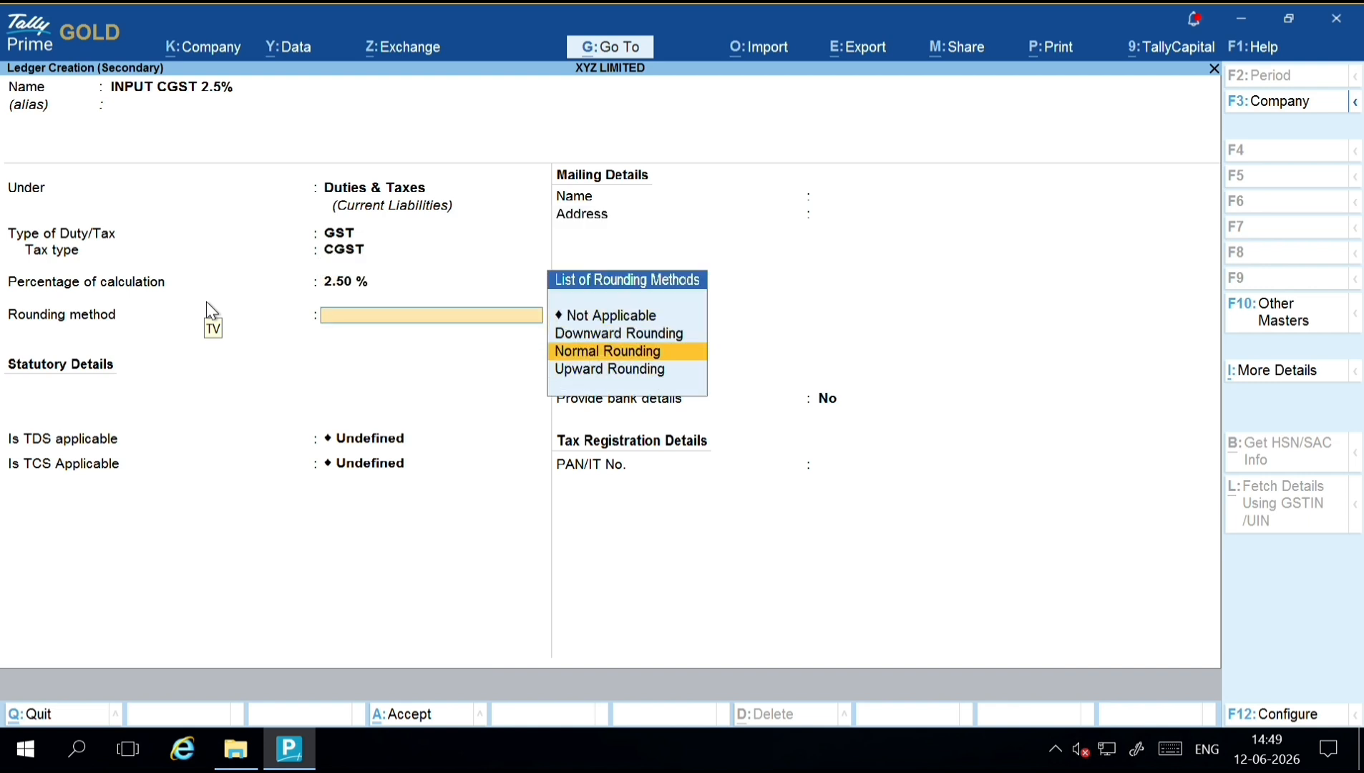
key(Return)
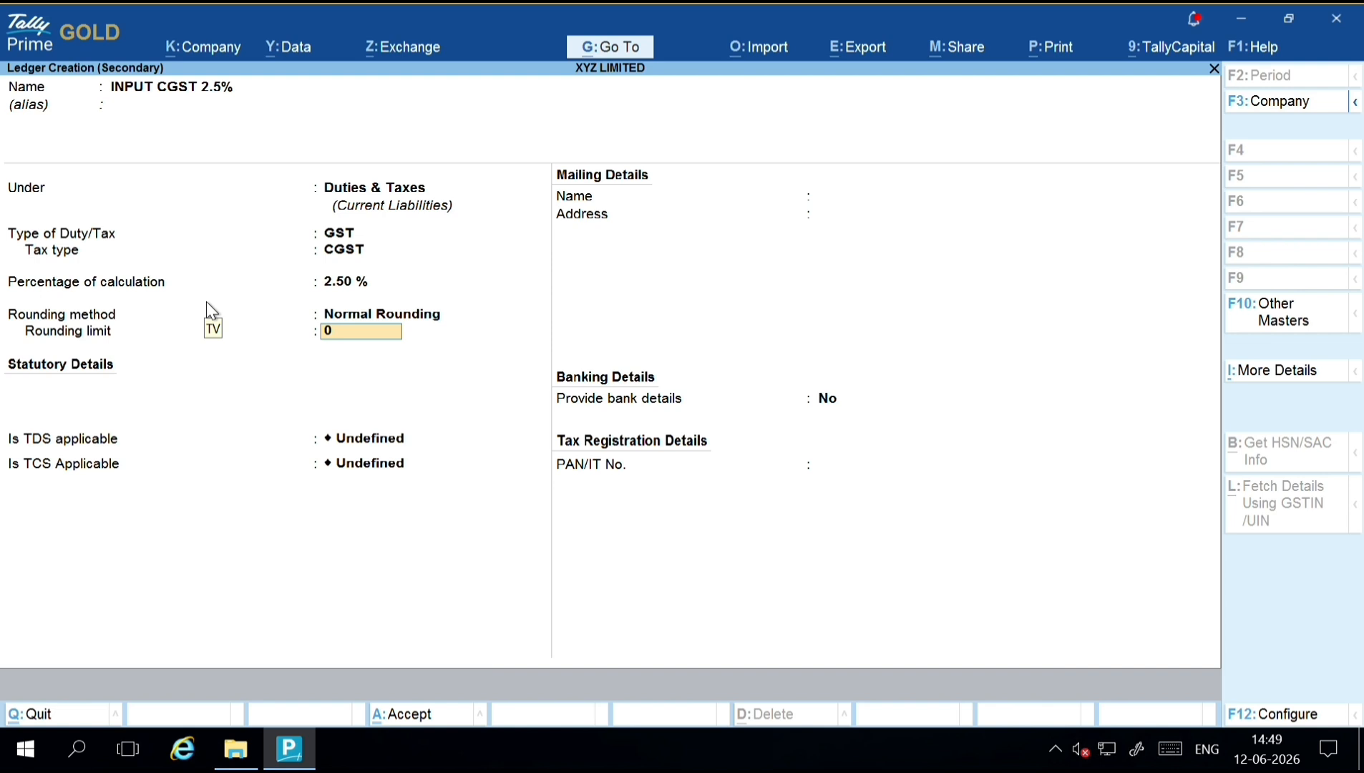
Make TDS applicable to the INPUT CGST 2.5% ledger, with Any as the nature of payment.
key(Return)
text(A)
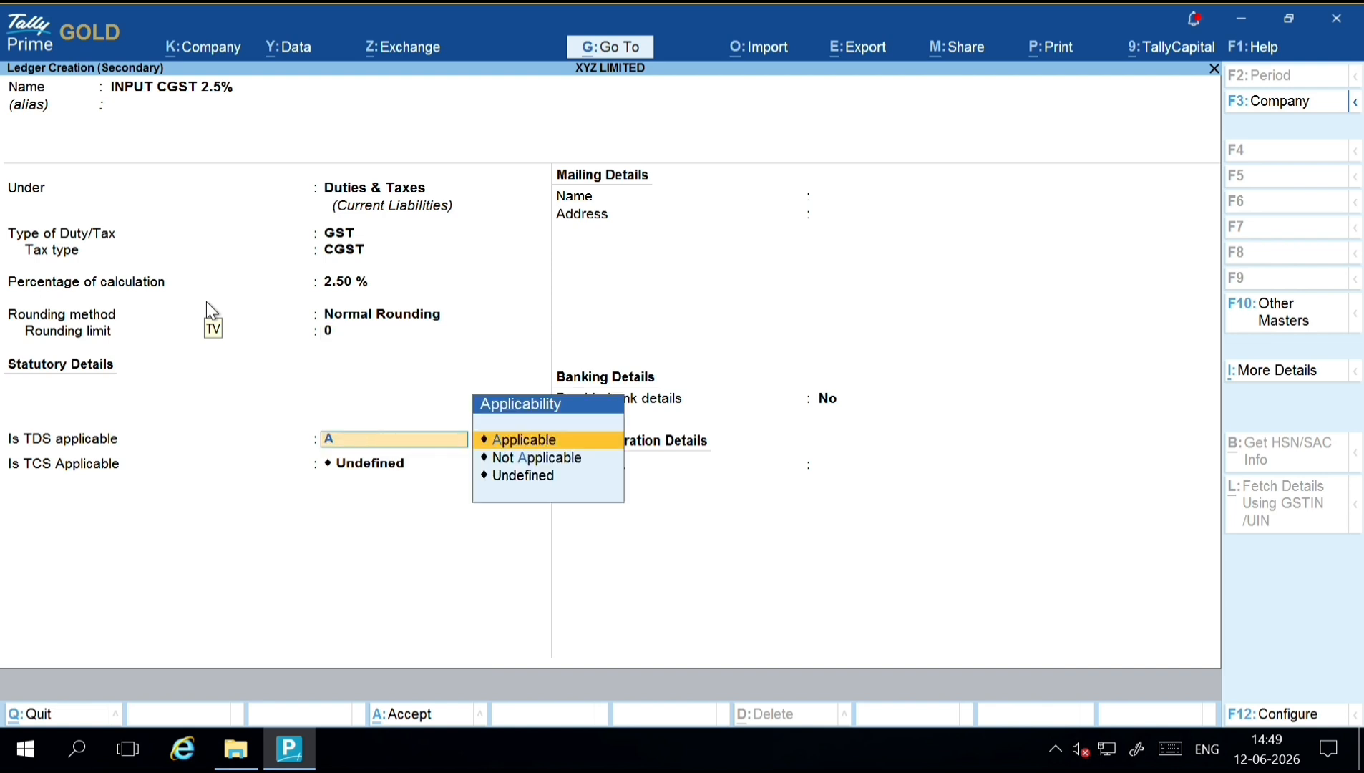
key(Return)
key(Up)
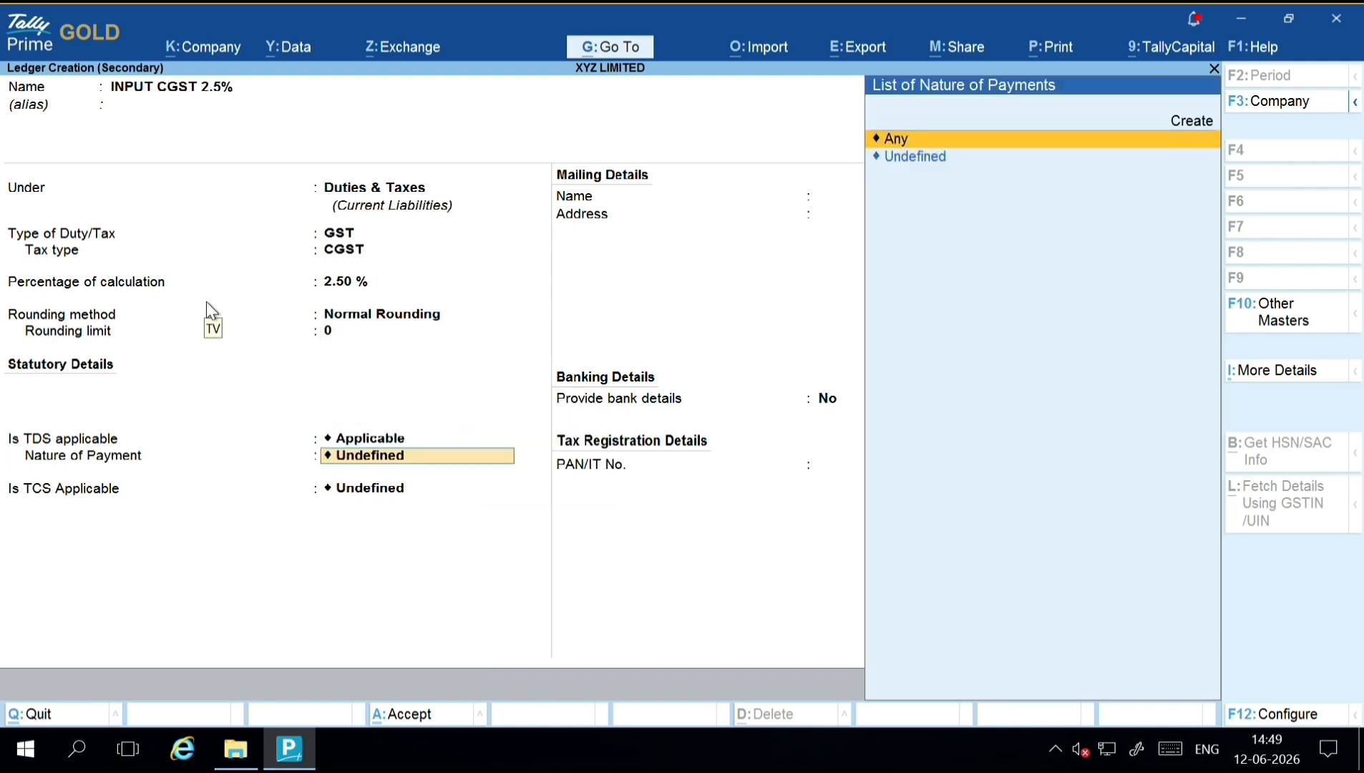
key(Return)
Make TCS applicable with Any as the nature of goods, and save the CGST ledger into the voucher's tax line.
text(A)
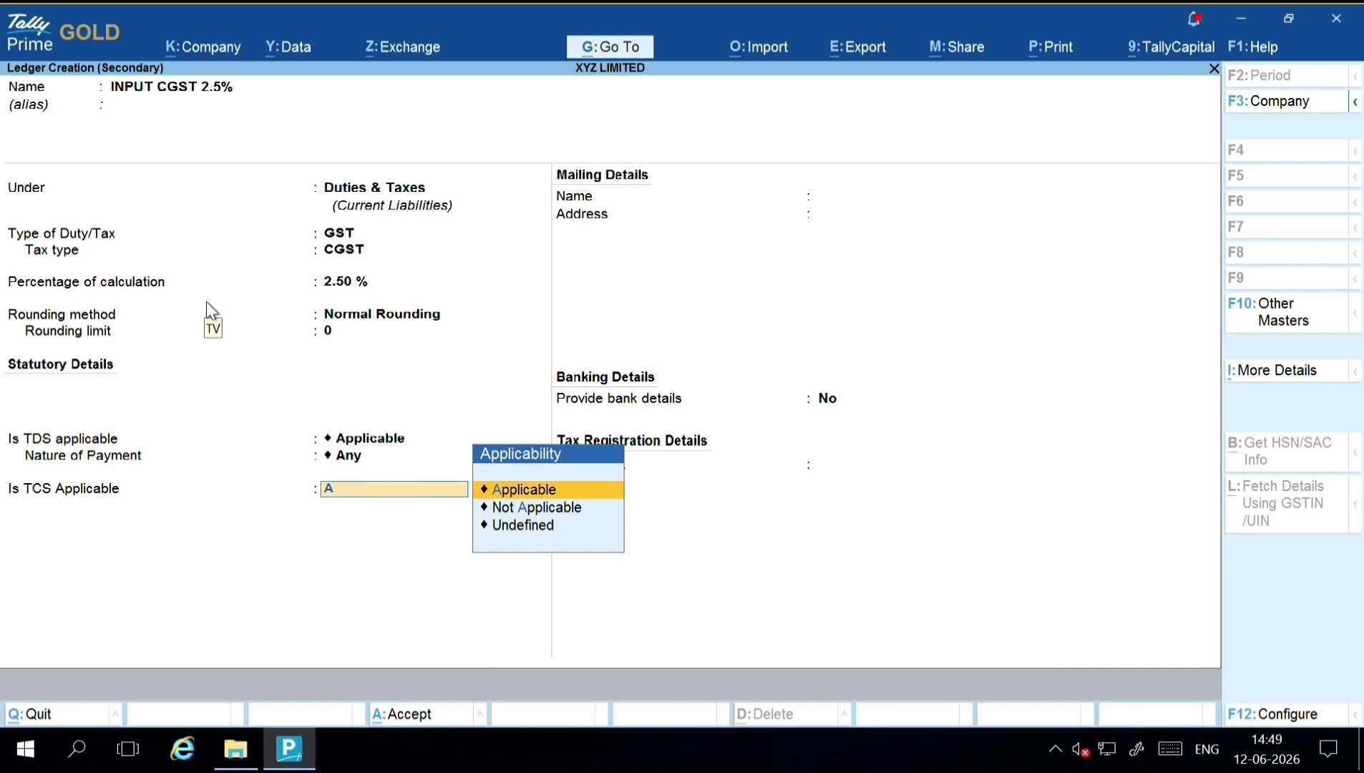
key(Return)
key(Return)
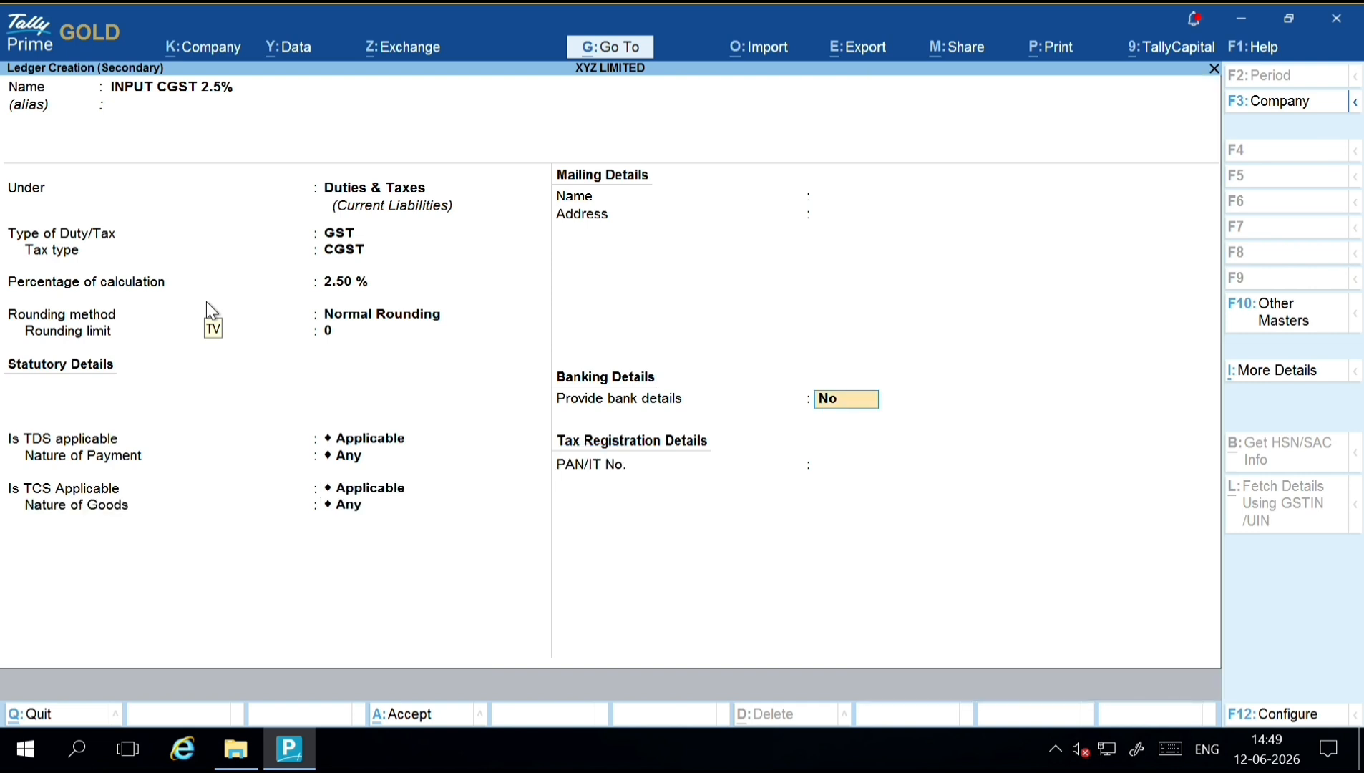
key(Return)
key(Return)
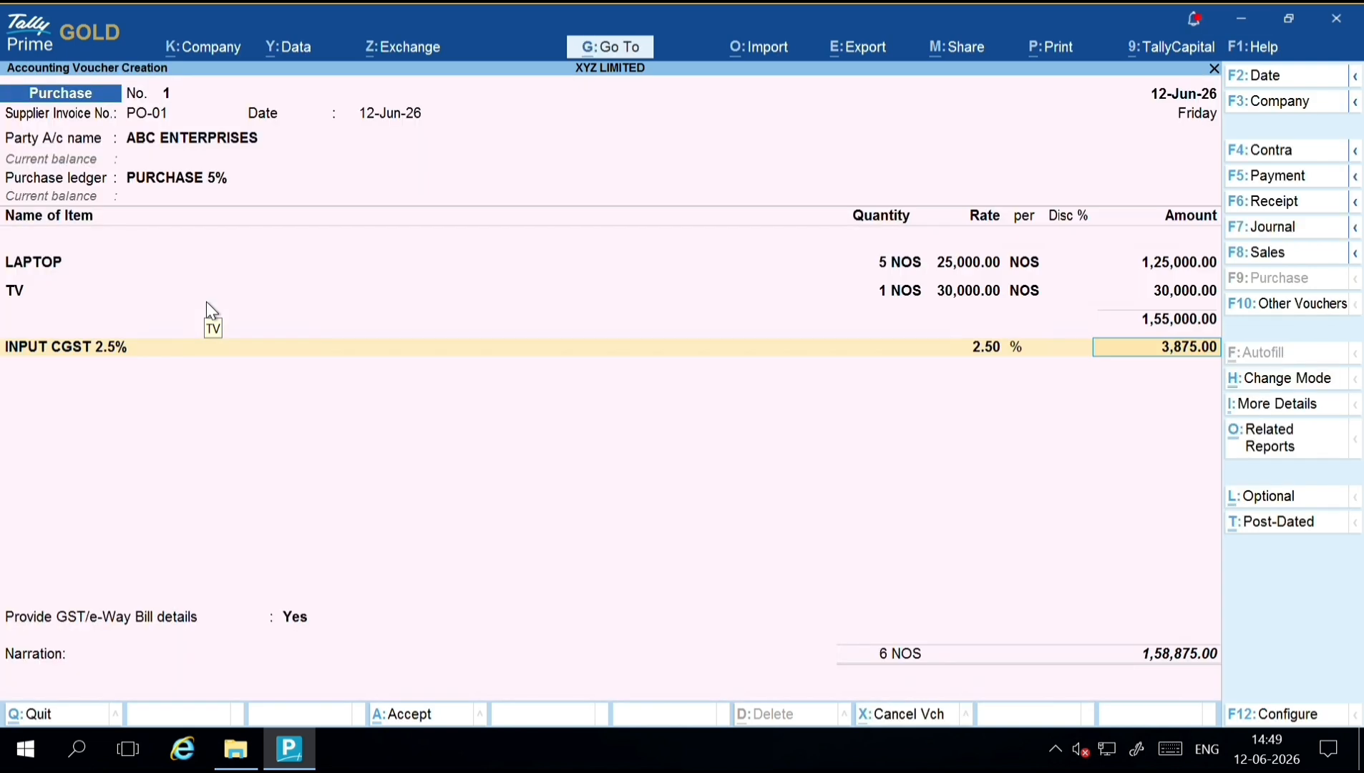
key(Return)
Start a second tax ledger named INPUT SGST 2.5% under Duties & Taxes, leaving the alias blank.
key(alt+c)
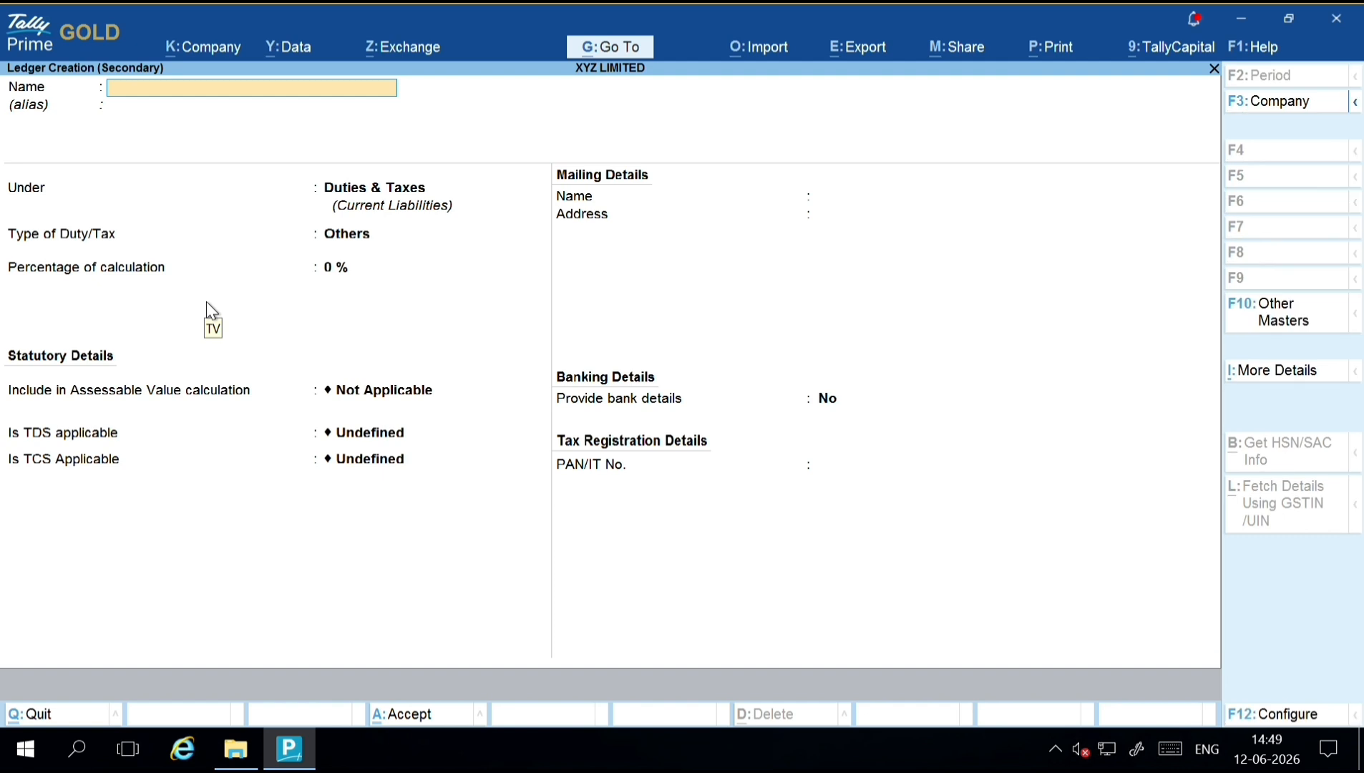
text(INPUT SGST 2.5%)
key(Return)
key(Return)
key(Return)
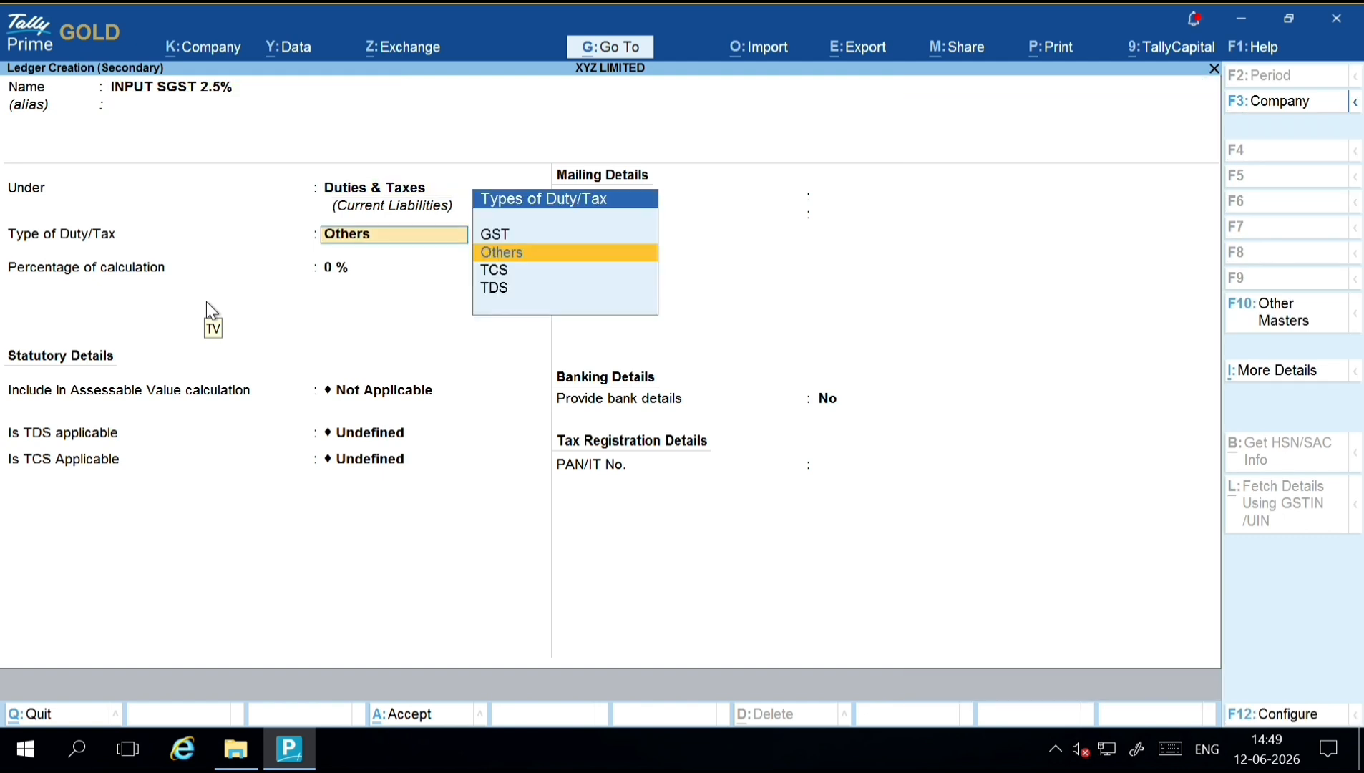
Set the SGST ledger's type of duty to GST, its tax type to SGST/UTGST and its percentage to 2.5%.
key(Up)
key(Return)
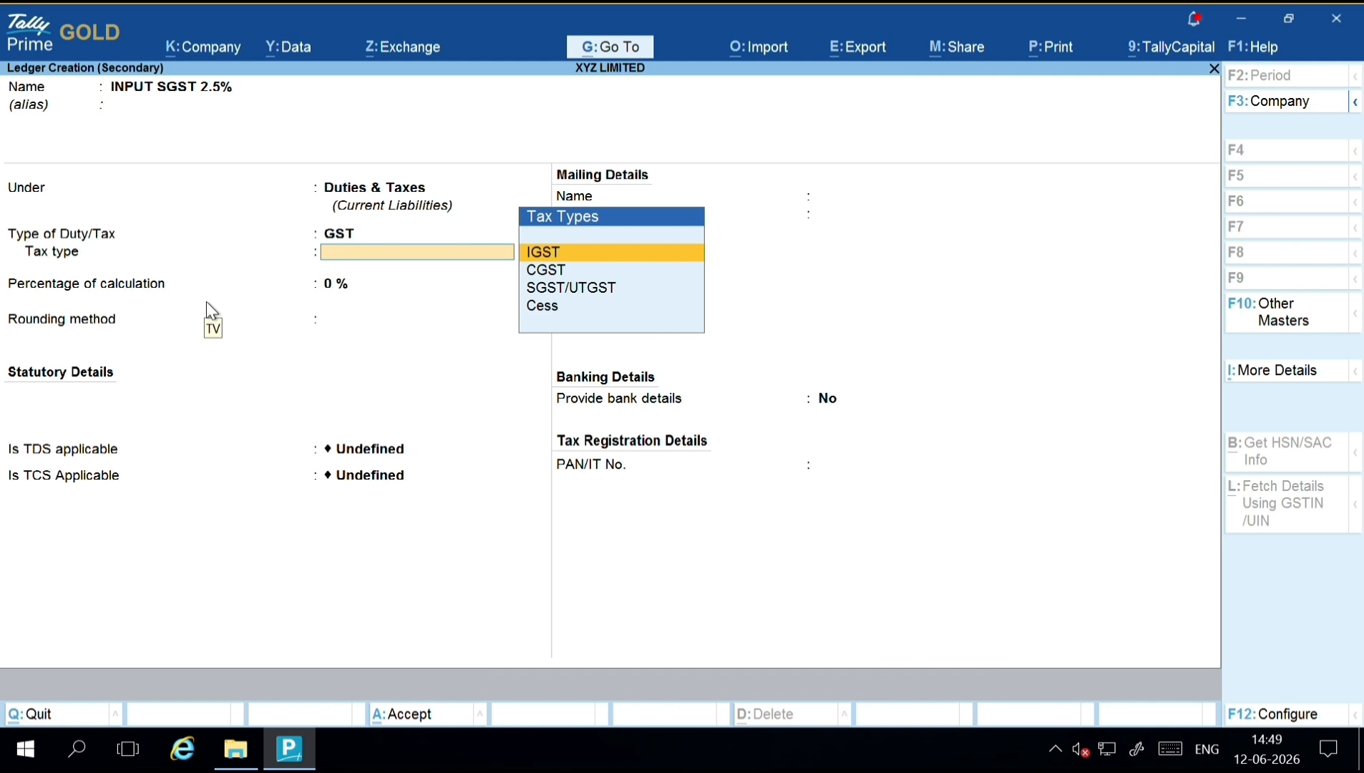
key(Down)
key(Down)
key(Return)
text(2)
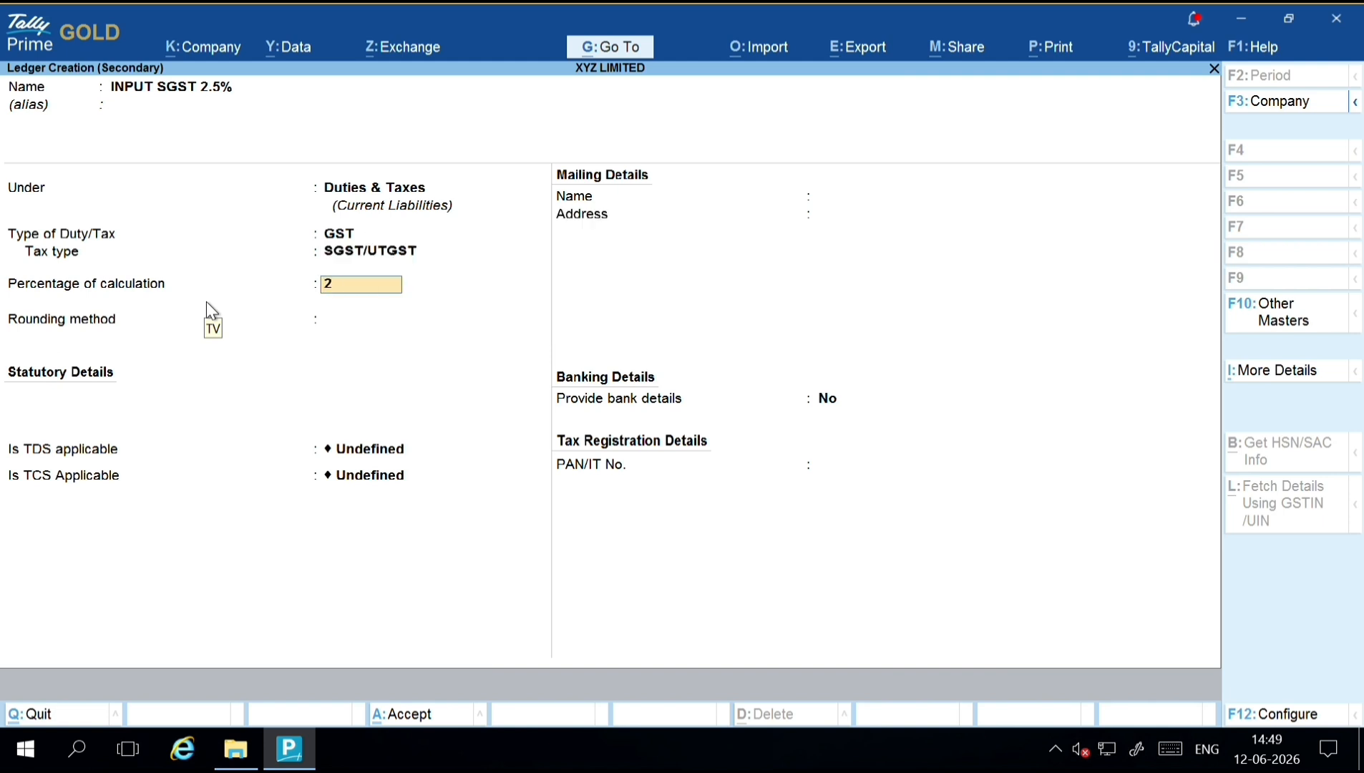
text(.5)
key(Return)
Set the INPUT SGST ledger's rounding method to Normal Rounding, keeping the default rounding limit.
key(Down)
key(Down)
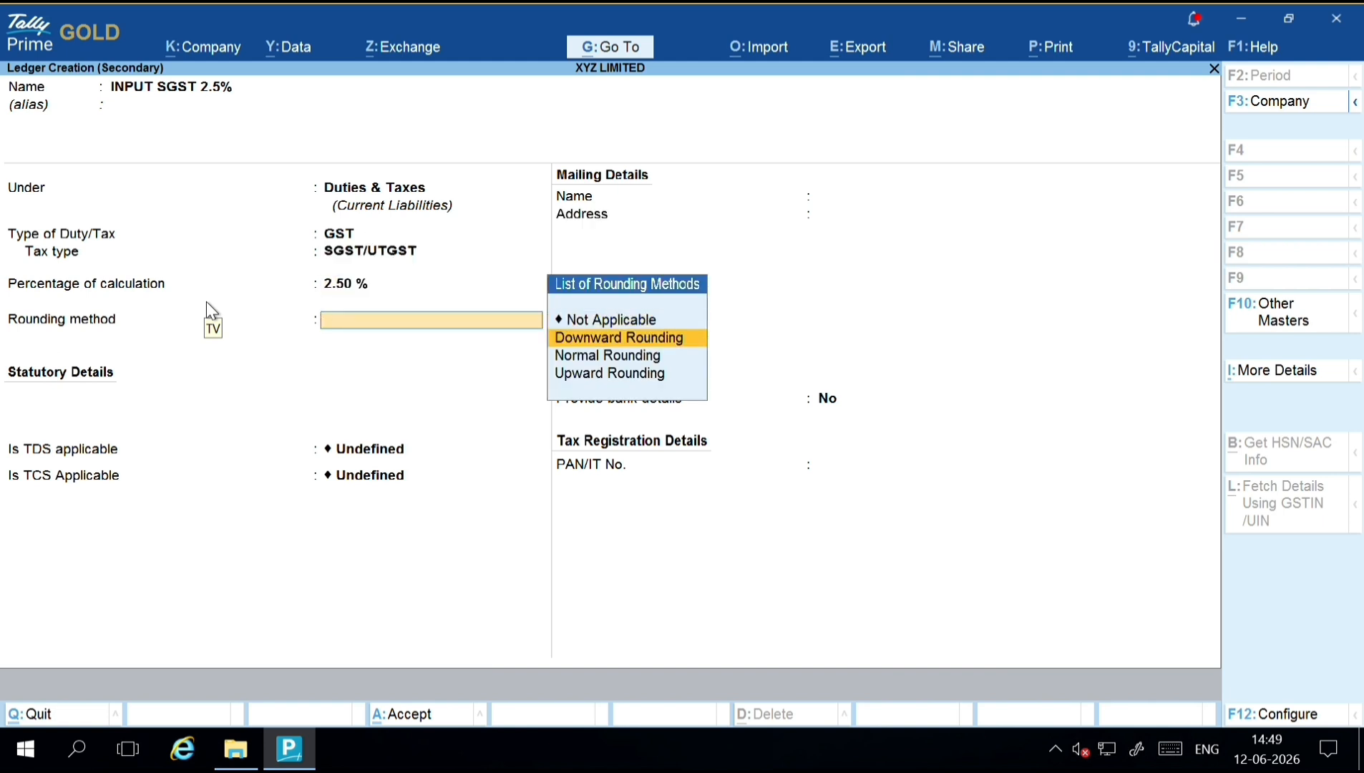
key(Return)
key(Return)
key(Return)
key(BackSpace)
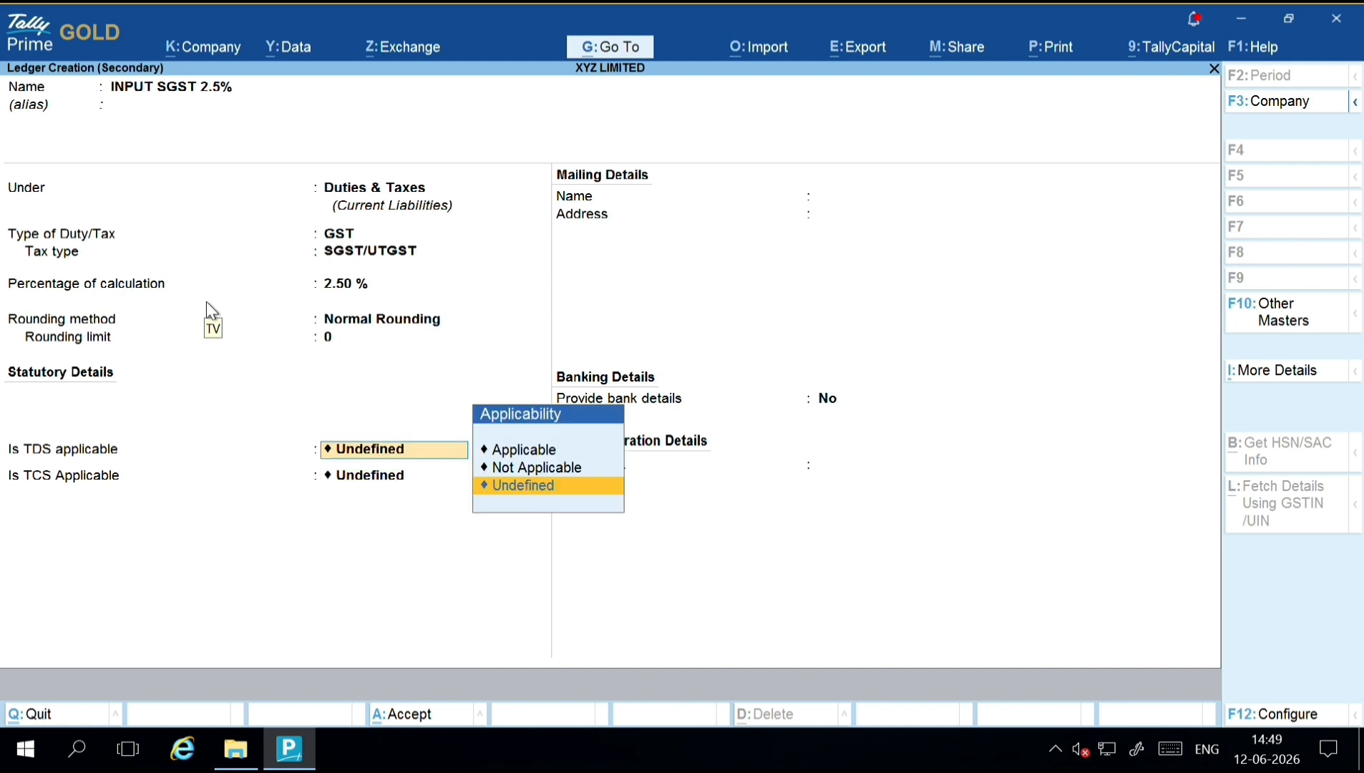
Make TDS applicable to the INPUT SGST 2.5% ledger, with Any as the nature of payment.
text(A)
key(Return)
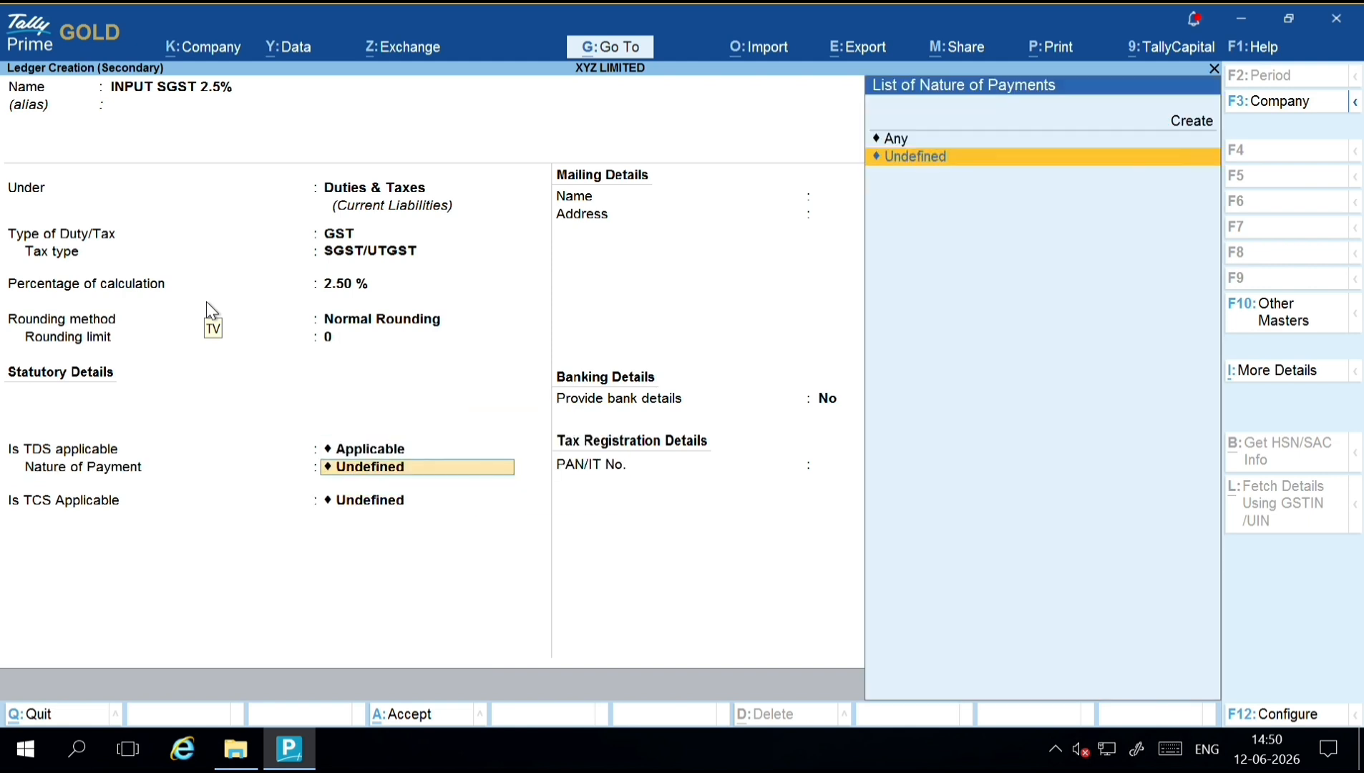
key(Up)
key(Return)
Make TCS applicable to the INPUT SGST 2.5% ledger with Any as the nature of goods, and save the ledger.
key(Up)
key(Up)
key(Return)
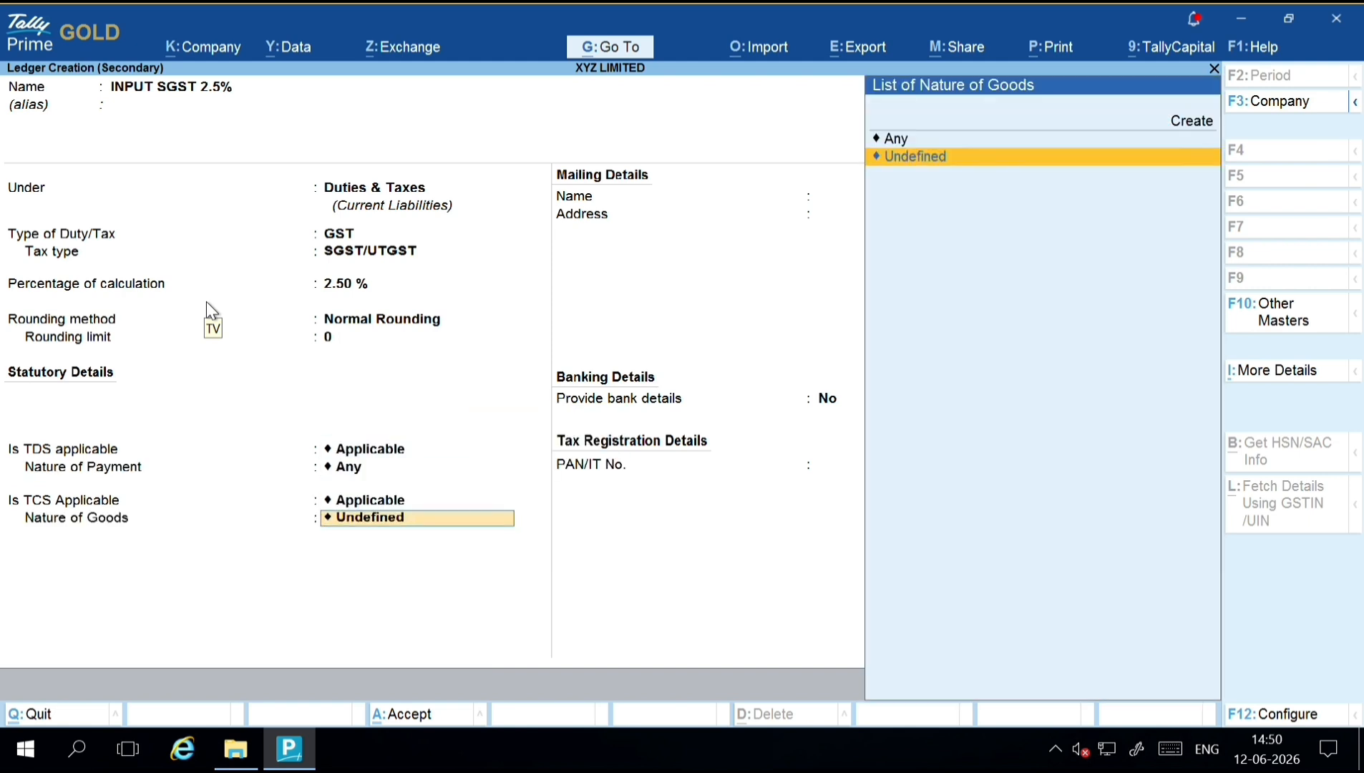
key(Up)
key(Return)
key(Return)
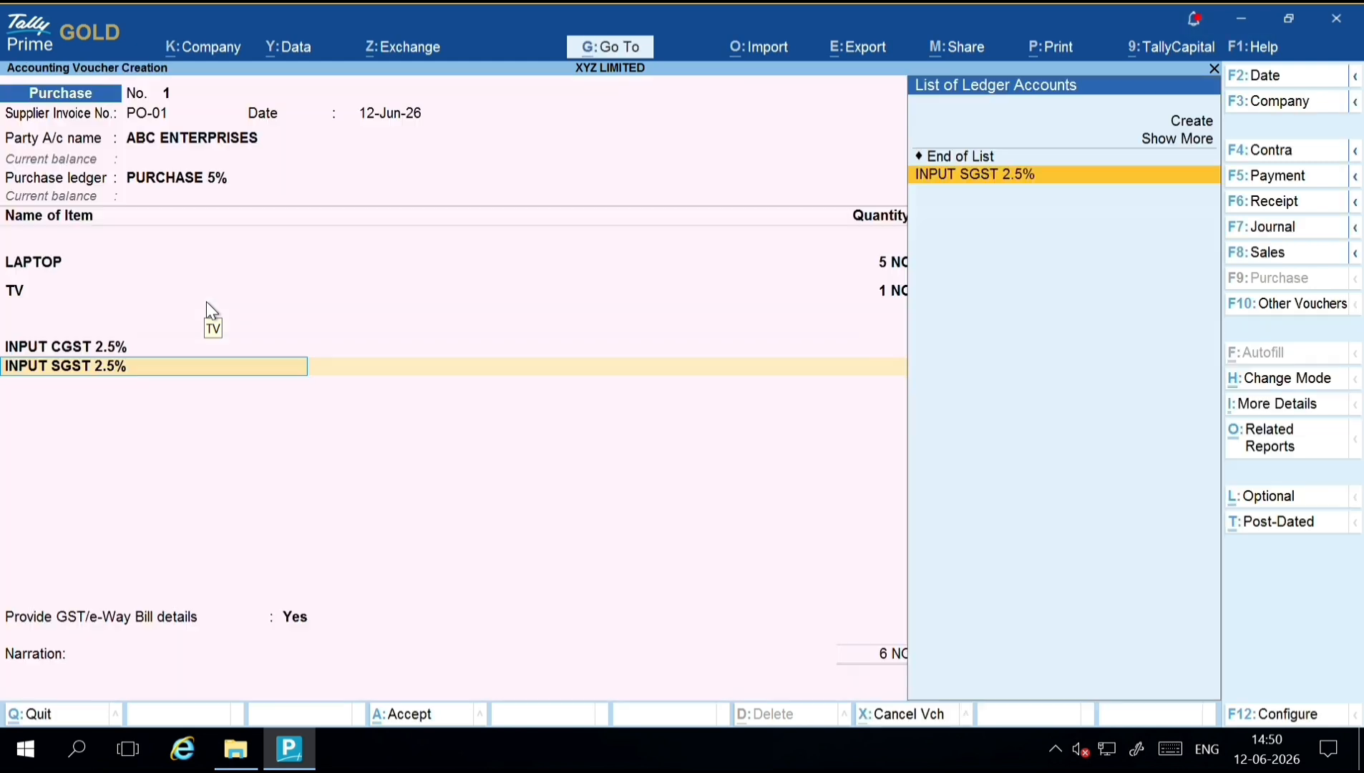
Add INPUT SGST 2.5% as the voucher's second tax line and set Provide GST/e-Way Bill details to No.
key(Return)
key(Return)
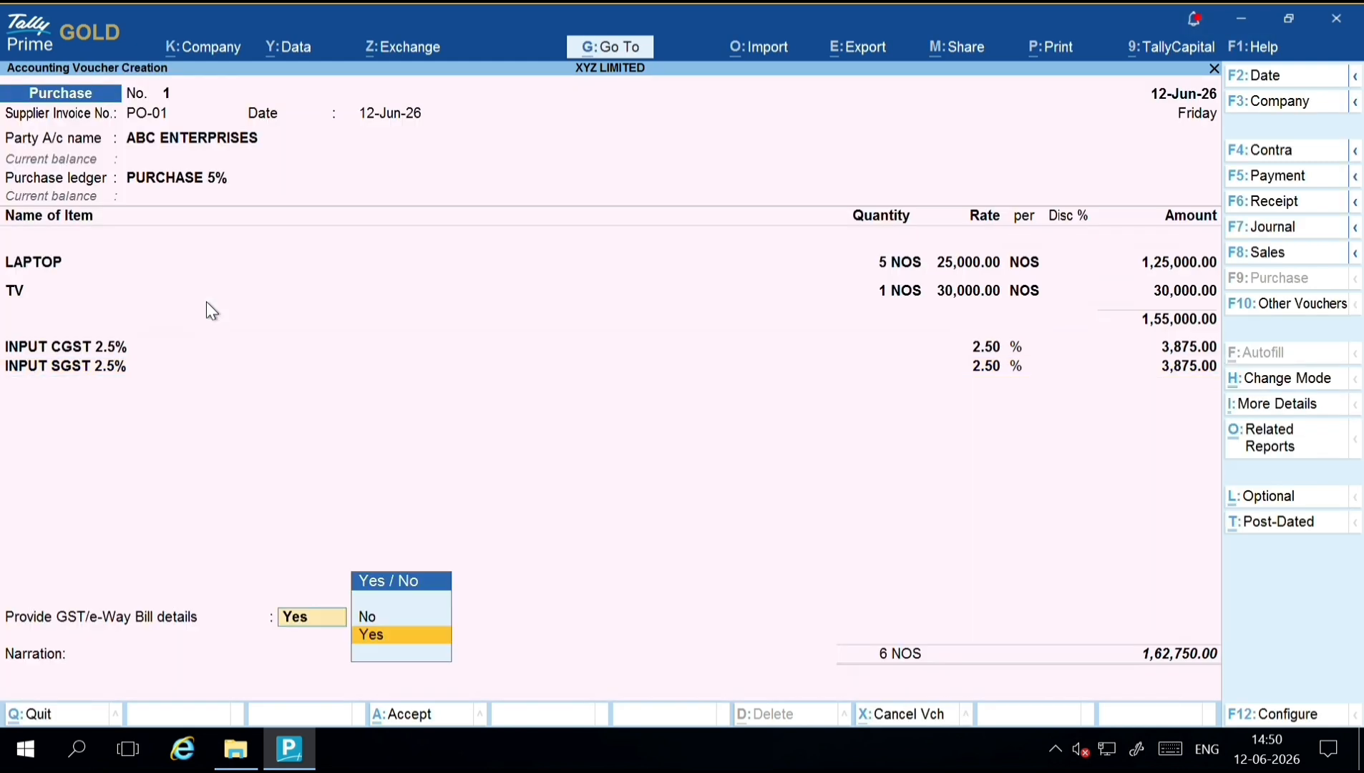
key(Up)
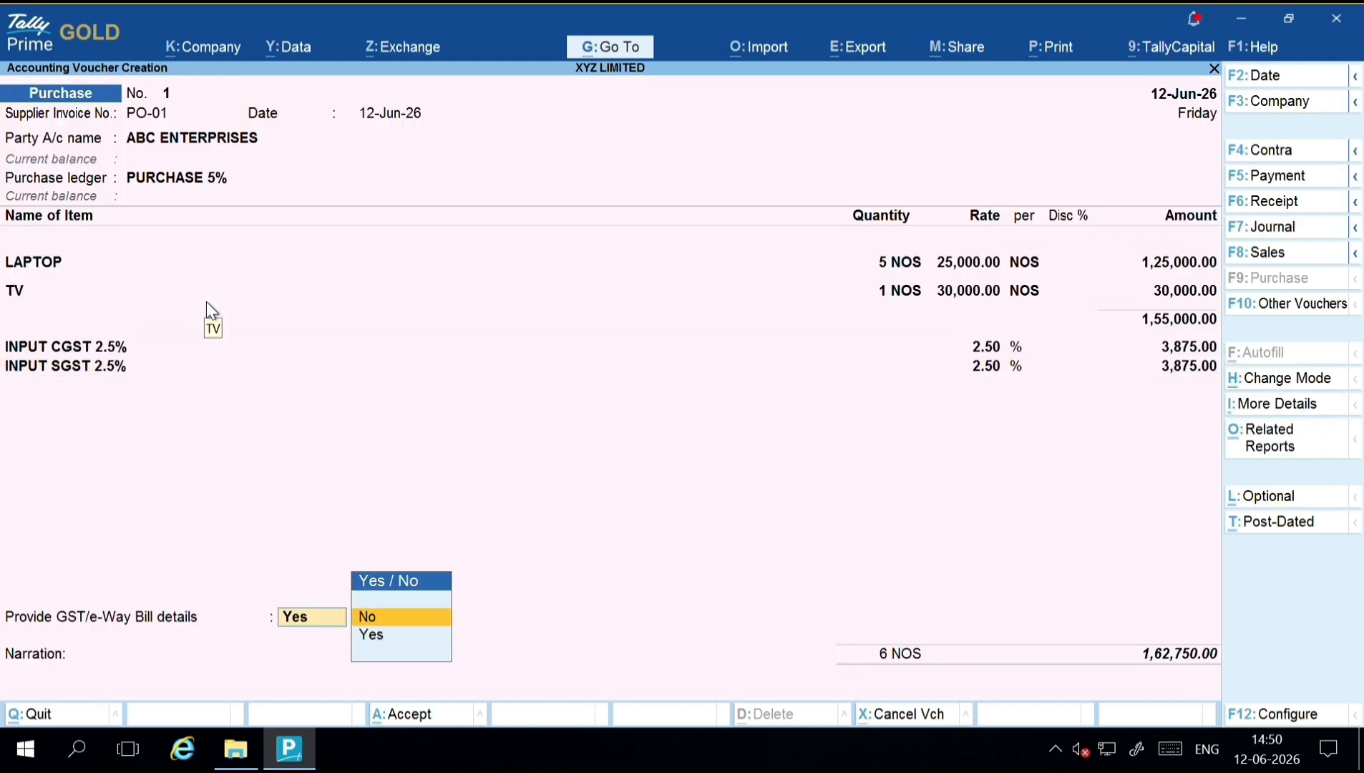
key(Return)
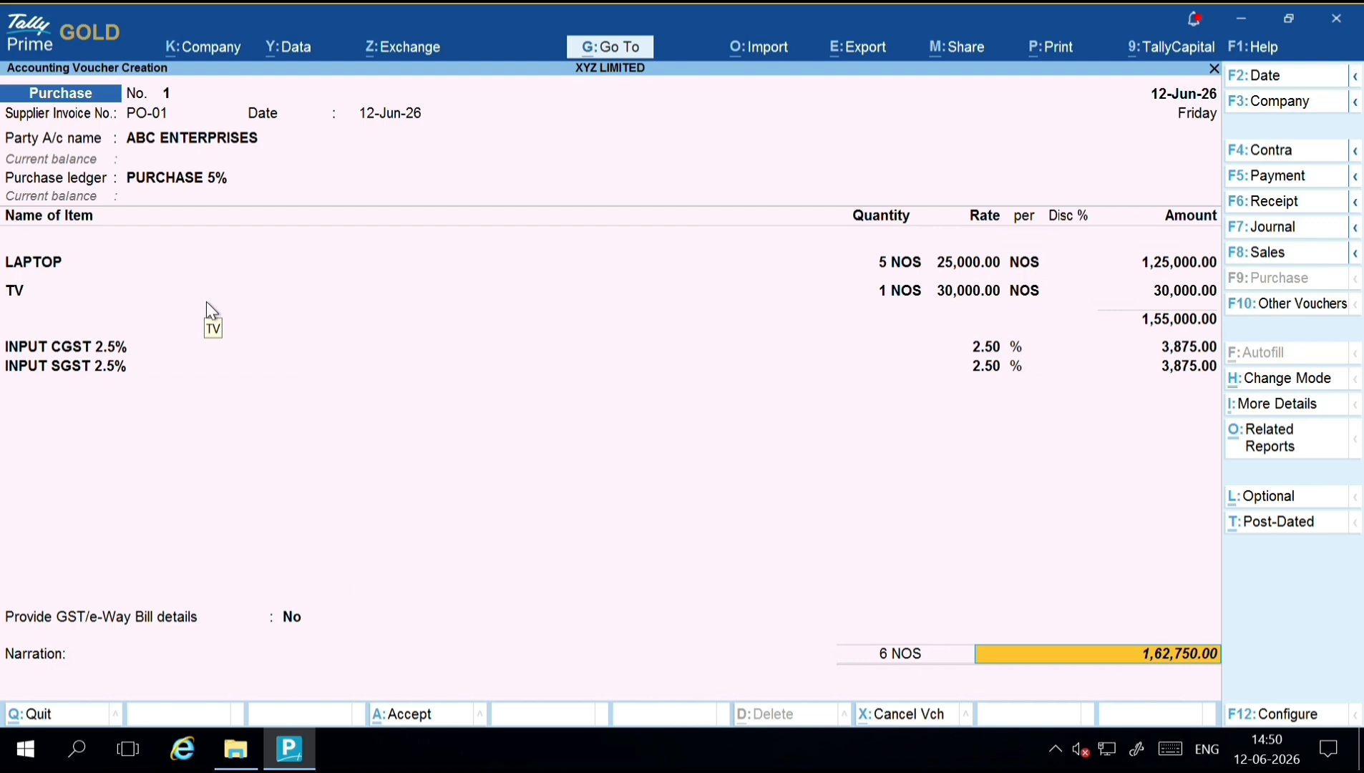
Allocate the full bill amount for ABC ENTERPRISES as On Account and save the purchase voucher without a narration.
key(Return)
key(Down)
key(Return)
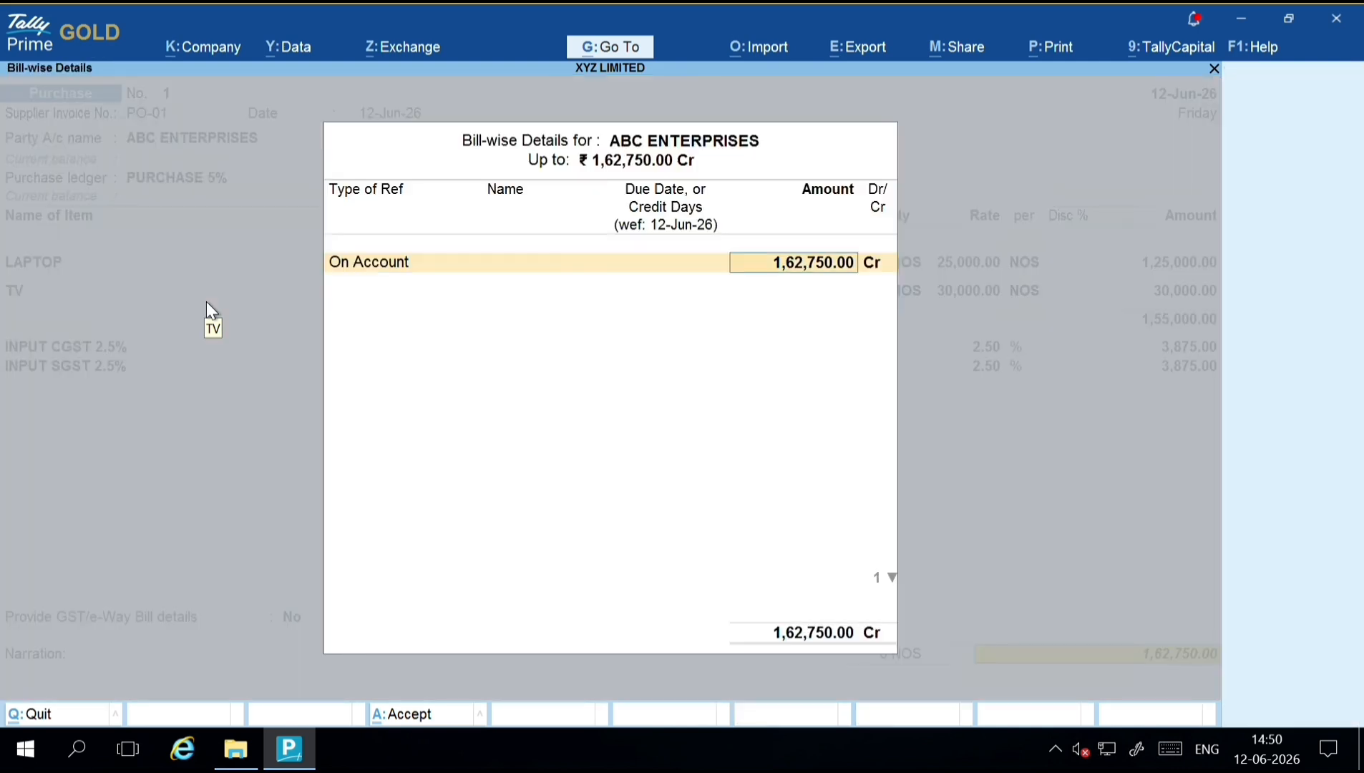
key(Return)
key(Return)
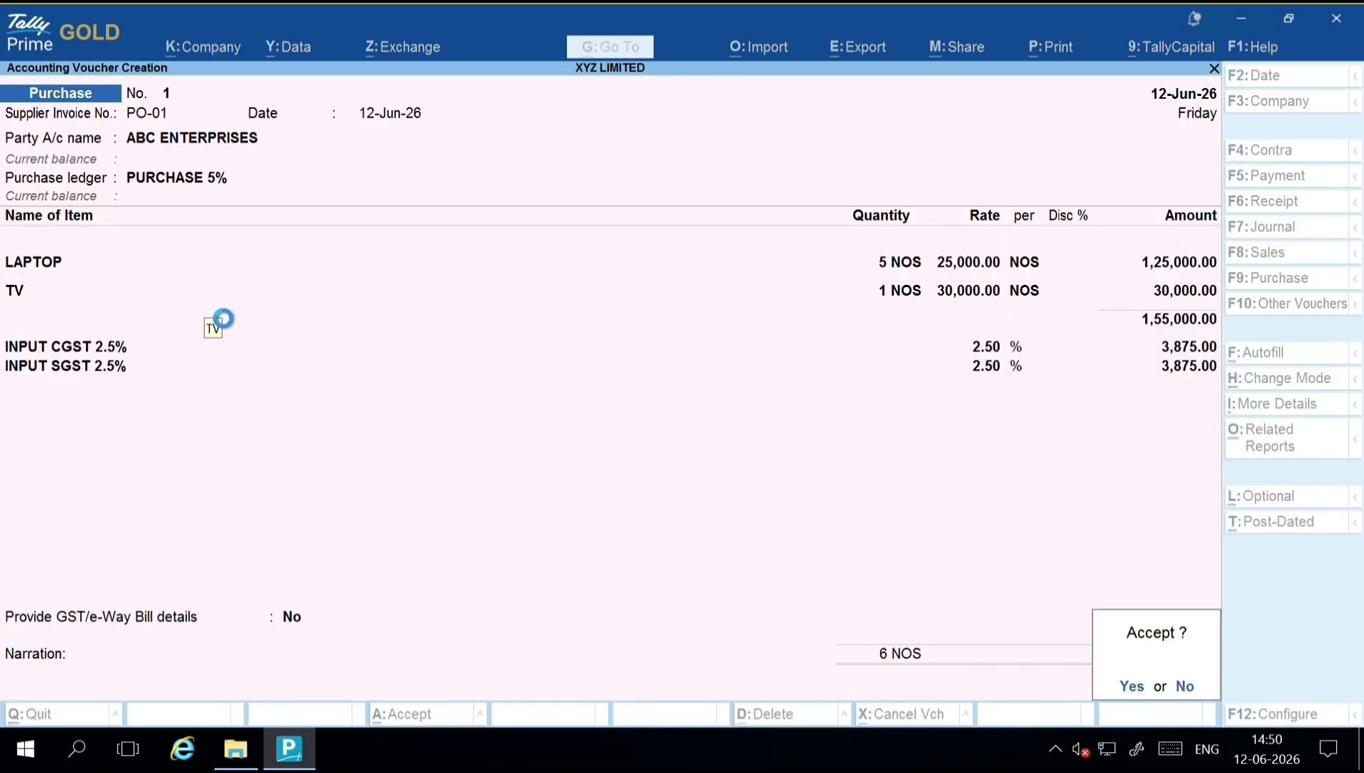
key(Return)
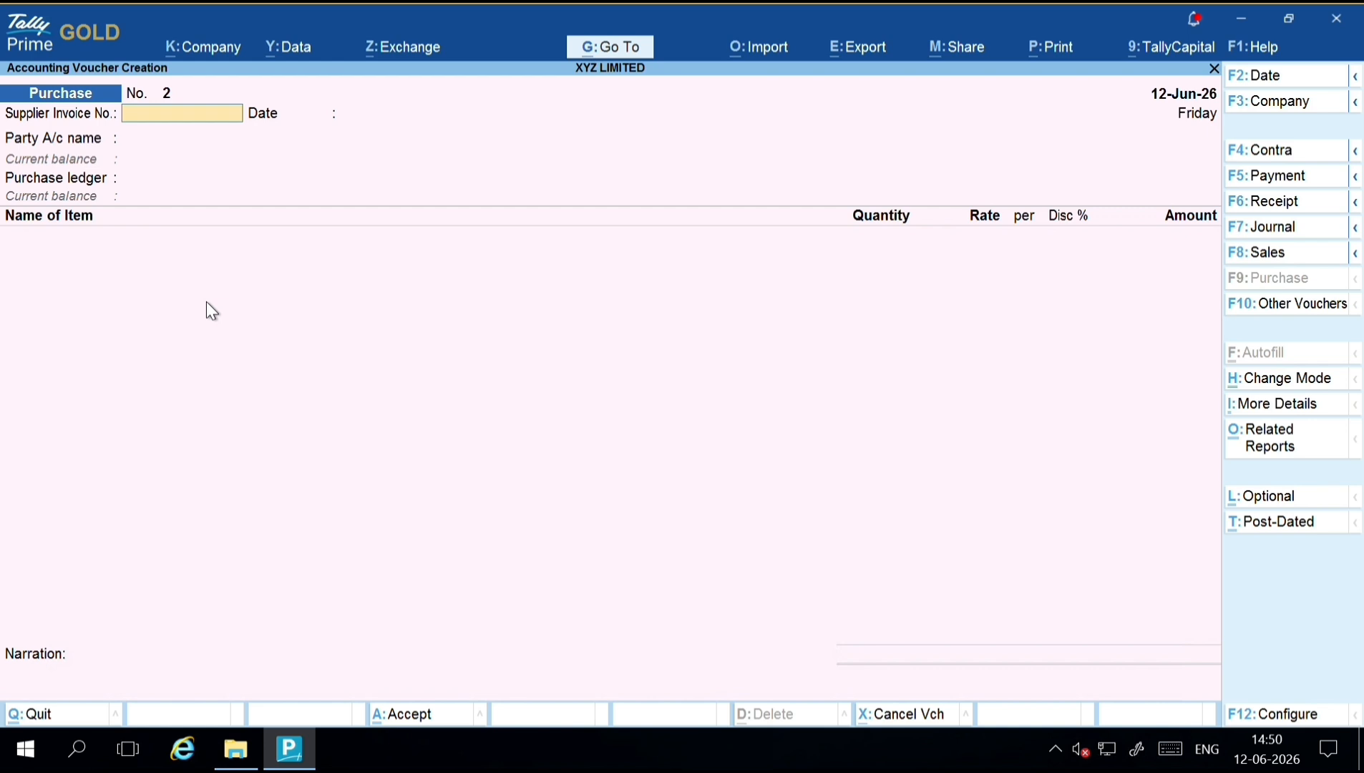
Leave voucher entry for the Gateway of Tally and open Display More Reports.
key(Escape)
key(Return)
key(Down)
key(Down)
key(Down)
key(Down)
key(Down)
key(Down)
key(Down)
key(Down)
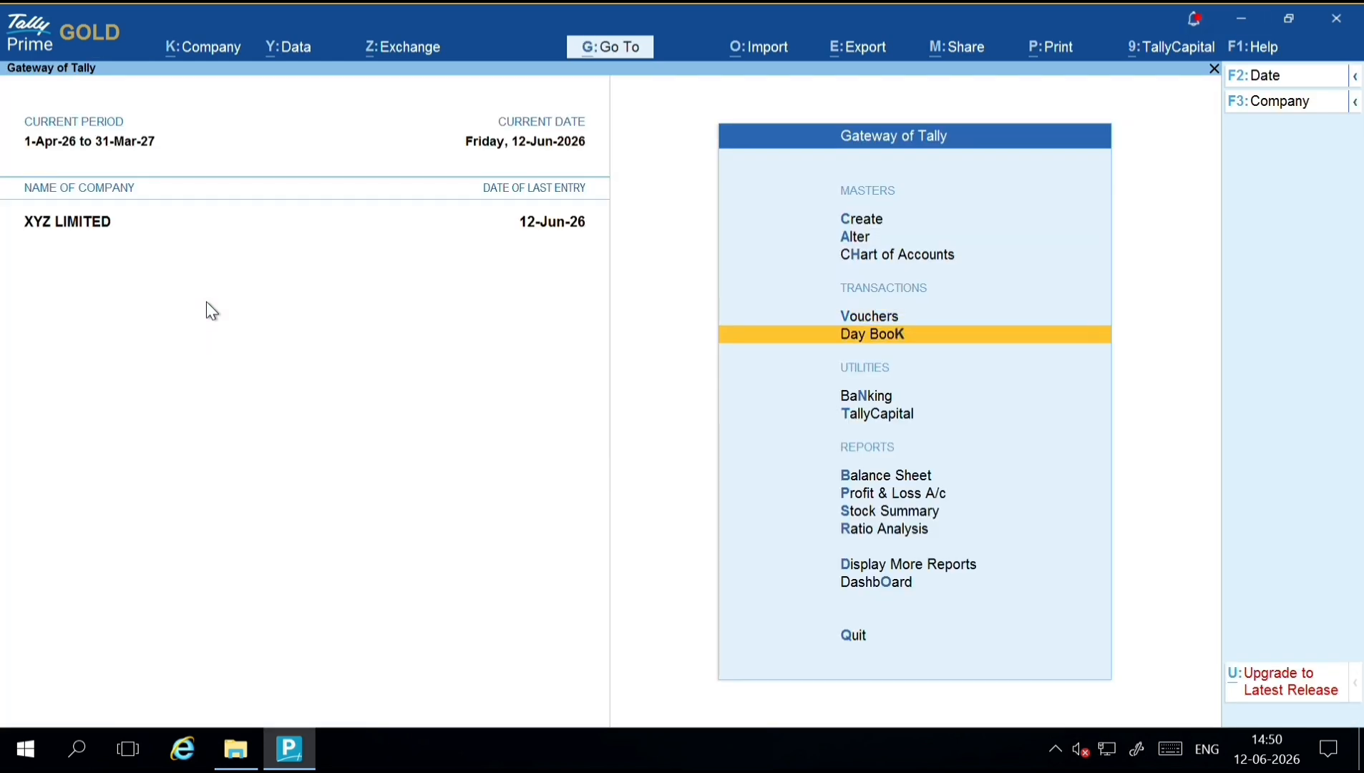
key(Return)
Open the ledger report for ABC ENTERPRISES from the account books.
key(Down)
key(Down)
key(Down)
key(Down)
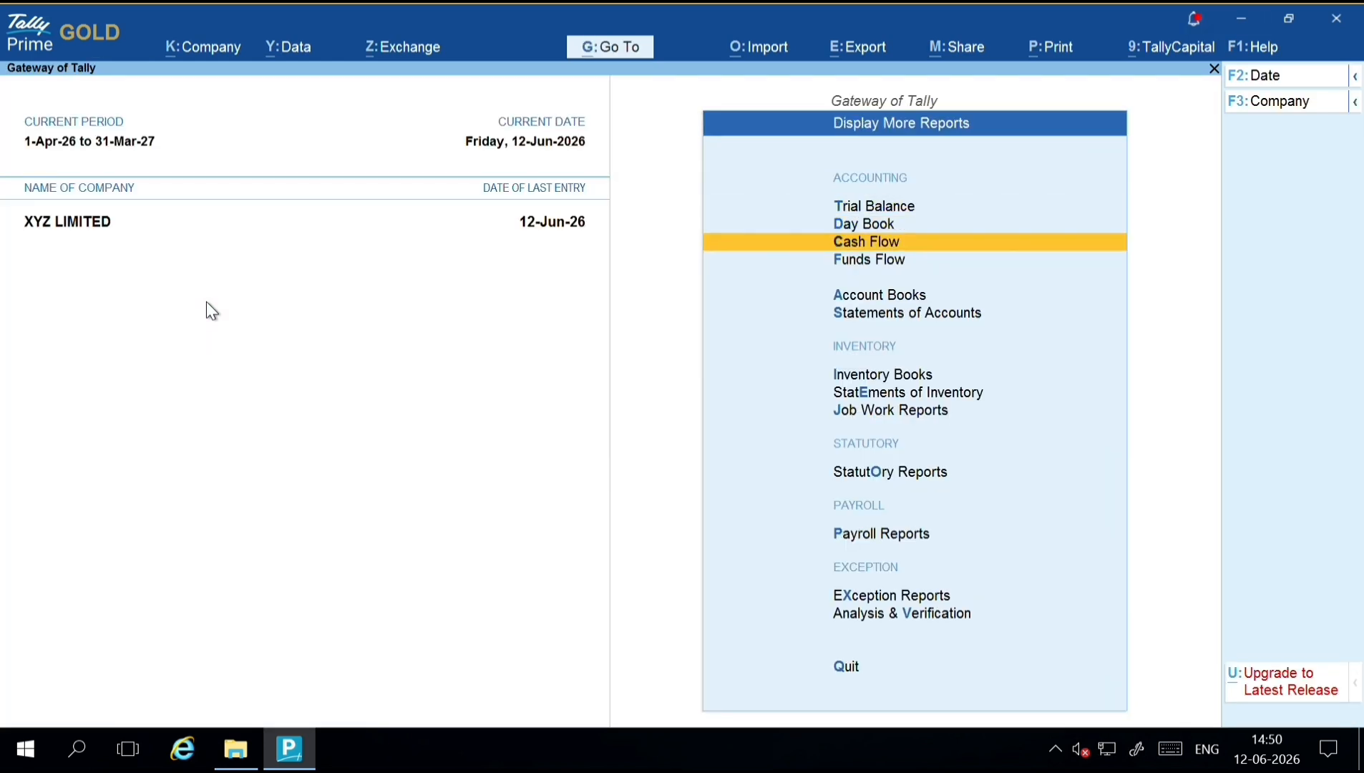
key(Return)
key(Down)
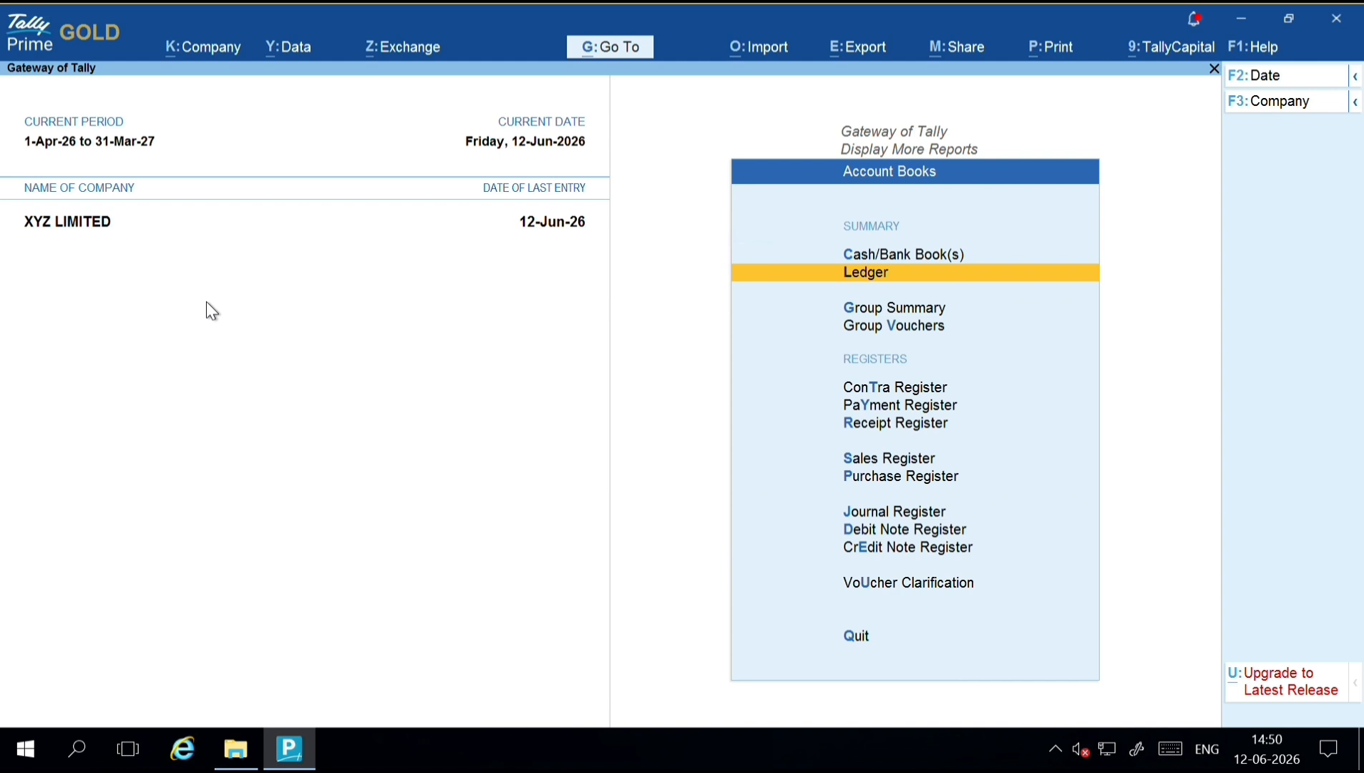
key(Return)
key(Return)
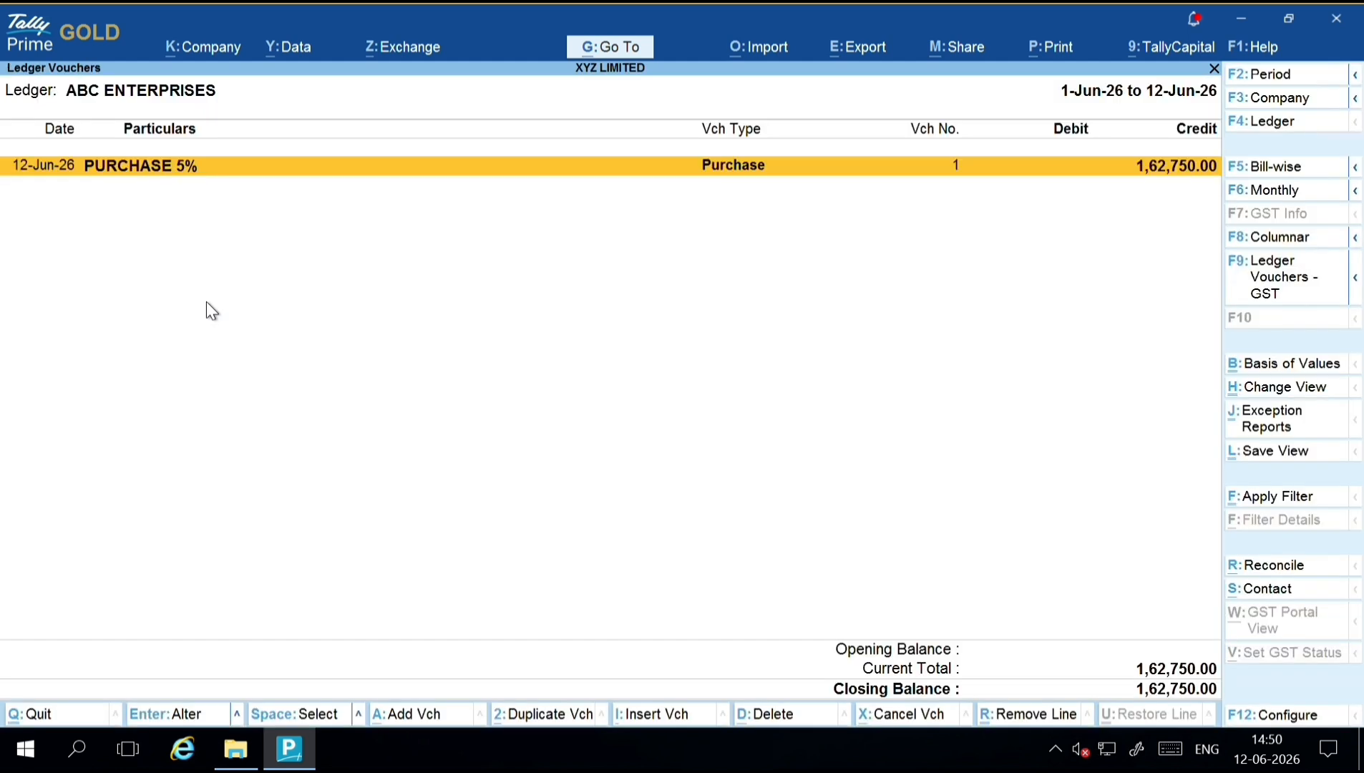
Open the recorded purchase voucher from the supplier's ledger and bring up the print settings for the current voucher.
key(F6)
key(Return)
key(Return)
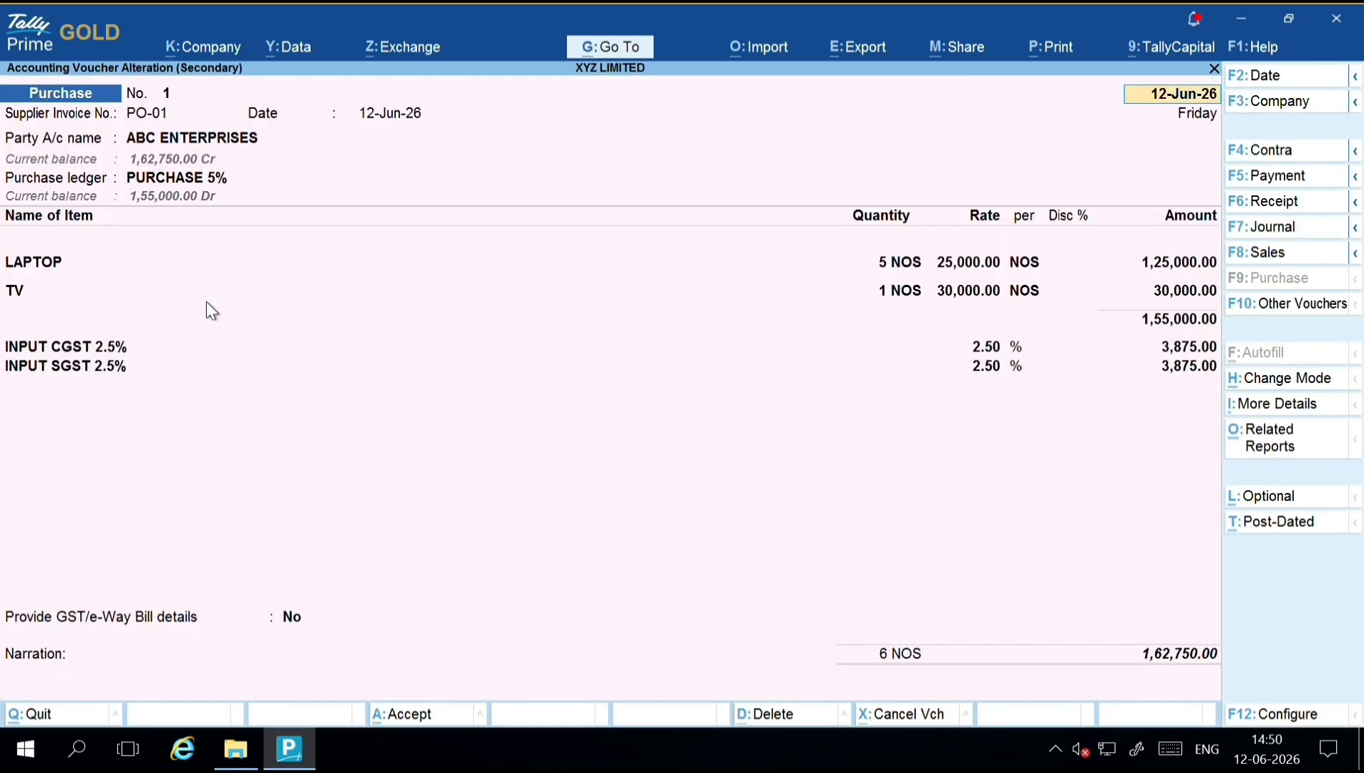
key(alt+p)
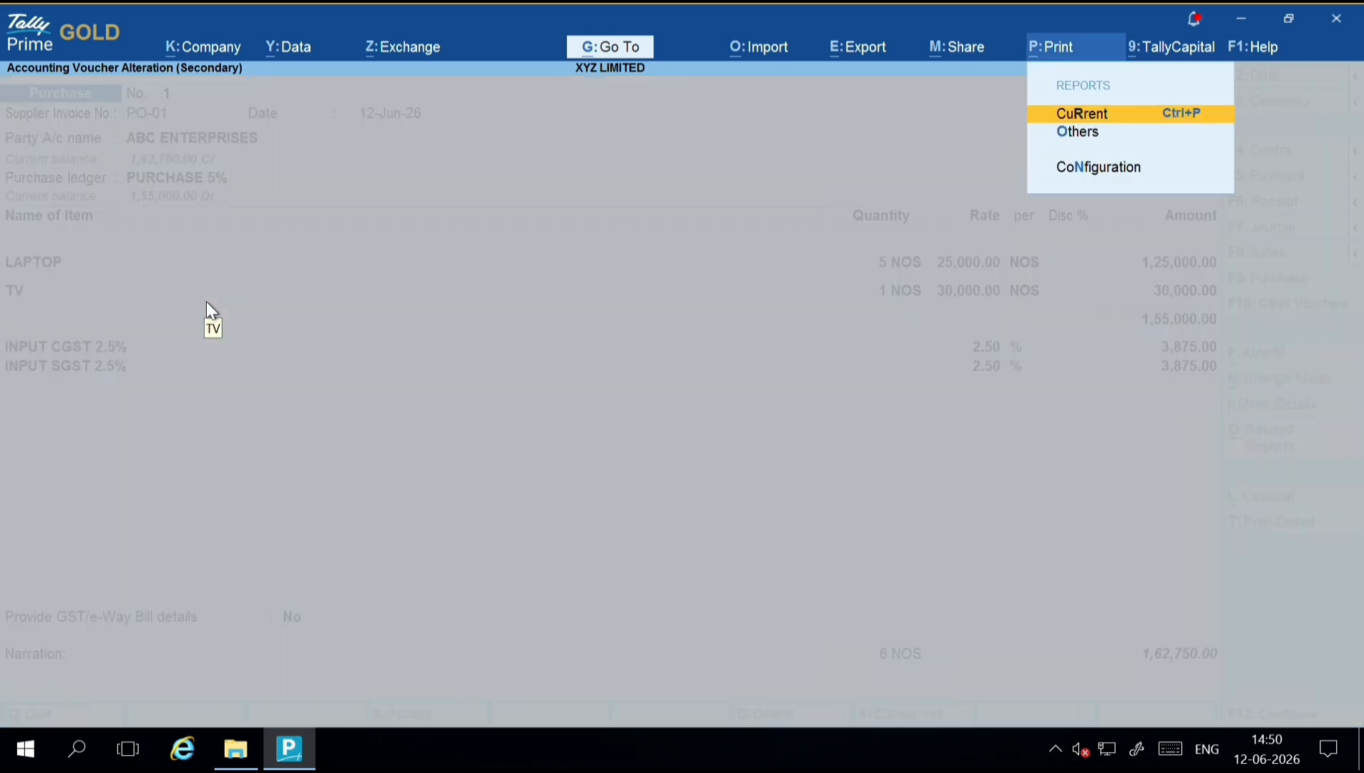
key(Return)
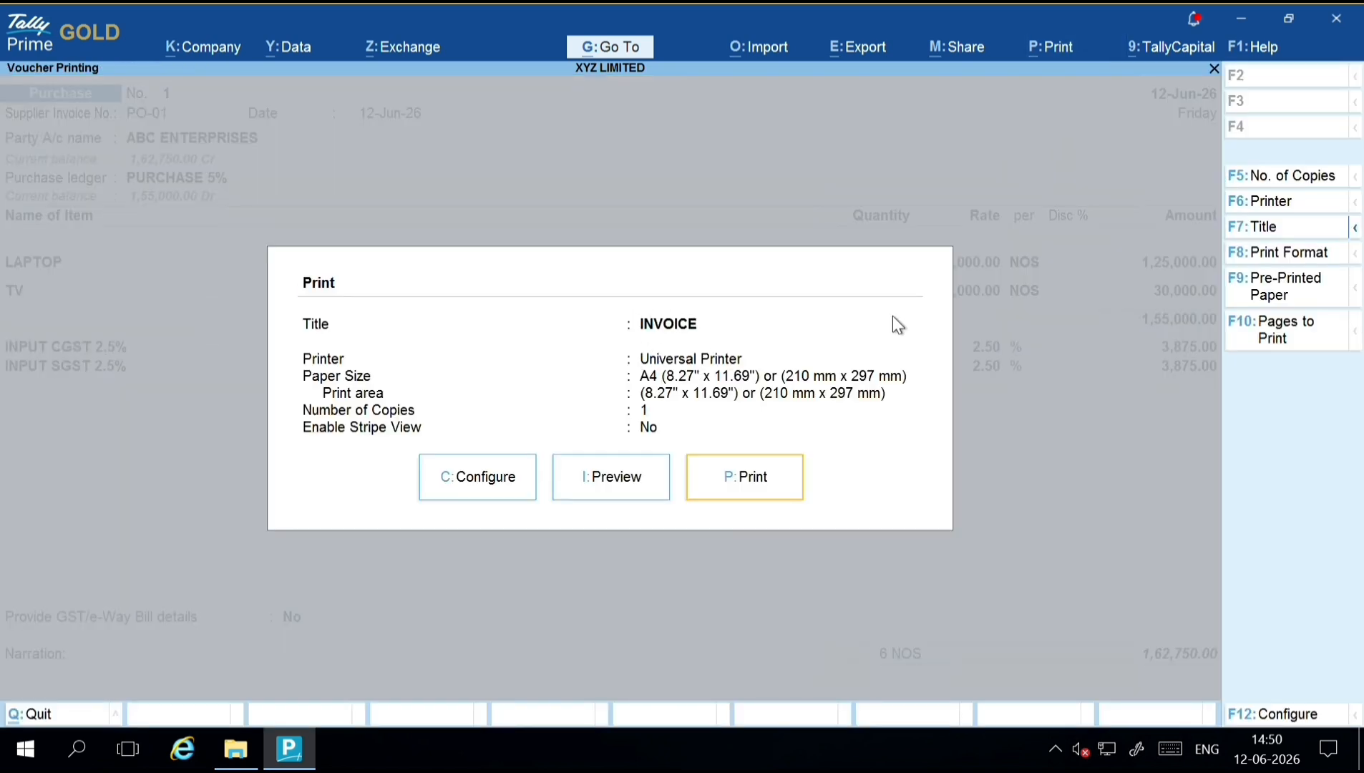
Change the printed title of the voucher to PURCHASE ORDER, leaving the subtitle blank.
click(1270, 237)
text(PURC)
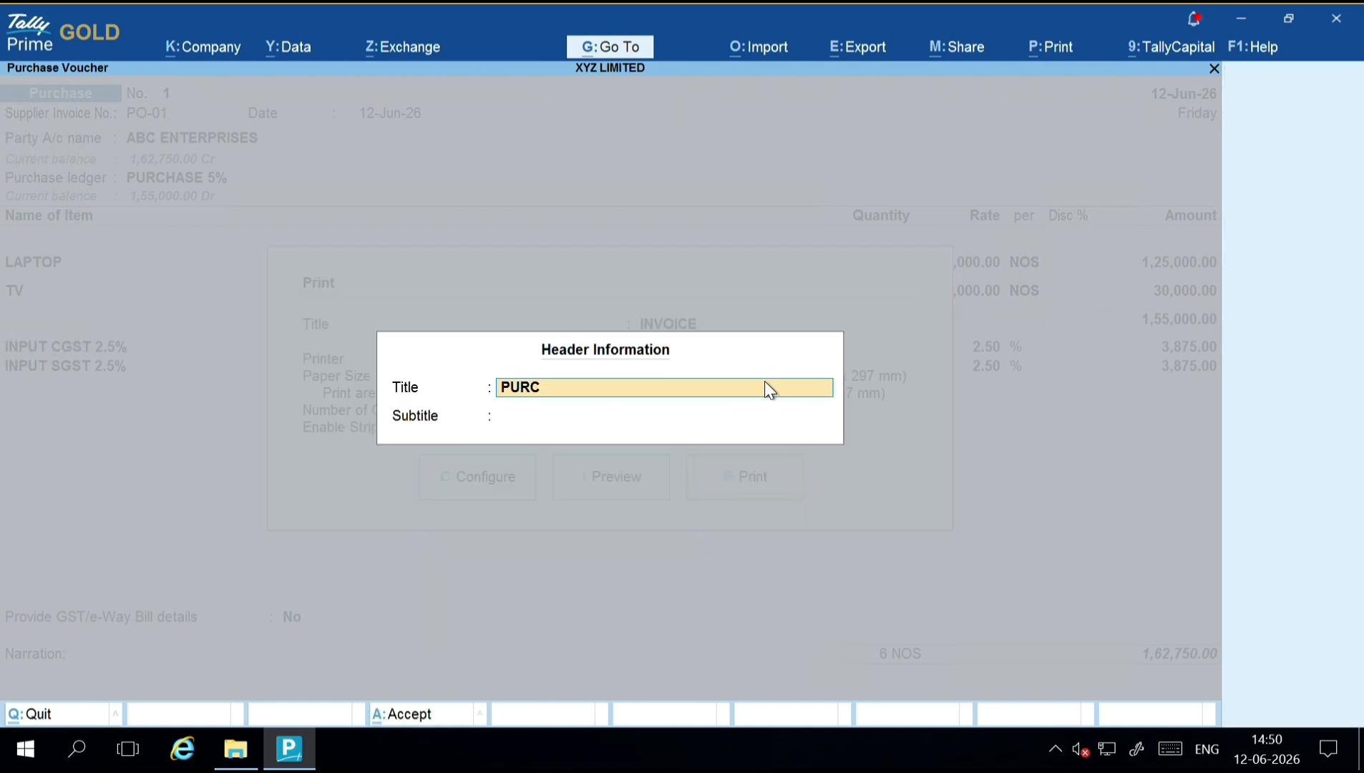
text(HASE ORDER)
key(Return)
key(Return)
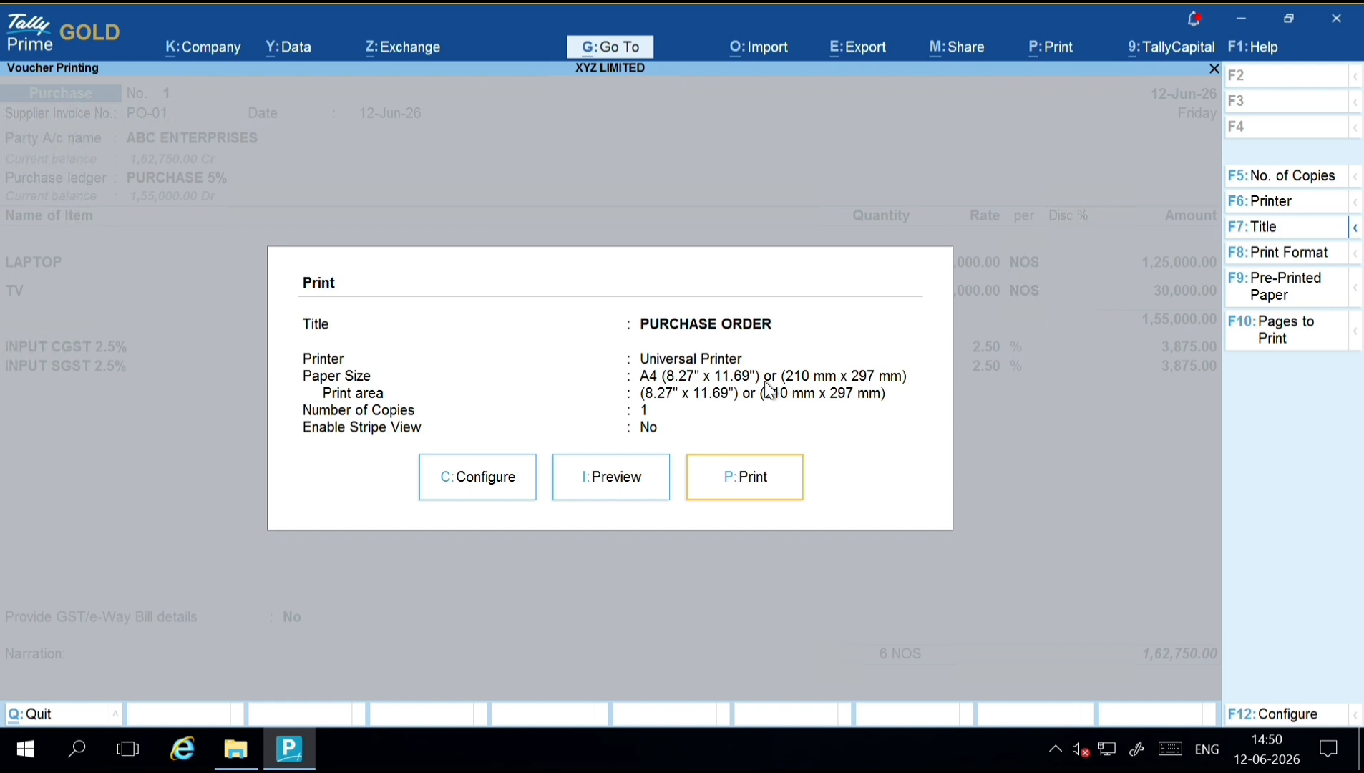
Set the printer to Microsoft Print to PDF (redirected 5) with portrait orientation.
key(F6)
key(Up)
key(Up)
key(Up)
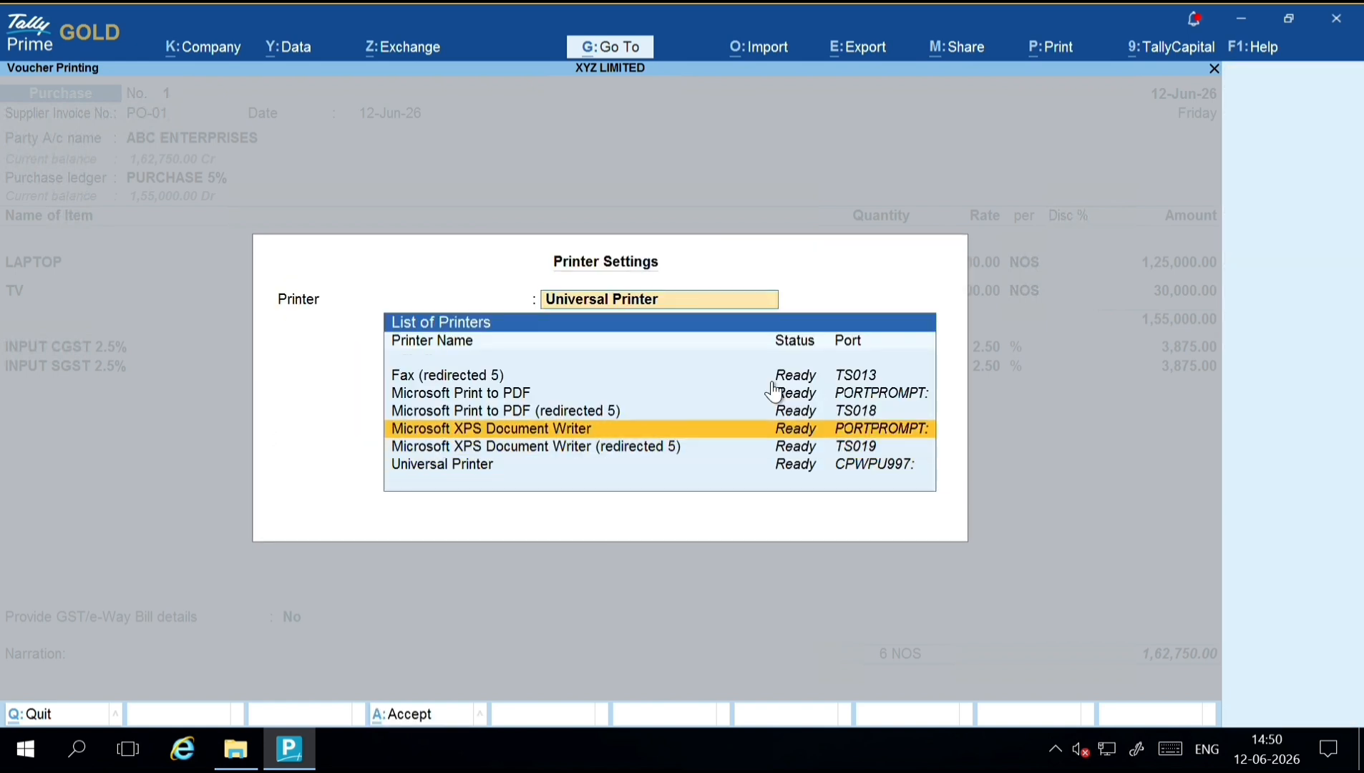
key(Return)
key(Up)
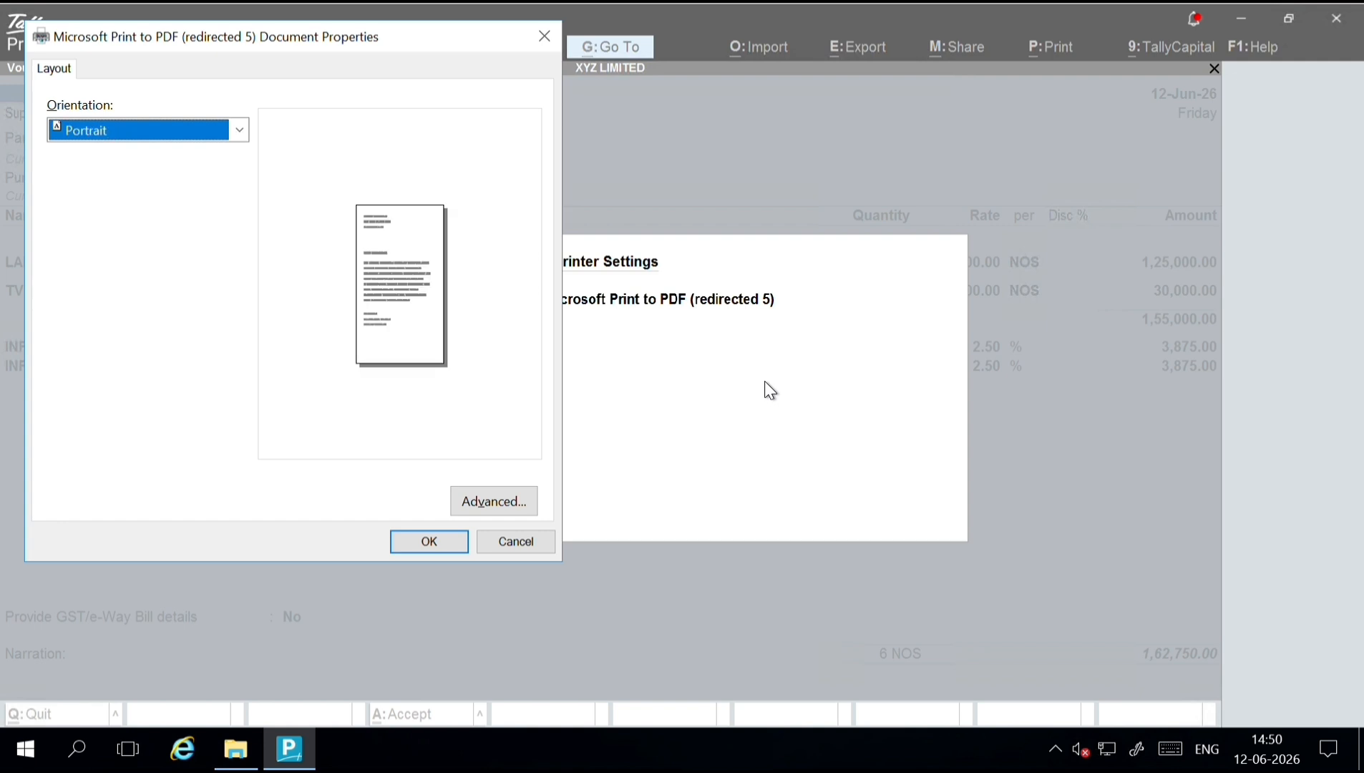
key(Return)
Preview the voucher printout enlarged and examine its party details, items, tax lines and total.
key(i)
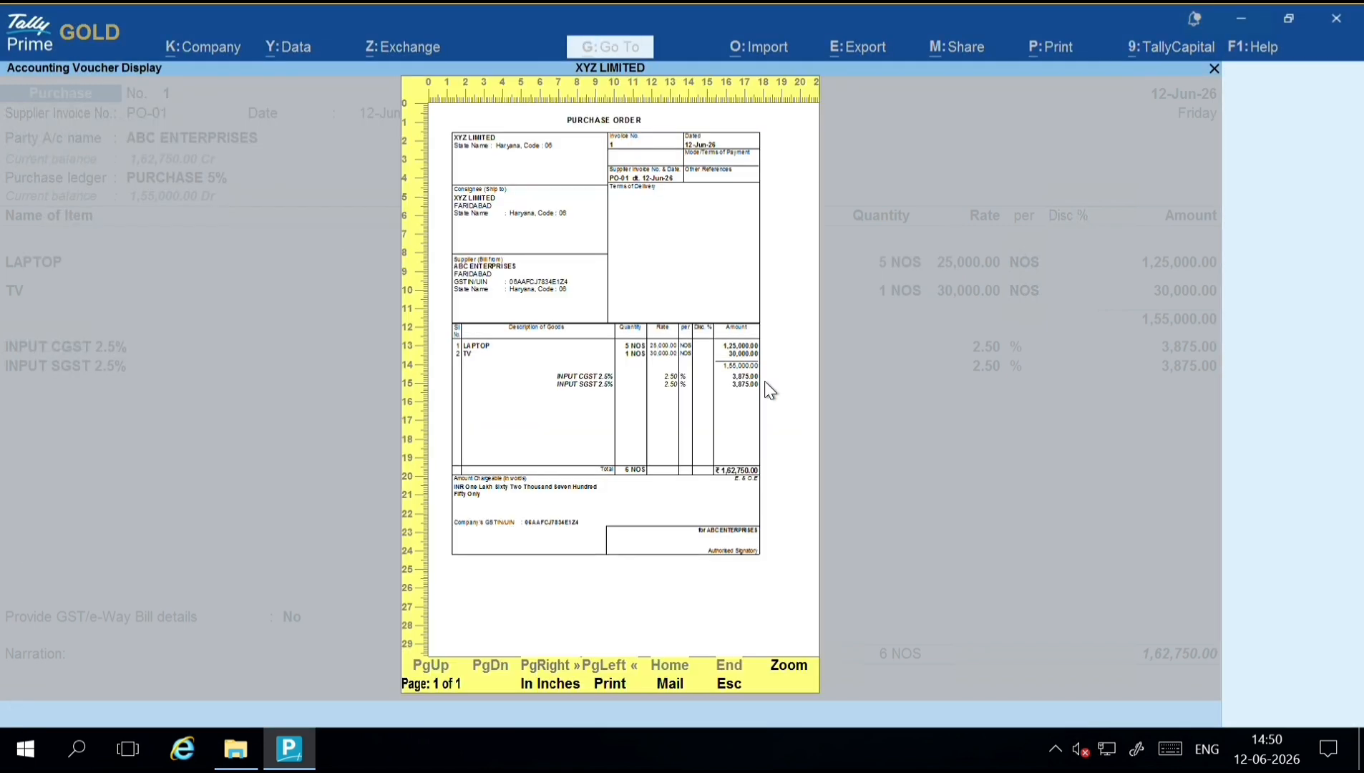
click(791, 666)
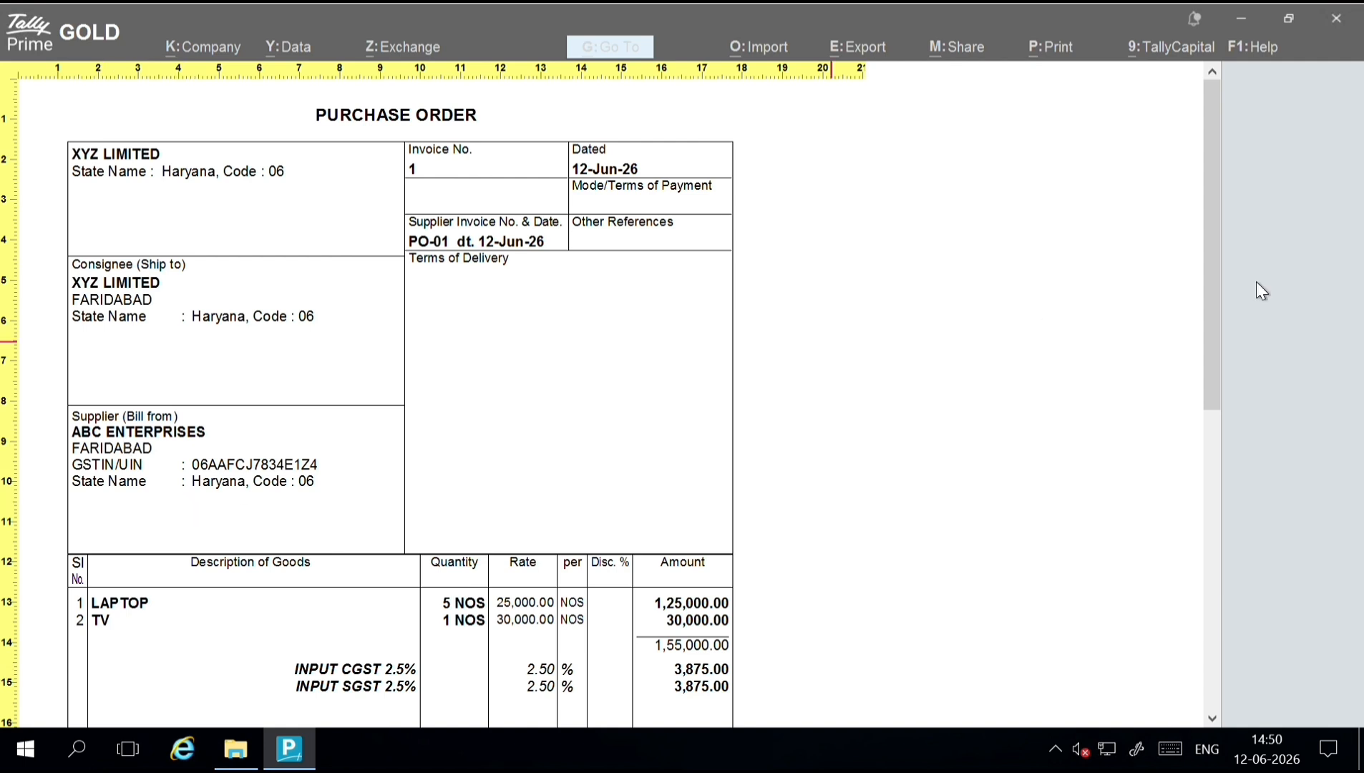
drag(1210, 308, 1257, 494)
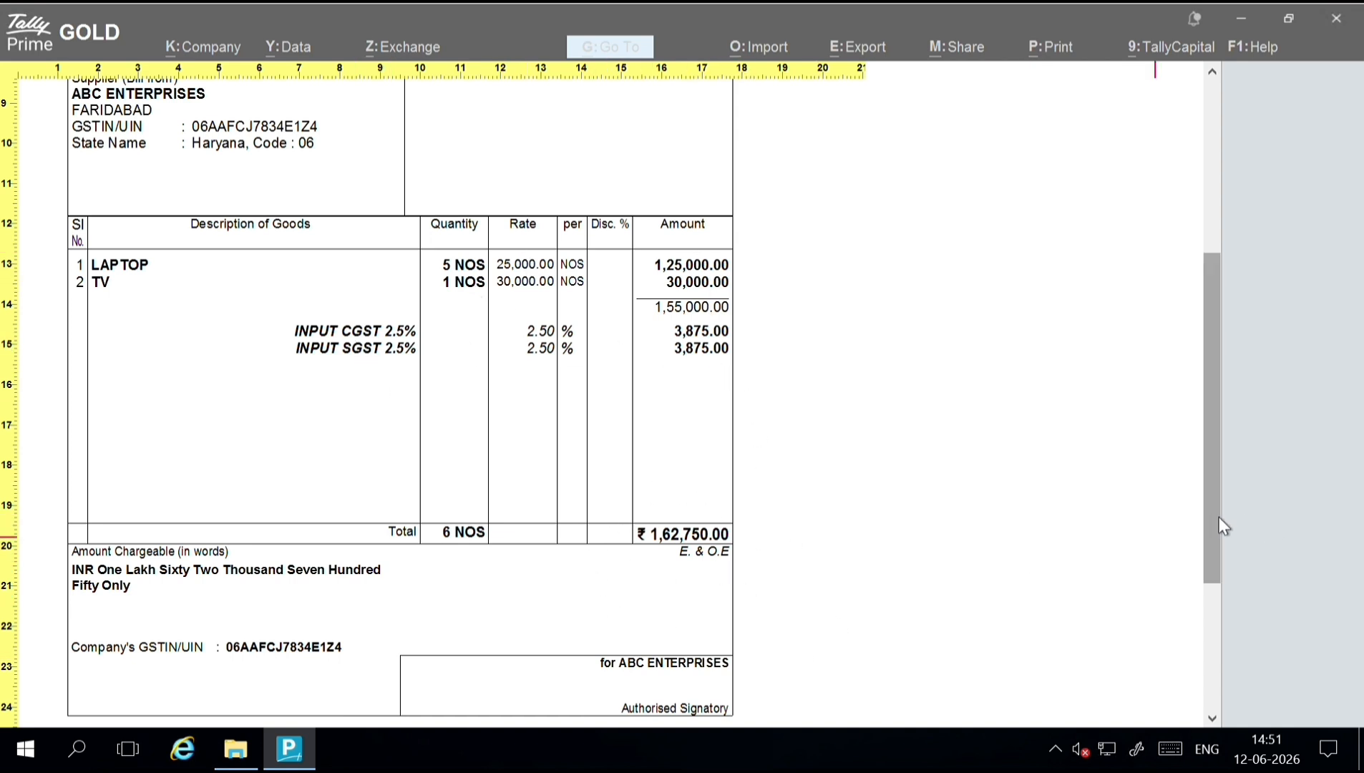
drag(1223, 525, 1177, 238)
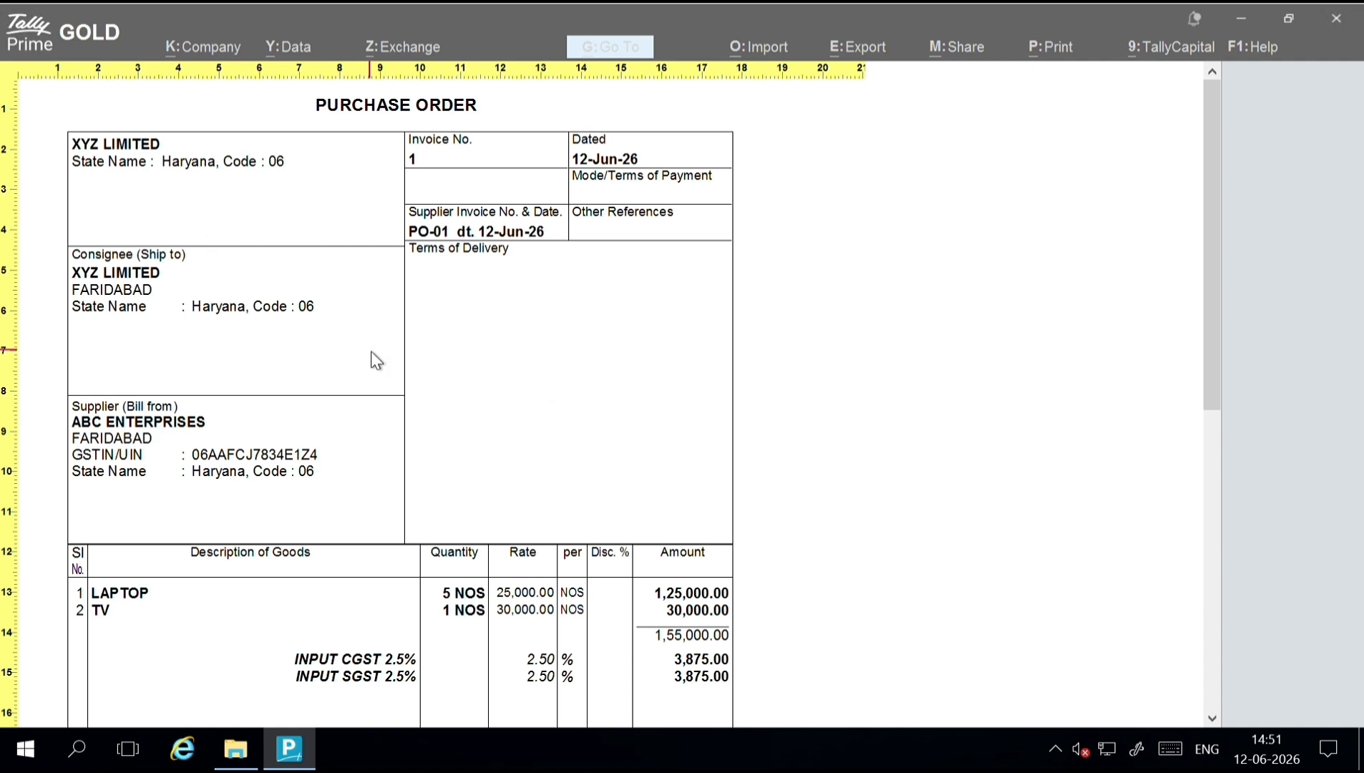
Leave the print preview, the purchase voucher and the supplier's ledger reports to return to the Gateway of Tally.
key(Escape)
key(Escape)
key(Escape)
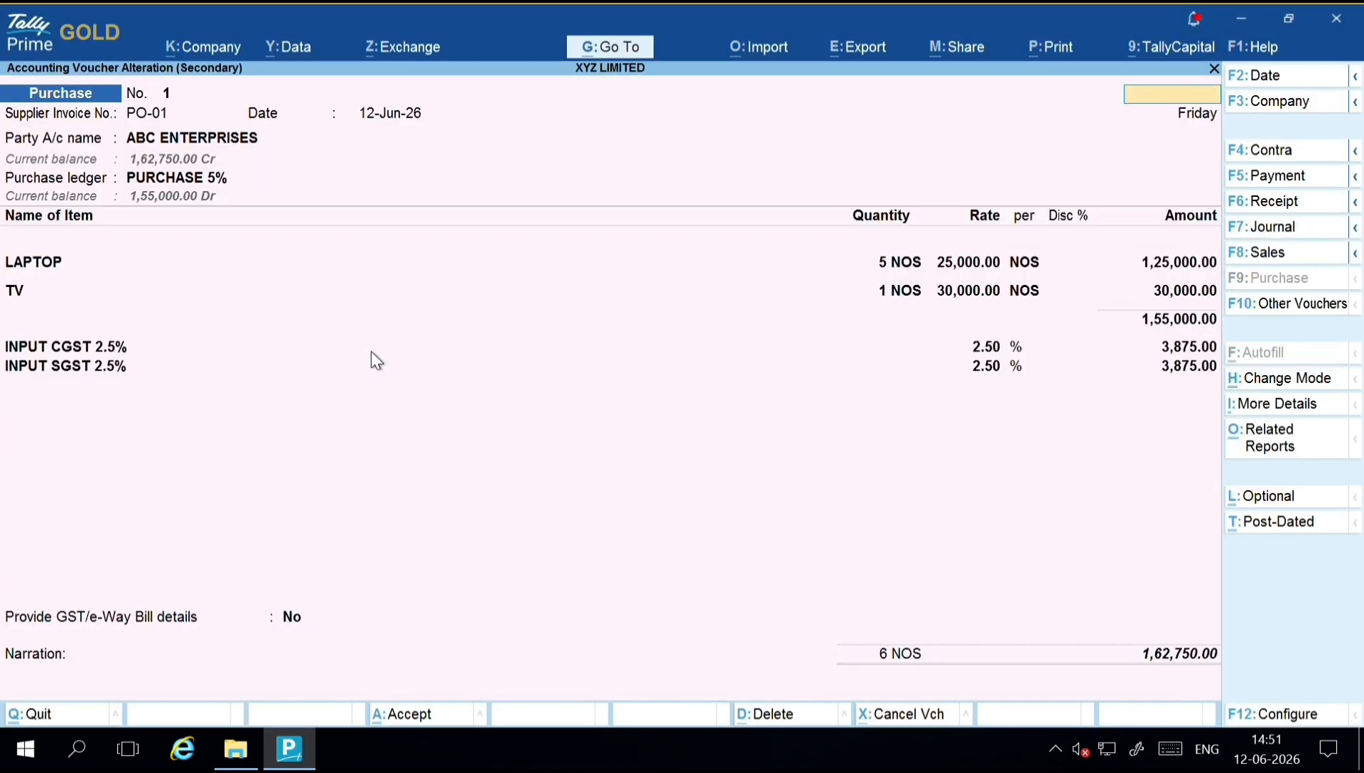
key(Escape)
key(y)
key(Escape)
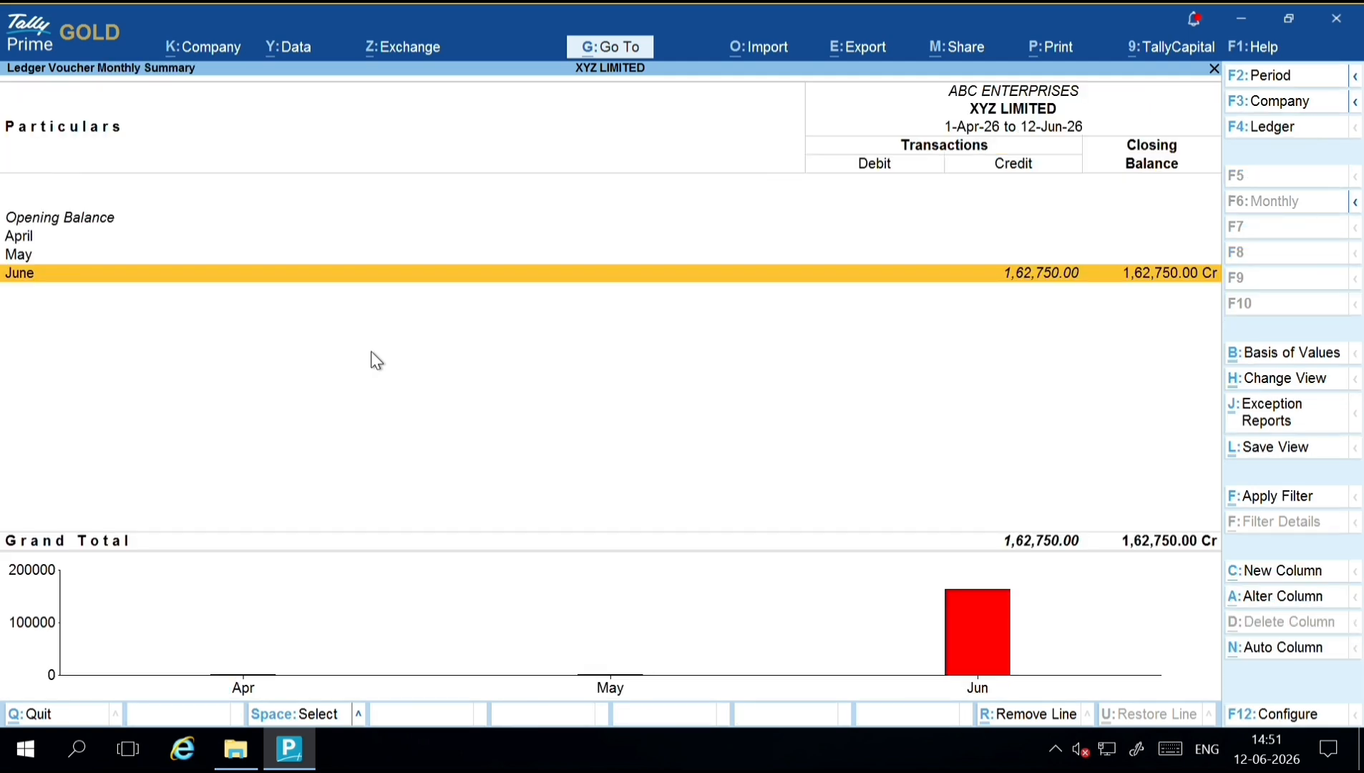
key(Return)
key(Escape)
key(Escape)
key(Escape)
key(Escape)
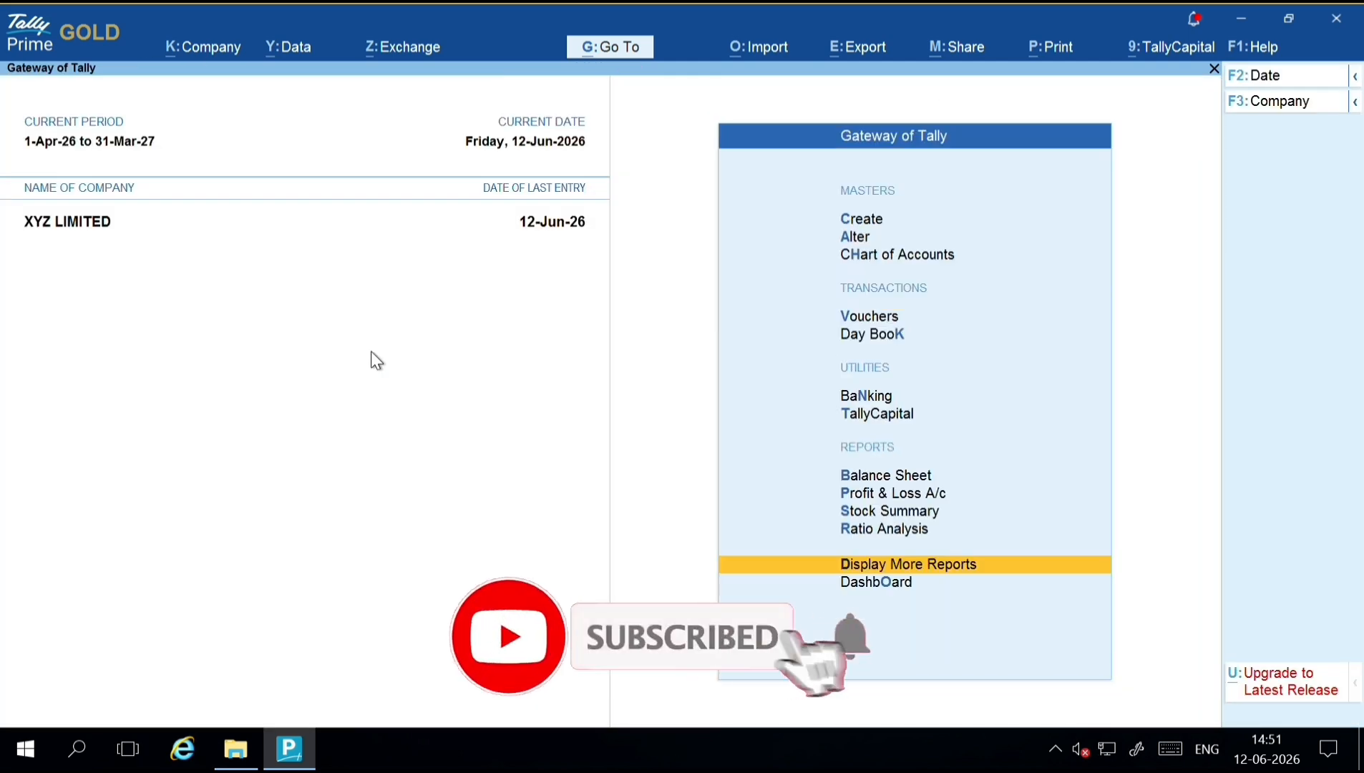
key(Escape)
Open voucher entry and switch the new voucher to the Sales type.
key(Down)
key(Down)
key(Down)
key(Down)
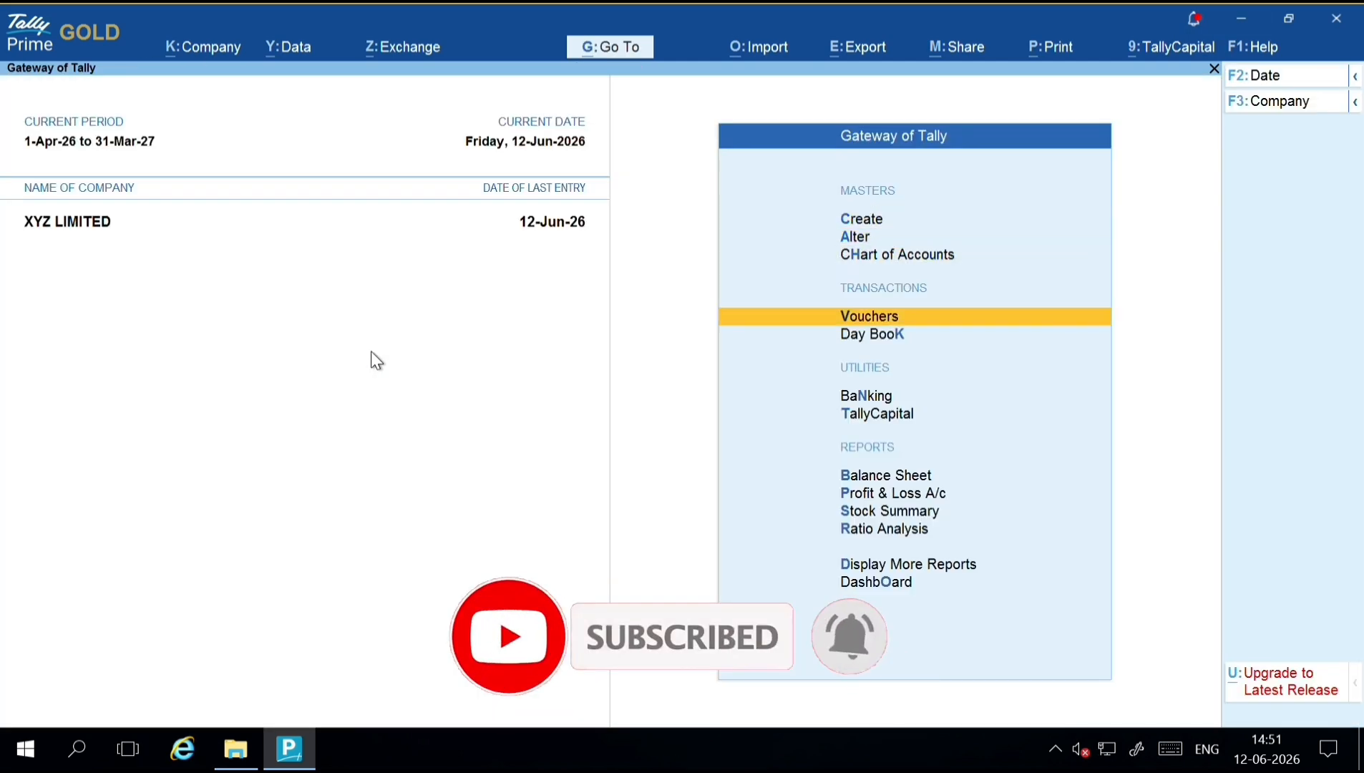
key(Up)
key(Return)
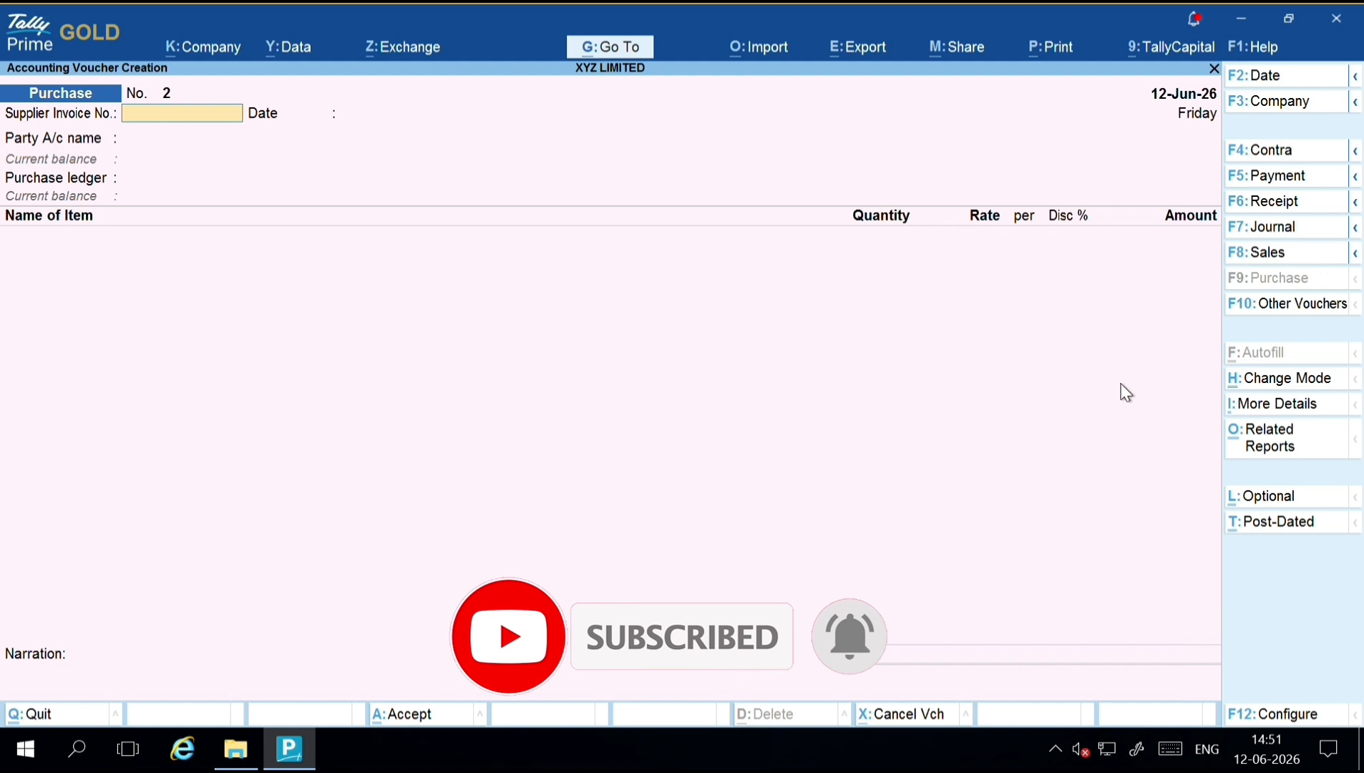
click(1263, 261)
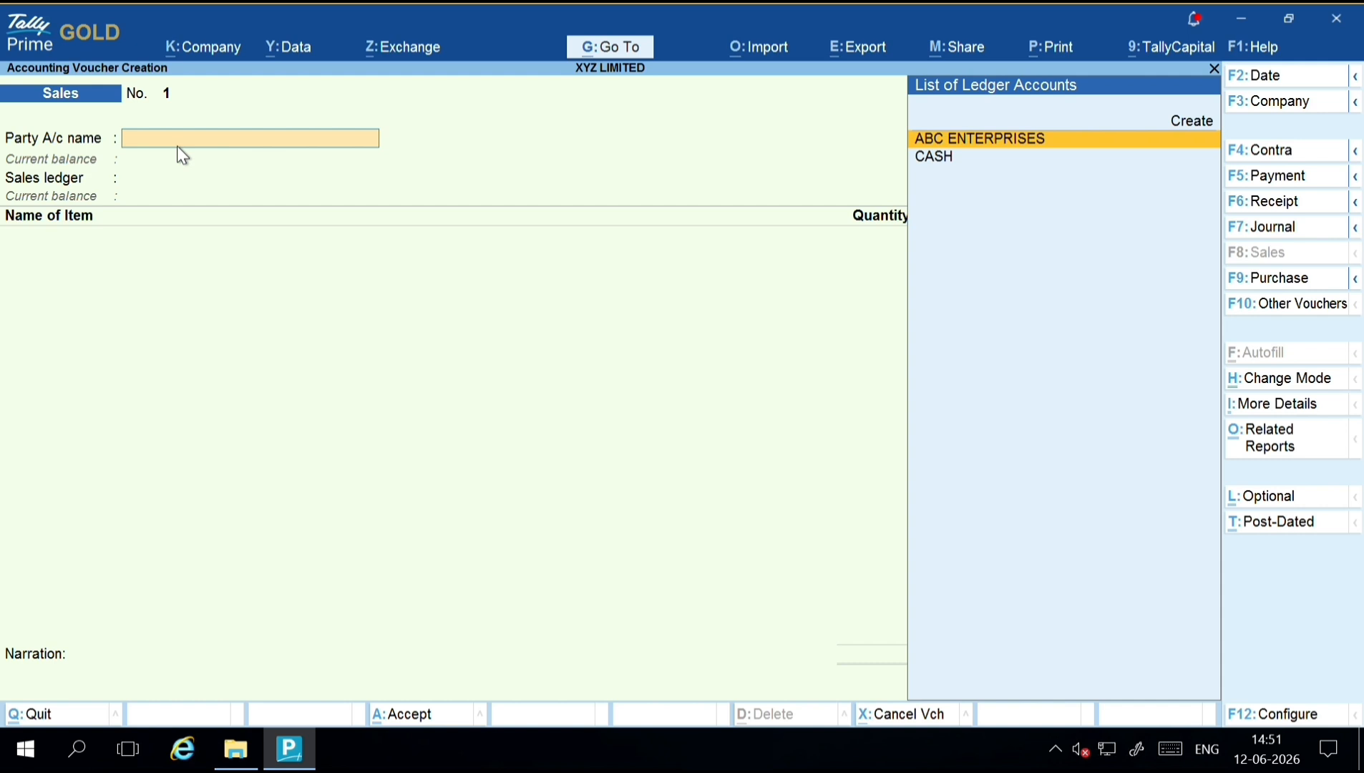
Create a party ledger named XY TECH LIMITED under Sundry Debtors from the sales voucher.
key(alt+c)
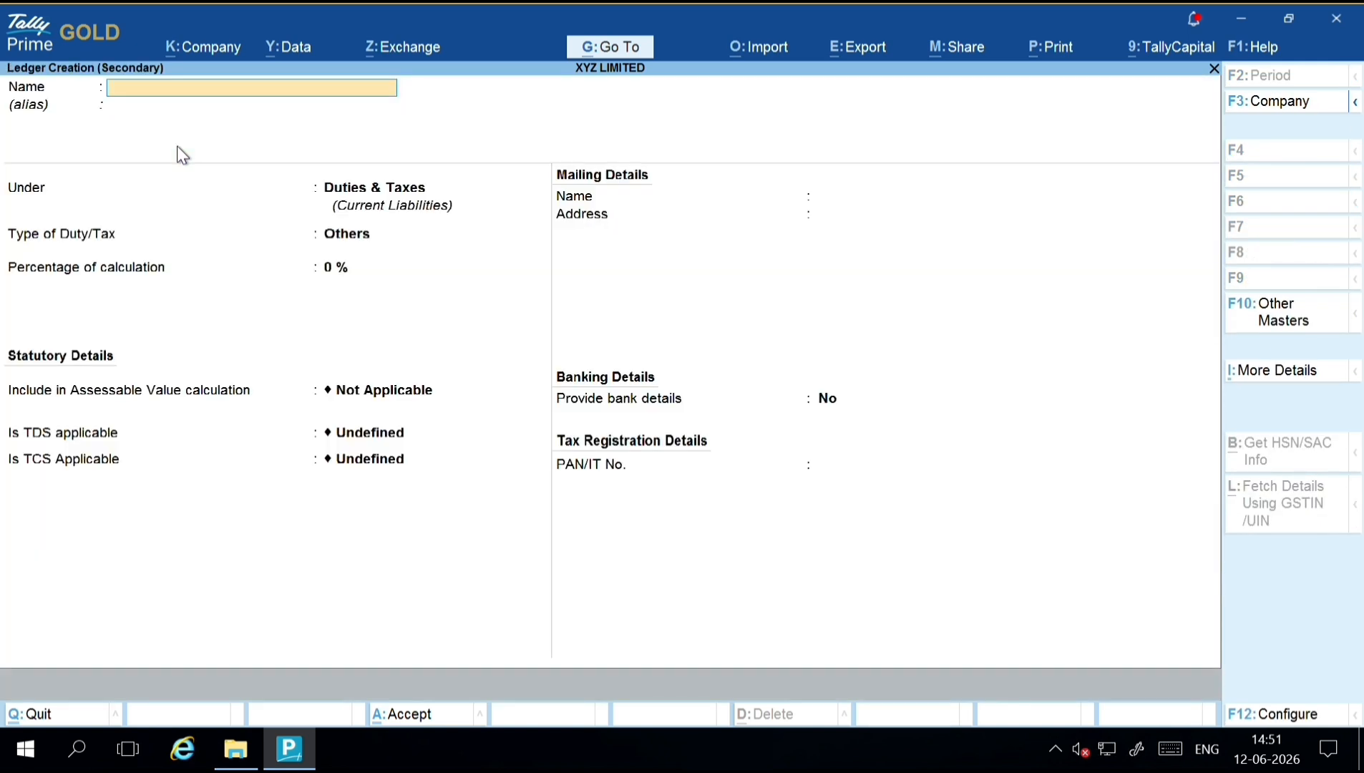
text(XY TECH LIMITED)
key(Return)
key(Return)
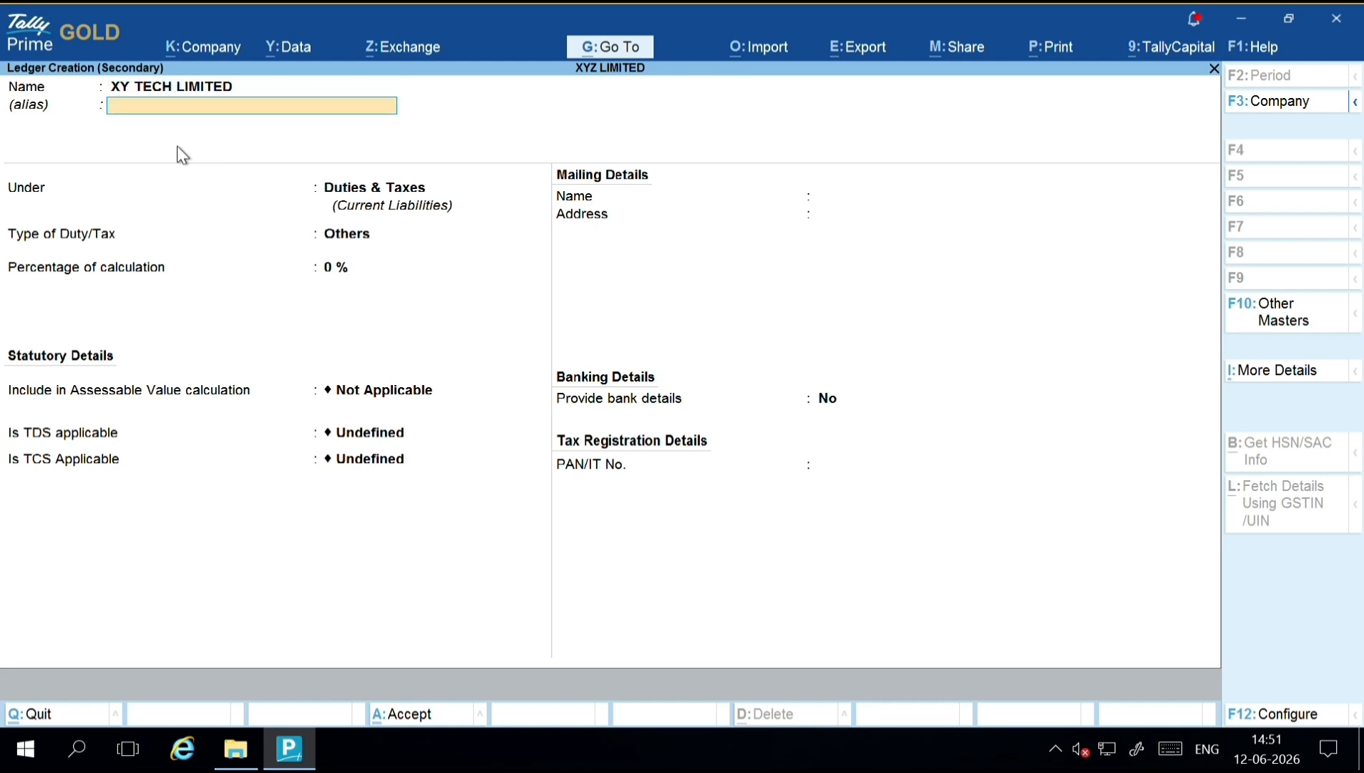
text(SUND)
key(Down)
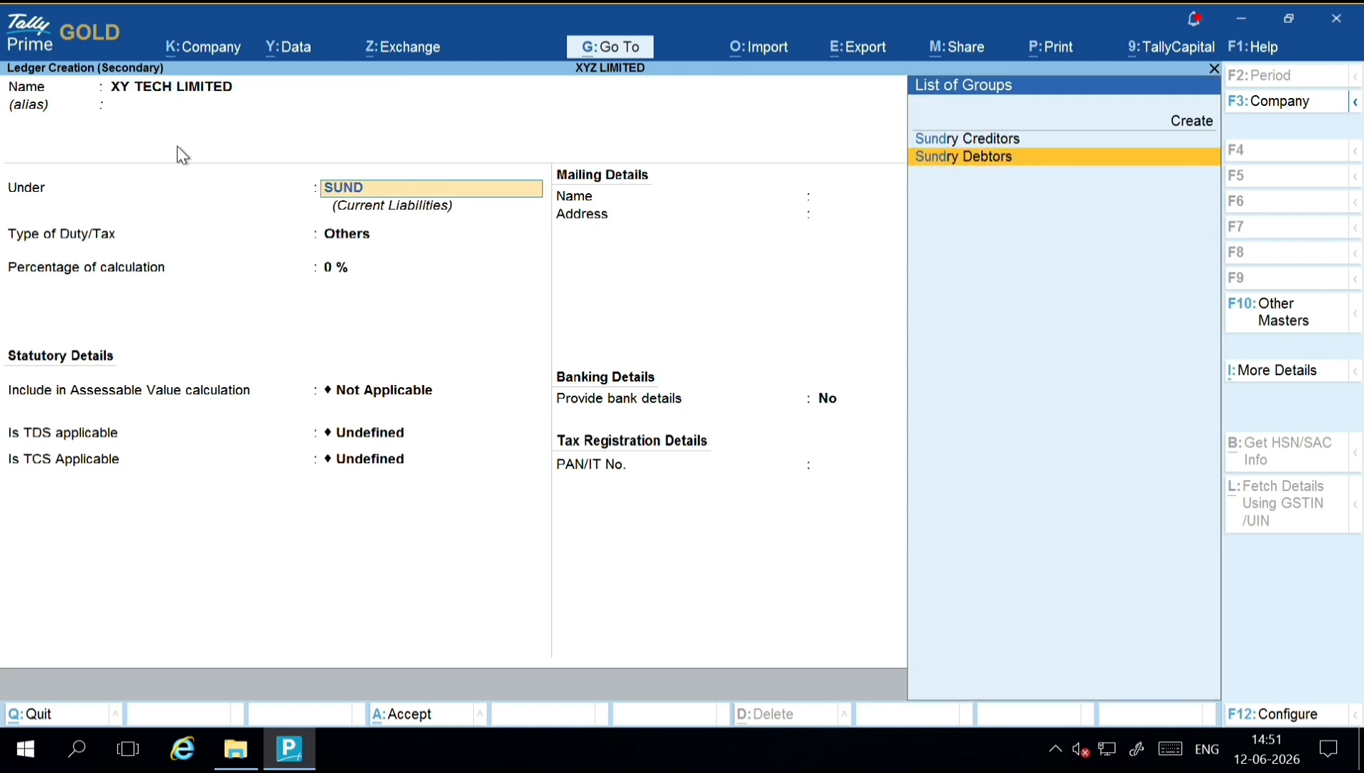
key(Return)
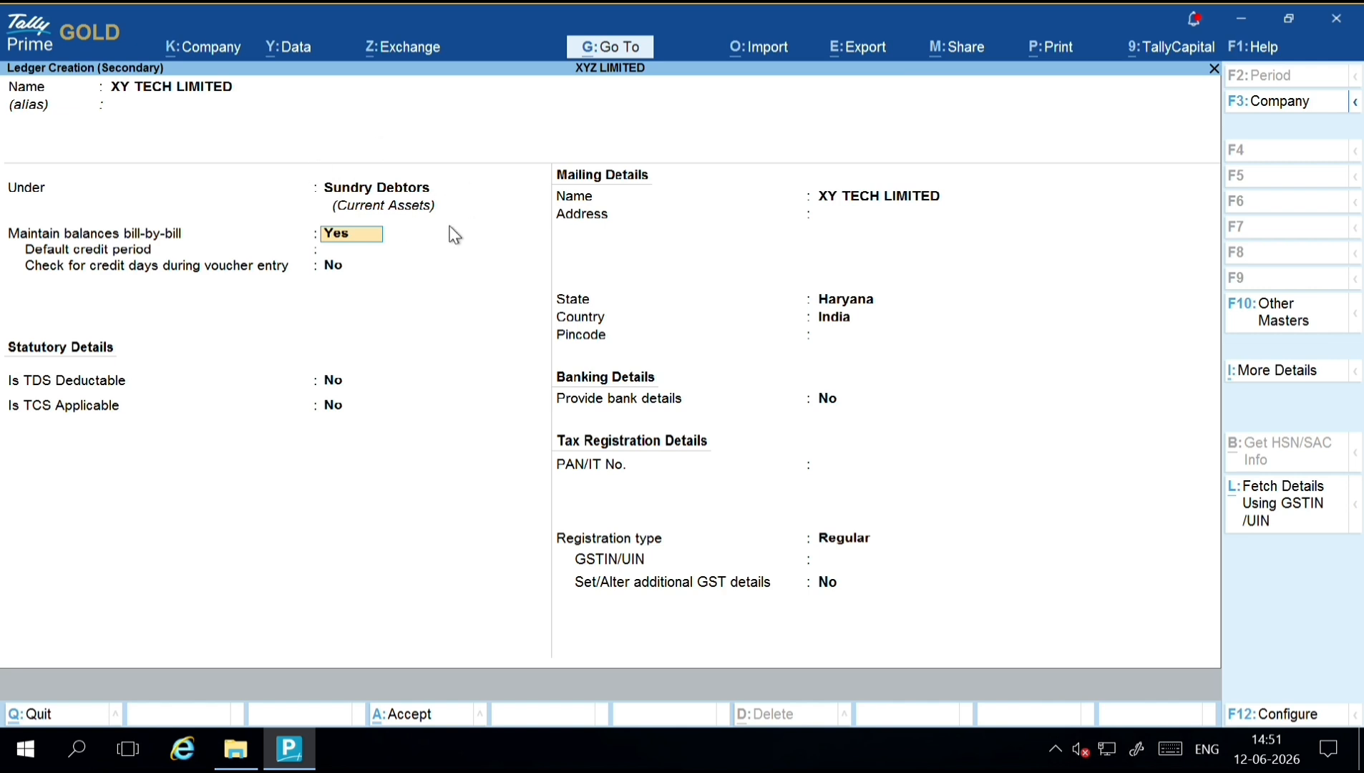
Enter the customer's mailing address in the ledger, keeping bill-by-bill balances enabled and registration type Regular.
key(Return)
key(Return)
key(Return)
key(Return)
key(Return)
key(Return)
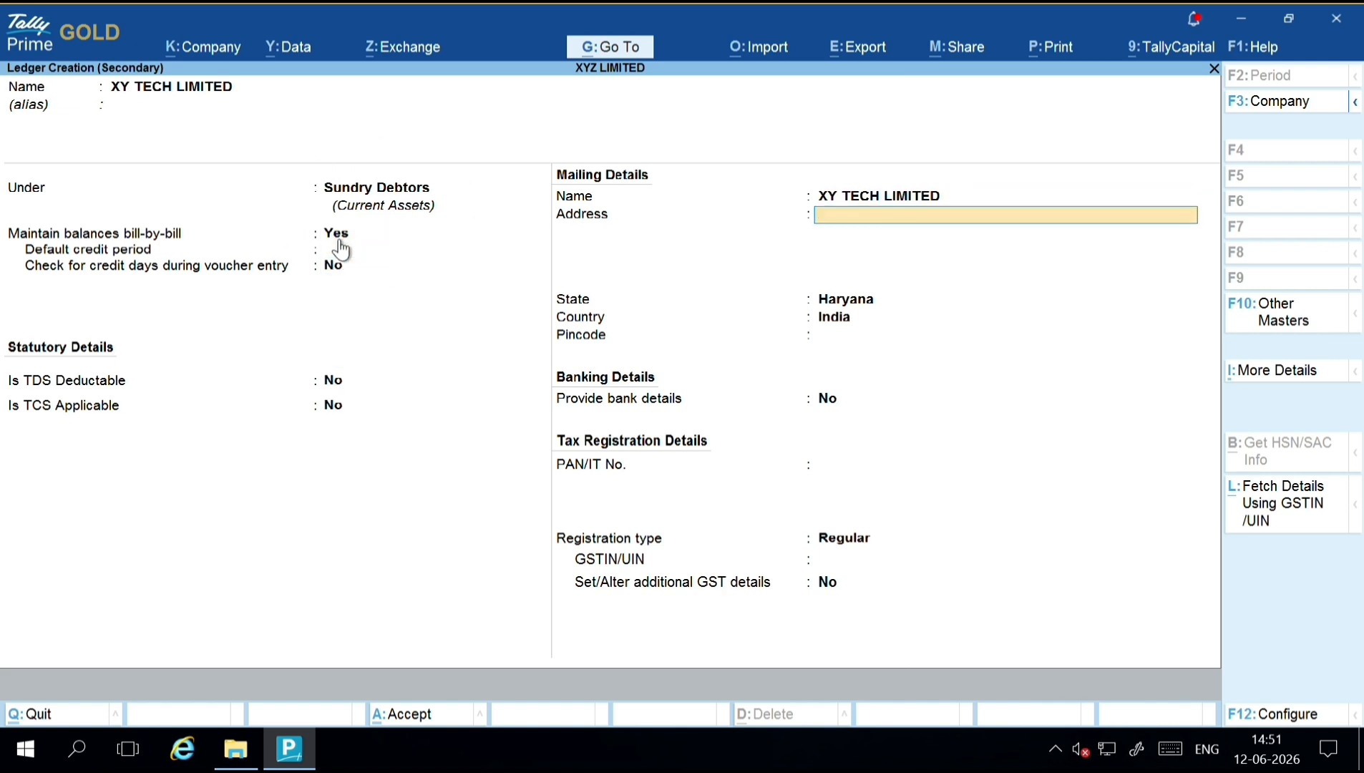
text(GURGAON , HARYANA)
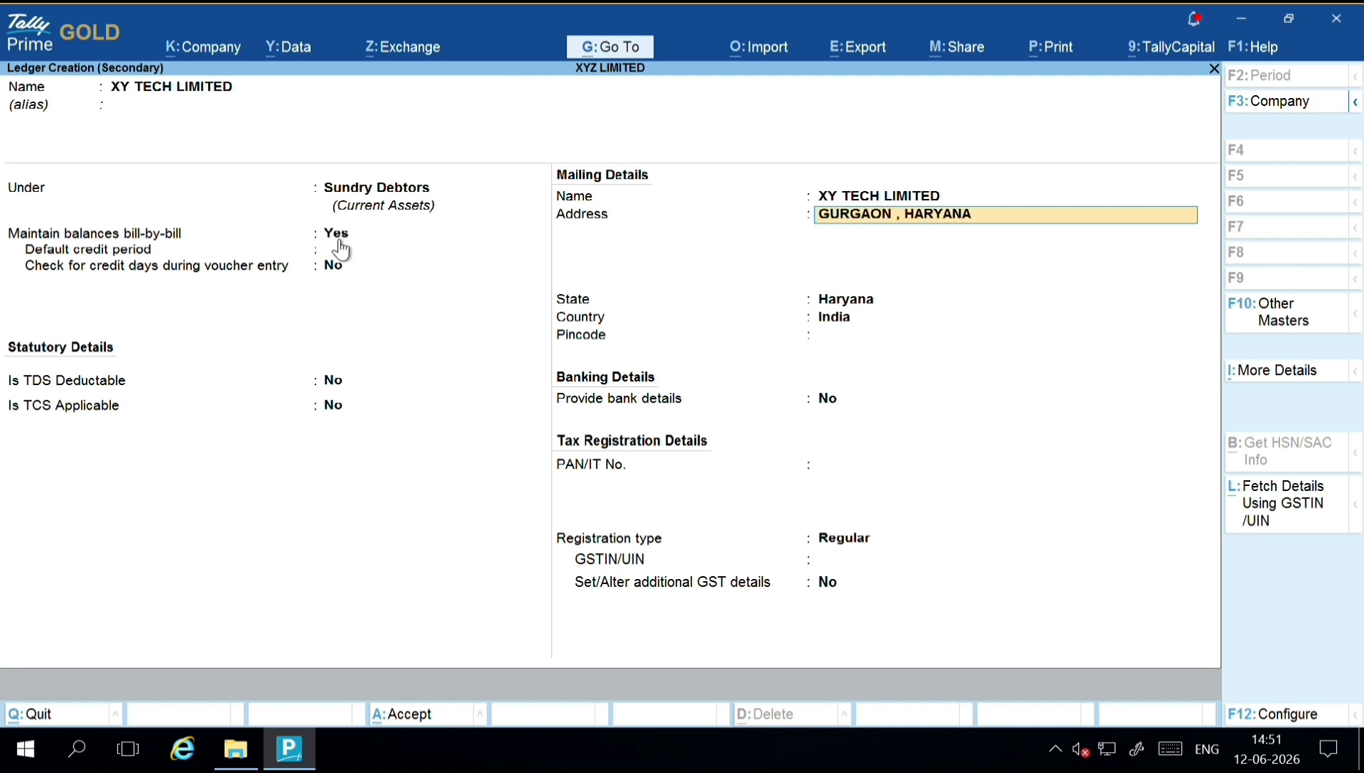
key(Return)
key(Return)
key(Return)
key(Return)
key(Return)
key(Return)
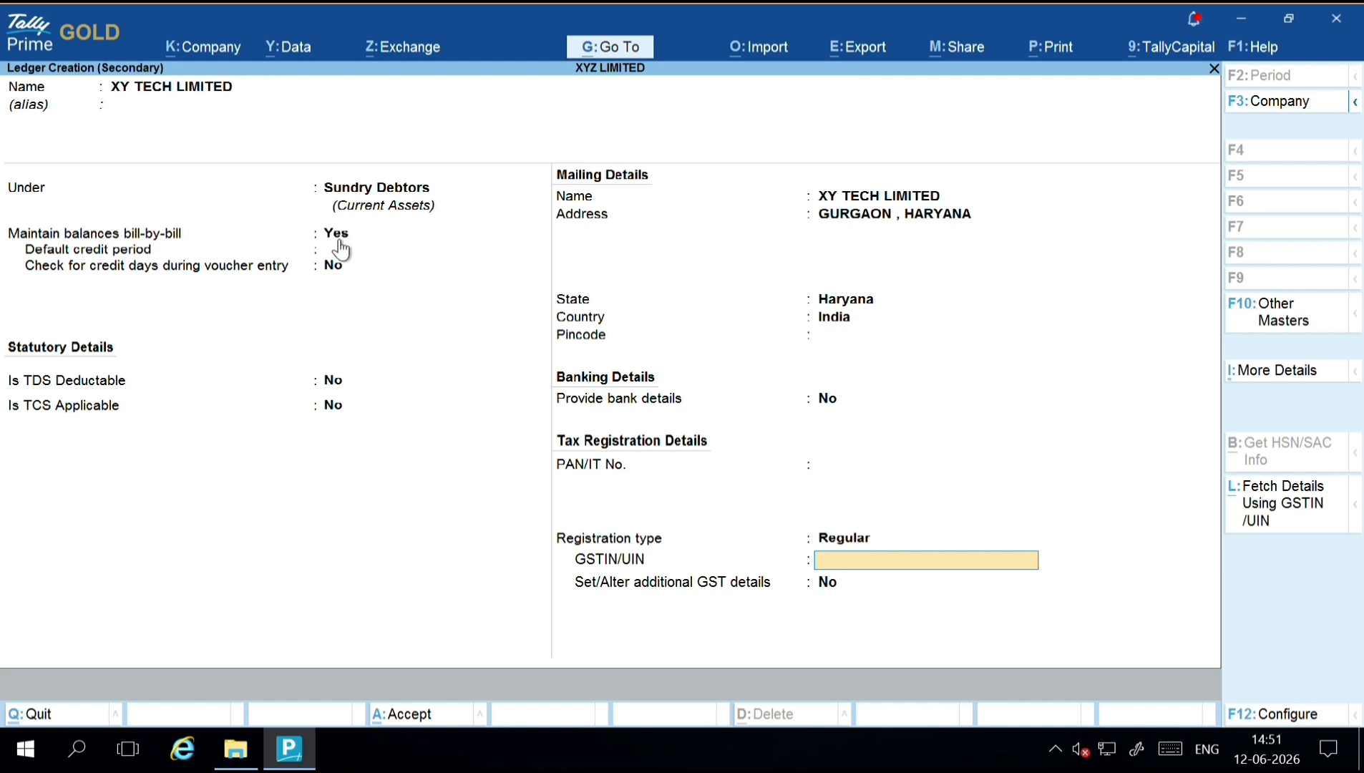
Fill in the customer's GSTIN without additional GST details and save the party ledger.
text(06AAFJCKDF24)
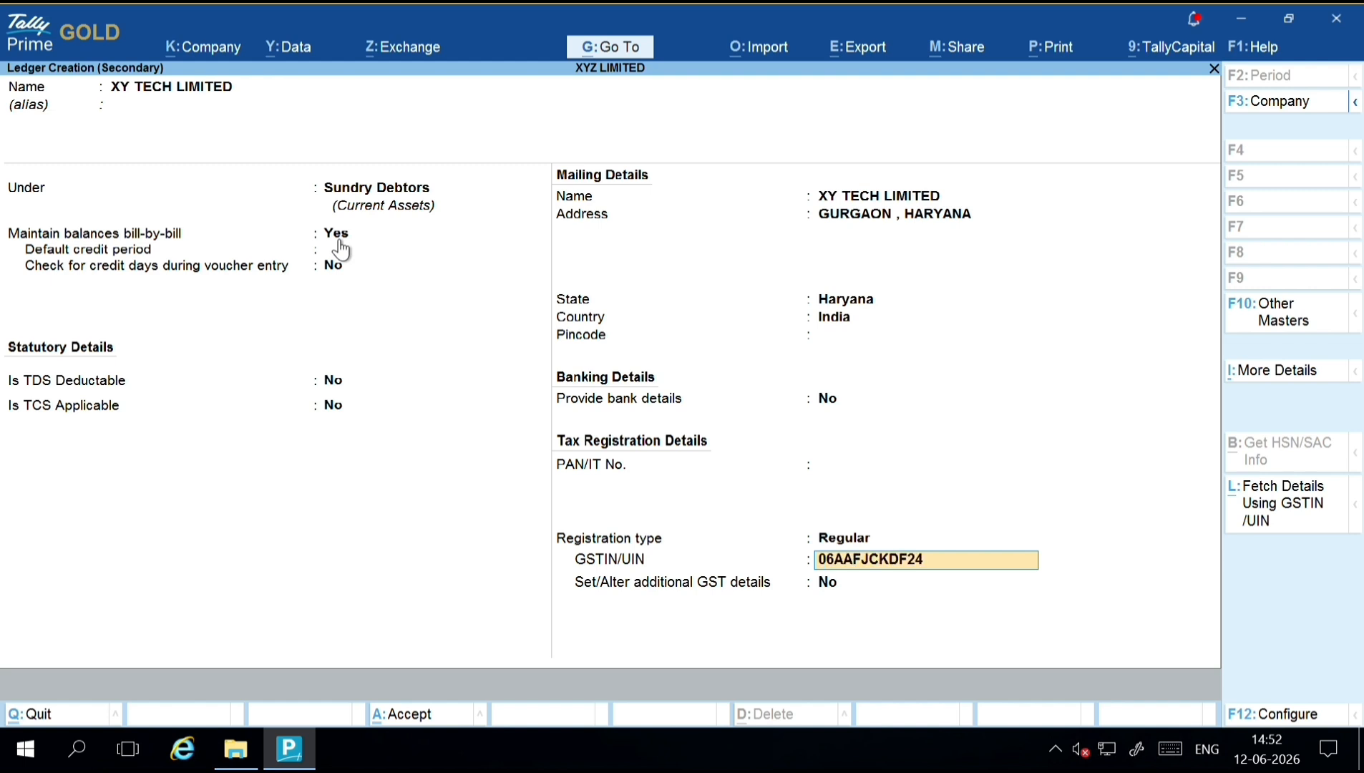
text(34R)
key(Return)
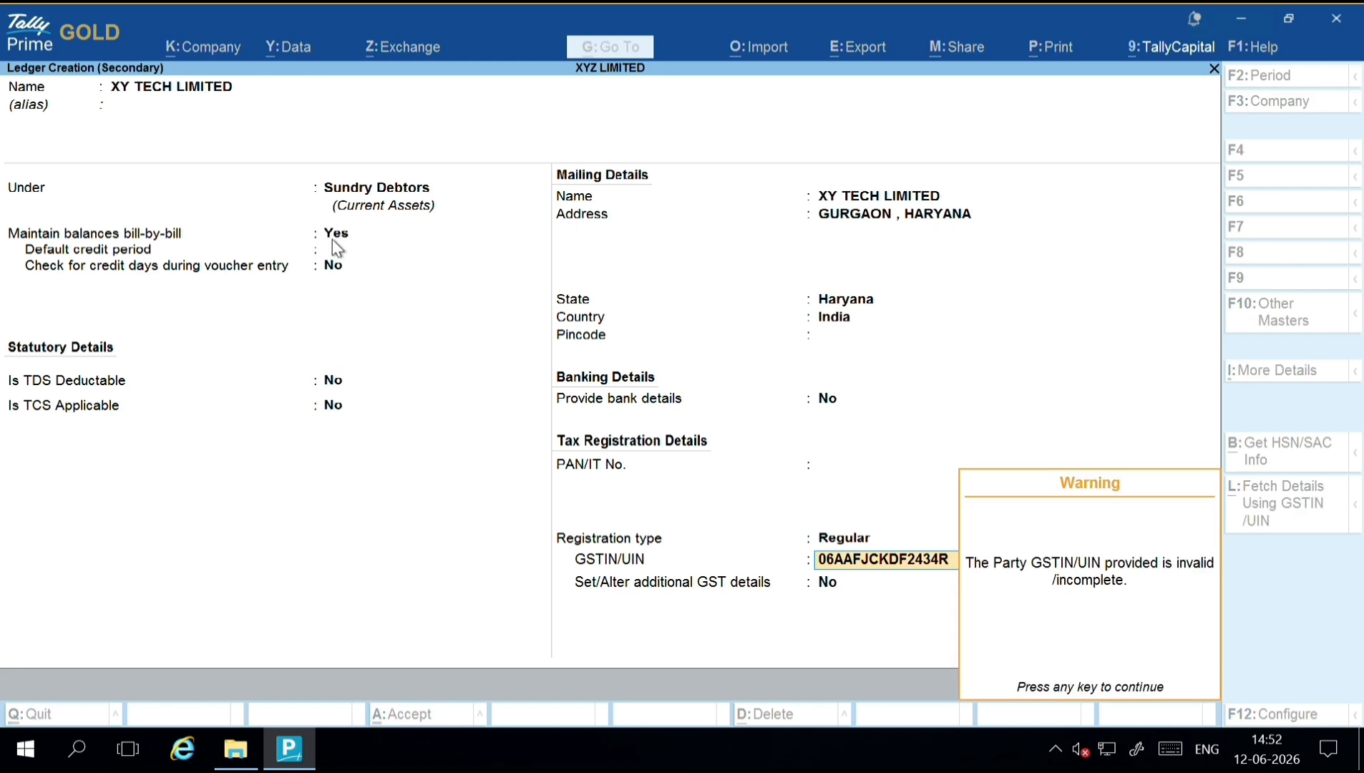
key(Return)
key(Return)
key(Return)
key(Return)
key(Return)
key(Return)
key(Return)
key(Return)
key(Return)
key(Return)
key(Return)
key(Return)
Leave the dispatch and order details blank and accept the buyer and consignee details for XY TECH LIMITED.
key(Return)
key(Return)
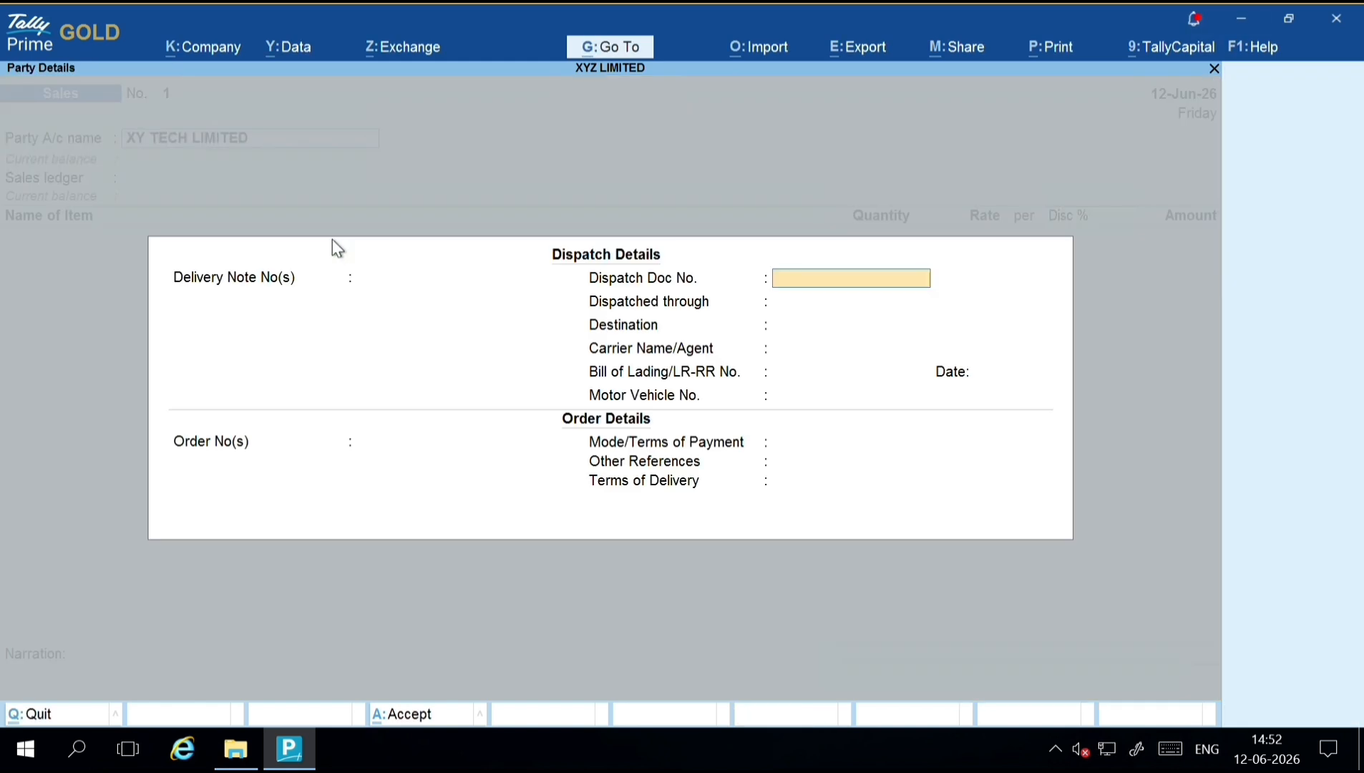
key(Return)
key(Return)
key(Return)
key(Return)
key(Return)
key(Return)
key(Return)
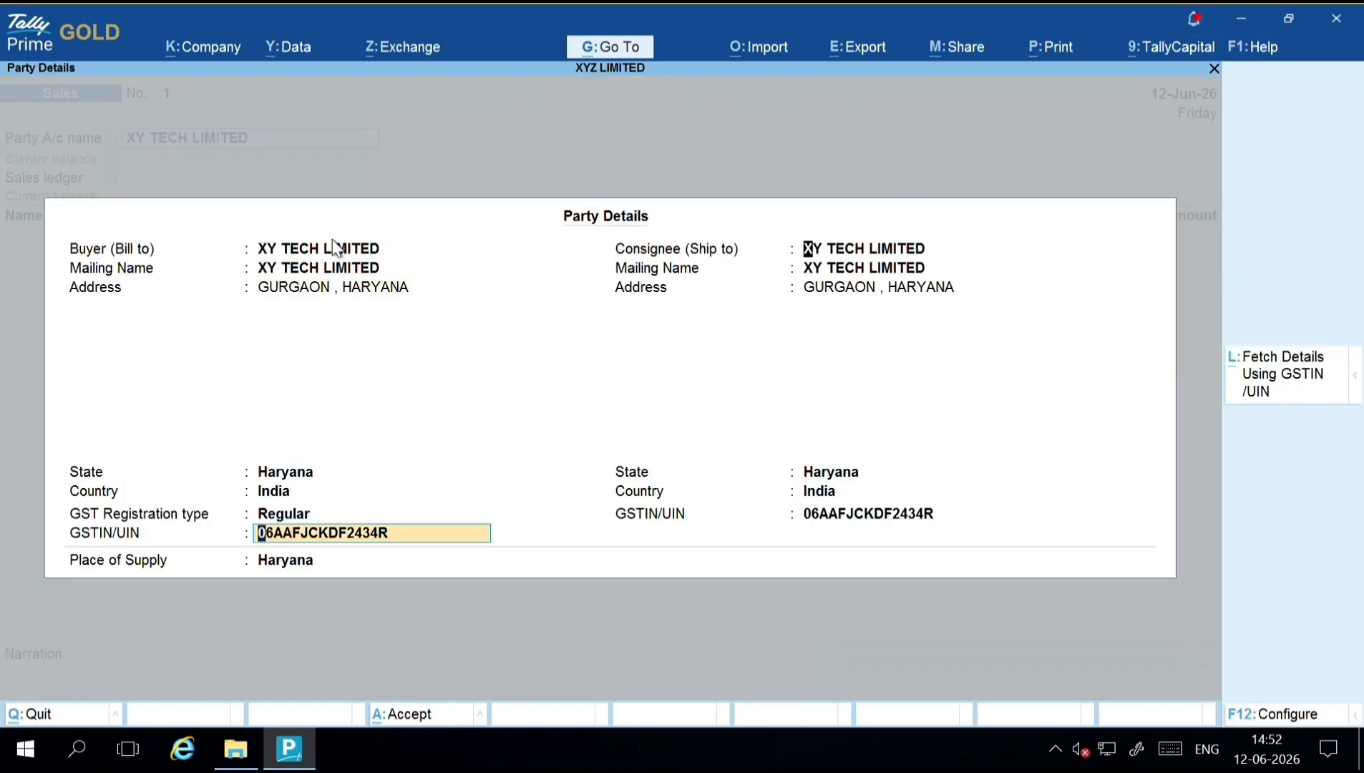
key(Return)
key(Return)
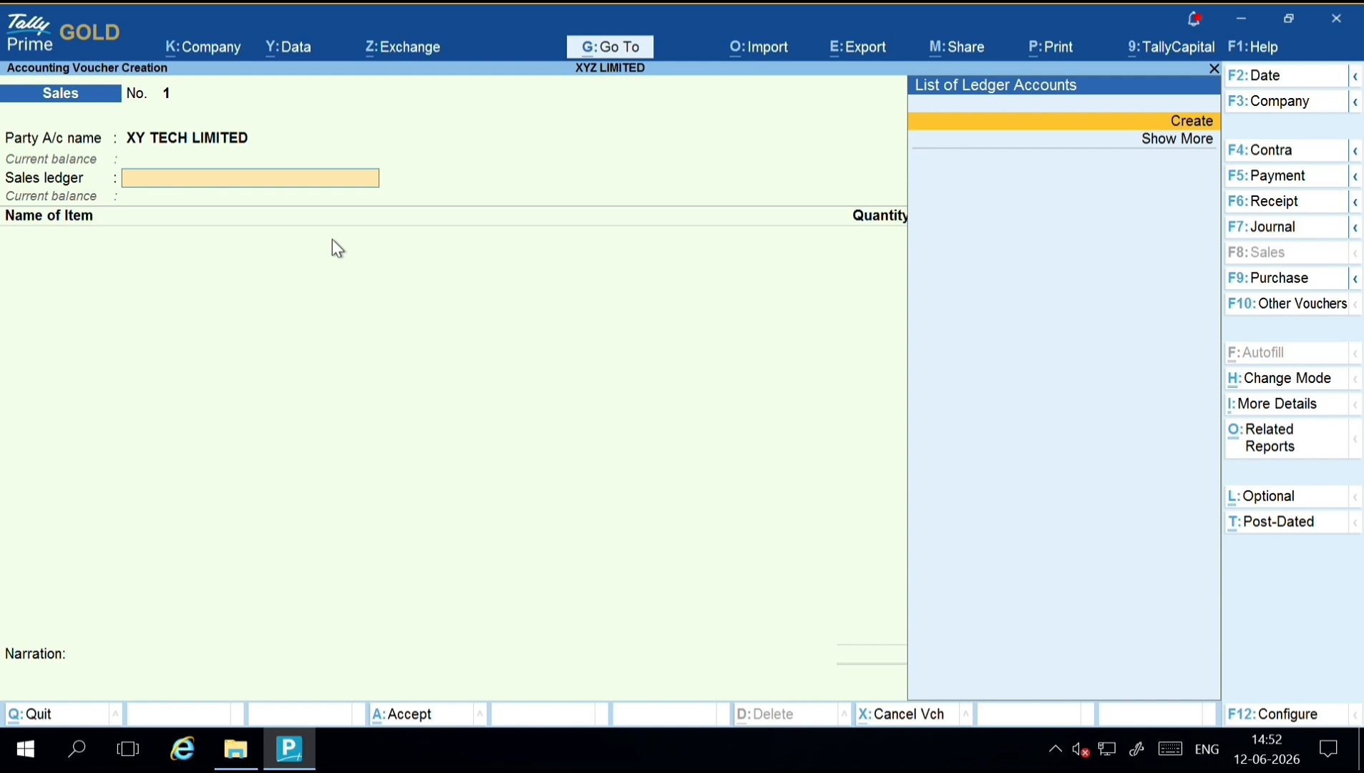
Create a sales ledger named SALES 5% and place it under the Sales Accounts group.
key(Return)
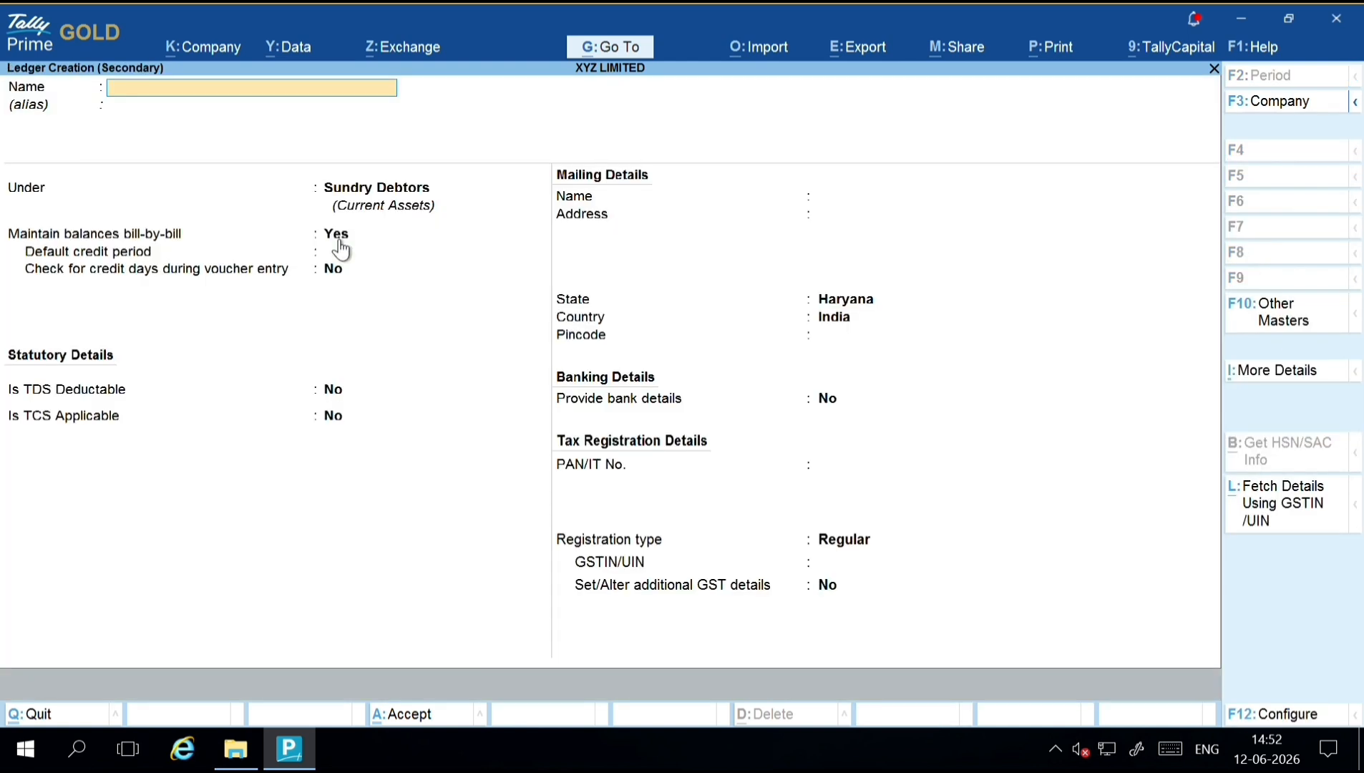
text(SALES 5%)
key(Return)
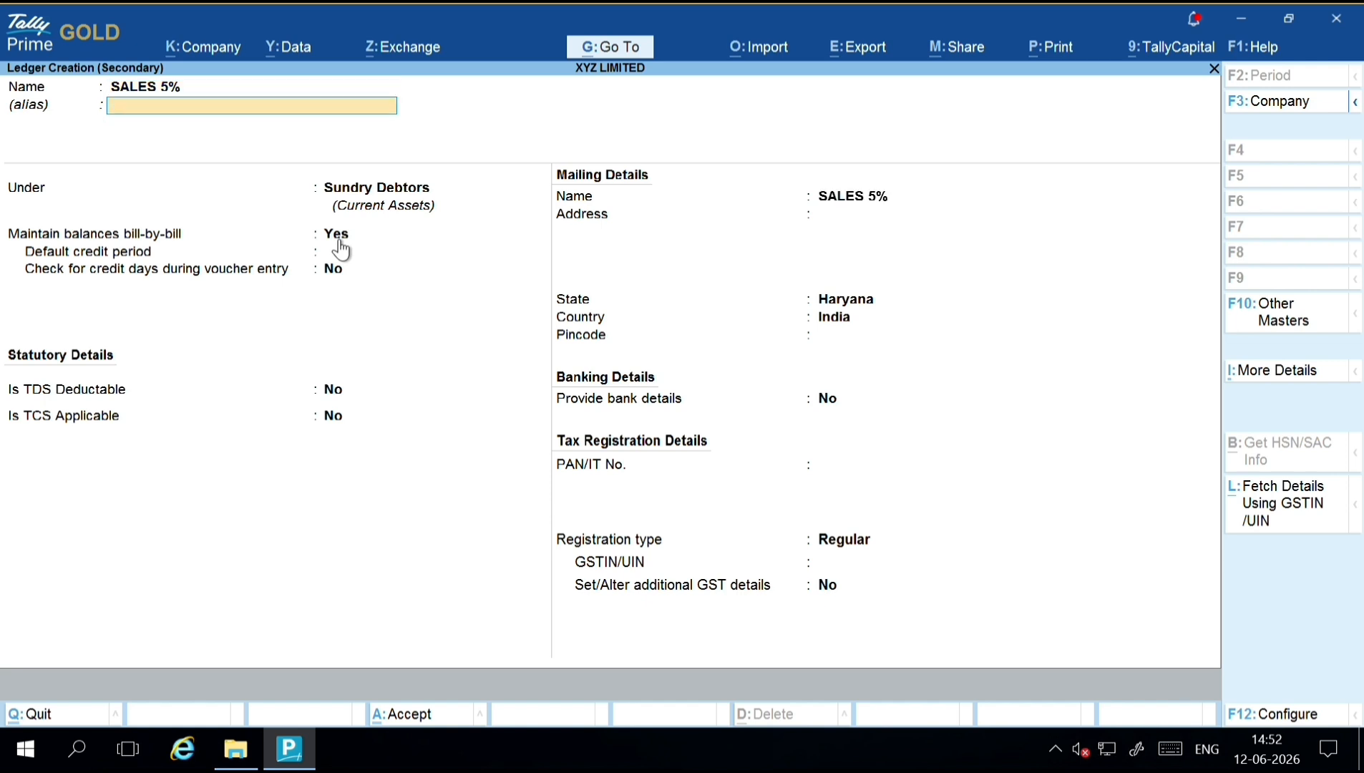
key(Return)
text(DUT)
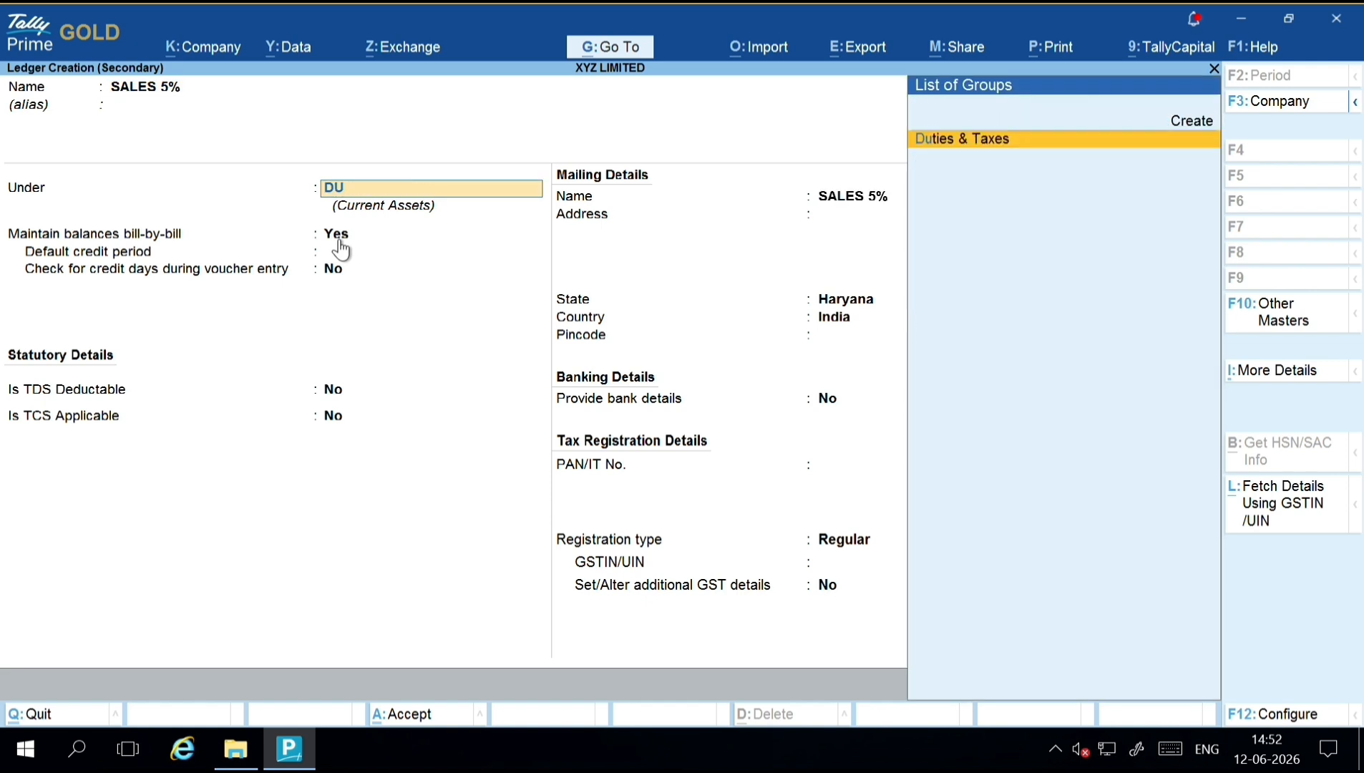
key(BackSpace)
key(BackSpace)
key(BackSpace)
text(SALE)
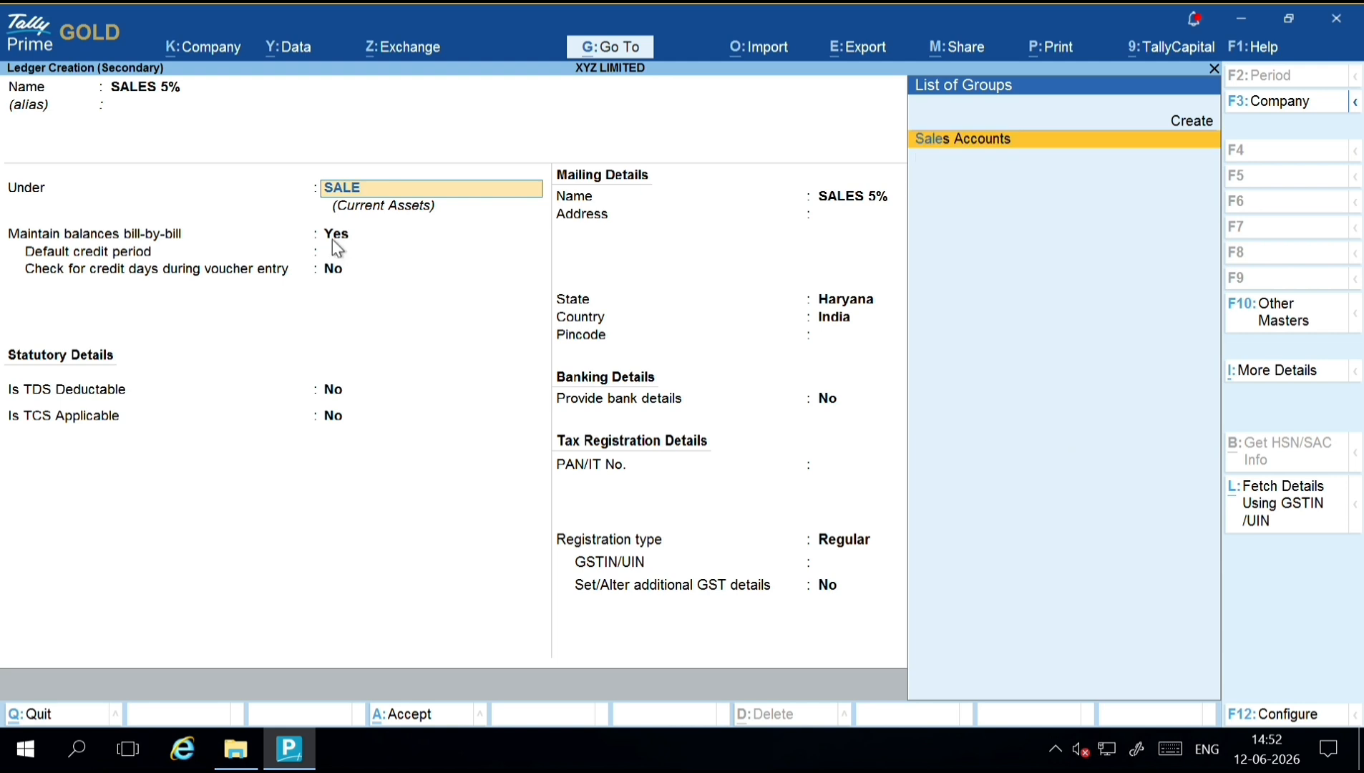
key(Return)
Keep the SALES 5% ledger's default GST settings with type of supply Services and no bank details, and save it.
key(Return)
key(Return)
key(Return)
key(Return)
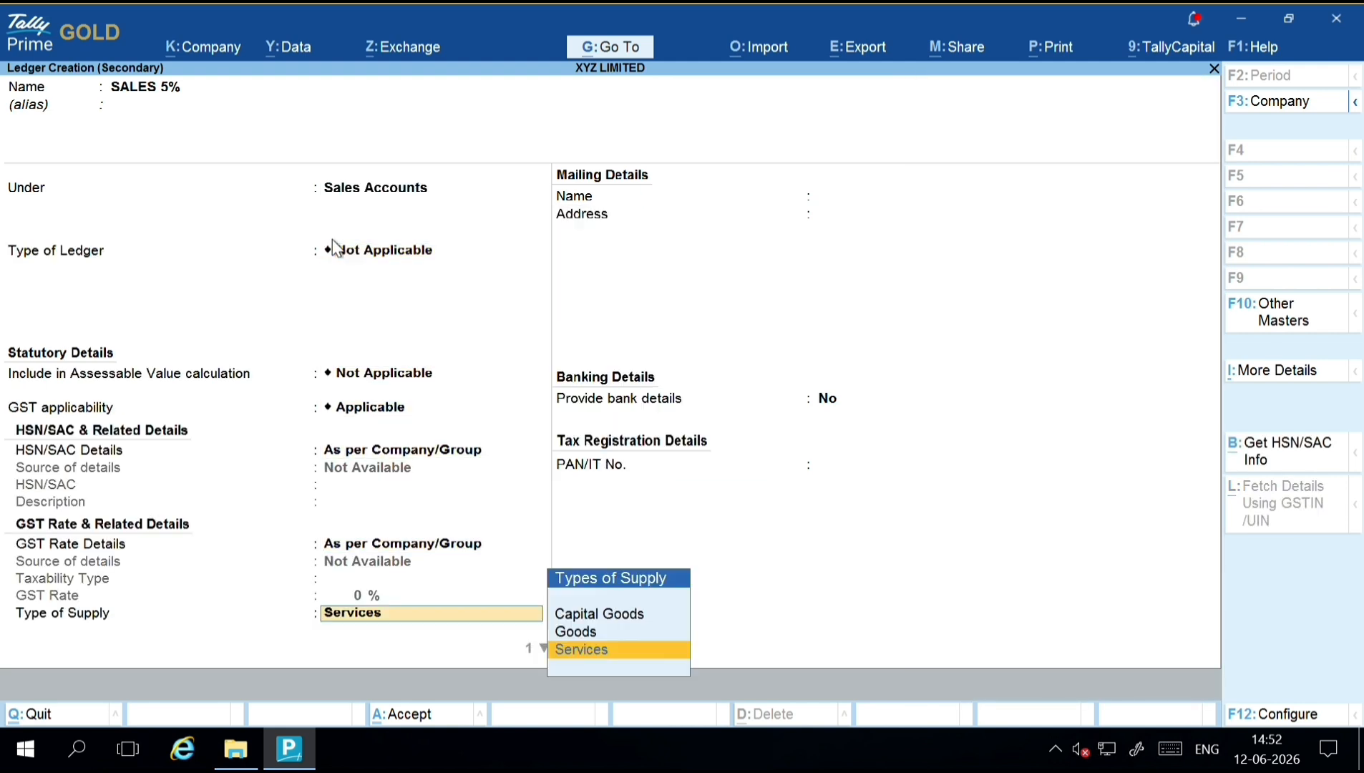
key(Return)
key(Return)
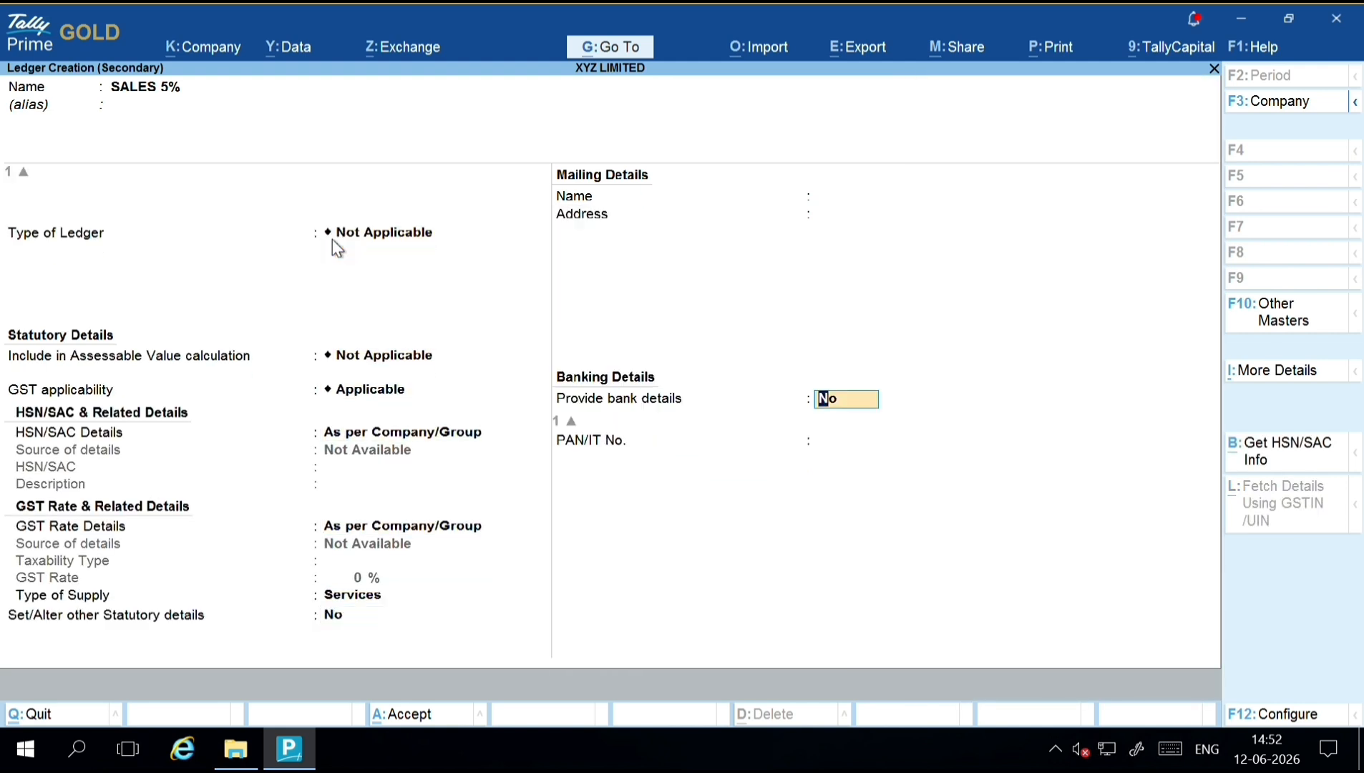
key(Return)
key(Return)
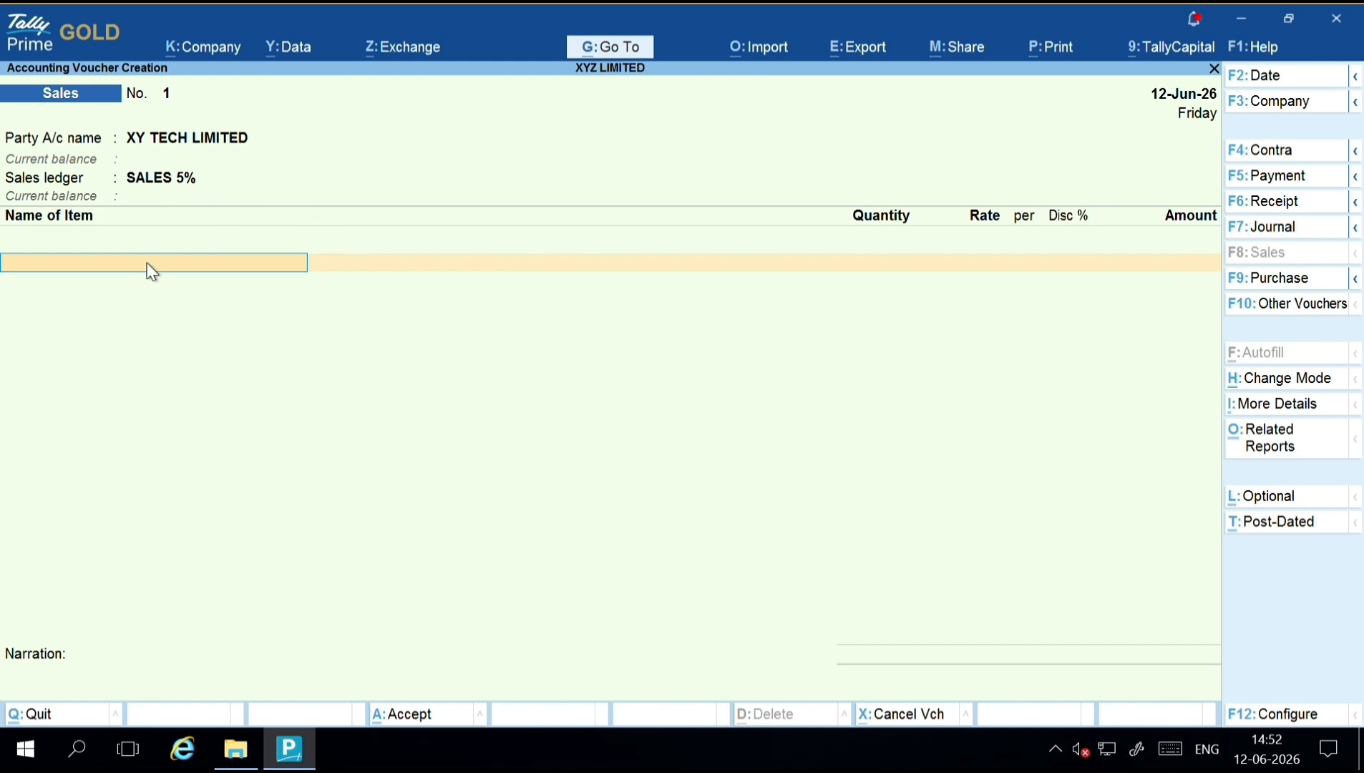
Add the item LAPTOP to the sales voucher with a quantity of 2 NOS at a rate of 30,000.
text(LAP)
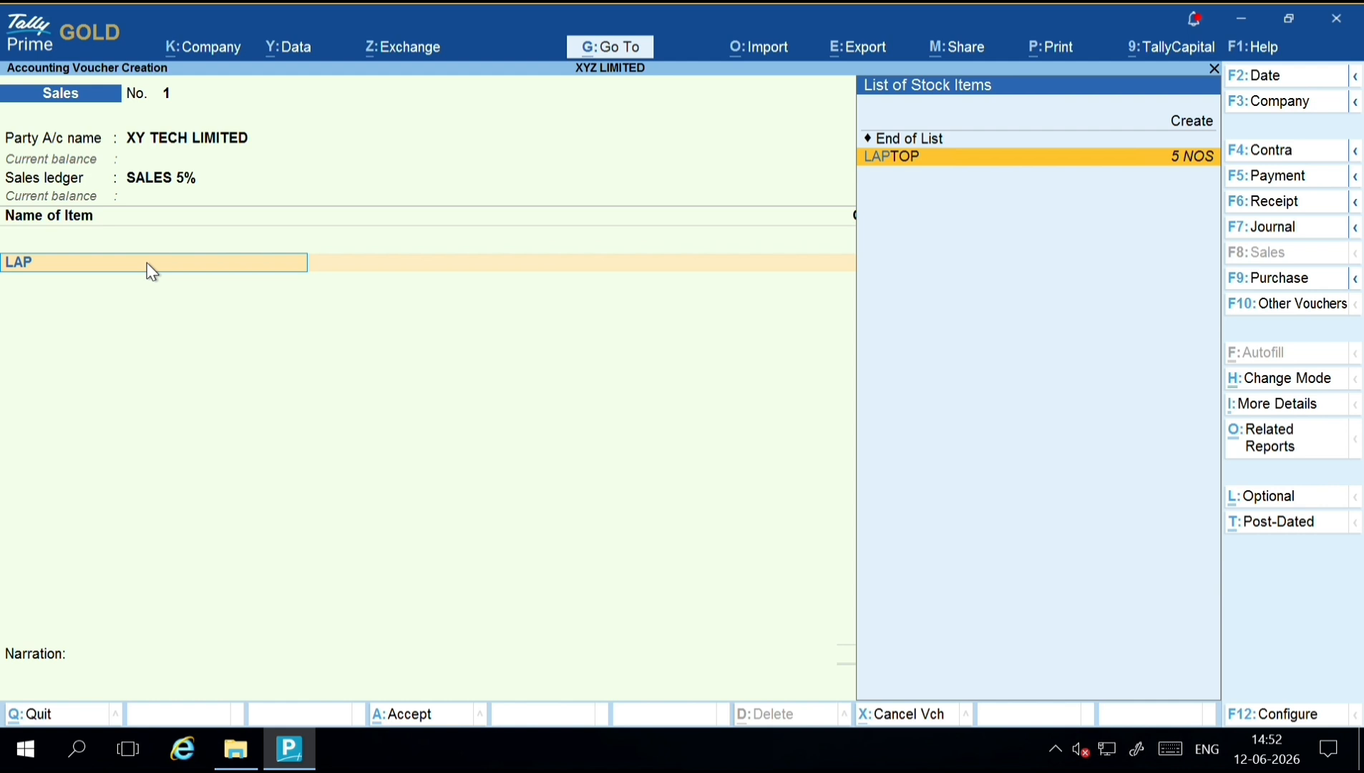
key(Return)
key(Return)
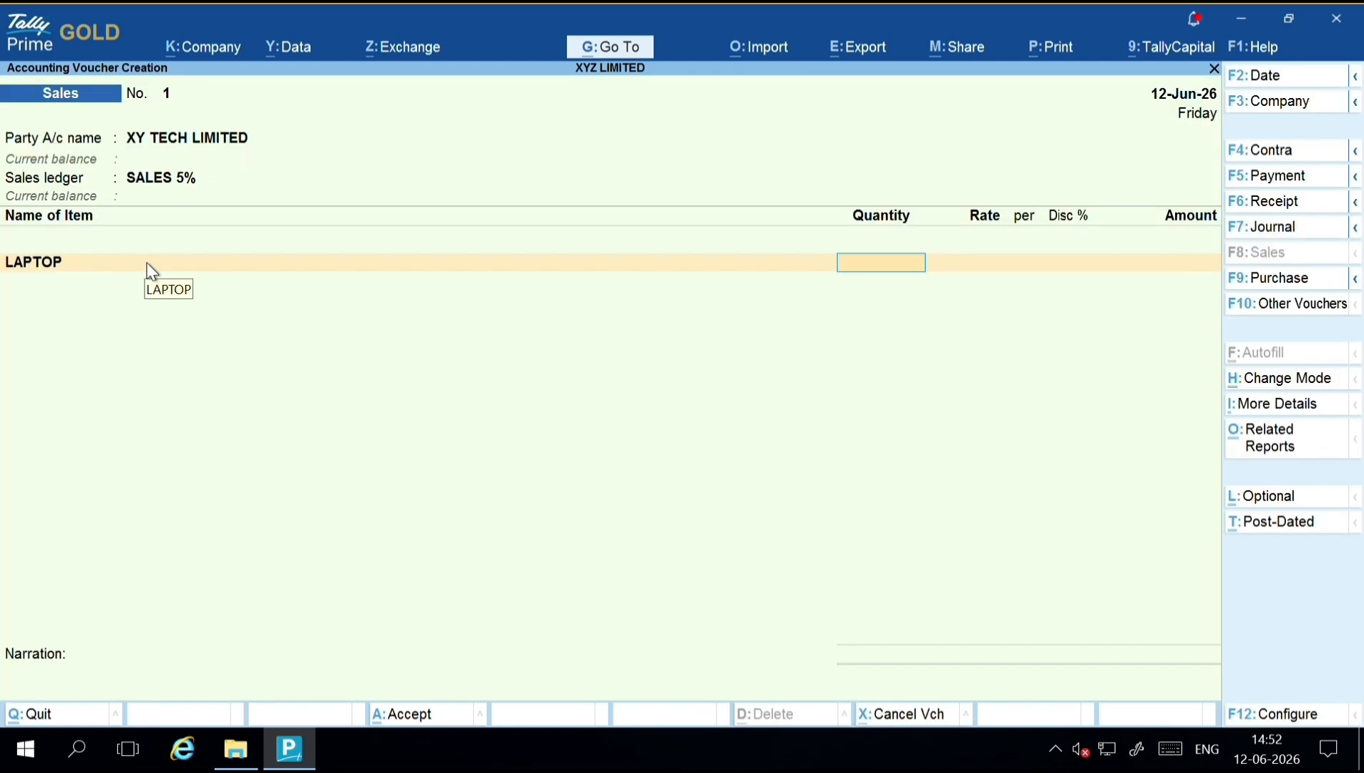
text(2)
key(Return)
text(30000)
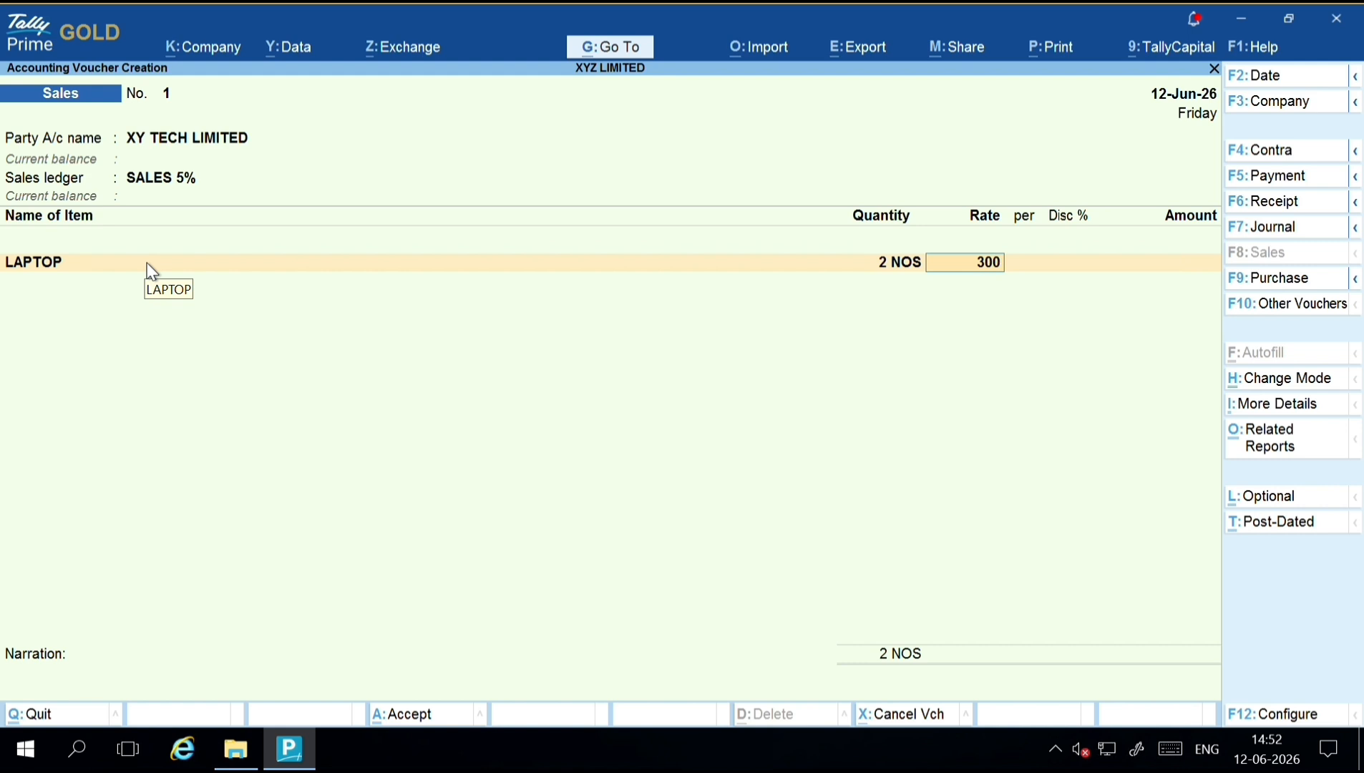
key(Return)
key(Return)
key(Return)
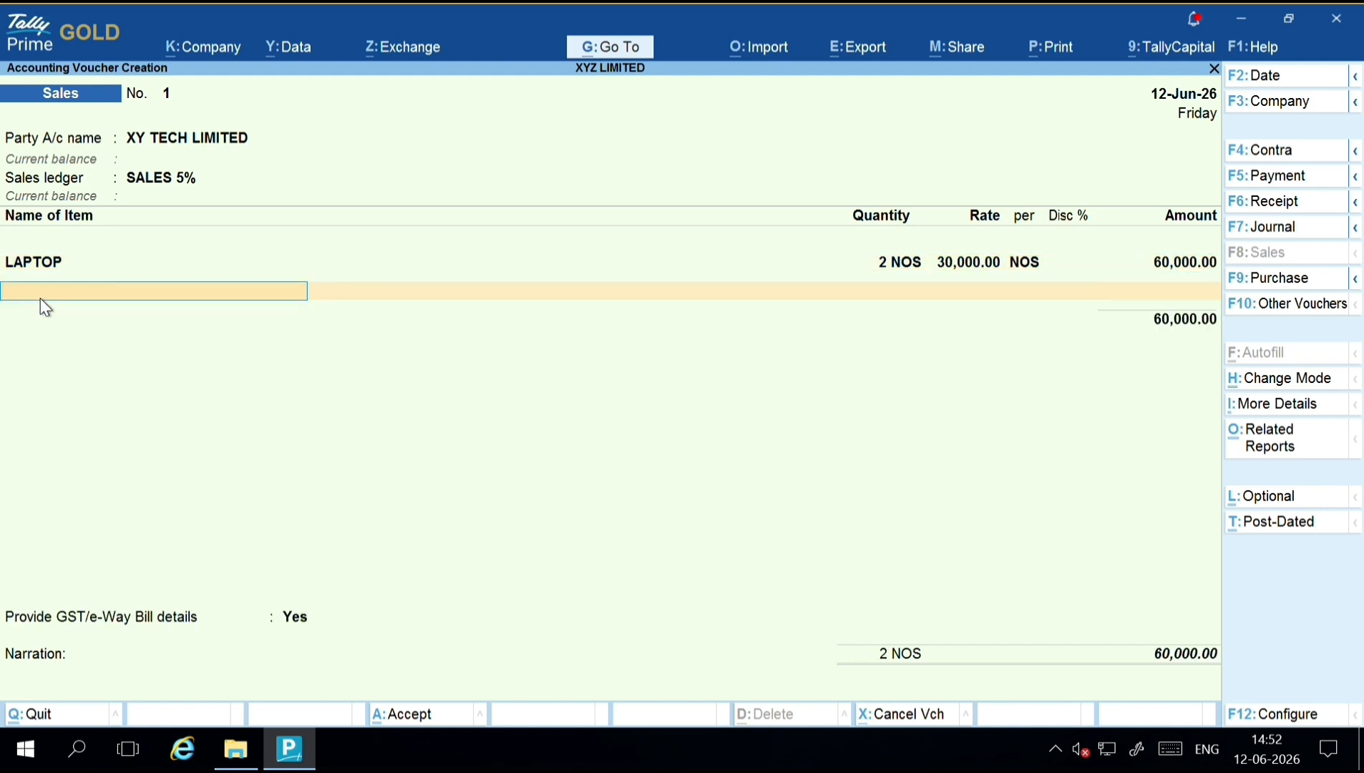
Add the item TV to the sales voucher with a quantity of 2 NOS at a rate of 45,000.
text(TV)
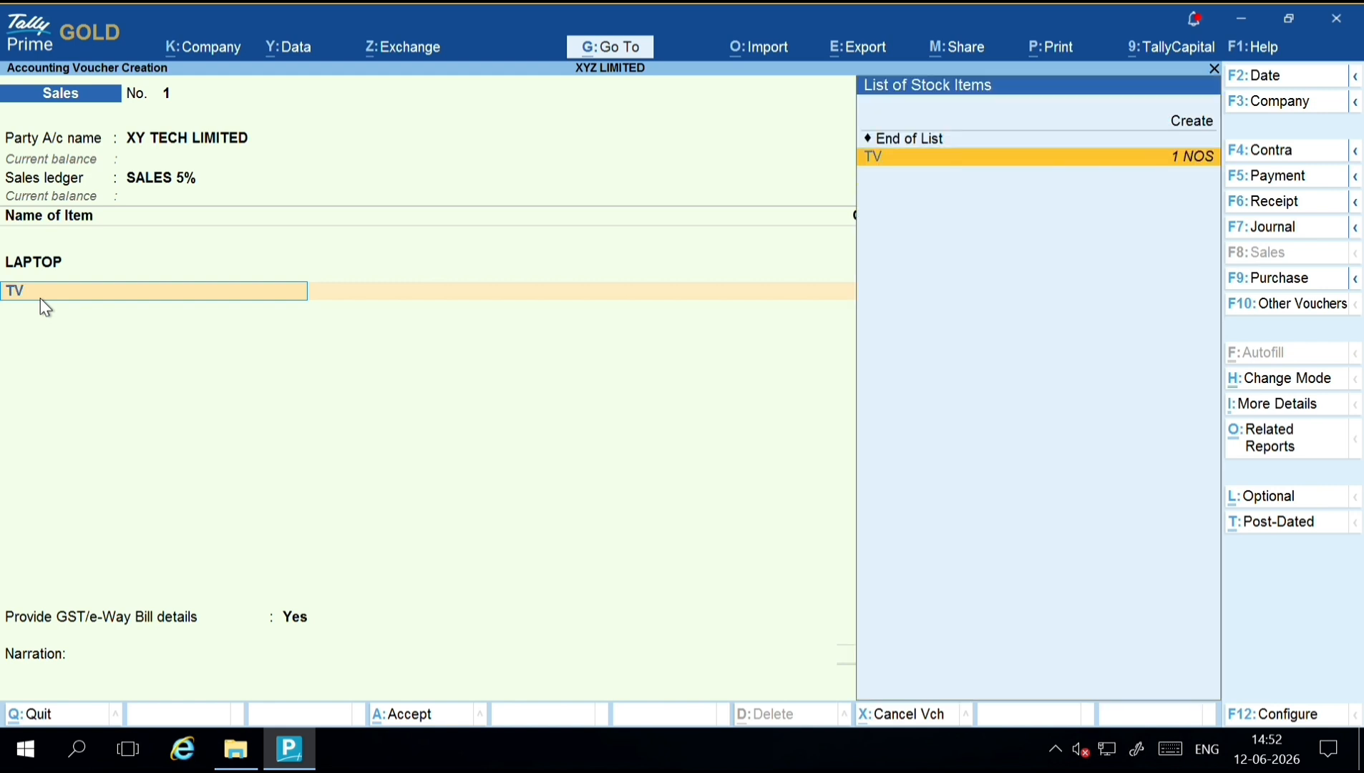
key(Return)
key(Return)
text(2)
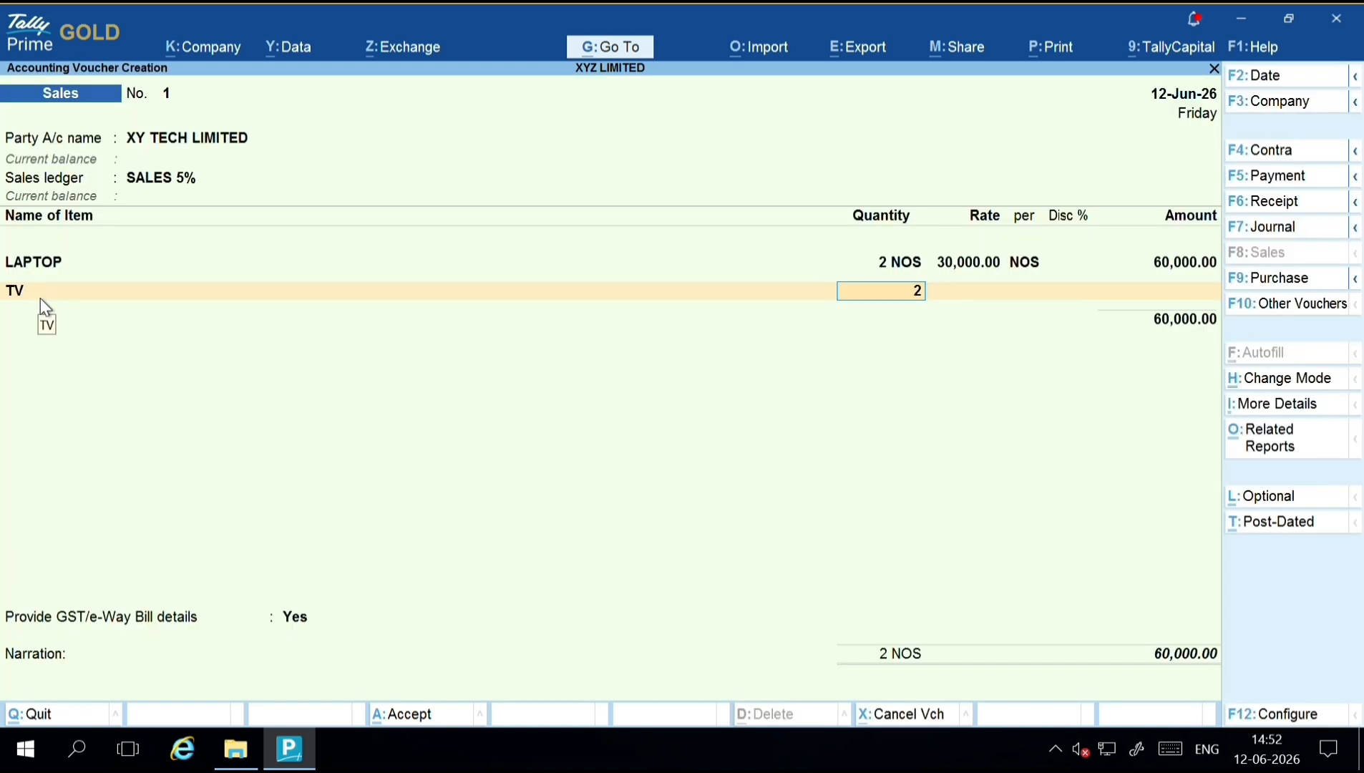
key(Return)
key(Return)
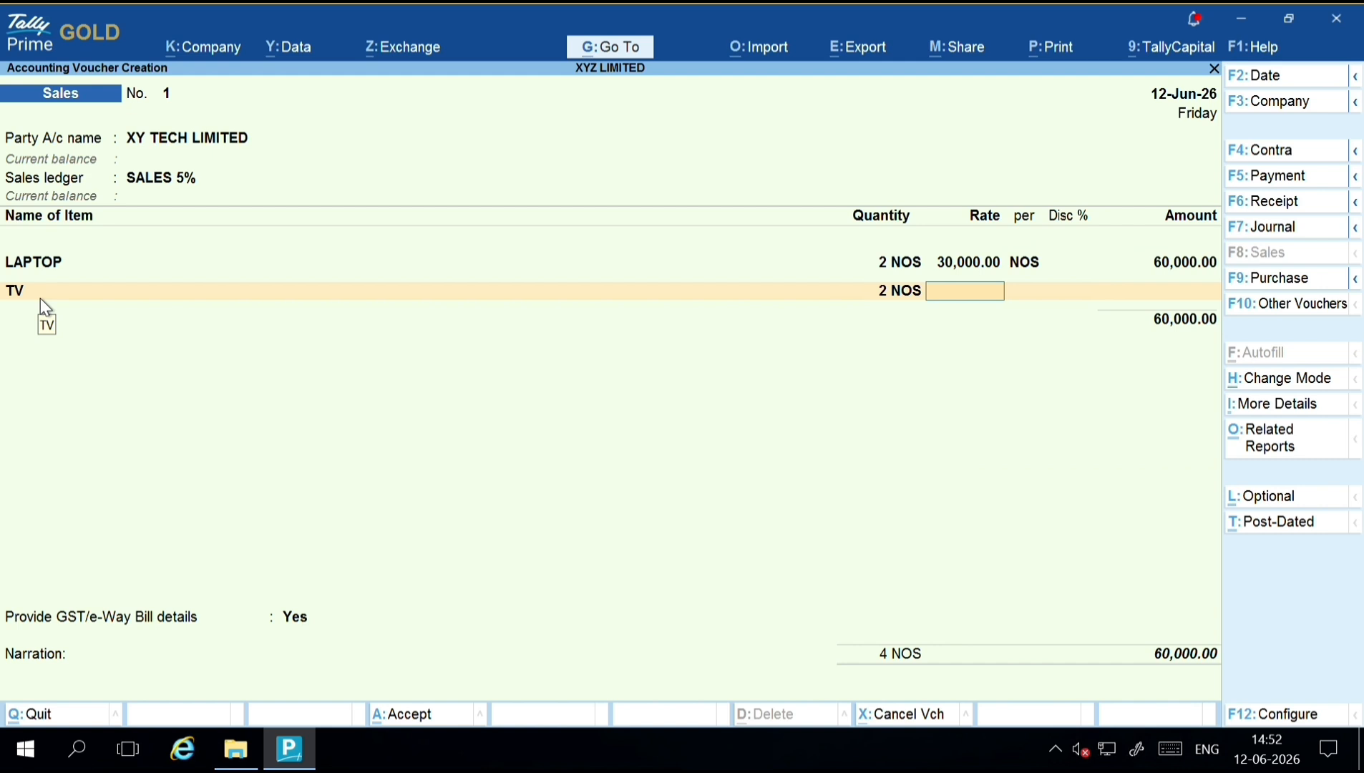
text(45000)
key(Return)
key(Return)
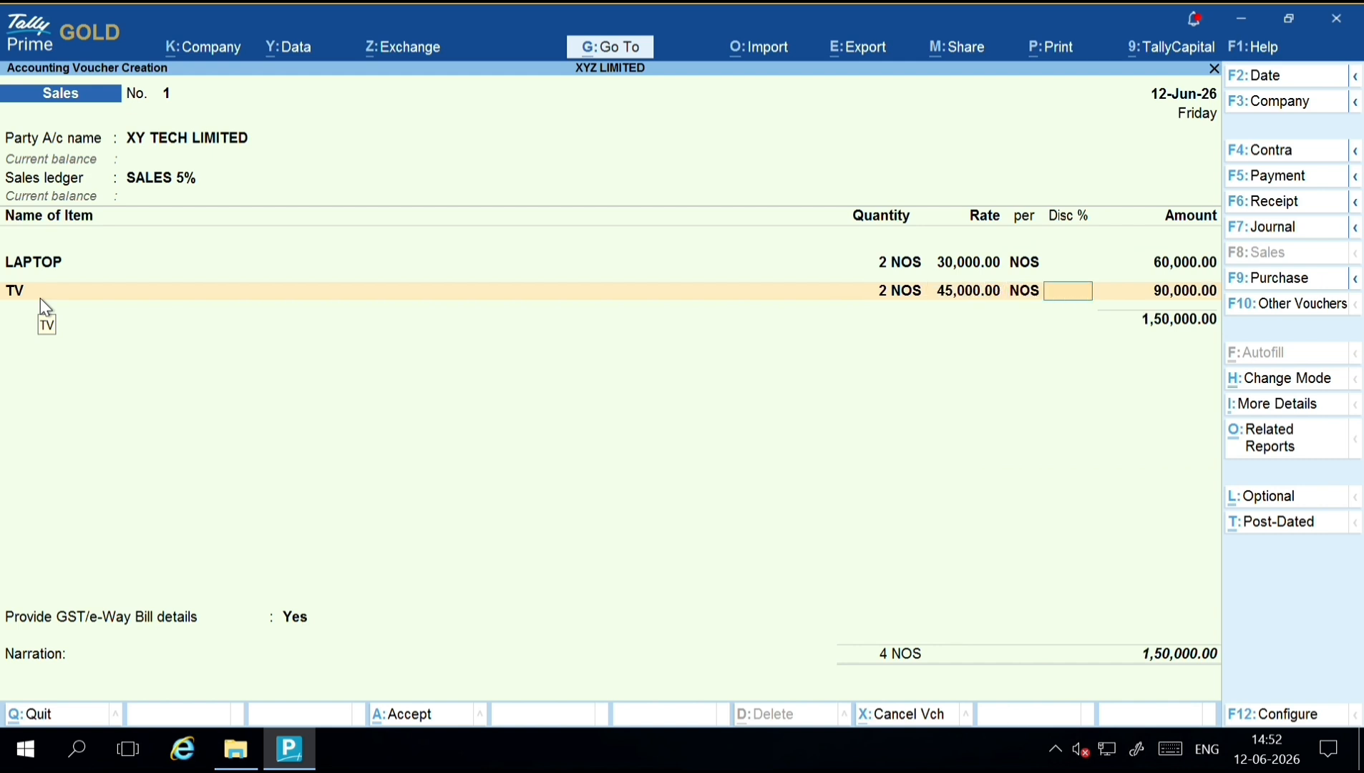
key(Return)
key(Return)
Create a ledger named OUTPUT CGST 2.5% from the sales voucher and place it under the Duties & Taxes group.
key(Return)
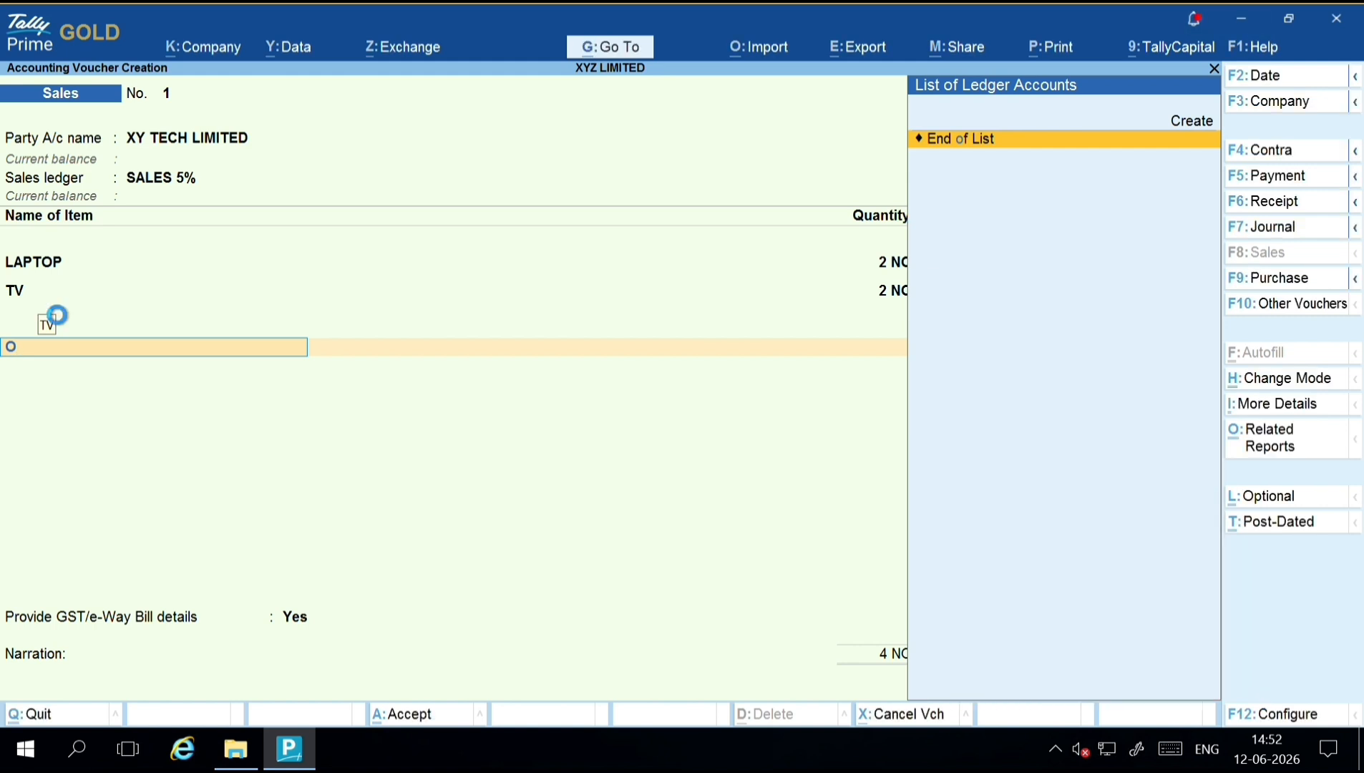
key(alt+c)
text(OUTPUT CGST 2.5%)
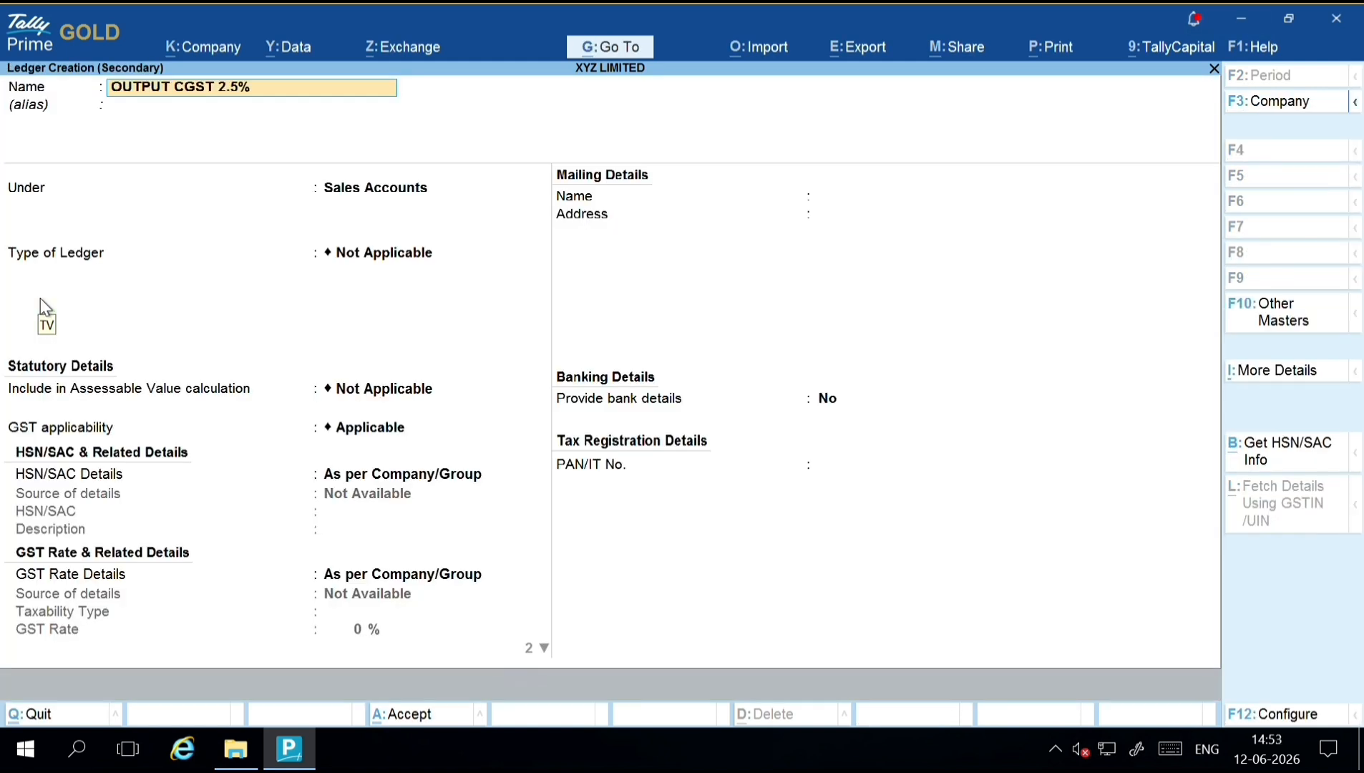
key(Return)
key(Return)
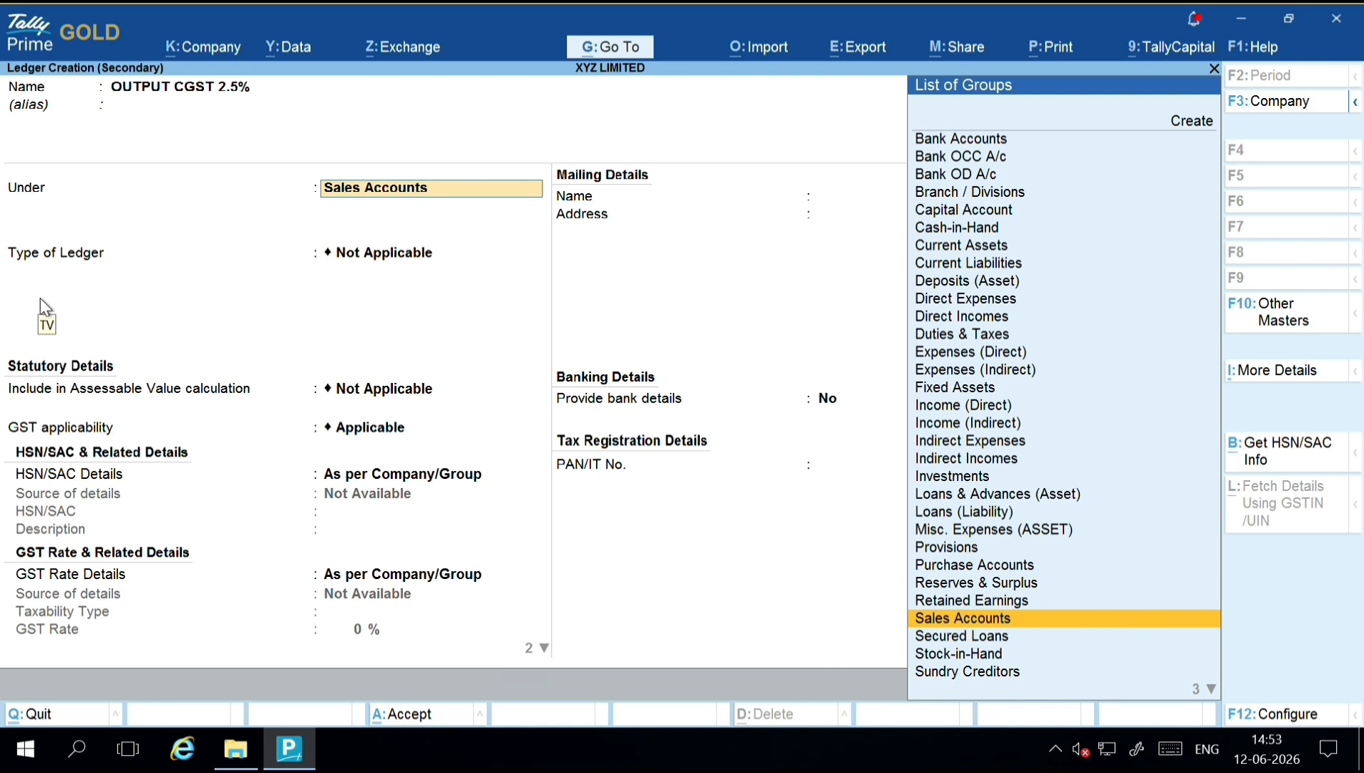
text(dut)
key(Return)
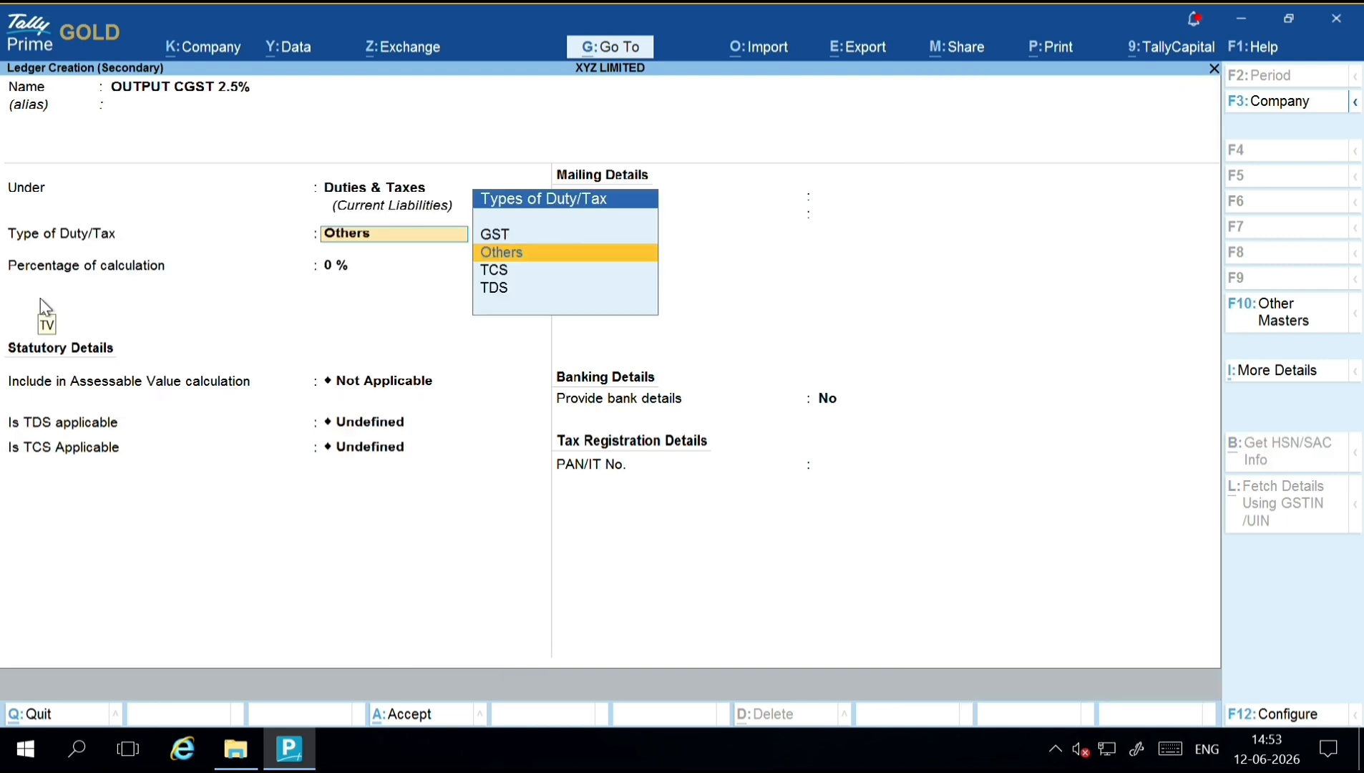
Set the OUTPUT CGST 2.5% ledger's duty type to GST and tax type to CGST, at 0 % with rounding Not Applicable.
key(Up)
key(Return)
key(Down)
key(Down)
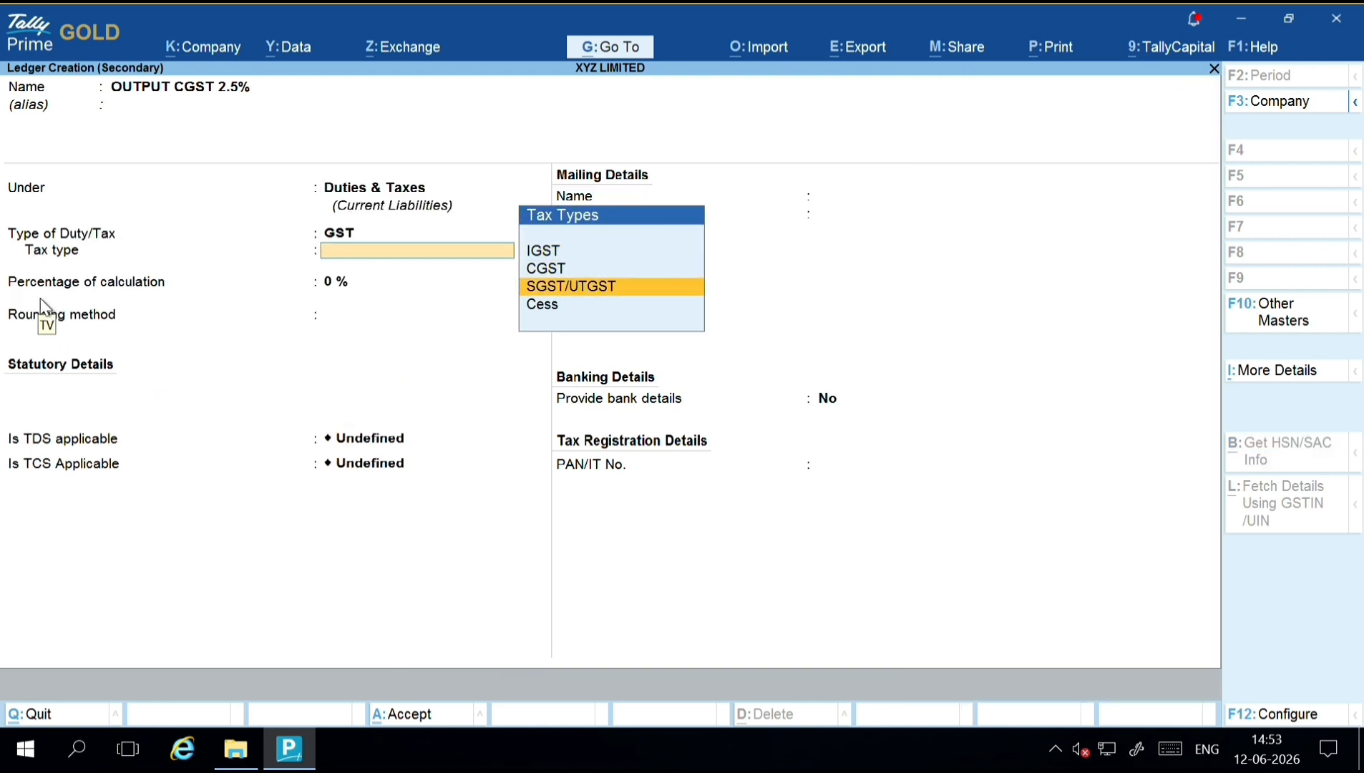
key(Up)
key(Return)
key(Return)
key(Return)
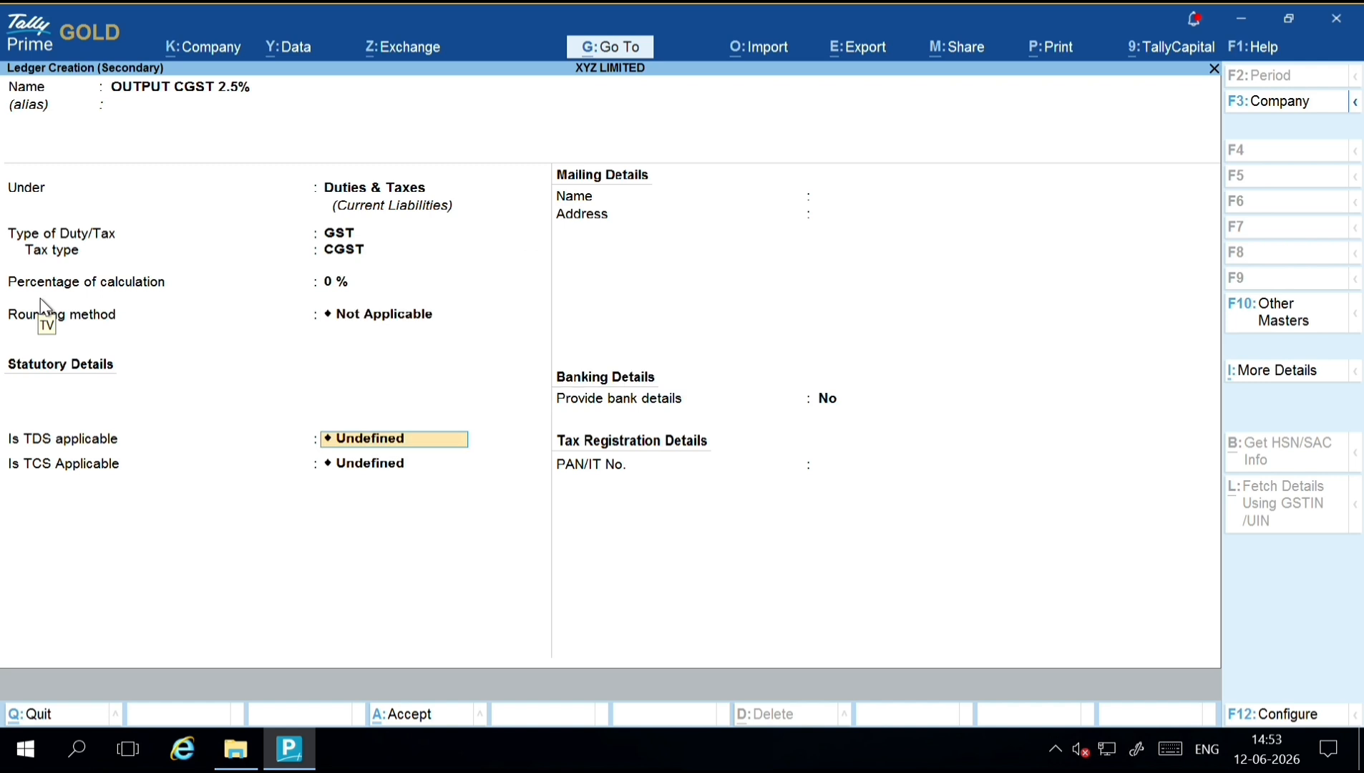
Make TDS and TCS applicable with payment and goods nature Any, and save the OUTPUT CGST 2.5% ledger without bank details.
text(A)
key(Return)
text(A)
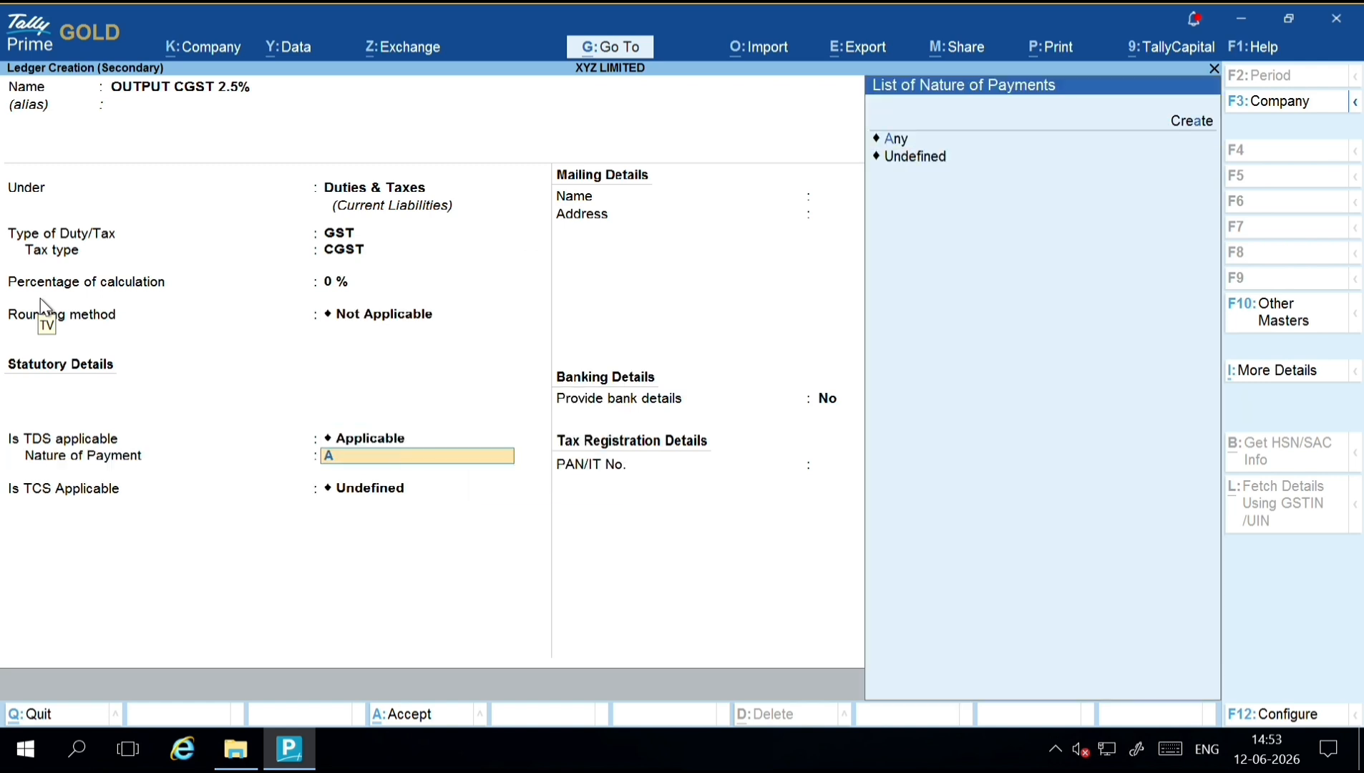
key(Return)
text(A)
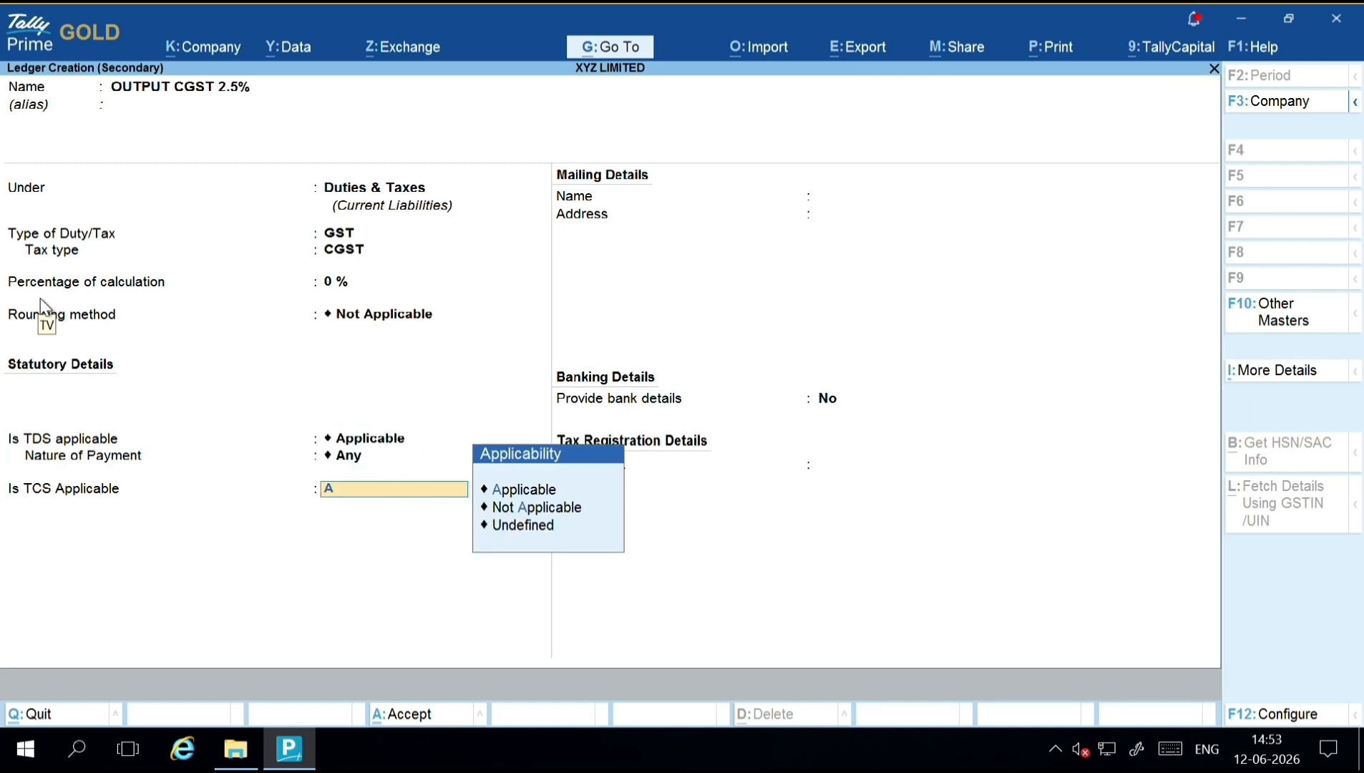
key(Return)
text(A)
key(Return)
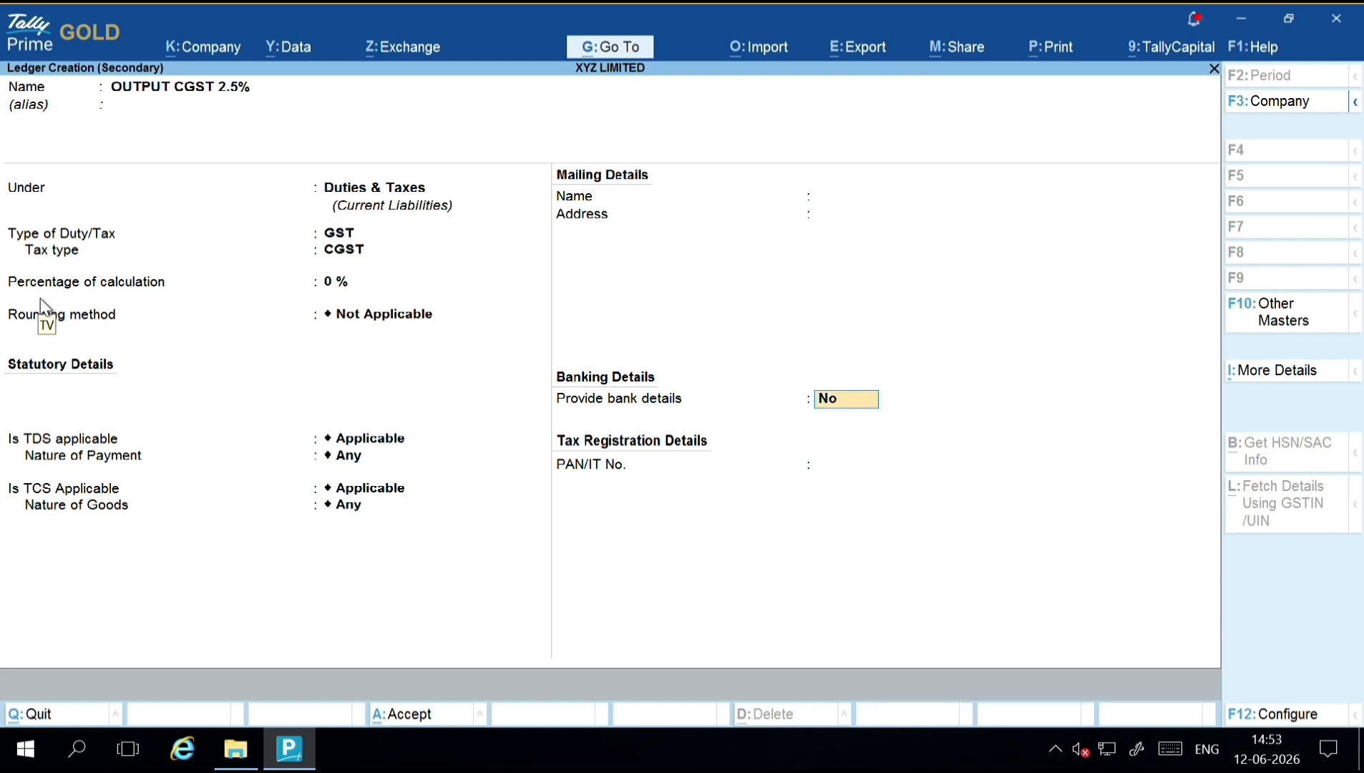
key(Return)
key(Return)
key(Return)
key(Return)
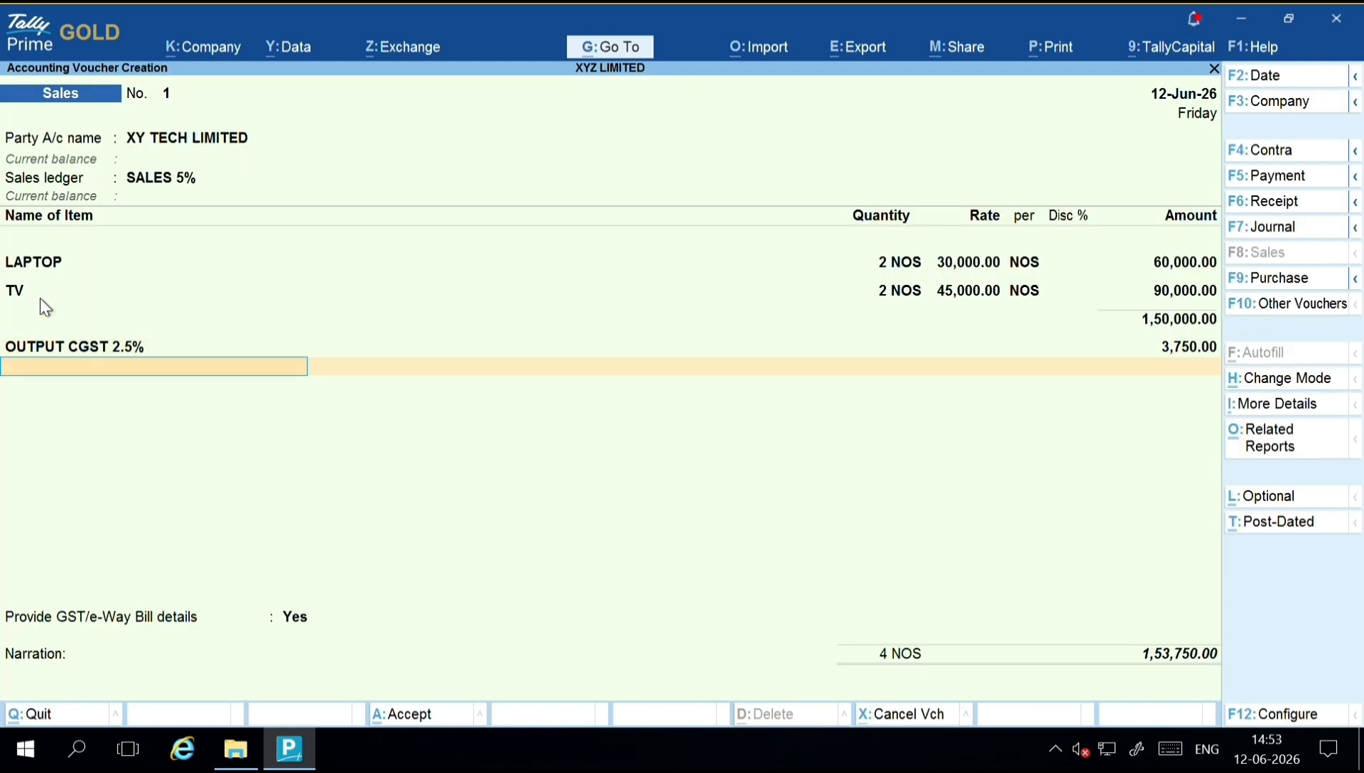
Start a second tax ledger from the sales voucher, named OUTPUT SGST 2.5% with no alias, under Duties & Taxes.
key(alt+c)
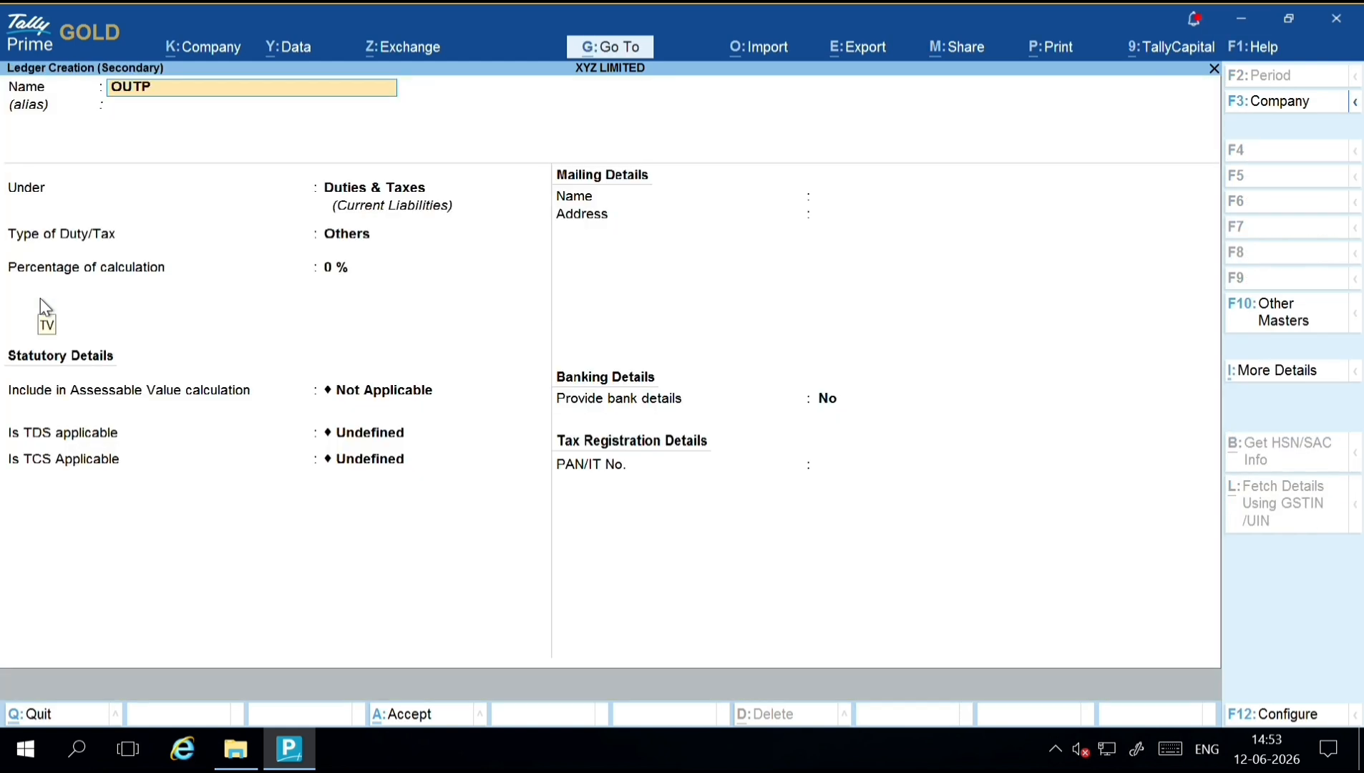
text(OUTPUT SGST 2.5%)
key(Return)
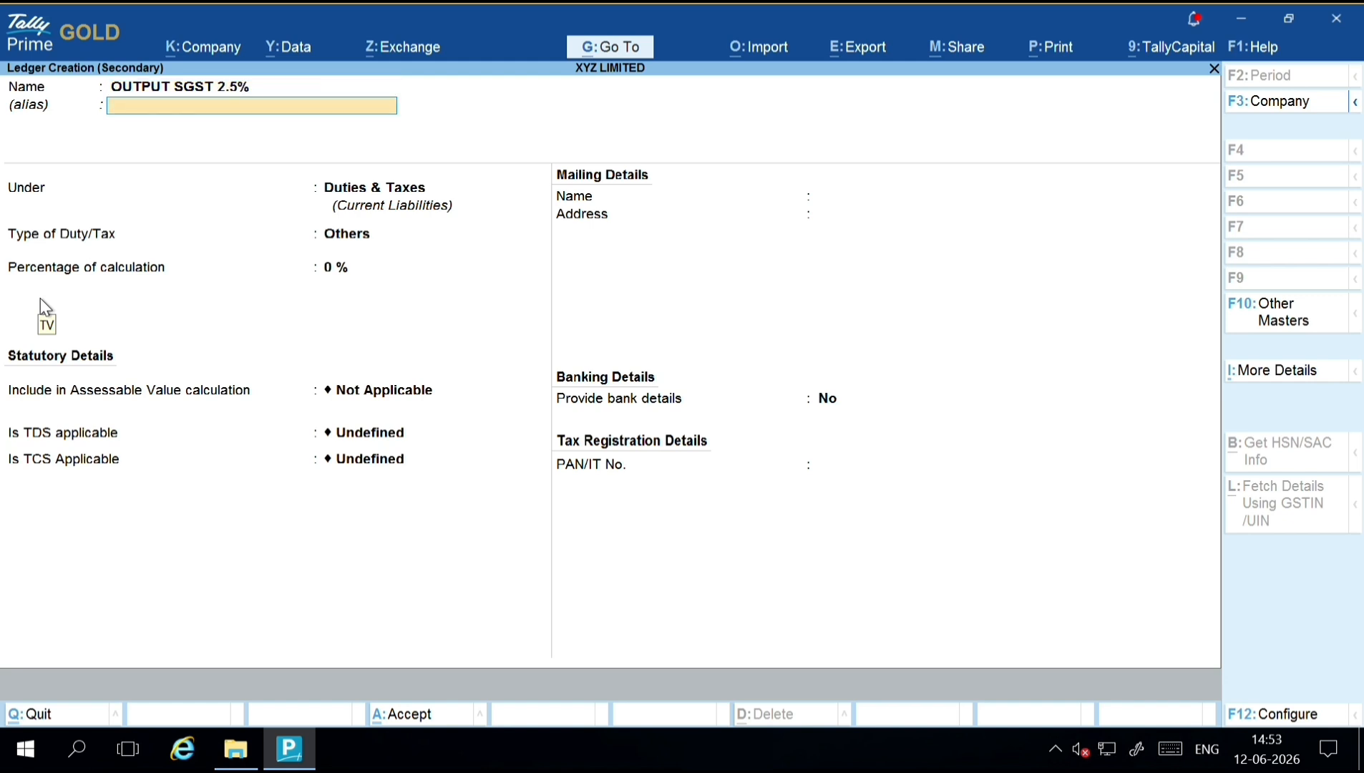
key(Return)
Set the SGST ledger's duty type to GST, tax type to SGST/UTGST, percentage to 2.50 % and rounding to Normal Rounding with limit 0.
key(Up)
key(Return)
key(Down)
key(Down)
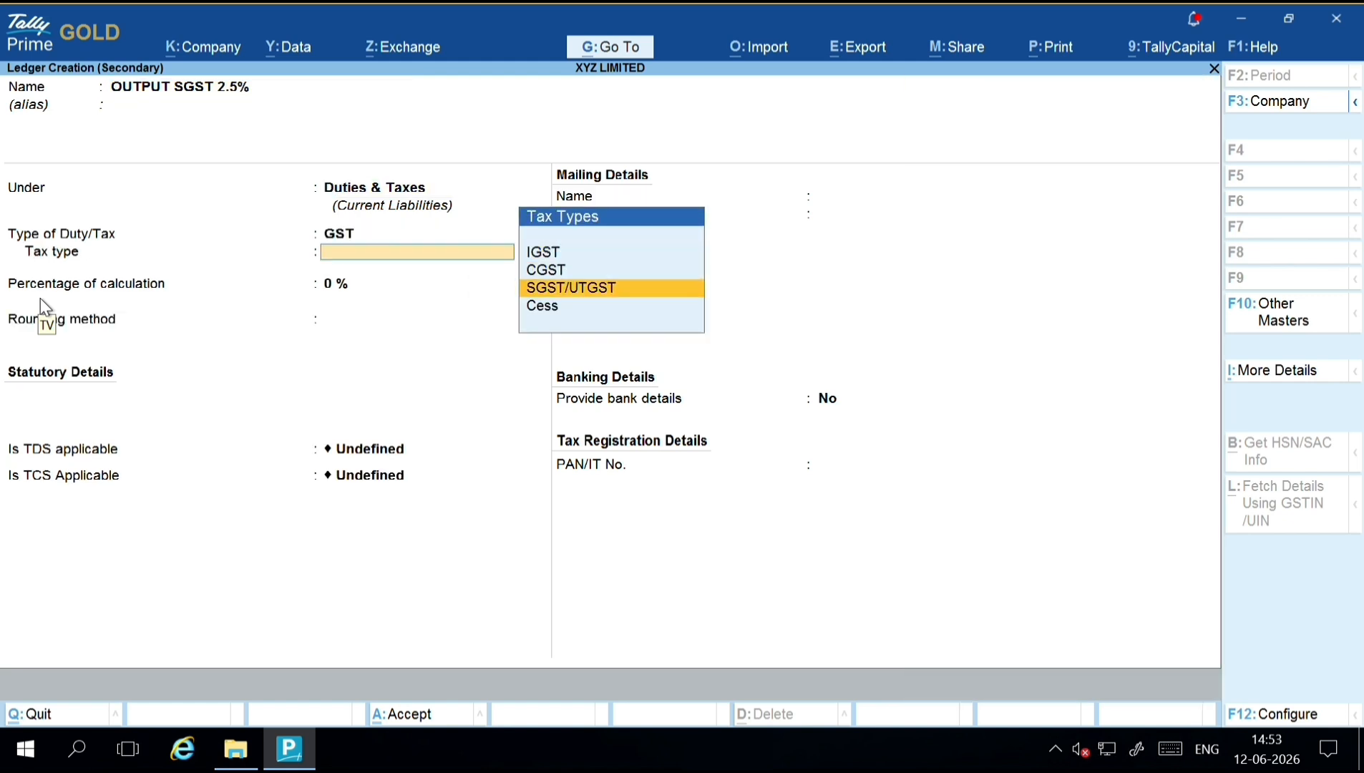
key(Return)
key(Return)
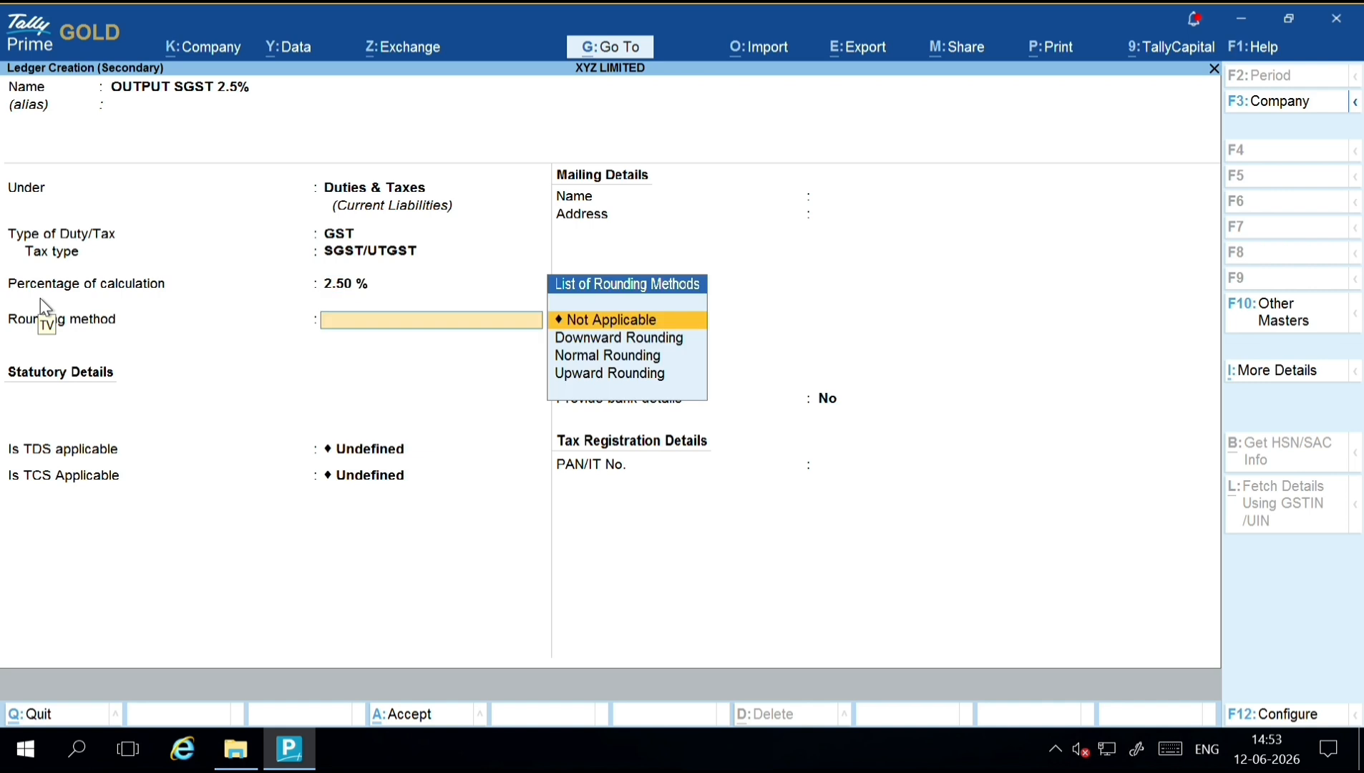
key(Down)
key(Down)
key(Return)
key(Return)
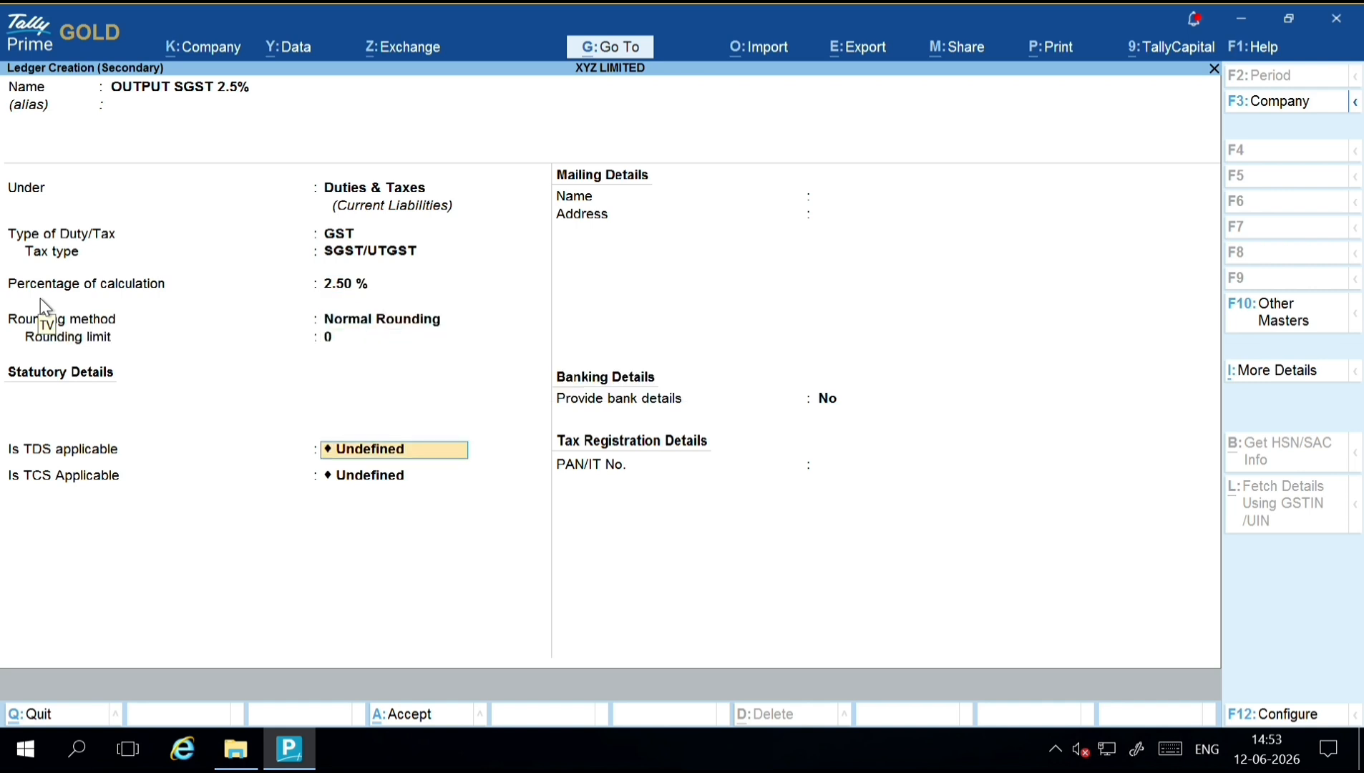
Make TDS applicable with nature of payment Any, make TCS applicable, and save the SGST ledger without bank details.
text(a)
key(Return)
key(Up)
key(Return)
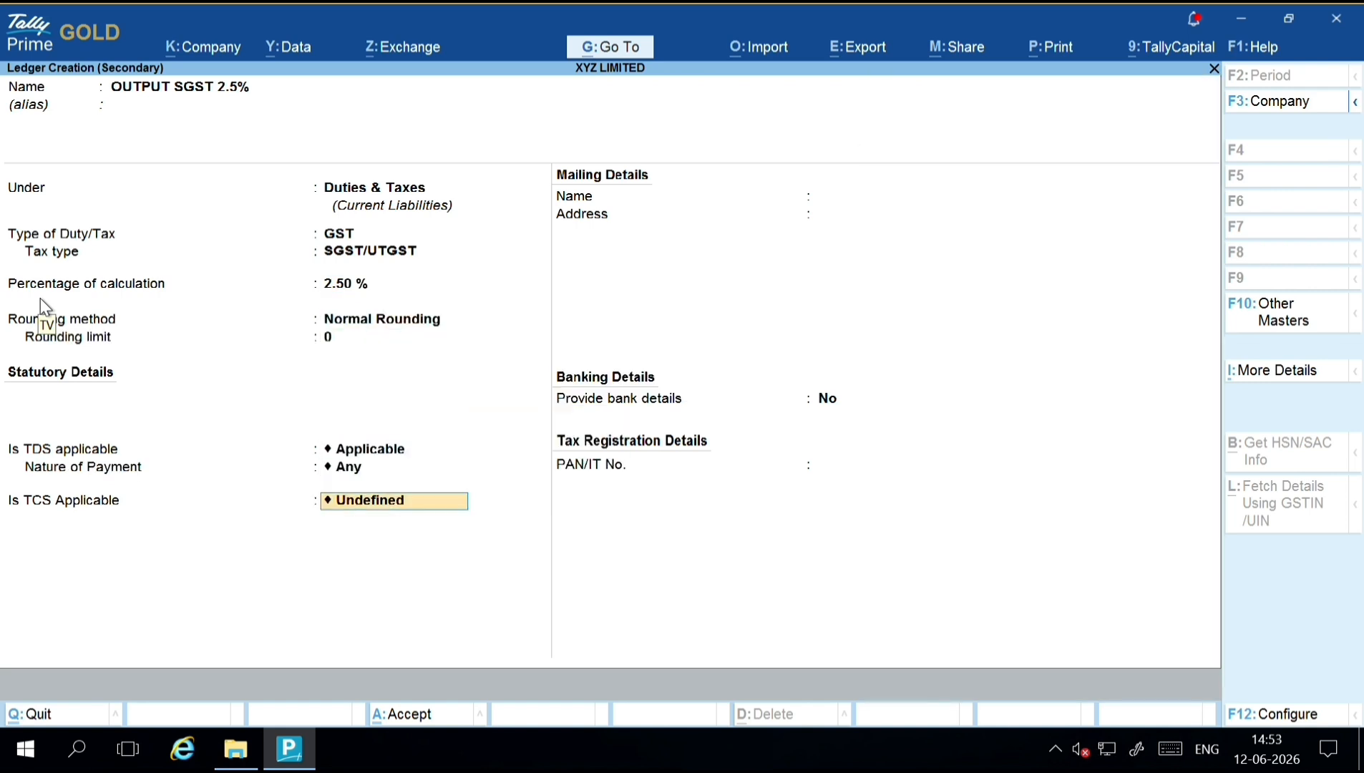
text(a)
key(Return)
key(Return)
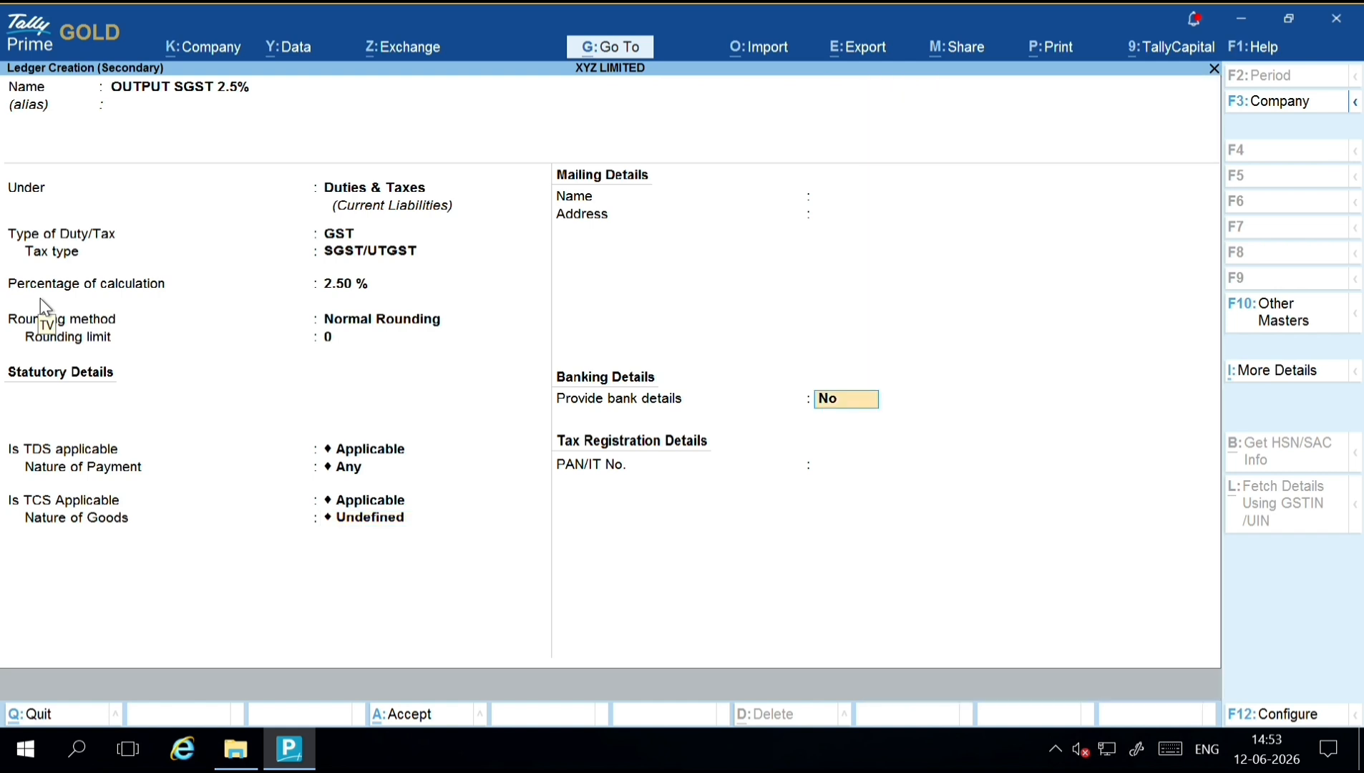
key(BackSpace)
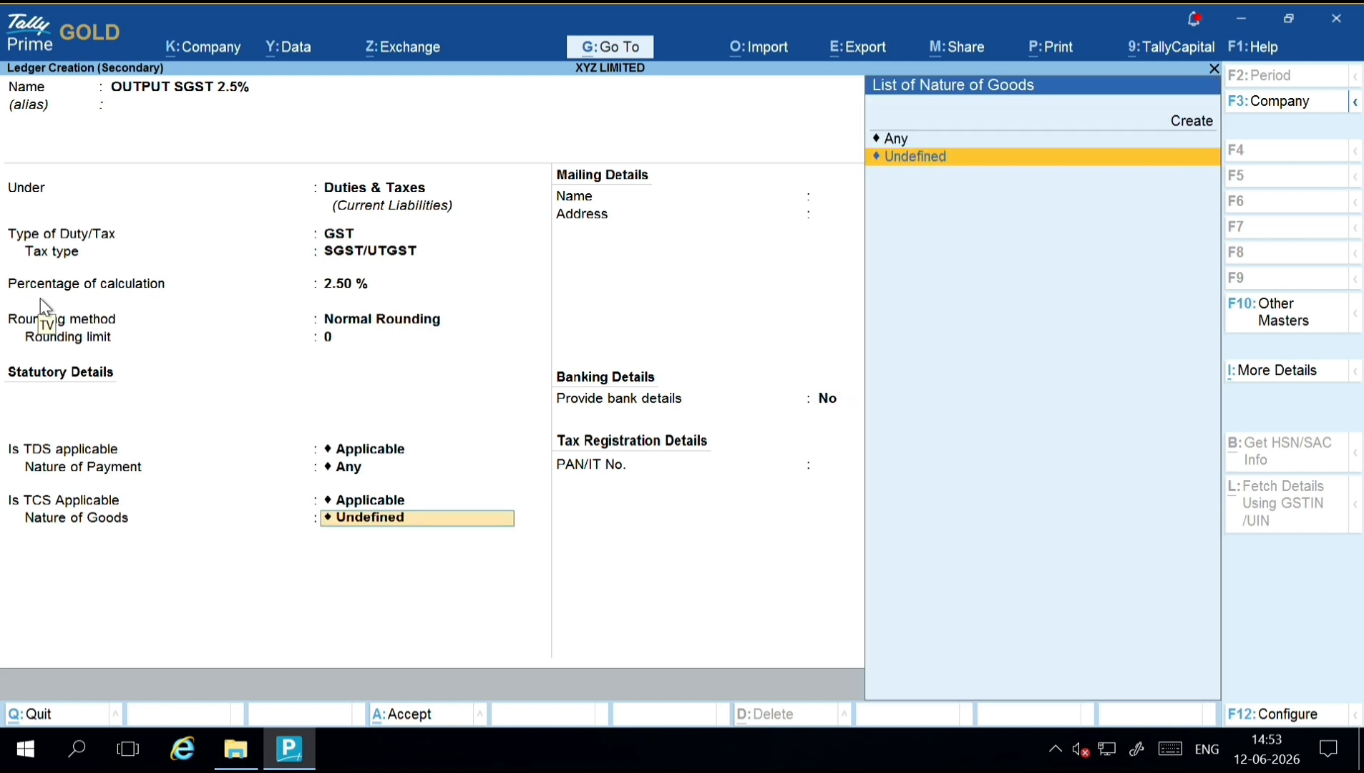
key(Return)
key(Return)
key(Return)
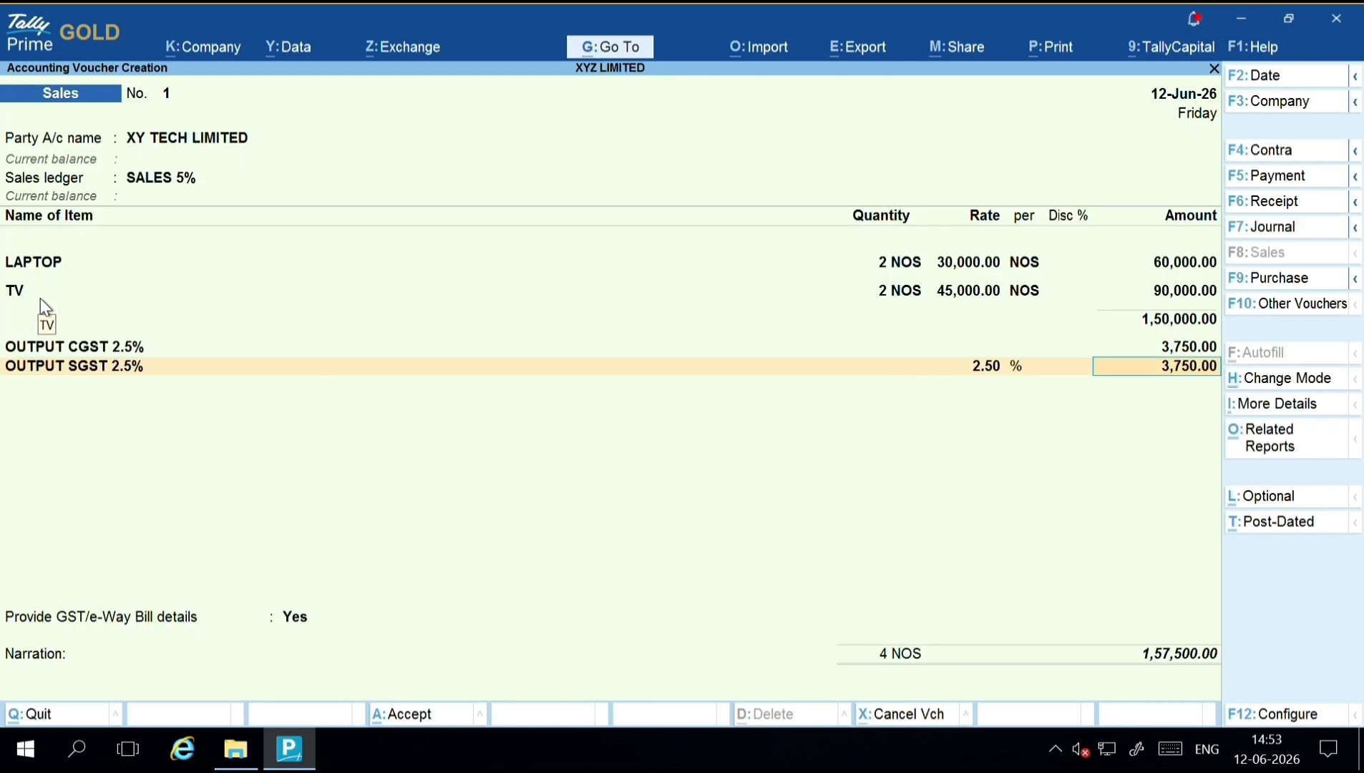
Accept the OUTPUT SGST 2.5% line in the sales voucher and set Provide GST/e-Way Bill details to No.
key(Return)
key(Return)
key(Return)
key(BackSpace)
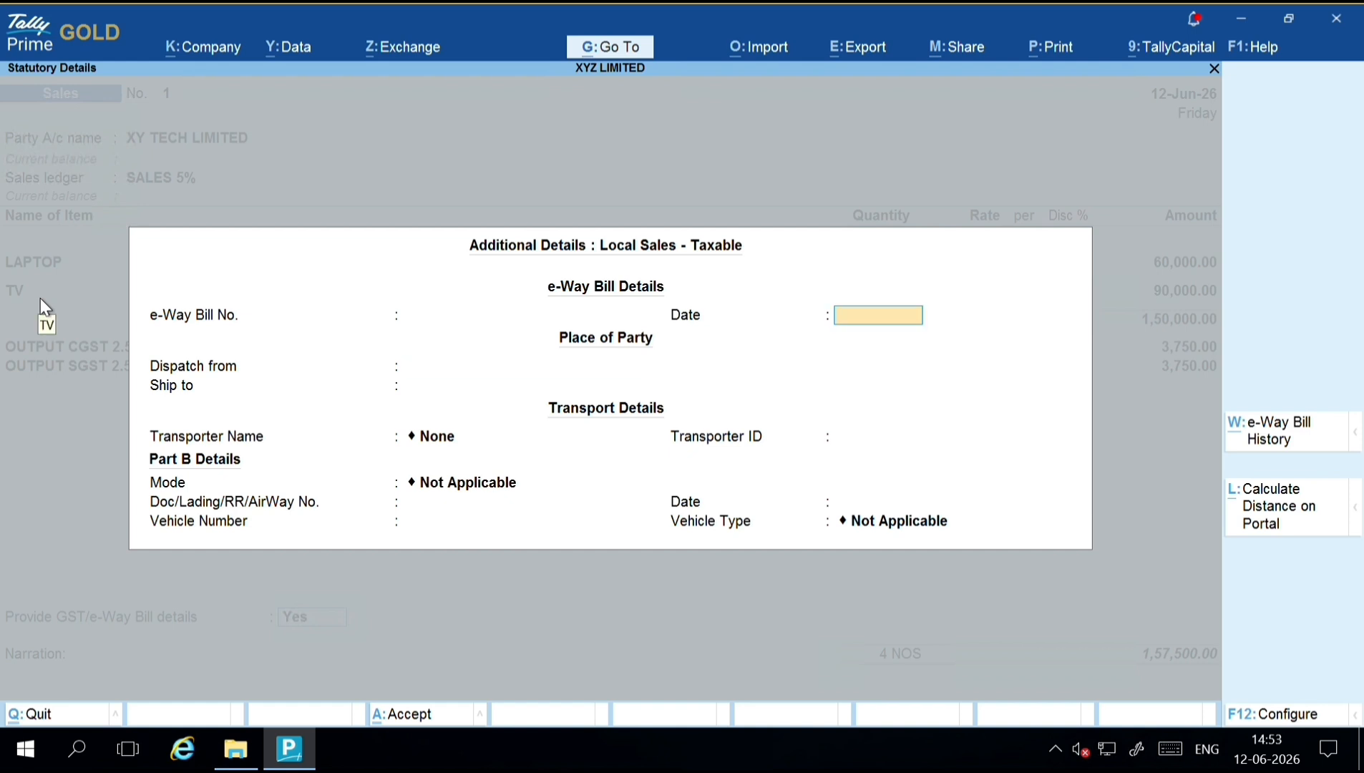
key(Escape)
key(Up)
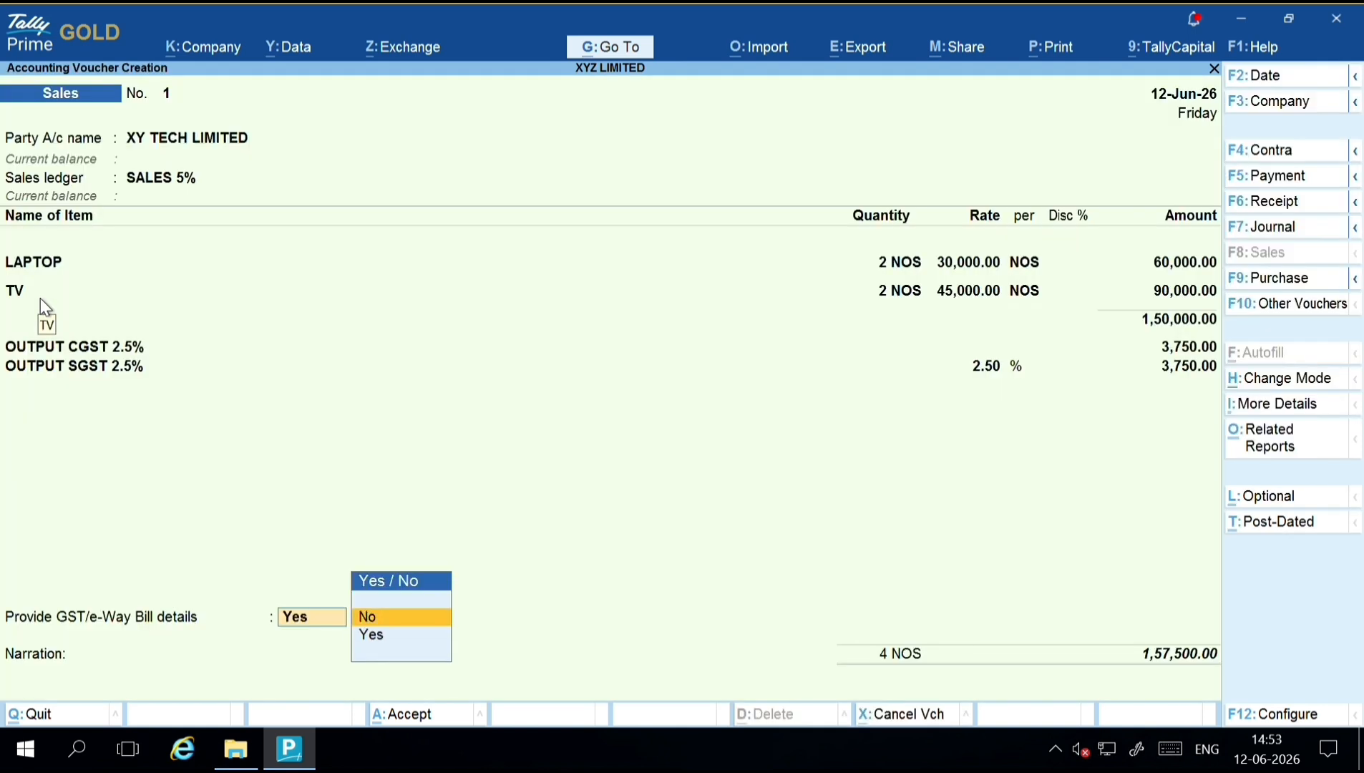
key(Return)
key(Return)
key(Down)
key(Return)
key(Return)
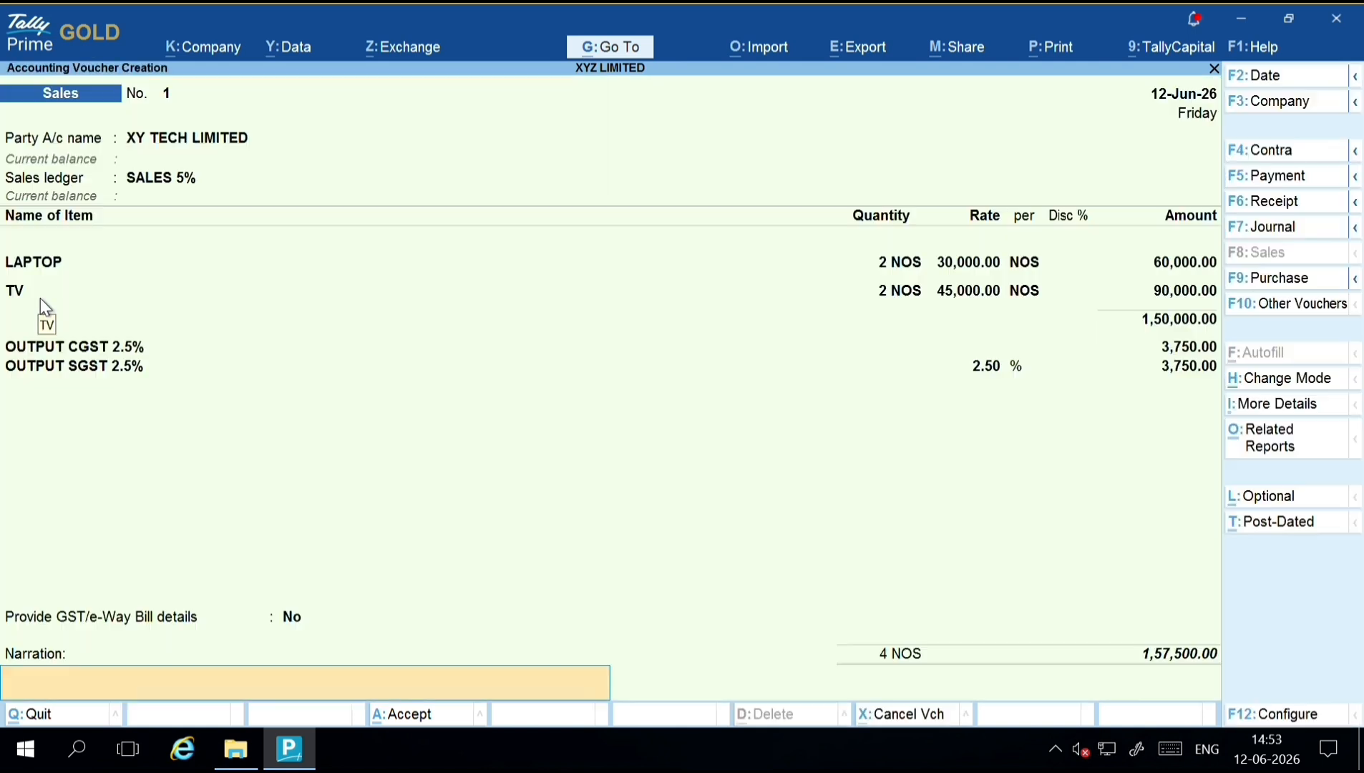
Save the sales voucher with an empty narration and decline sending its details for e-Way Bill generation.
key(Return)
key(Return)
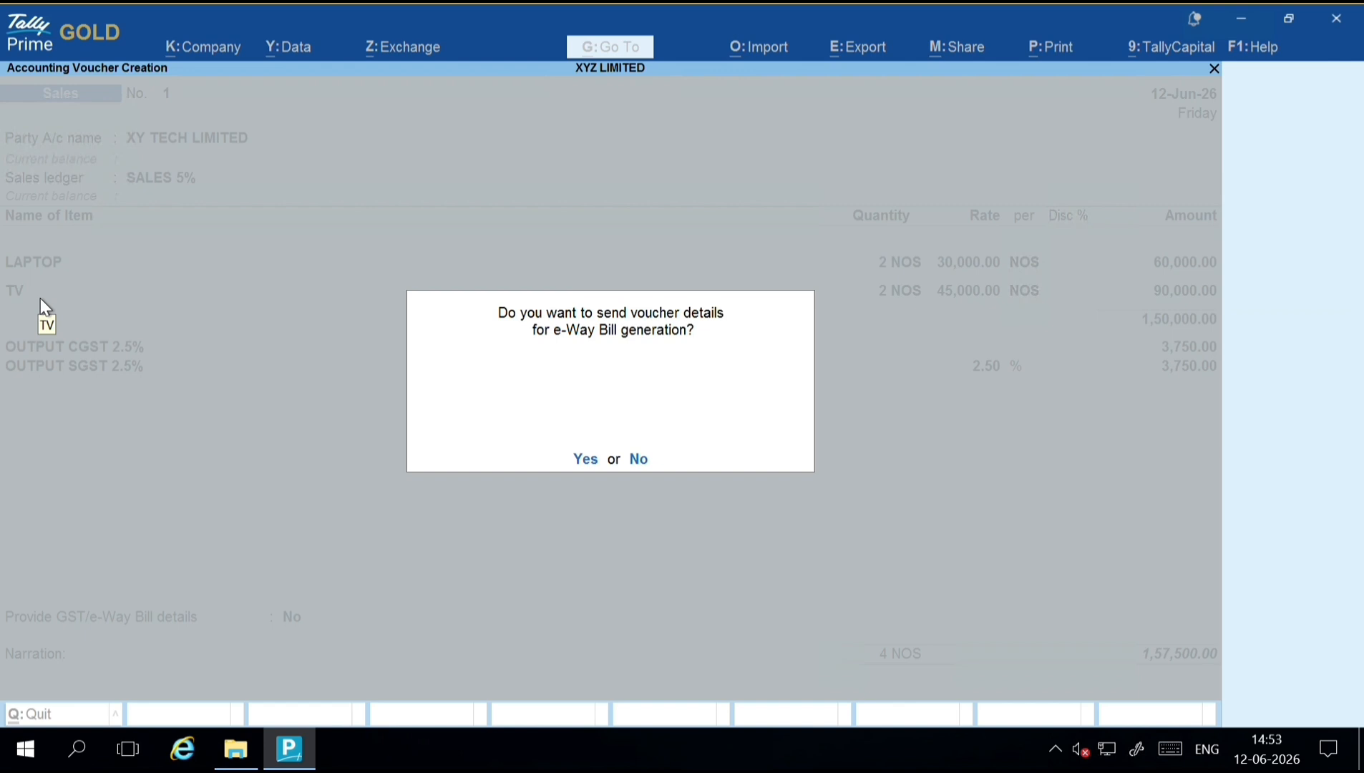
key(n)
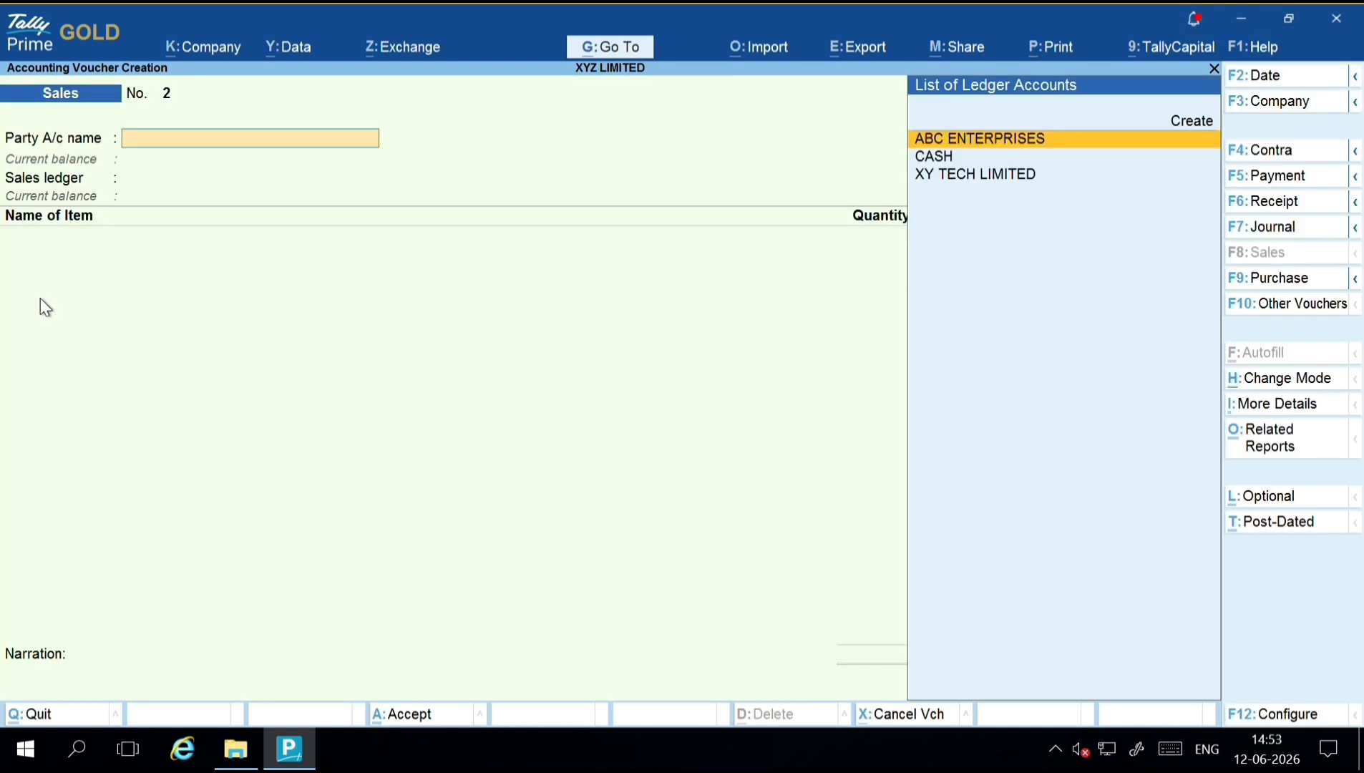
Leave voucher entry and open Display More Reports from the Gateway of Tally.
key(Escape)
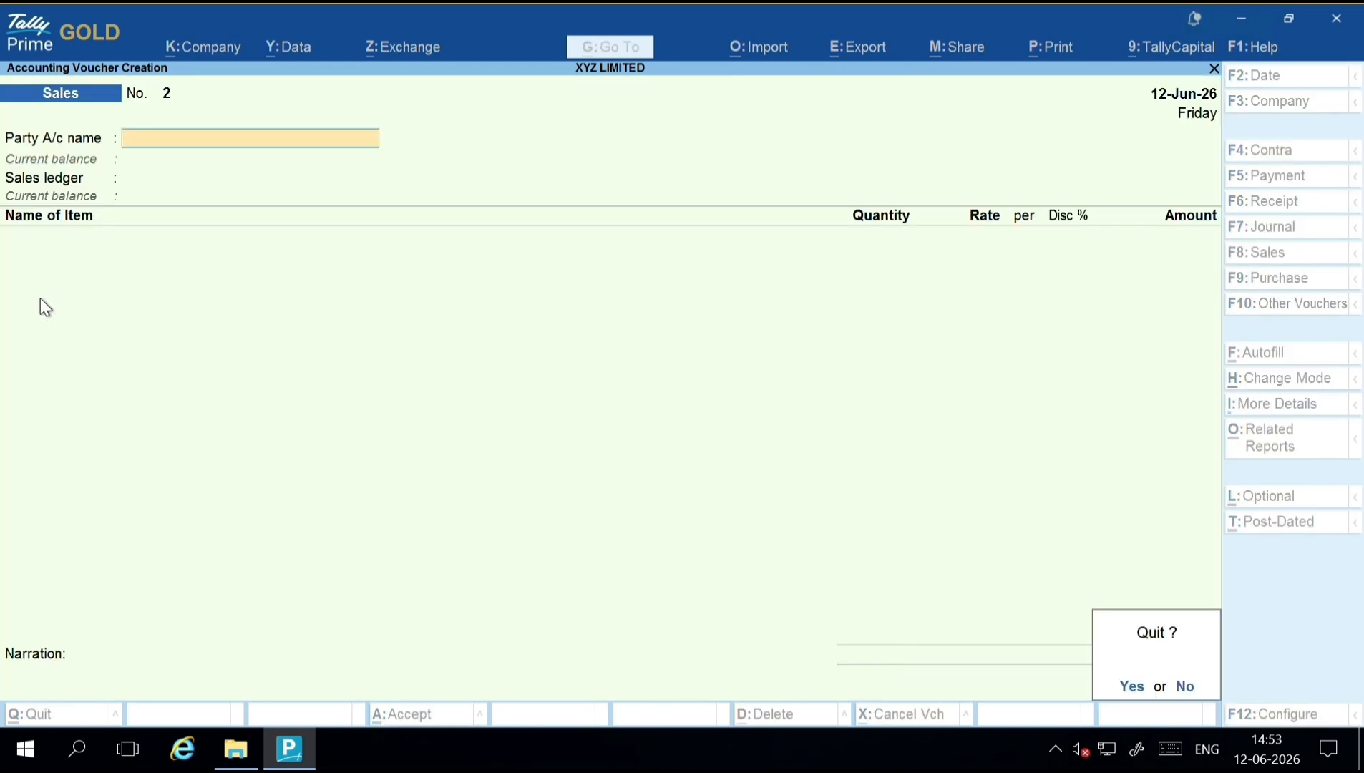
key(y)
key(Down)
key(Down)
key(Down)
key(Down)
key(Down)
key(Down)
key(Down)
key(Down)
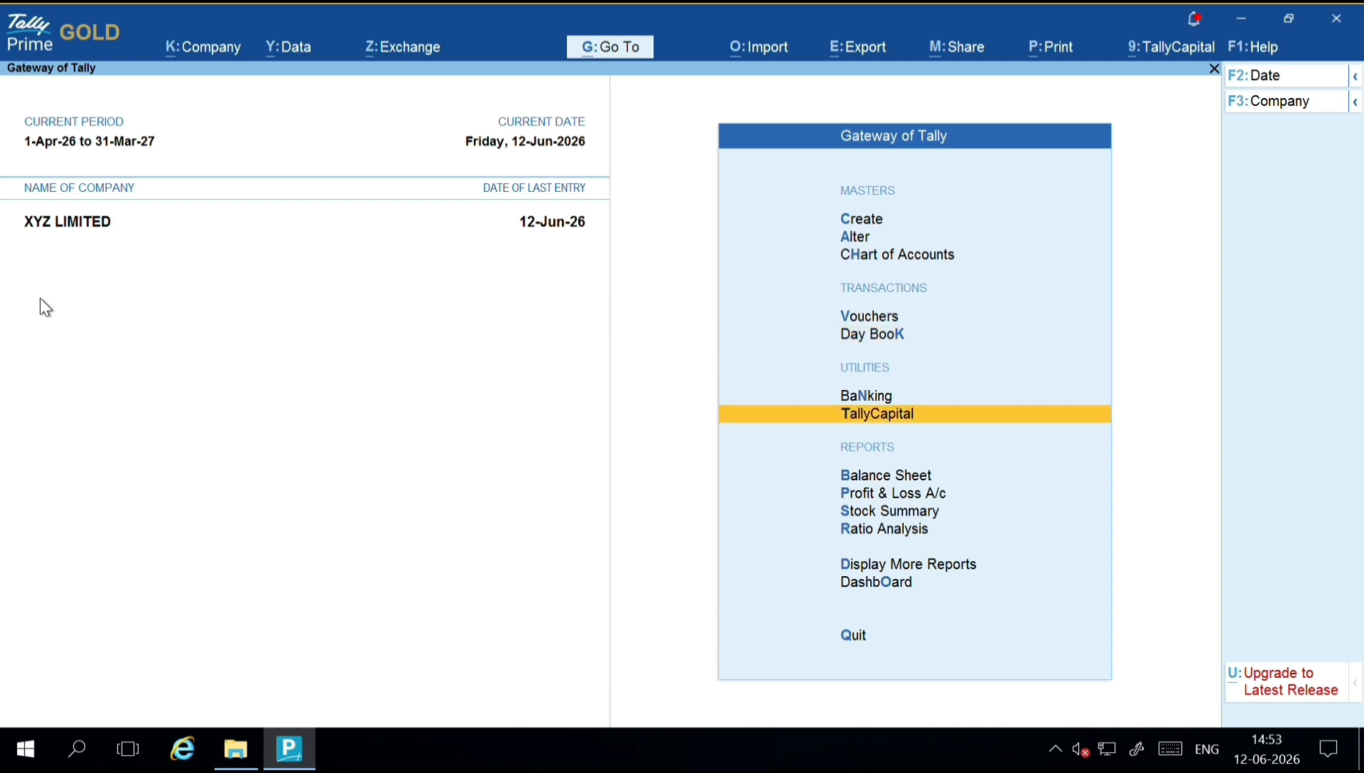
key(Return)
Open the ledger selection for the Ledger report in Account Books.
key(Down)
key(Down)
key(Down)
key(Down)
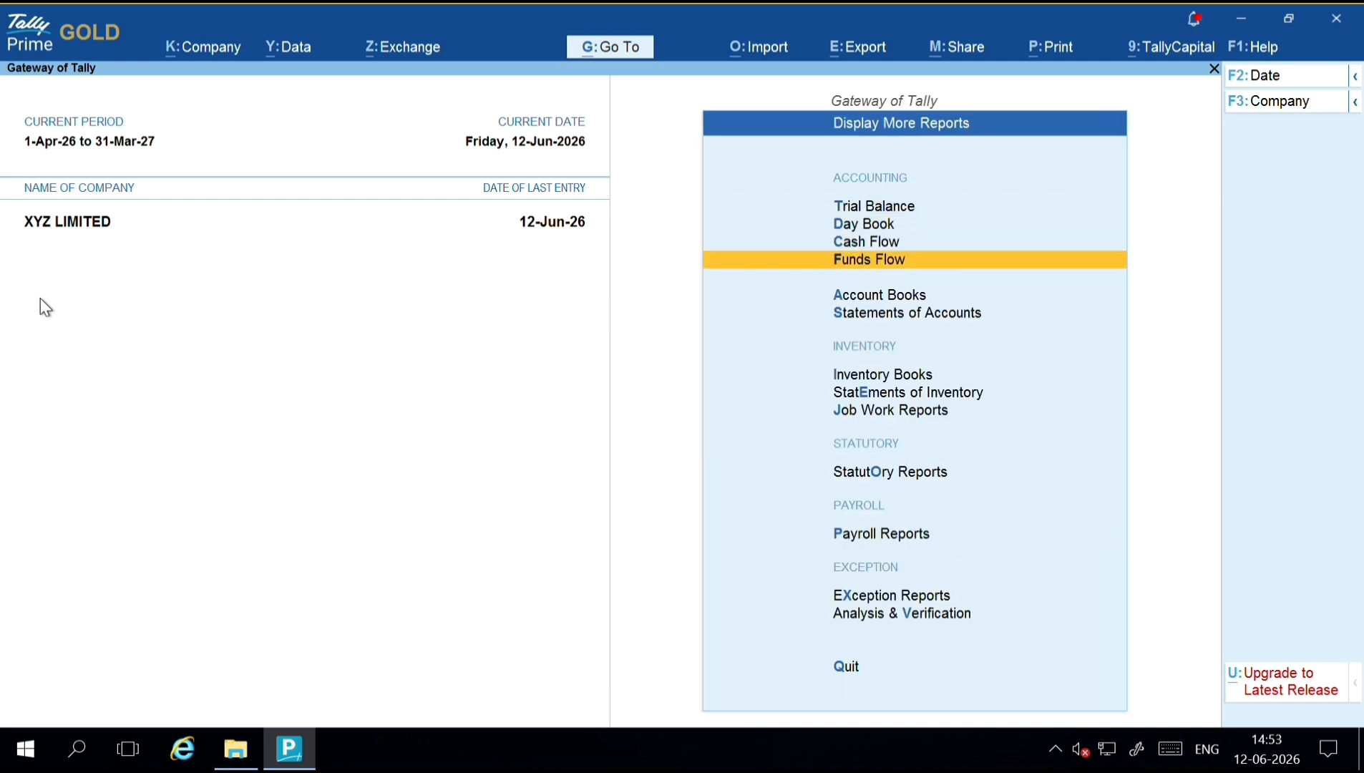
key(Return)
key(Down)
key(Return)
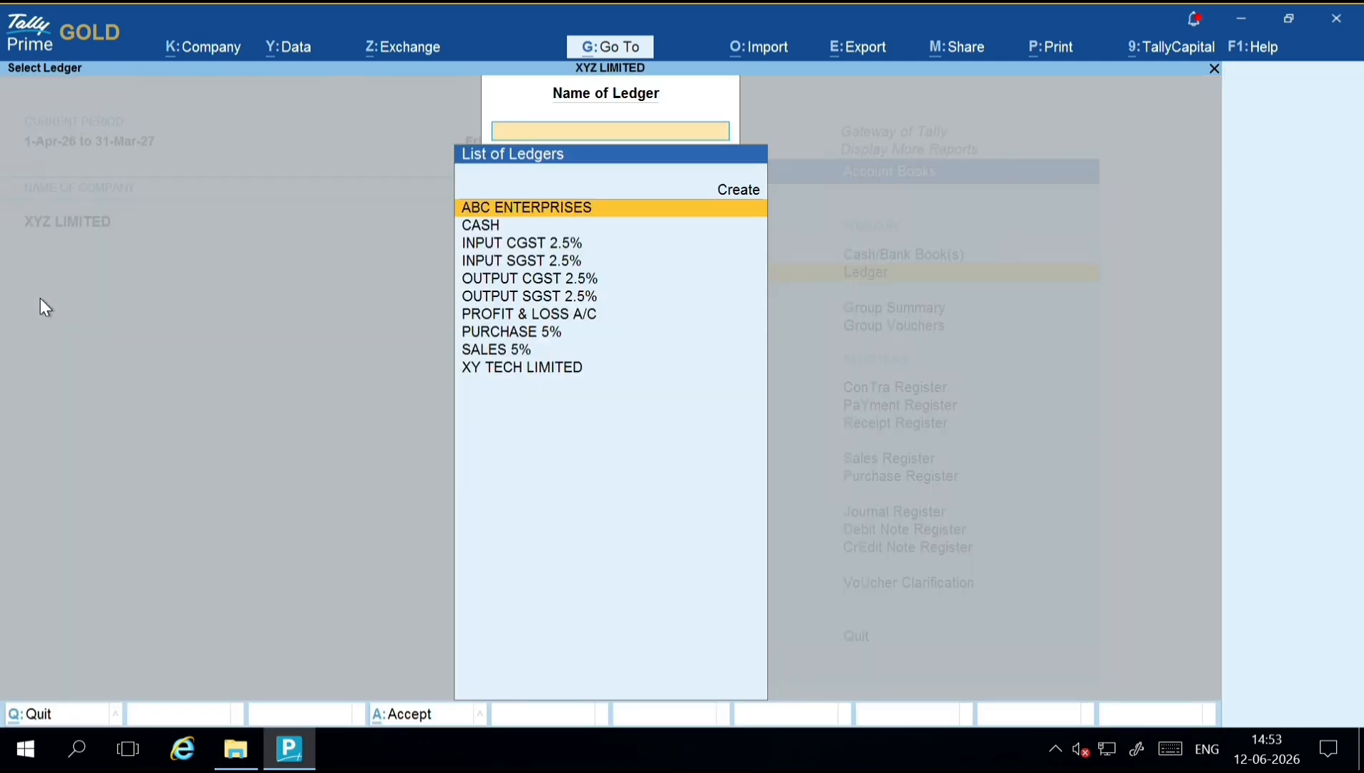
Show the XY TECH LIMITED ledger as a monthly summary.
key(Down)
key(Down)
key(Down)
key(Down)
key(Down)
key(Down)
key(Down)
key(Down)
key(Down)
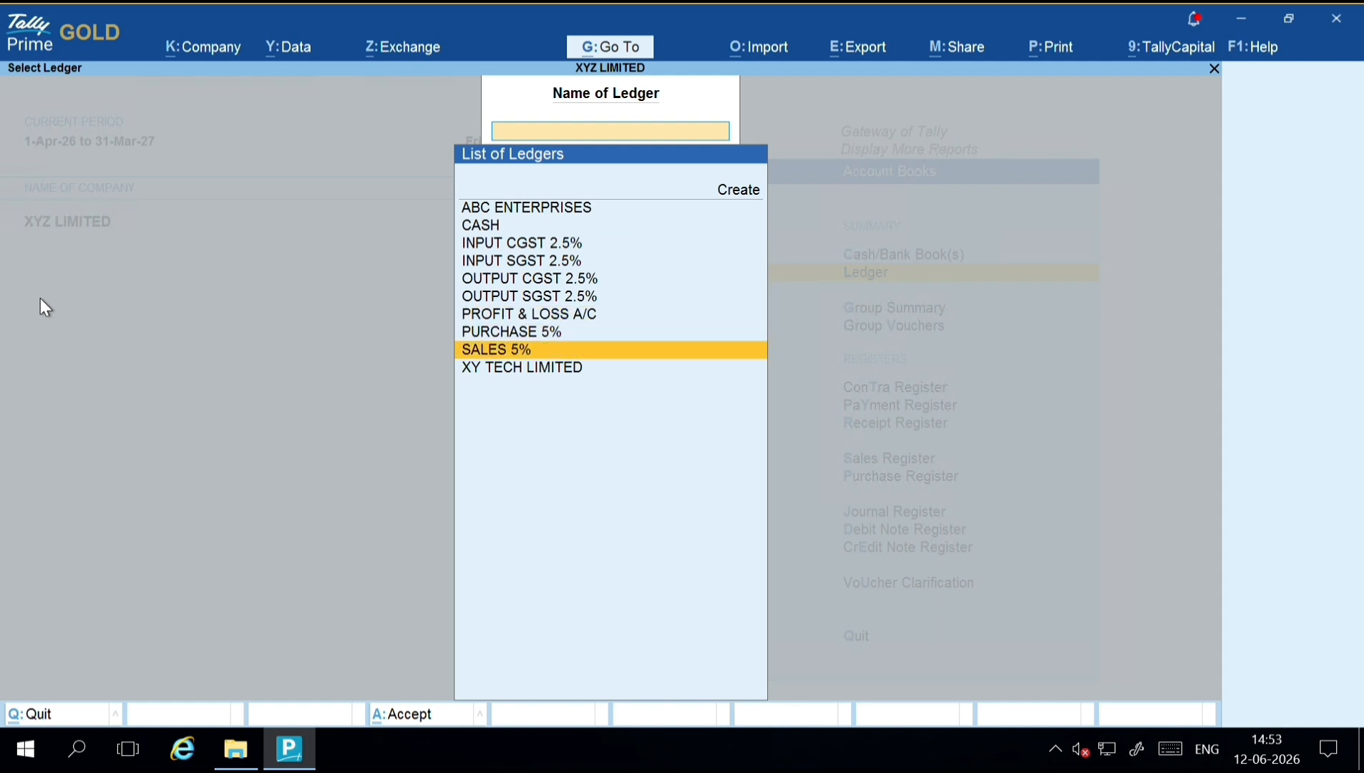
key(Return)
key(F6)
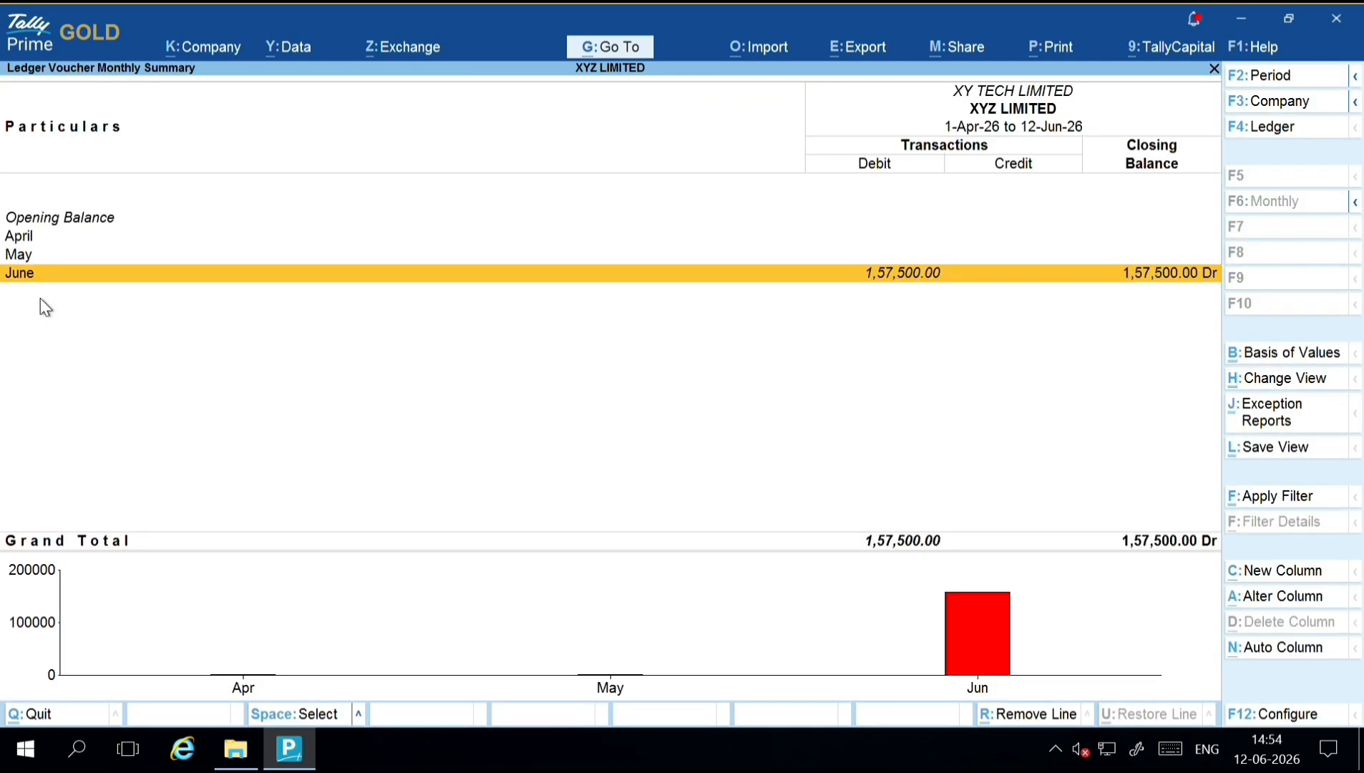
Open the June sales voucher from the XY TECH LIMITED ledger and bring up its print settings.
key(Return)
key(Return)
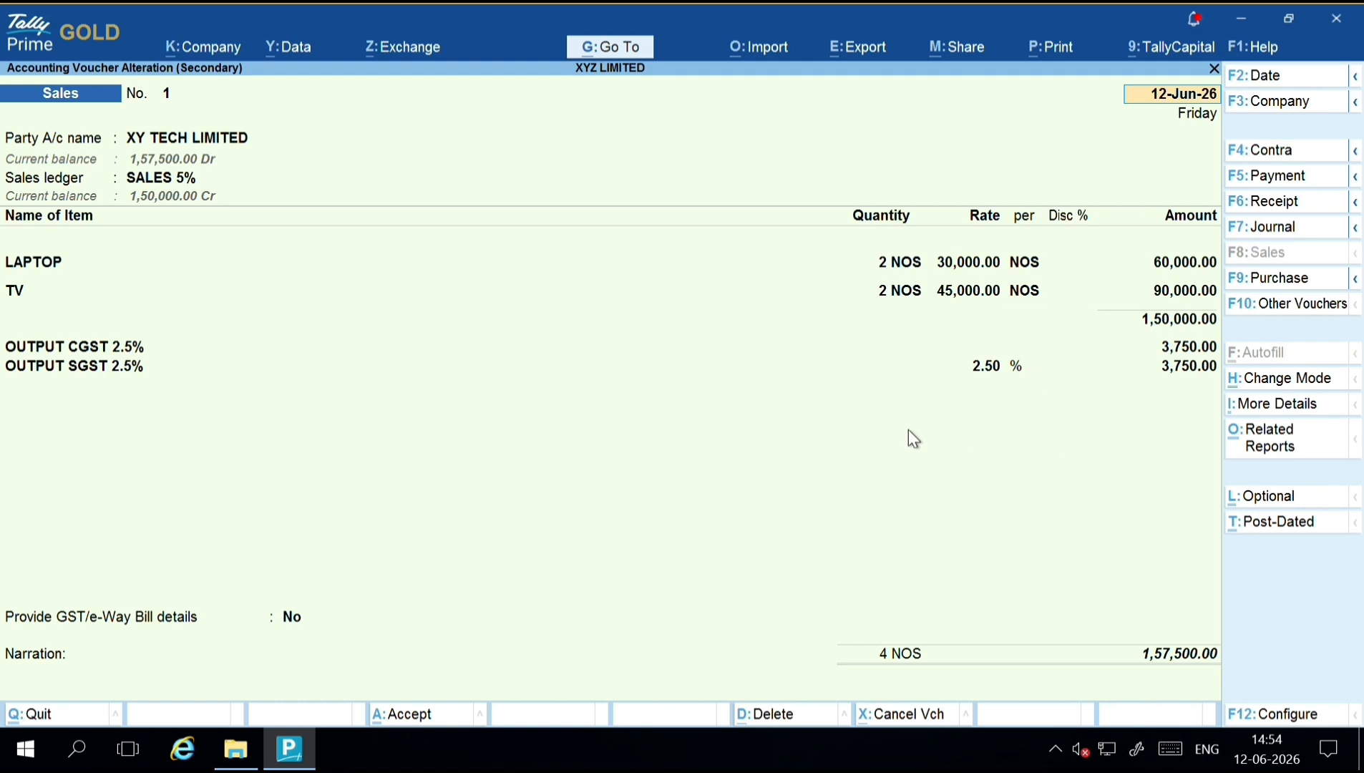
key(alt+p)
key(Return)
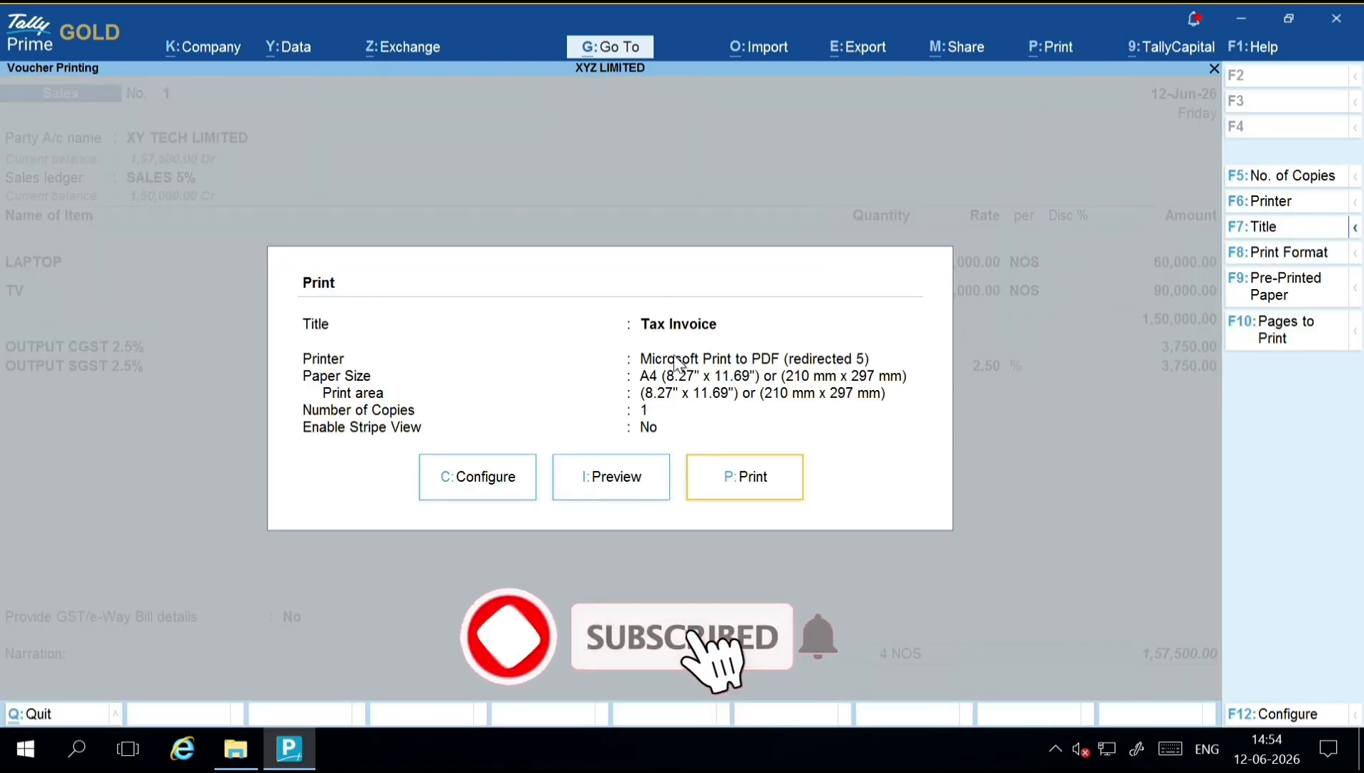
Set the printed voucher's title to SALE ORDER with no subtitle and preview the document.
click(1263, 227)
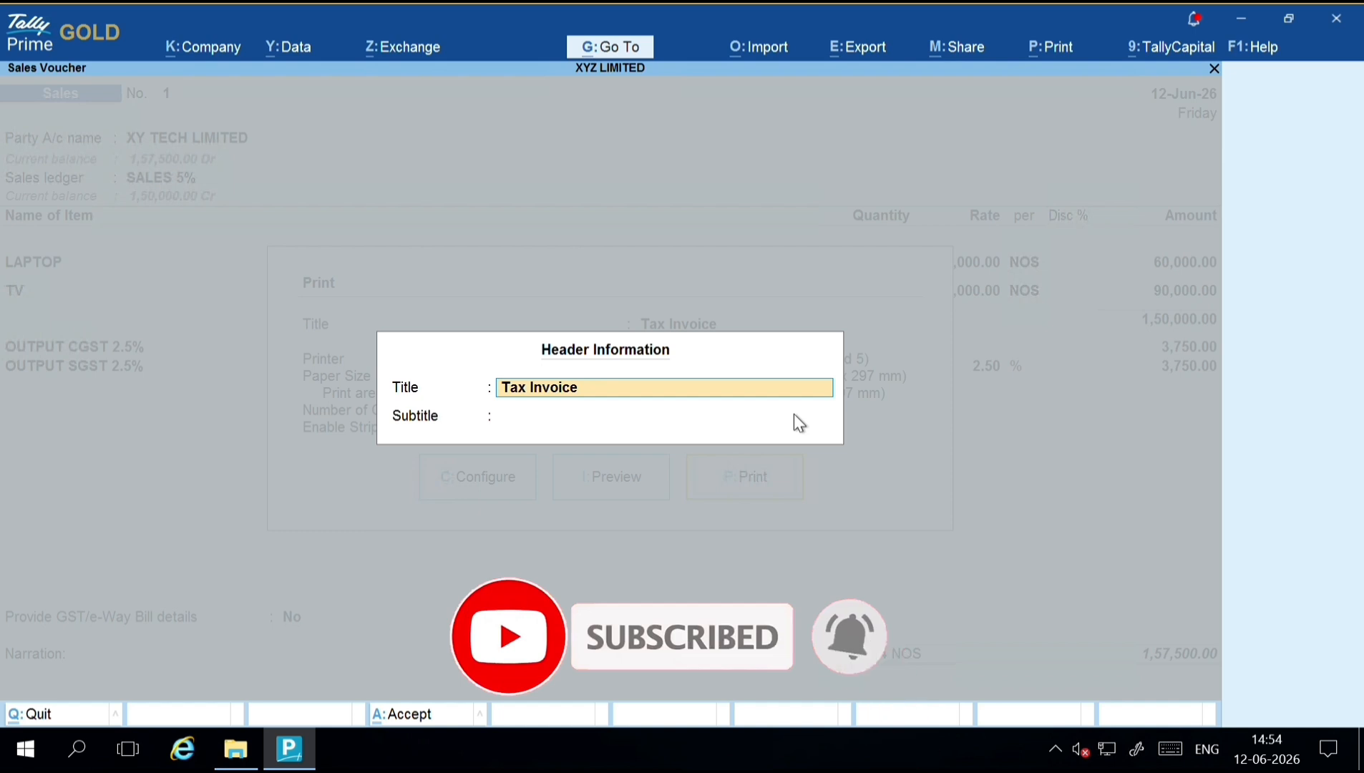
text(SALE OR)
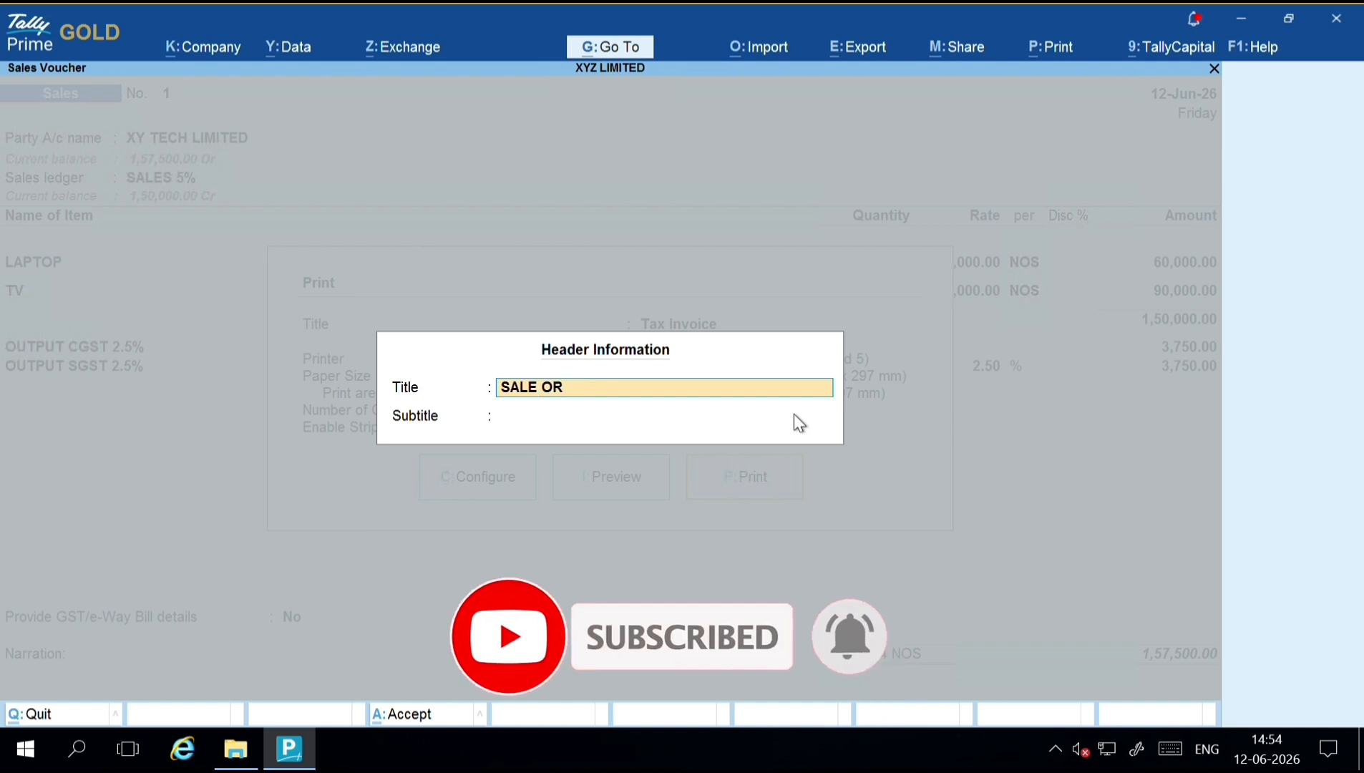
text(DER)
key(Return)
key(Return)
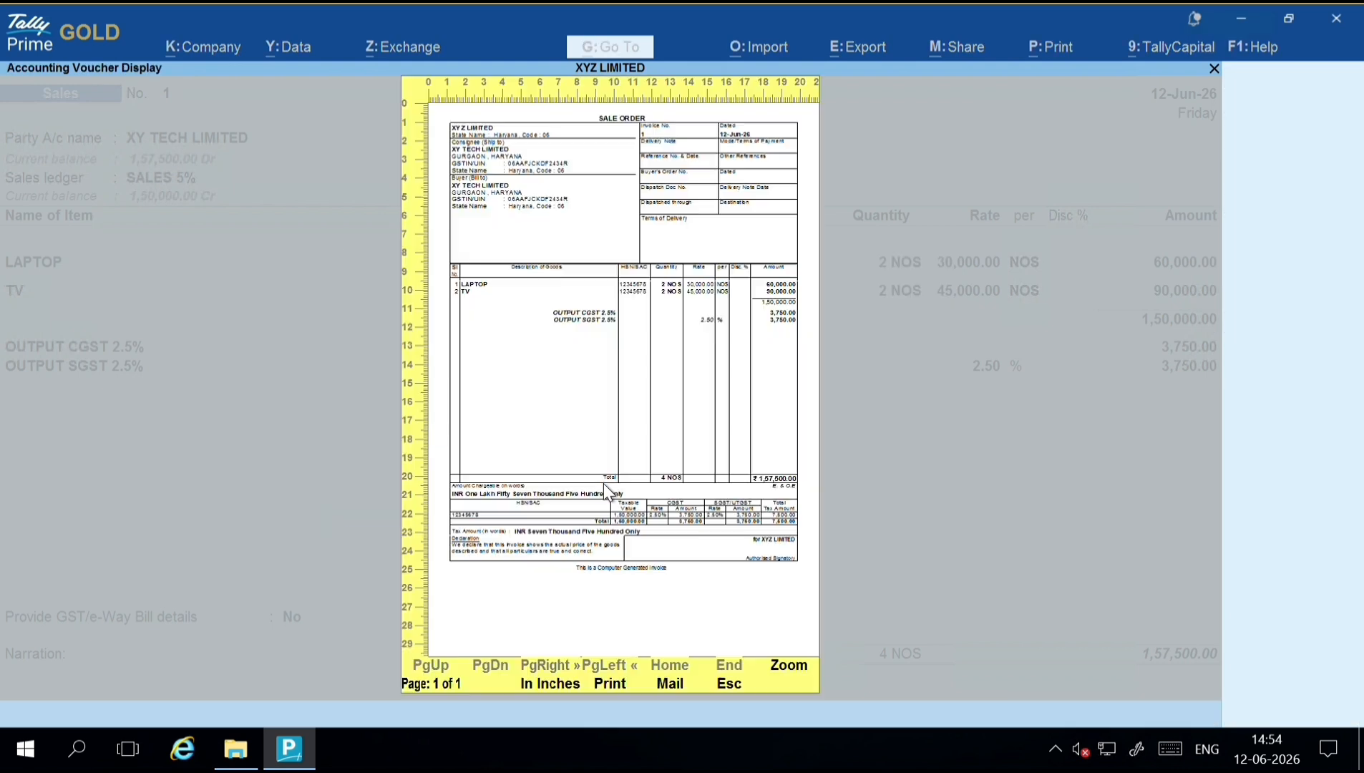
Zoom in on the SALE ORDER invoice preview, read it through to the declaration, and close the preview.
click(790, 669)
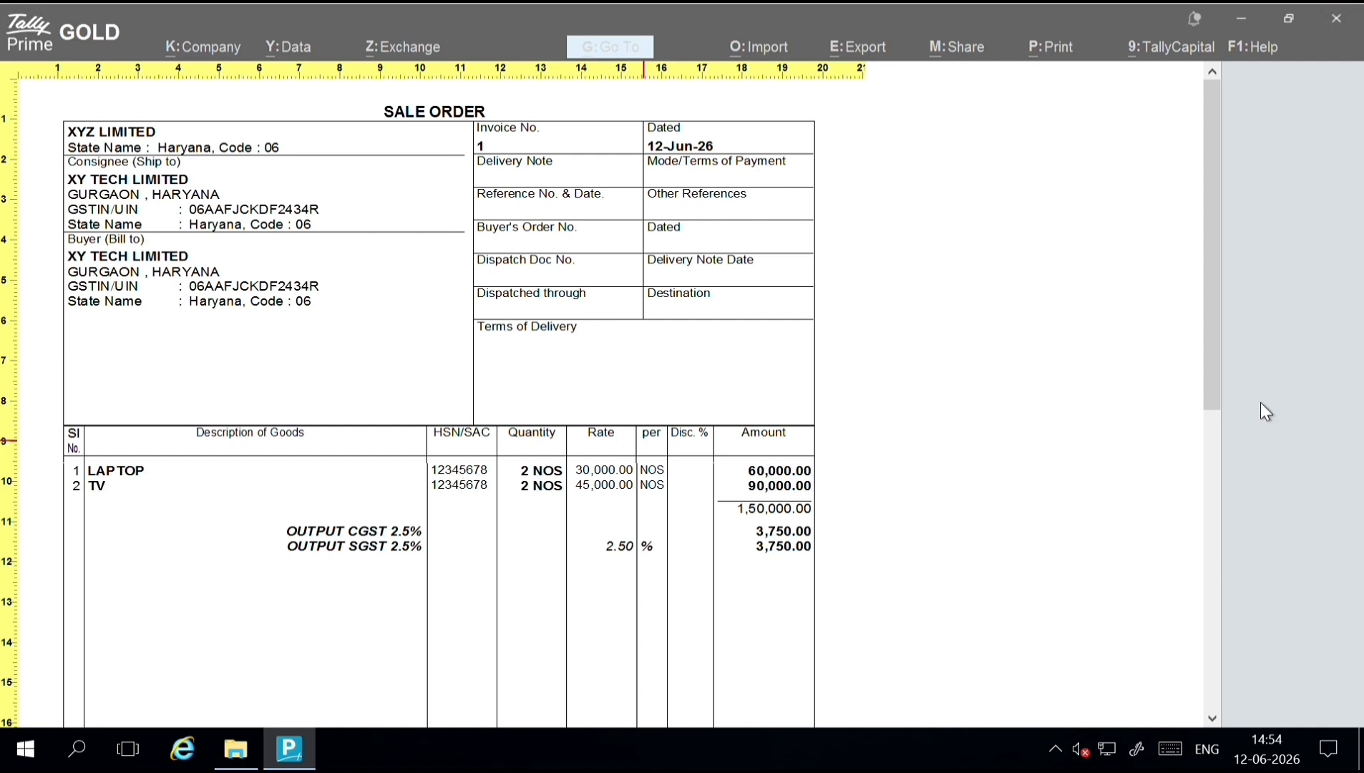
drag(1214, 307, 1220, 408)
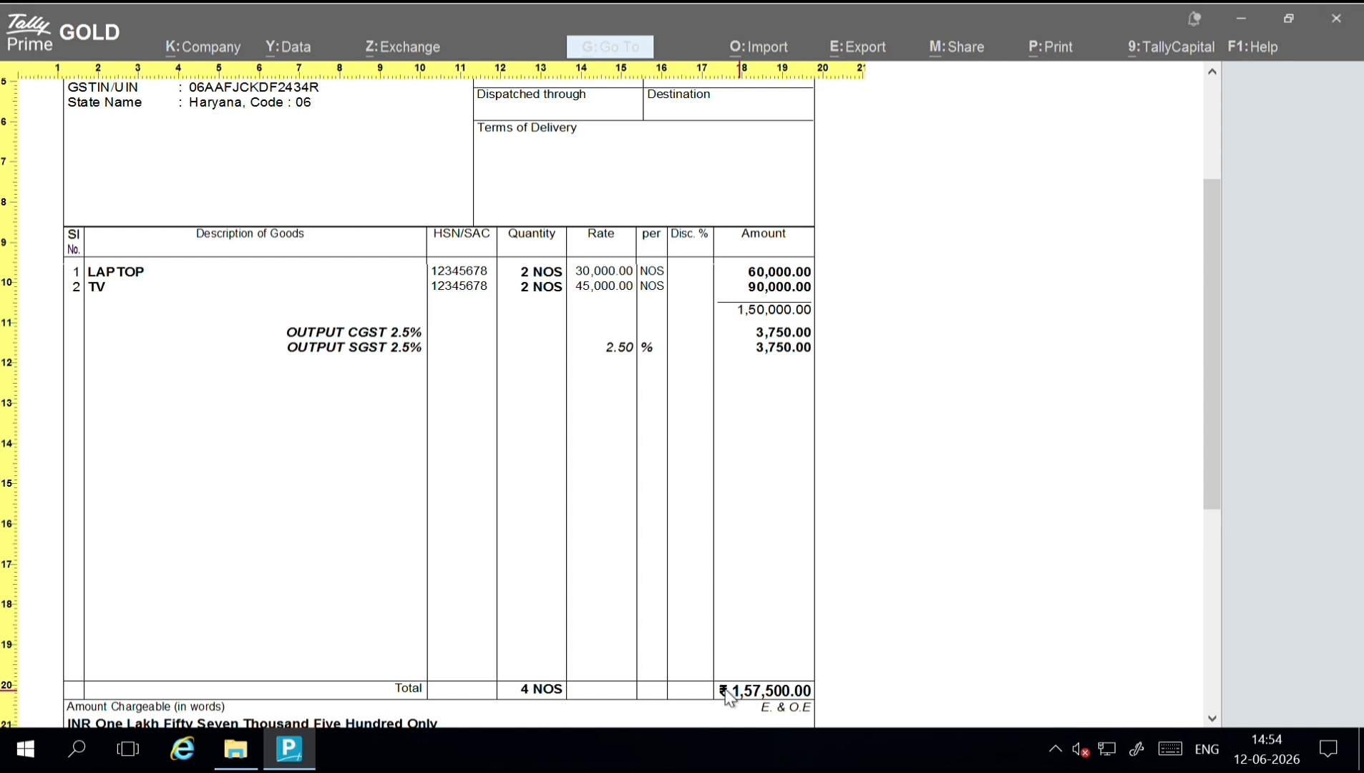
drag(1220, 411, 1224, 533)
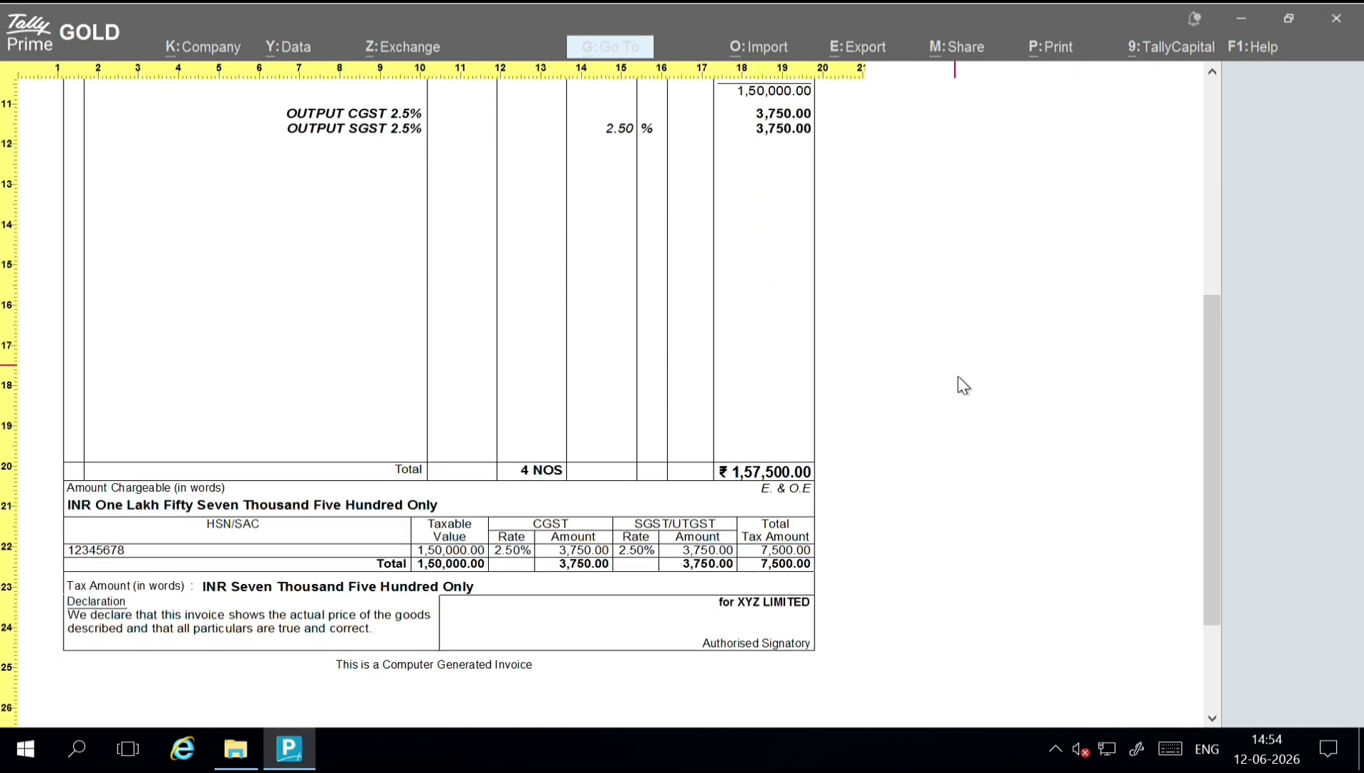
key(Escape)
key(Escape)
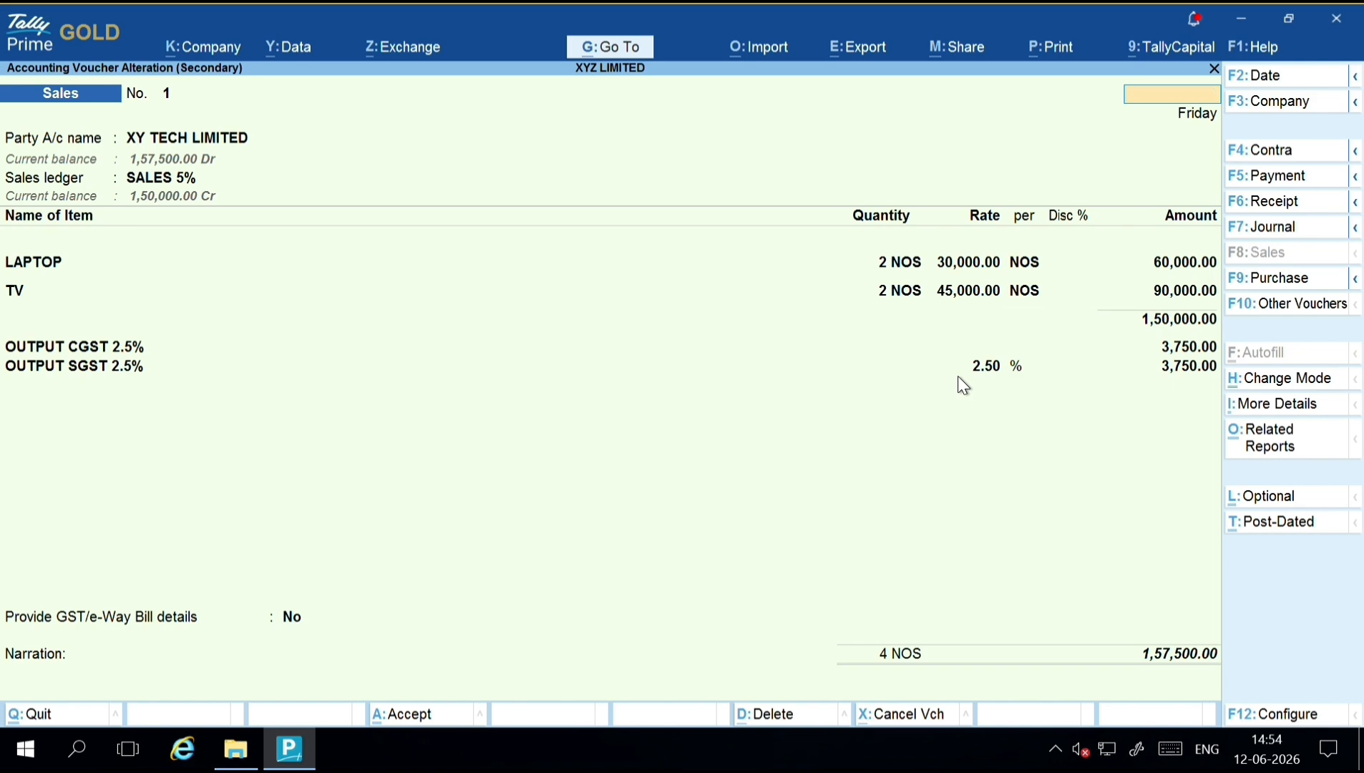
Leave the XY TECH LIMITED sales voucher and its ledger reports and return to the Gateway of Tally.
key(Escape)
key(y)
key(Escape)
key(Escape)
key(Escape)
key(Escape)
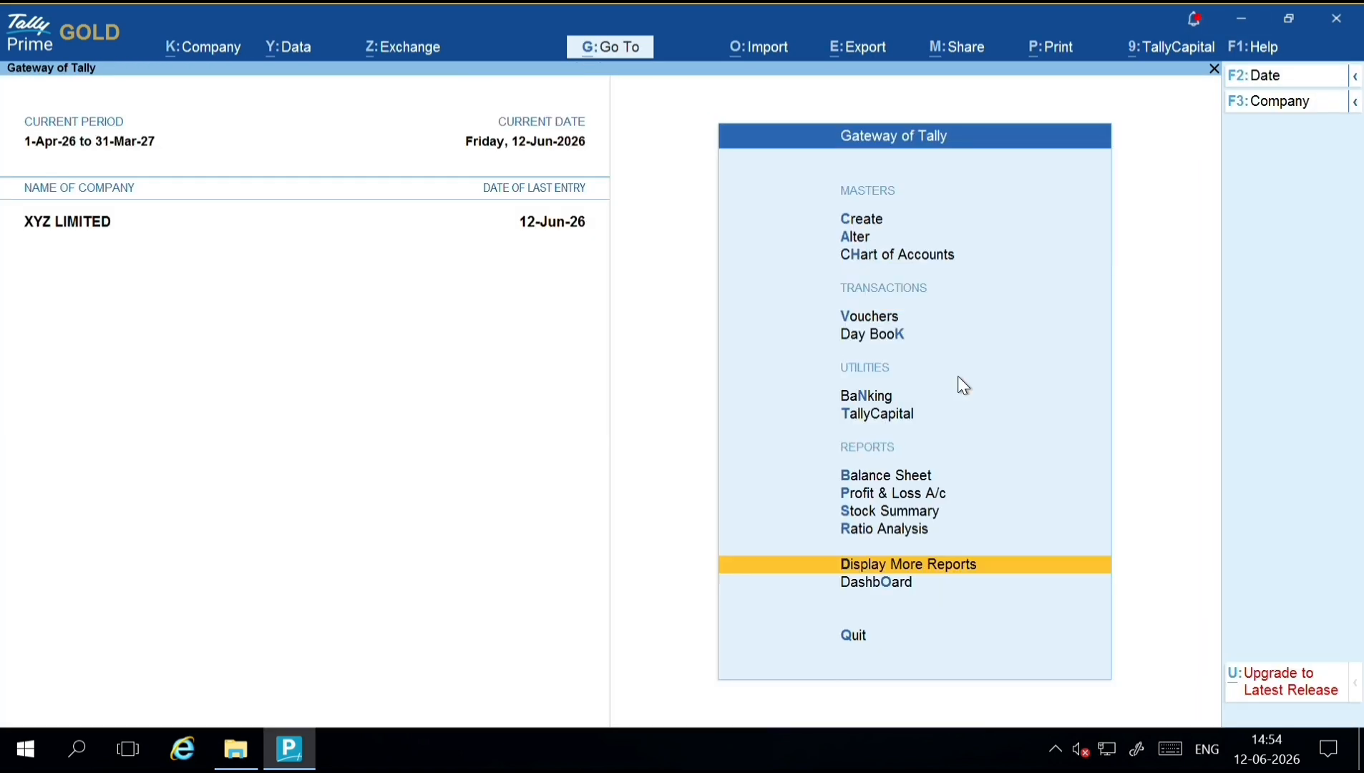
Open the Stock Summary and check the monthly inward and outward movement of LAPTOP.
key(Up)
key(Up)
key(Up)
key(Down)
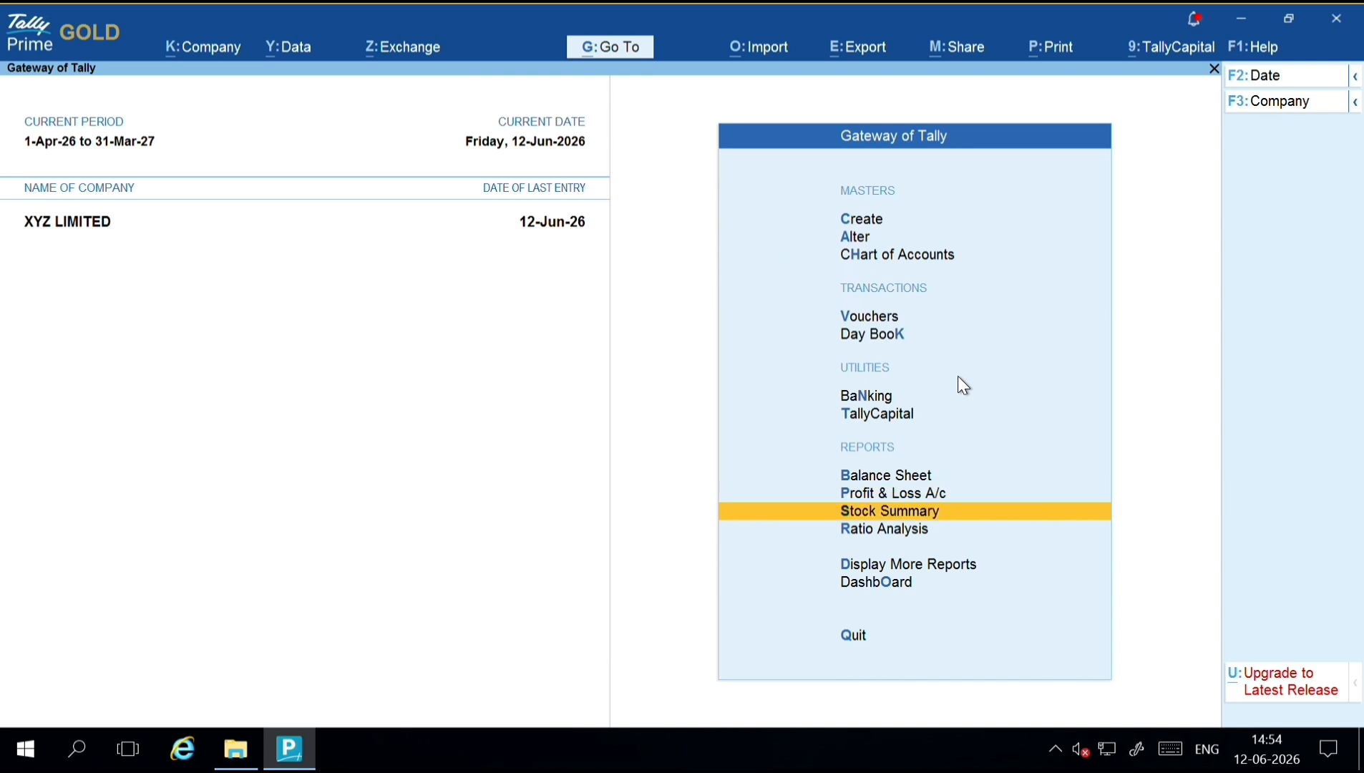
key(Return)
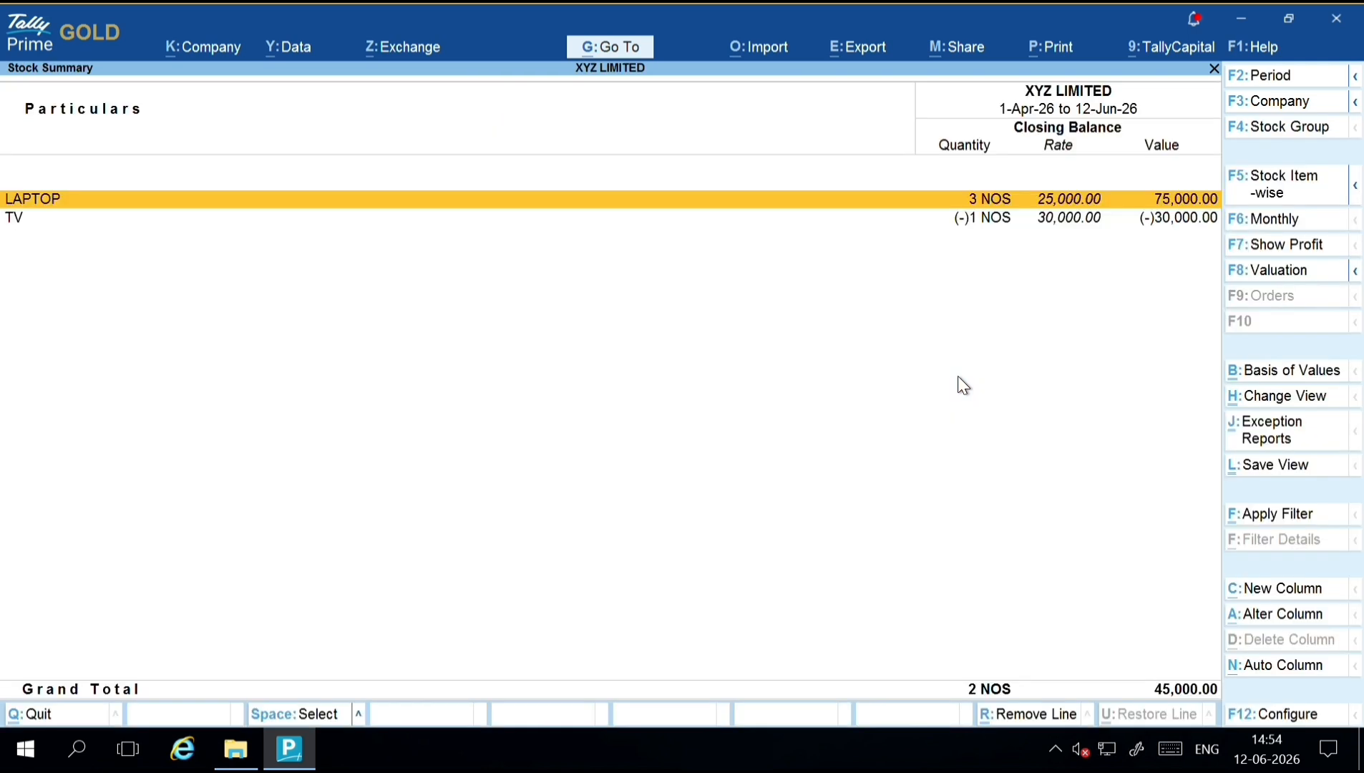
key(Return)
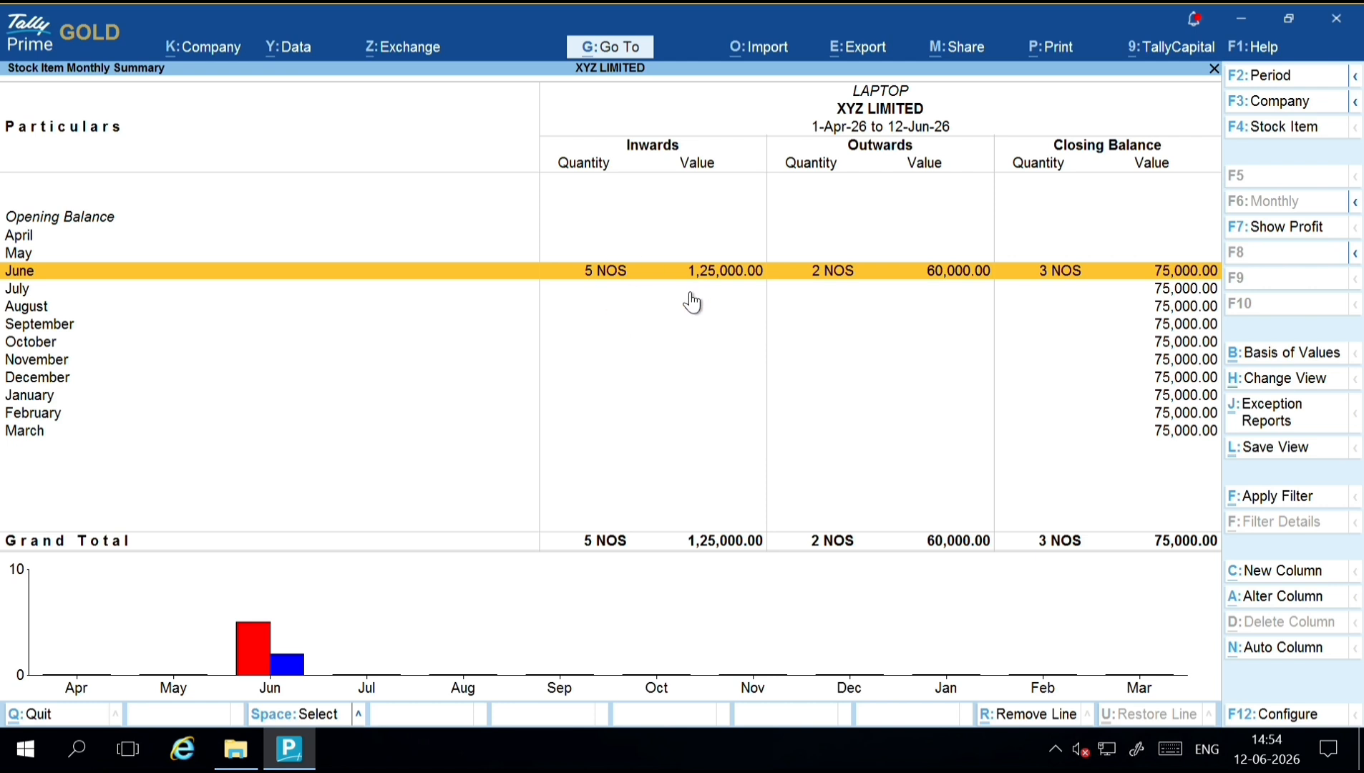
key(Escape)
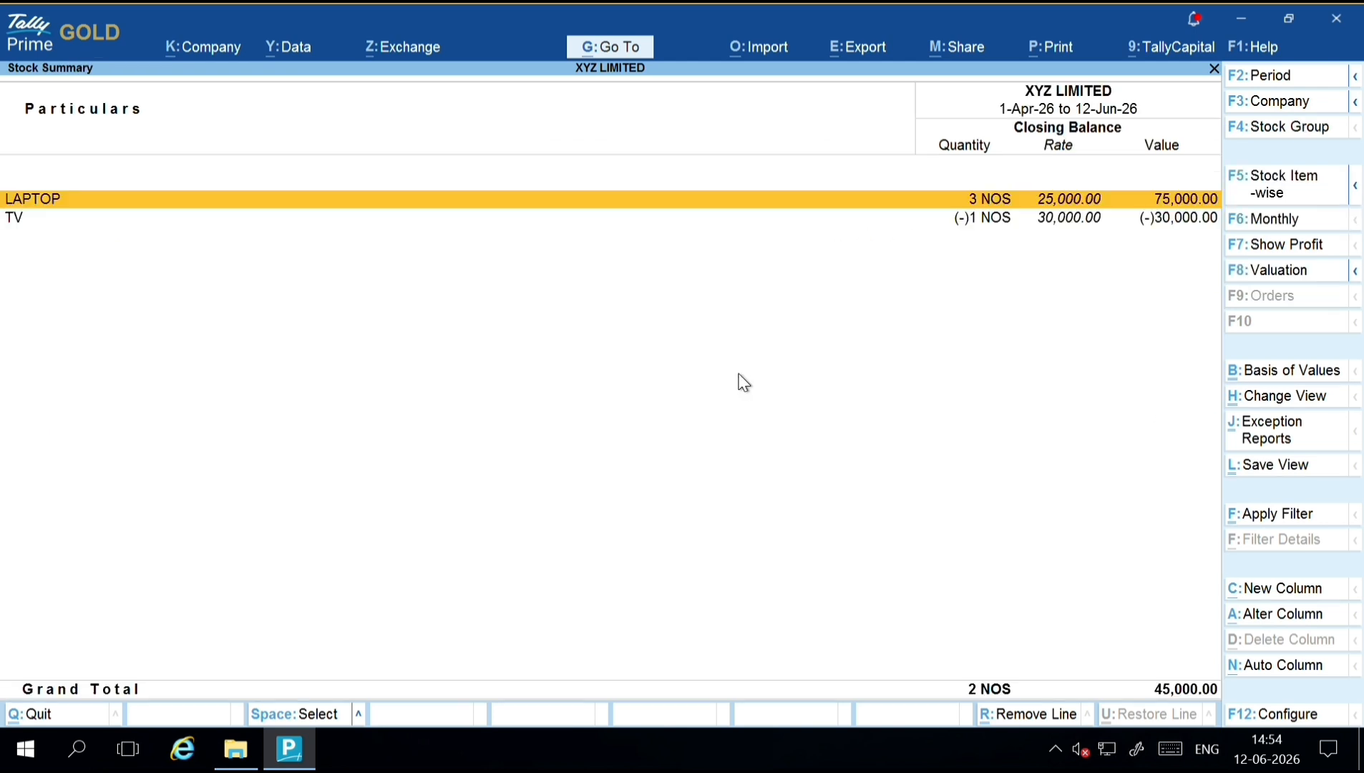
Open the XY TECH LIMITED sales voucher from TV's June stock item vouchers in the Stock Summary.
key(Down)
key(Return)
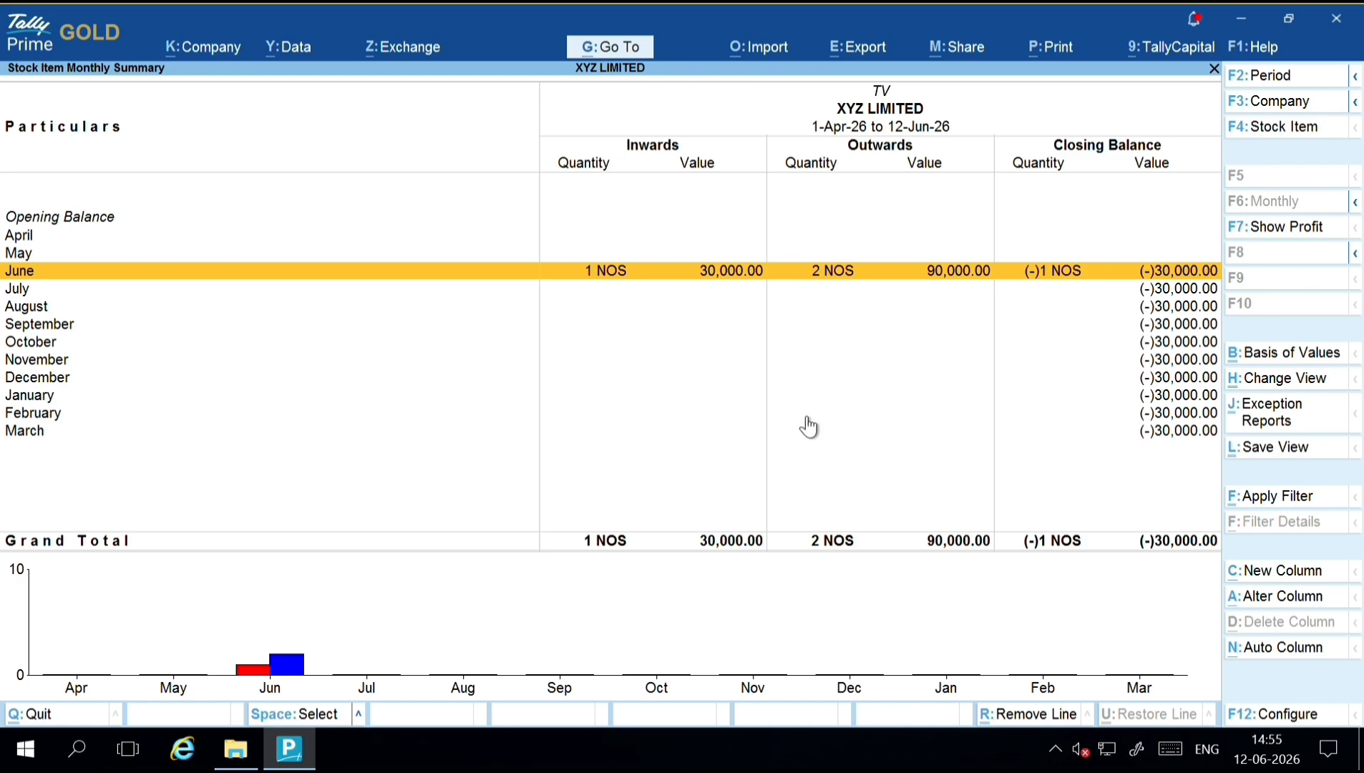
key(Return)
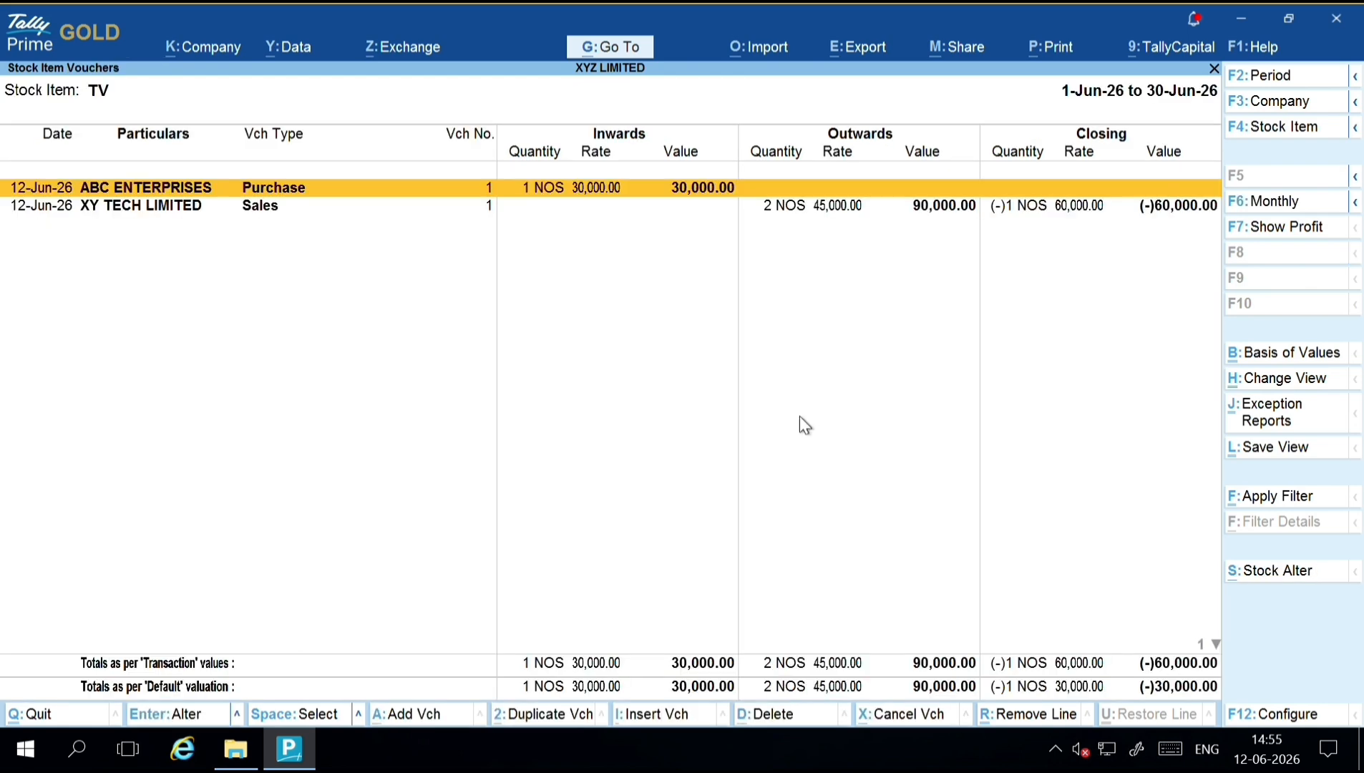
key(Down)
key(Return)
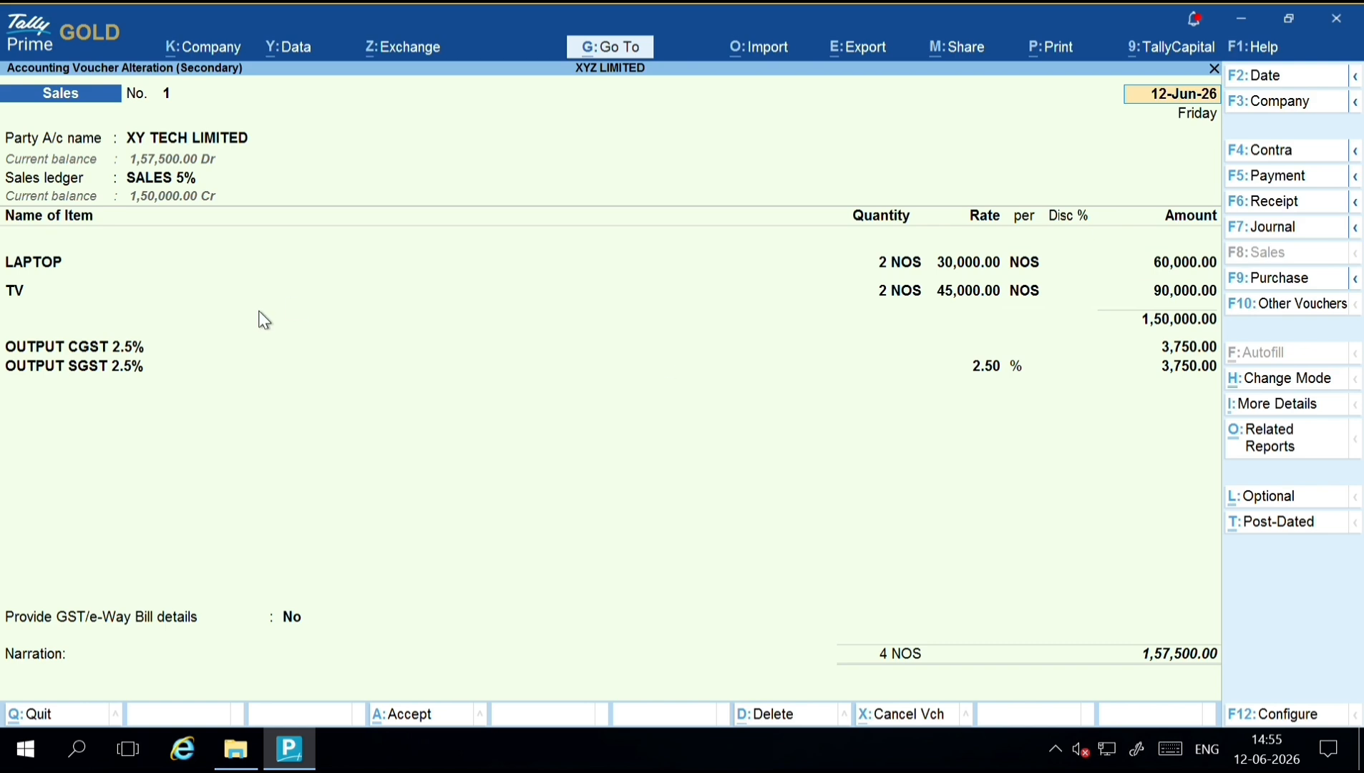
Set the quantity of TV in the sales voucher to 1 NOS and carry the change through the tax lines.
click(15, 295)
key(Return)
key(Return)
key(Return)
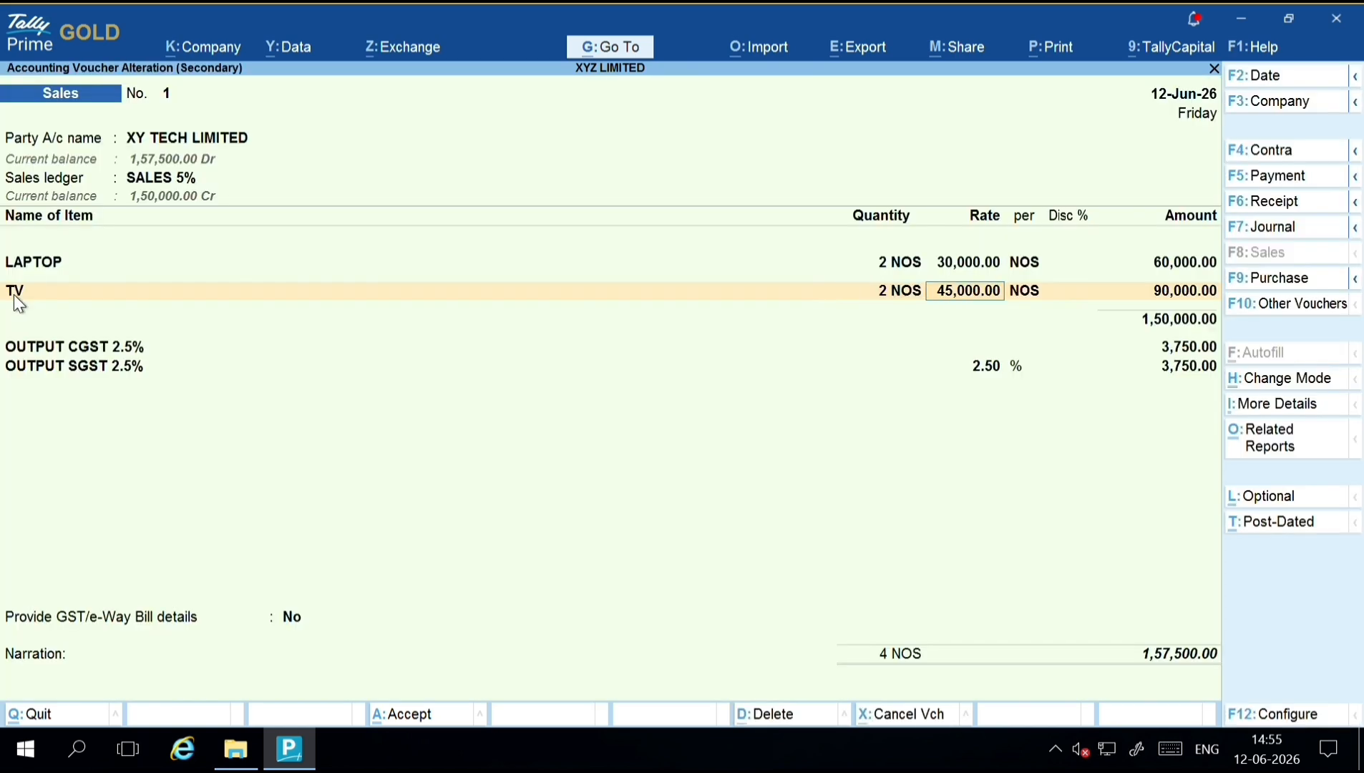
key(BackSpace)
key(BackSpace)
text(1)
key(Return)
key(Return)
key(Return)
key(Return)
key(Return)
key(Return)
key(Return)
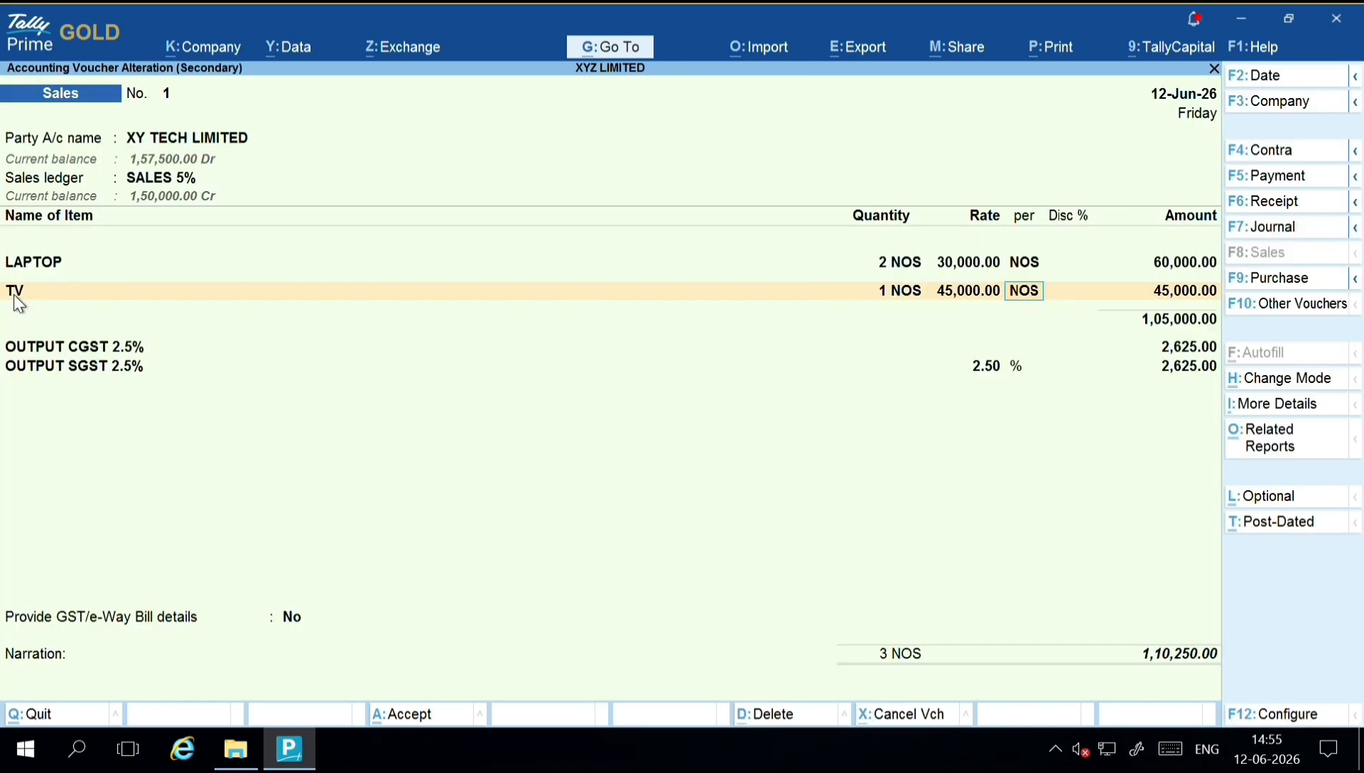
key(Return)
key(Return)
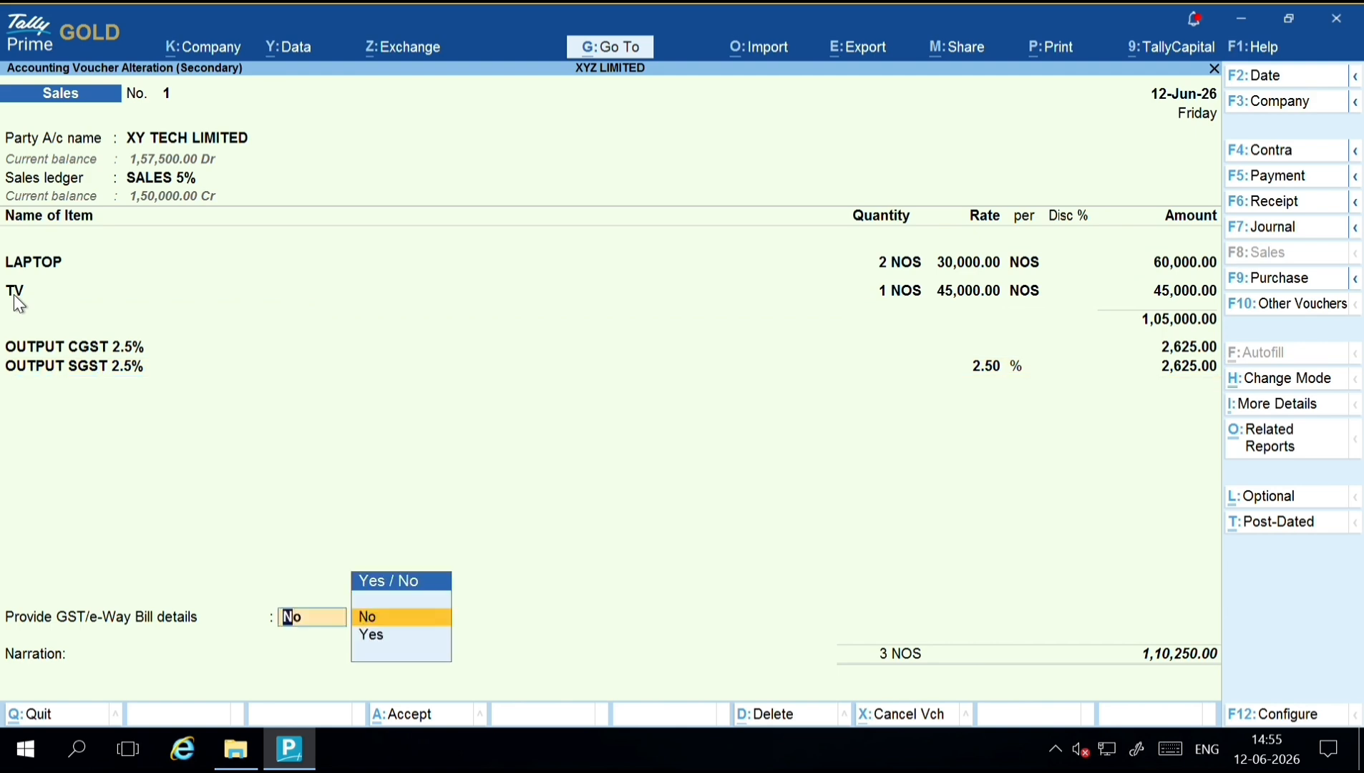
Keep GST/e-Way Bill details at No, save the altered sales voucher, and return to TV's monthly summary.
key(Return)
key(Down)
key(Return)
key(Return)
key(Return)
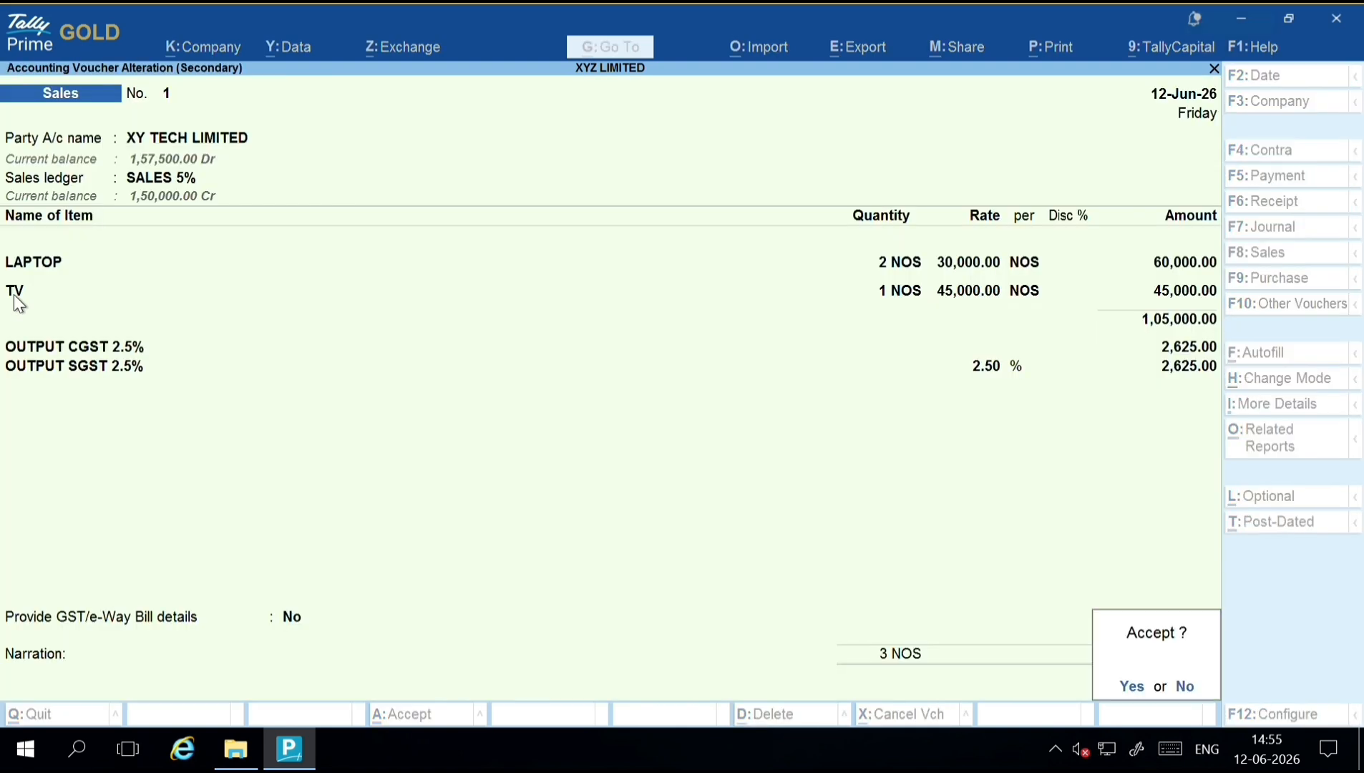
key(Return)
key(n)
key(Escape)
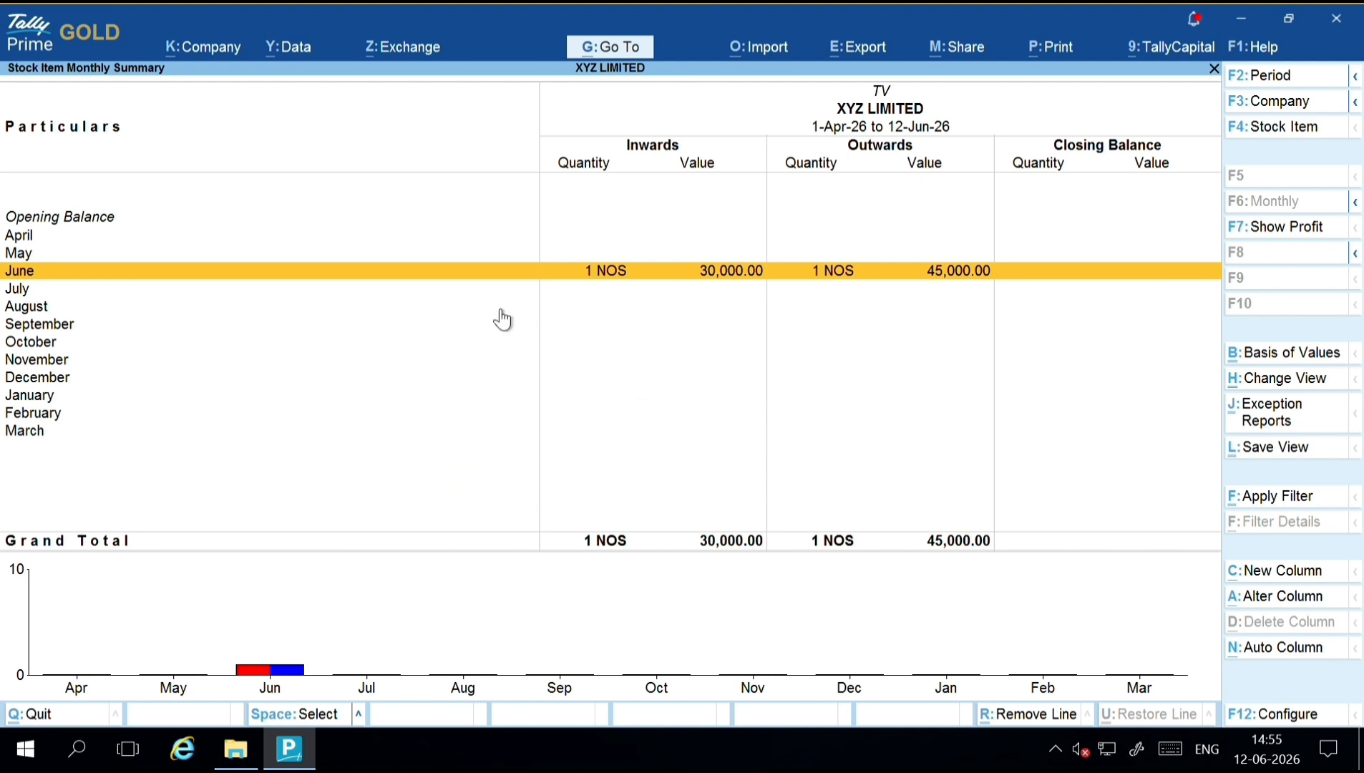
Review the Stock Summary and LAPTOP's monthly figures, and return to the Gateway of Tally.
key(Escape)
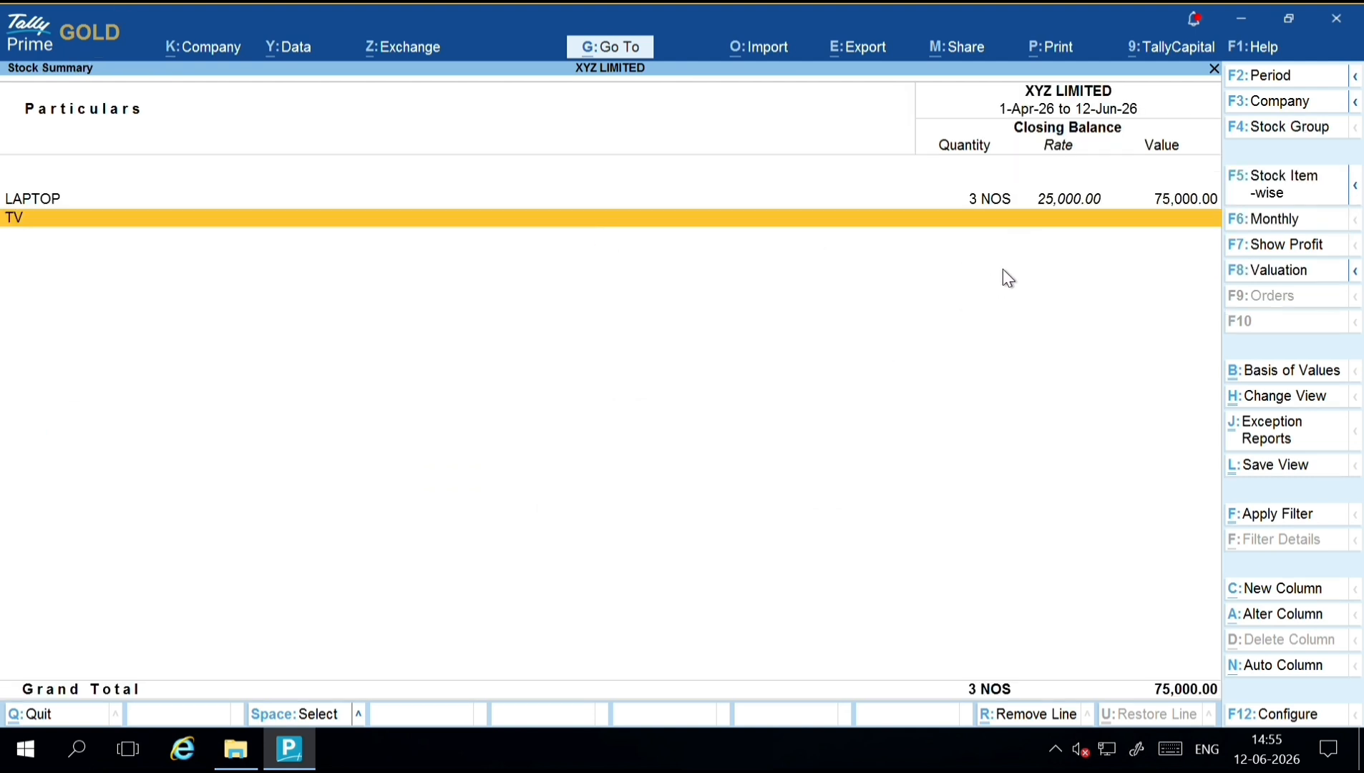
key(Up)
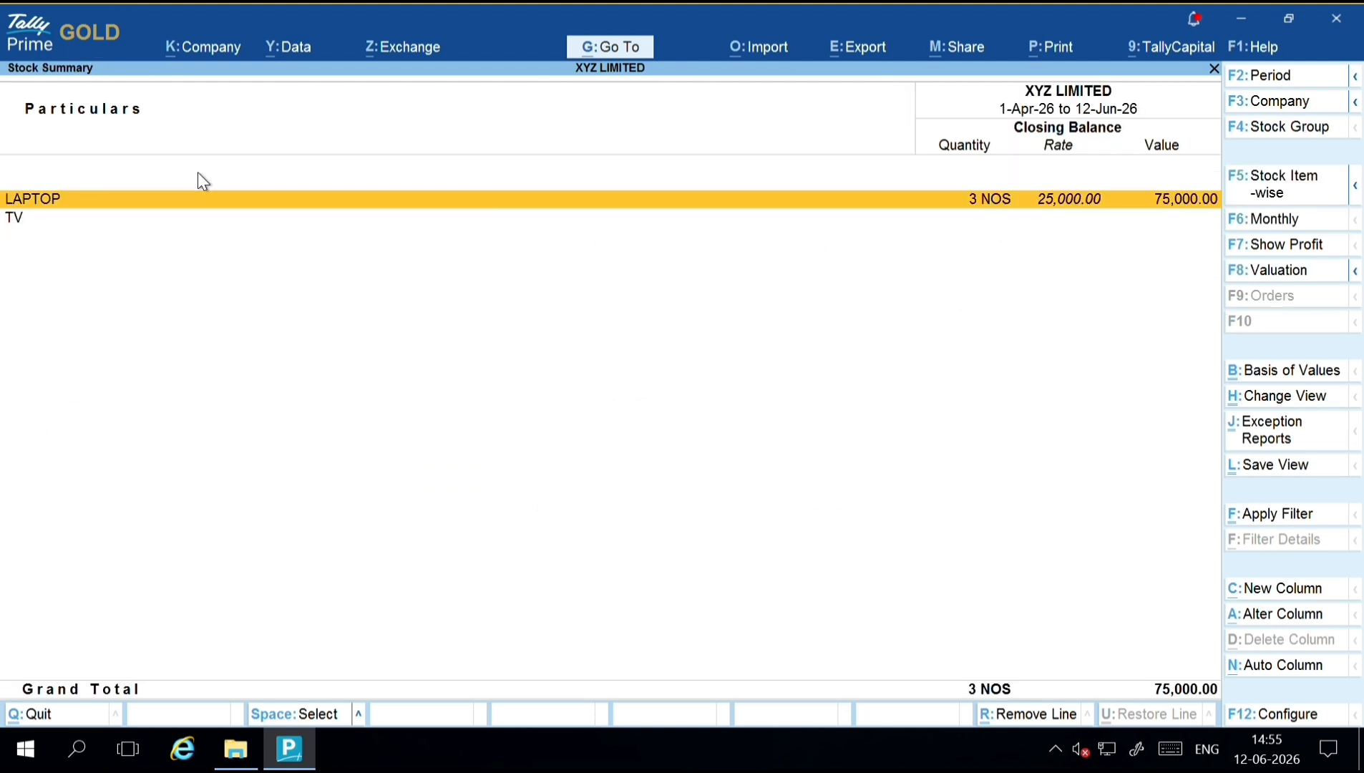
key(Return)
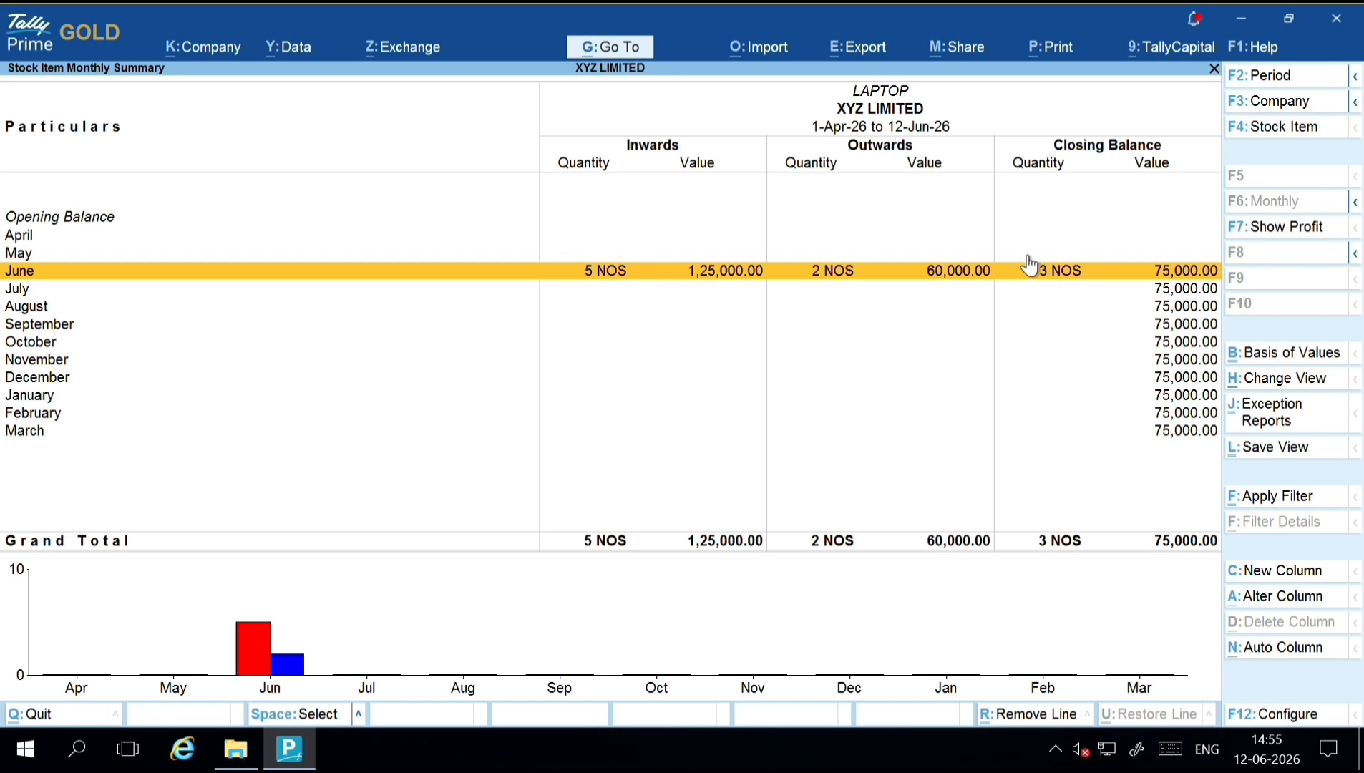
key(Escape)
key(Escape)
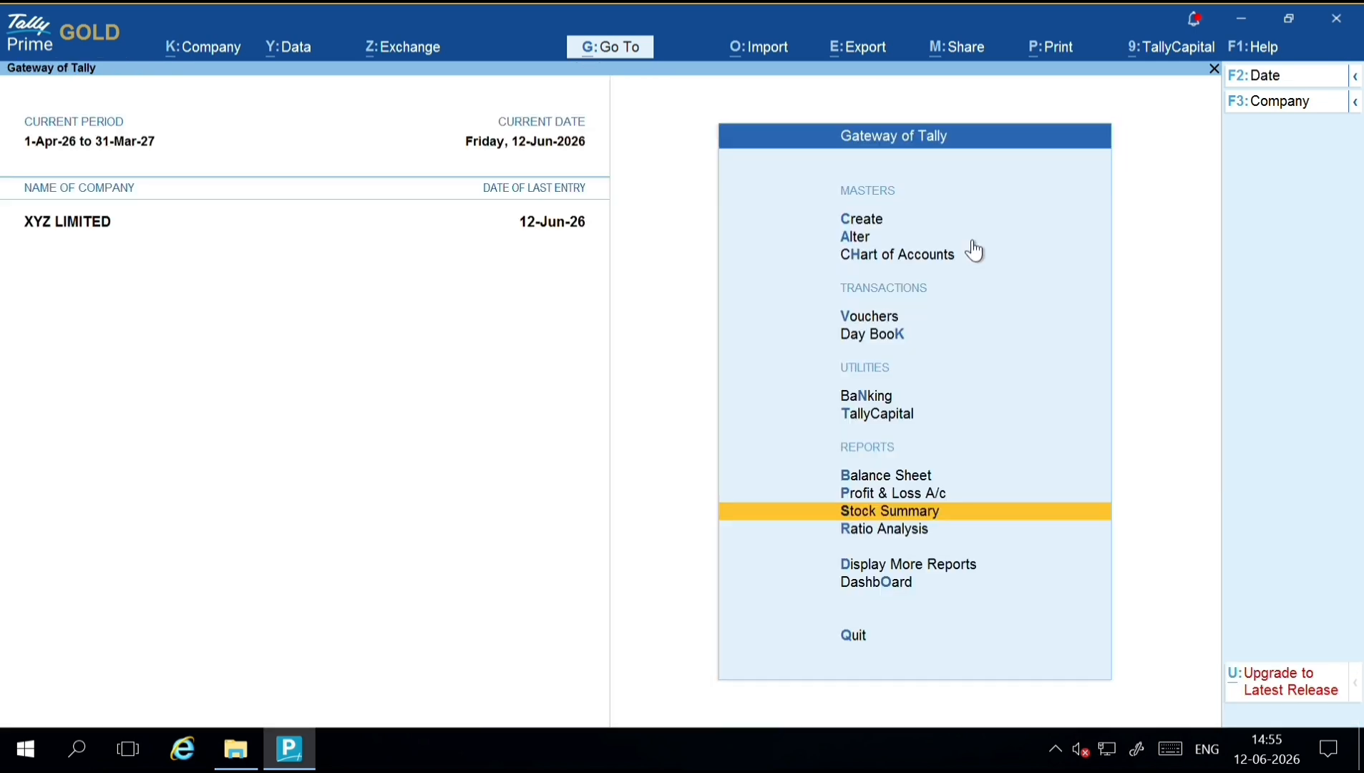
Open the Profit & Loss A/c and inspect Sales Accounts down to the June vouchers of the SALES 5% ledger.
key(Up)
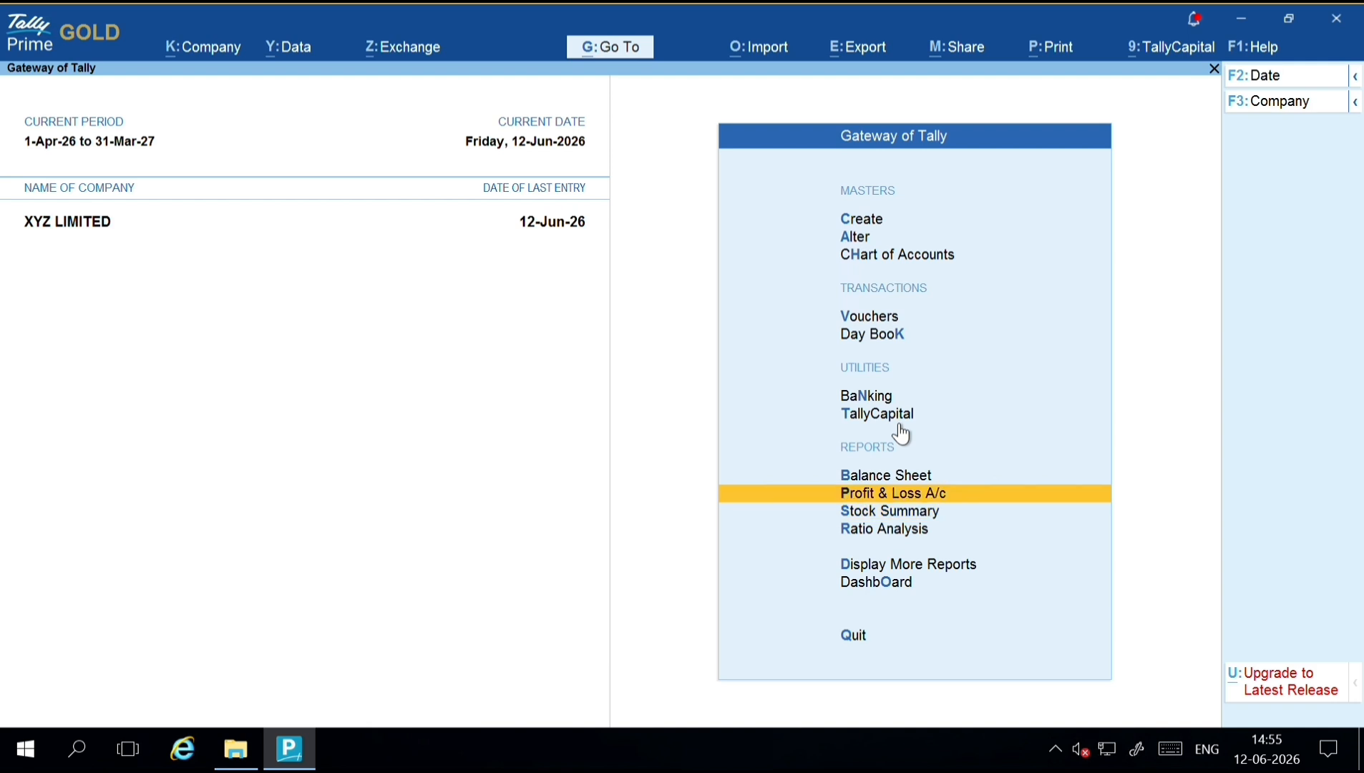
key(Return)
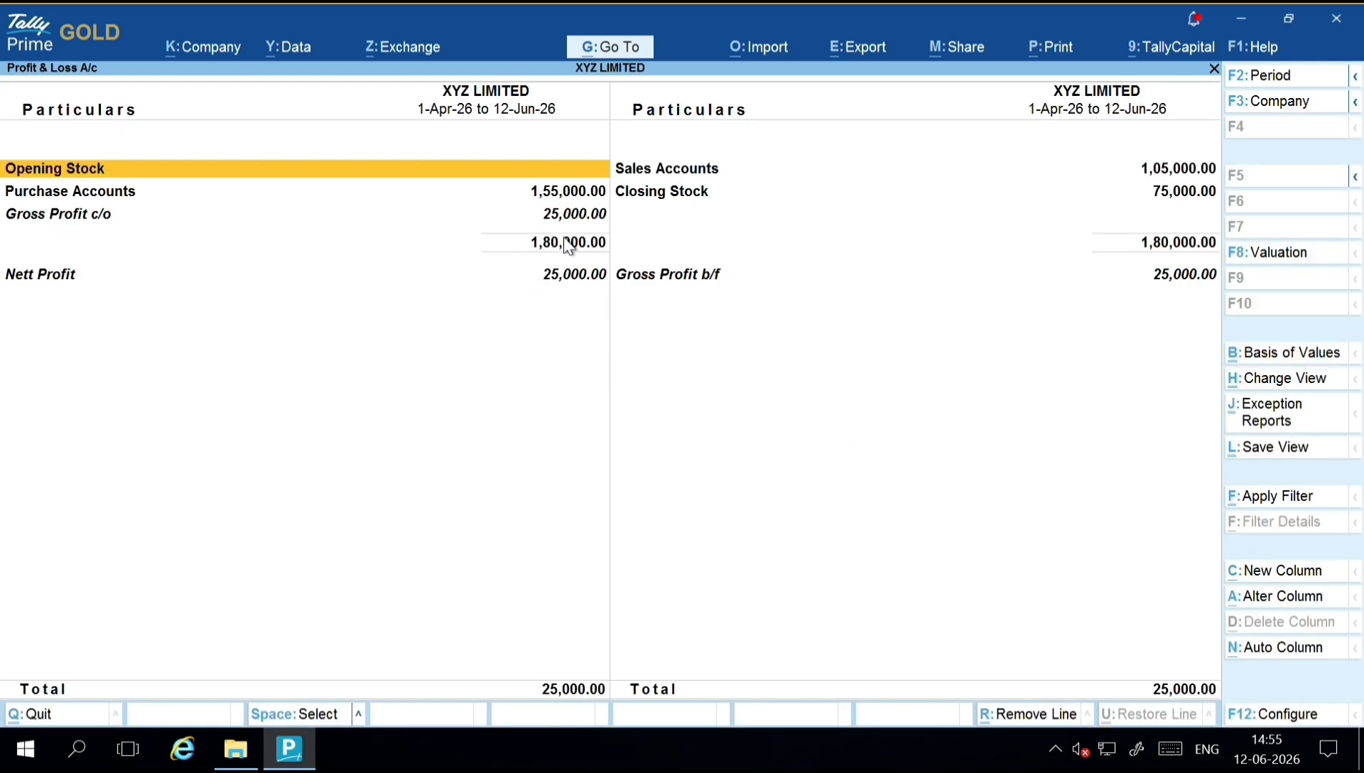
key(Right)
key(Return)
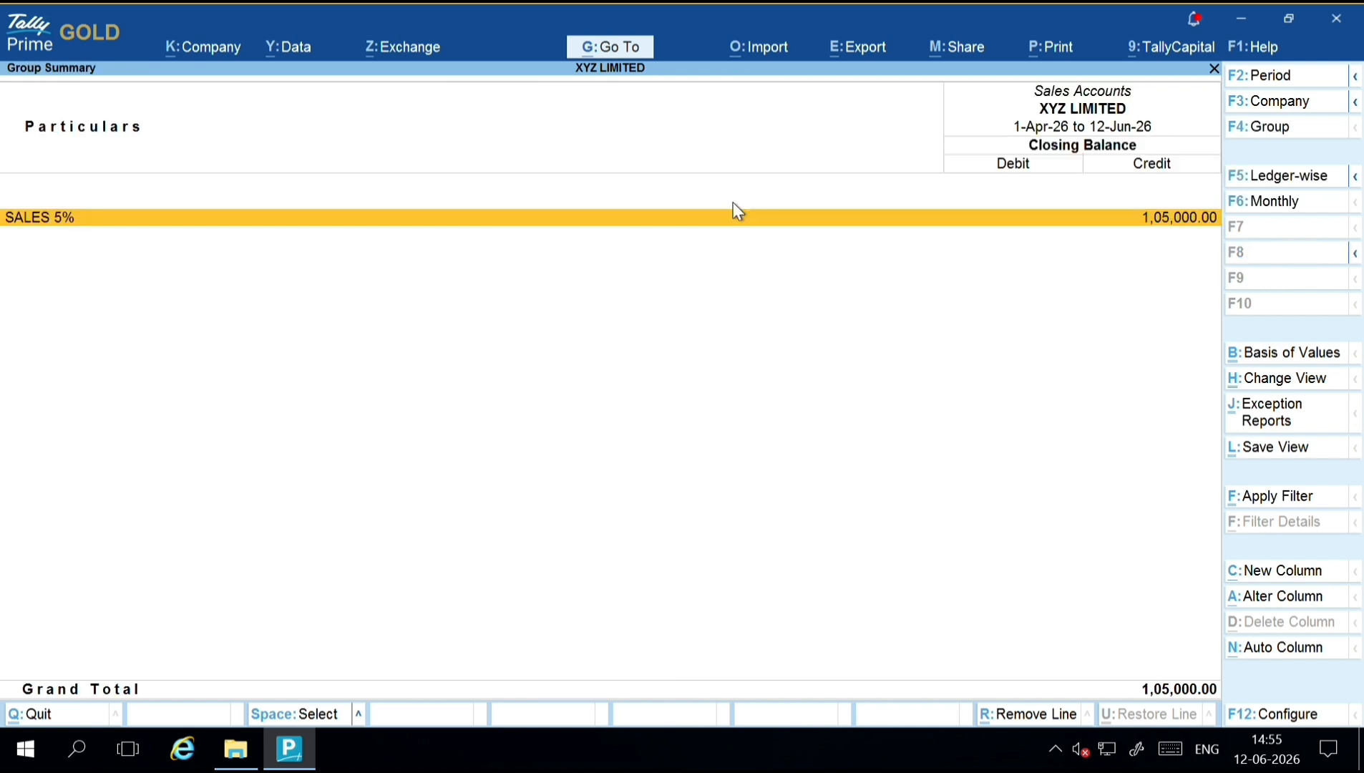
key(Return)
key(Return)
key(Escape)
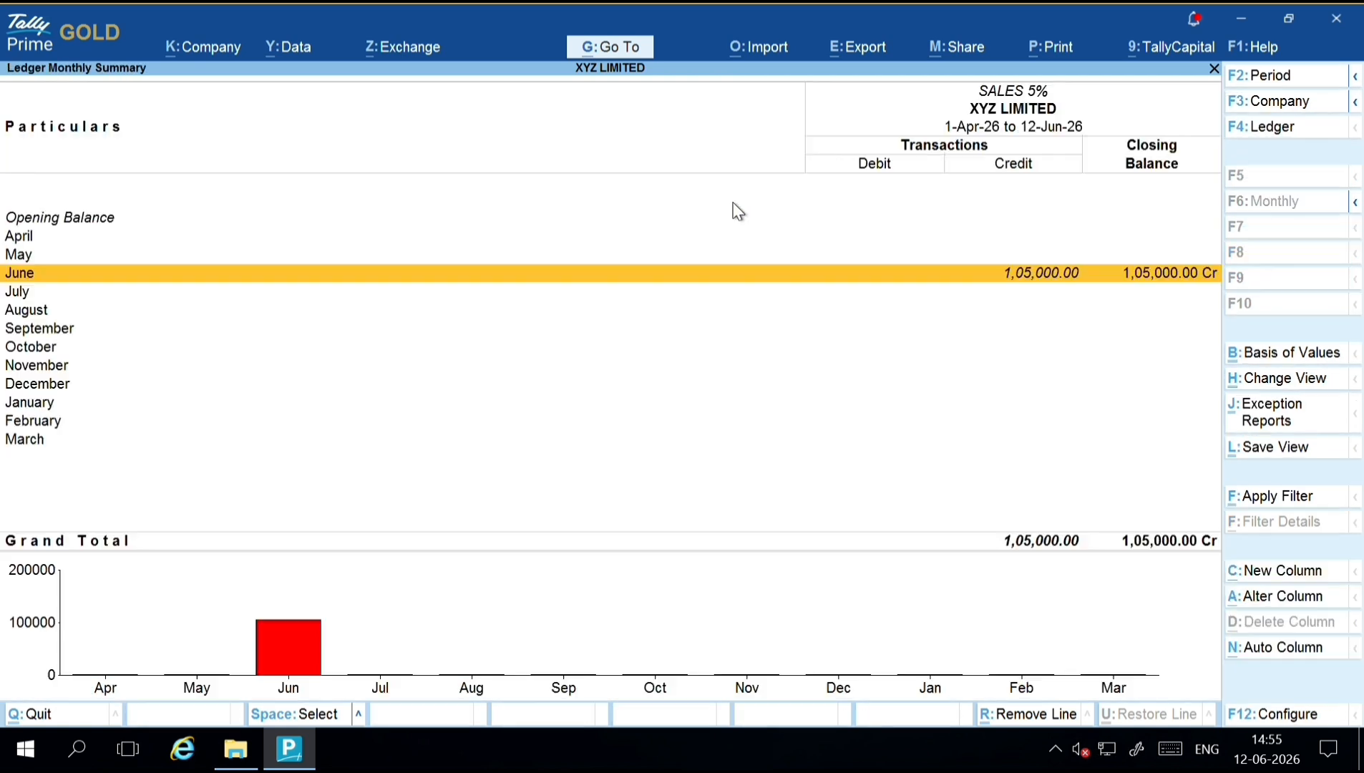
key(Escape)
key(Escape)
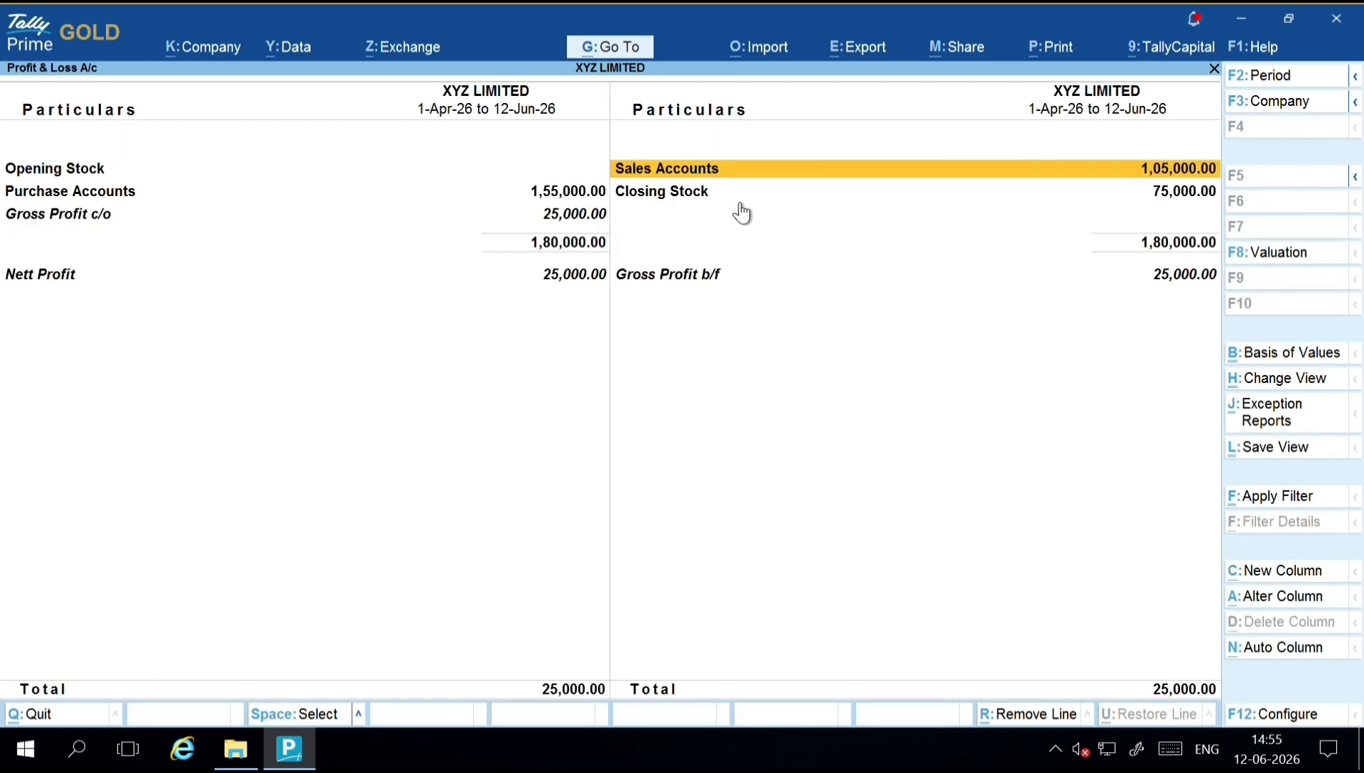
Inspect the Purchase Accounts group summary from the Profit & Loss A/c.
key(Left)
key(Down)
key(Return)
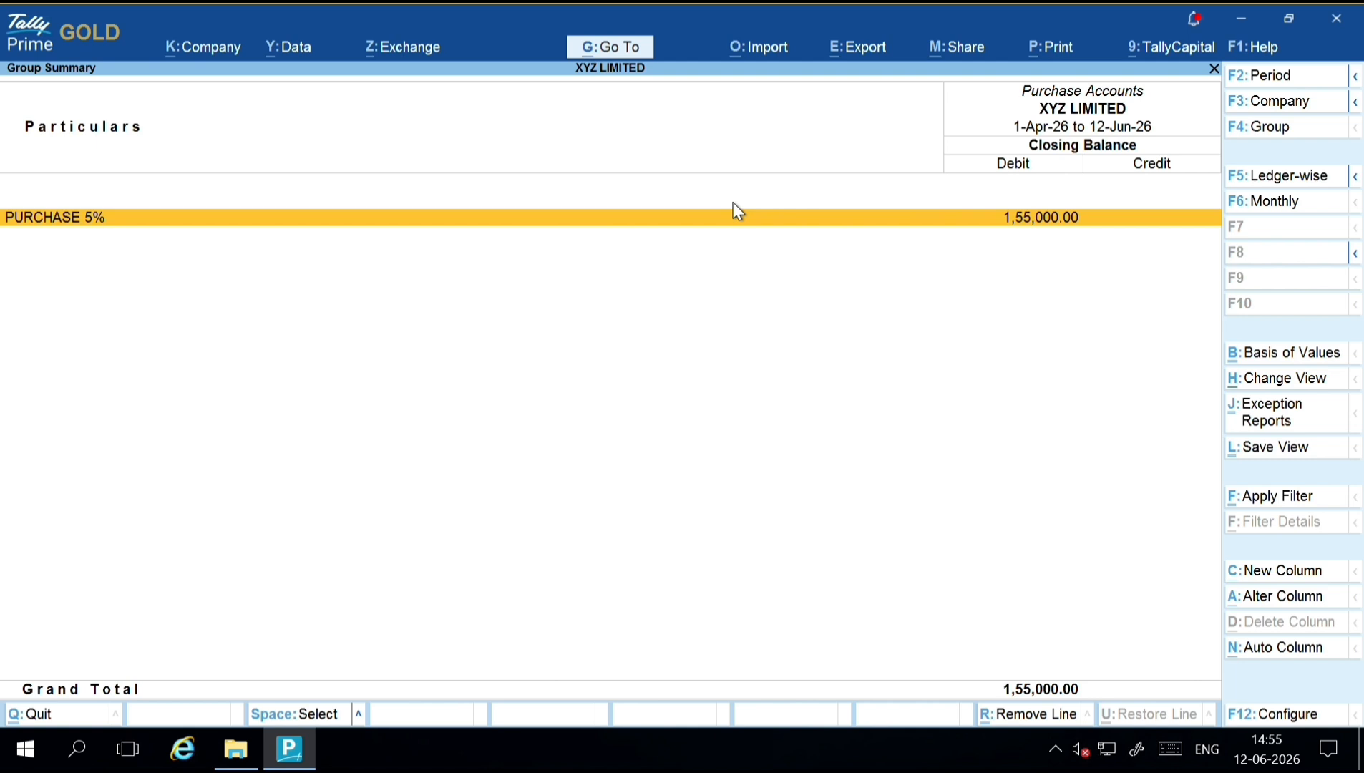
key(Escape)
Examine the Gross Profit b/f and Nett Profit lines of the Profit & Loss A/c.
key(Right)
key(Down)
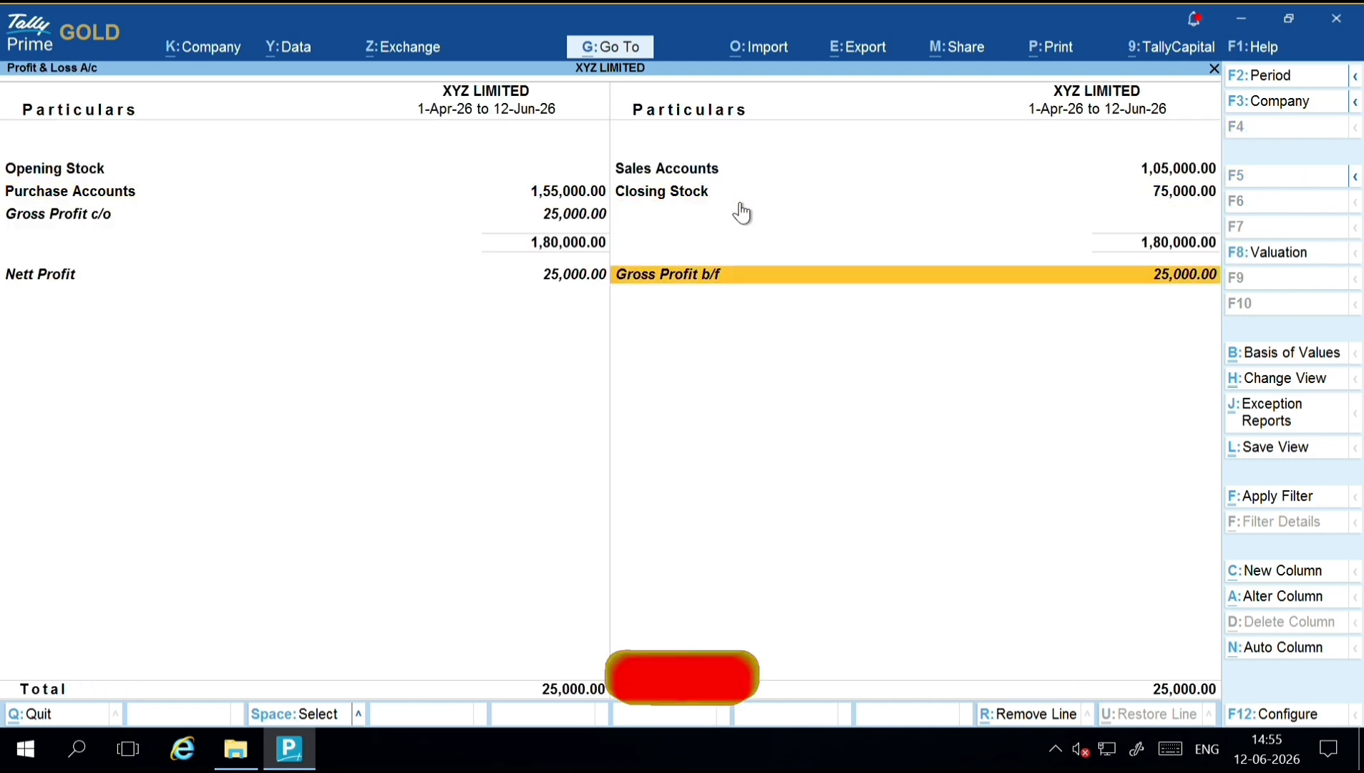
key(Up)
key(Down)
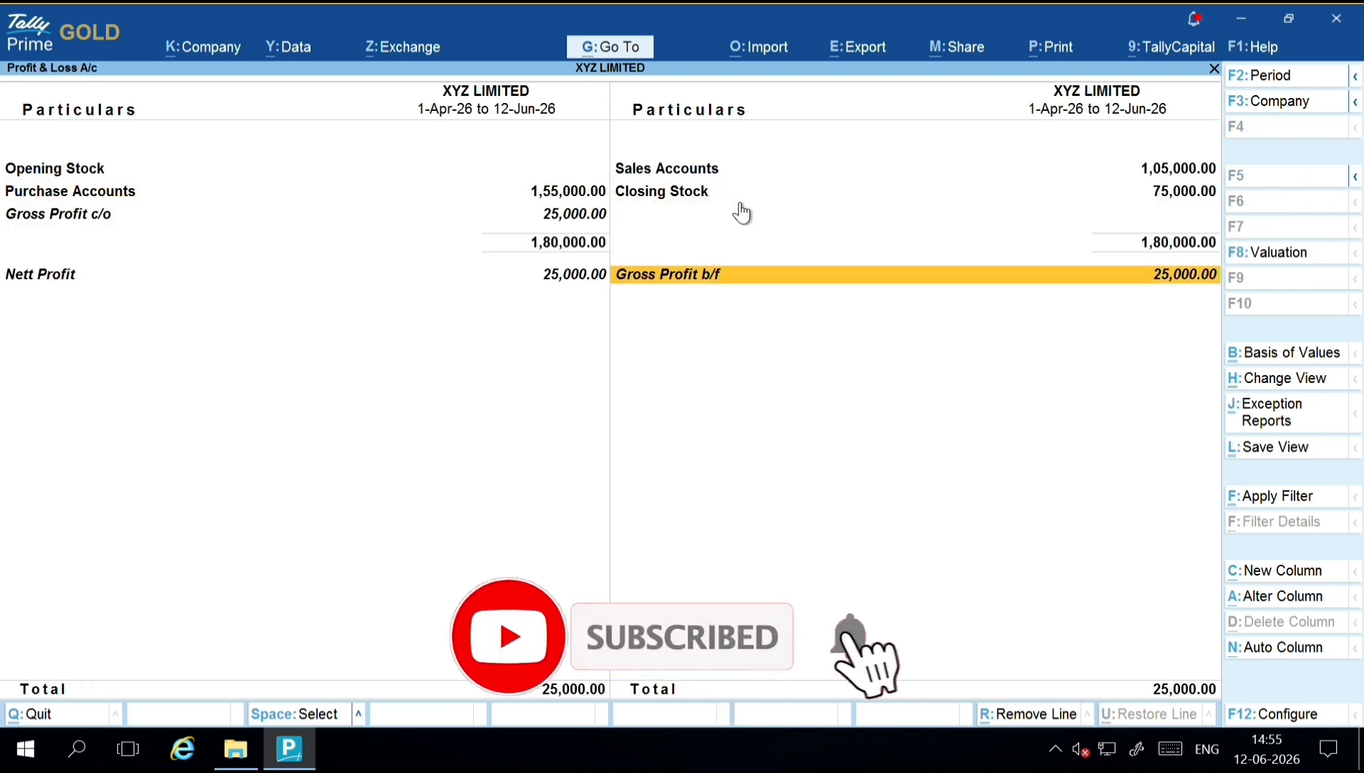
key(Left)
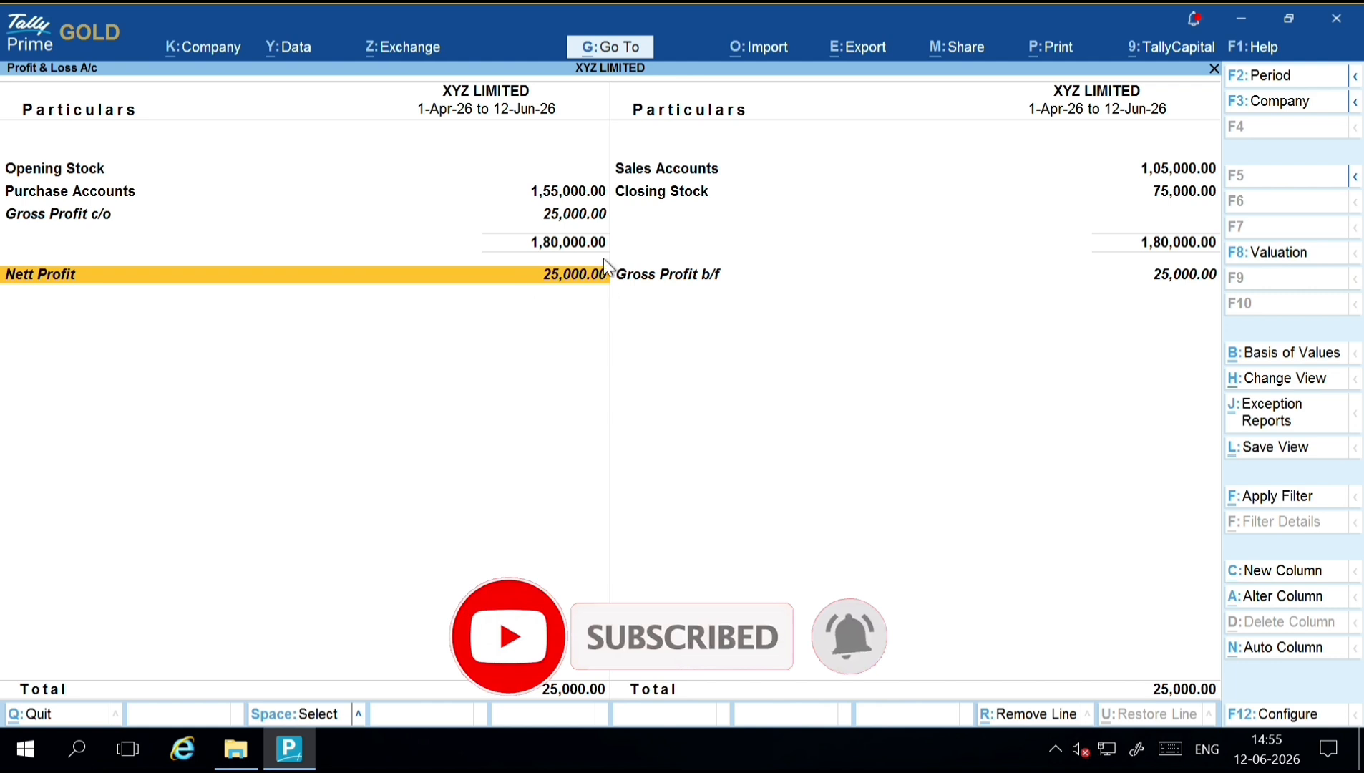
View the Balance Sheet of XYZ LIMITED and return to the Gateway of Tally.
key(Escape)
key(Up)
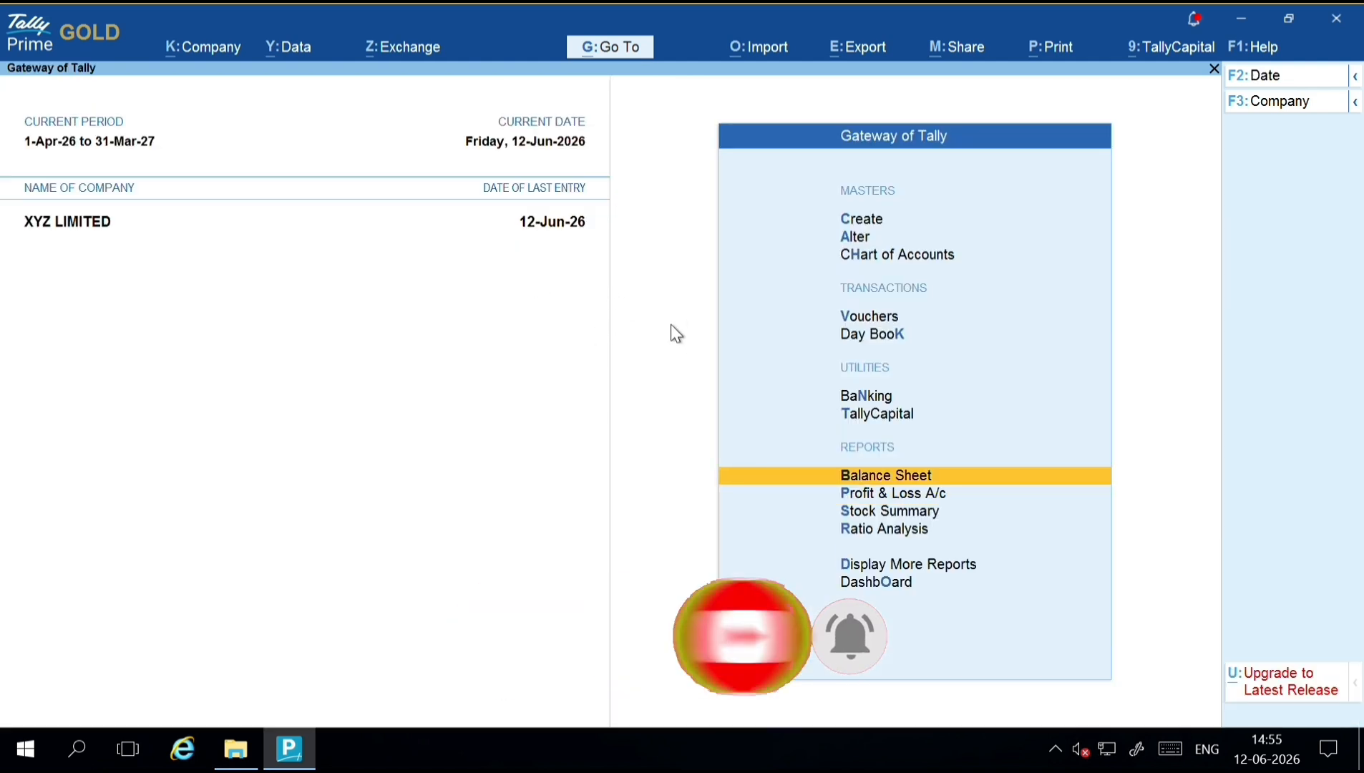
key(Return)
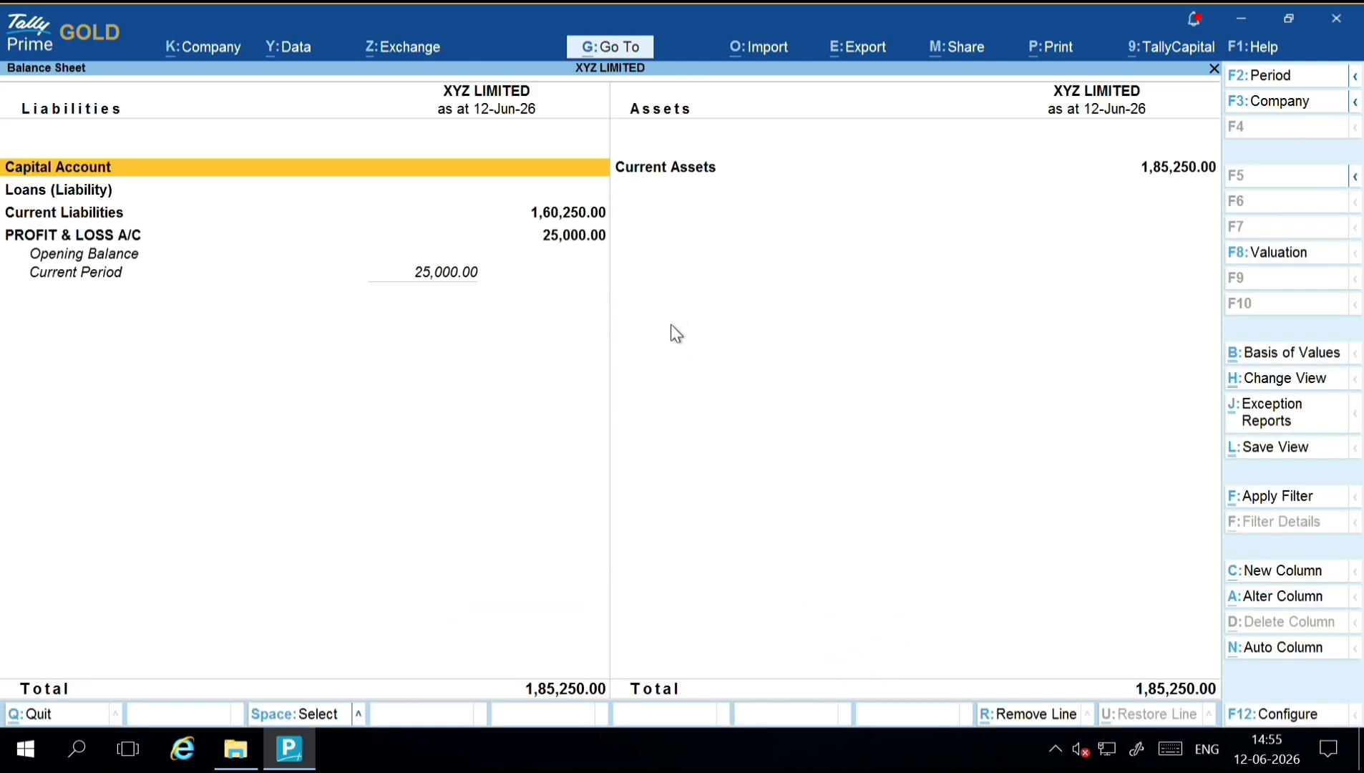
key(Escape)
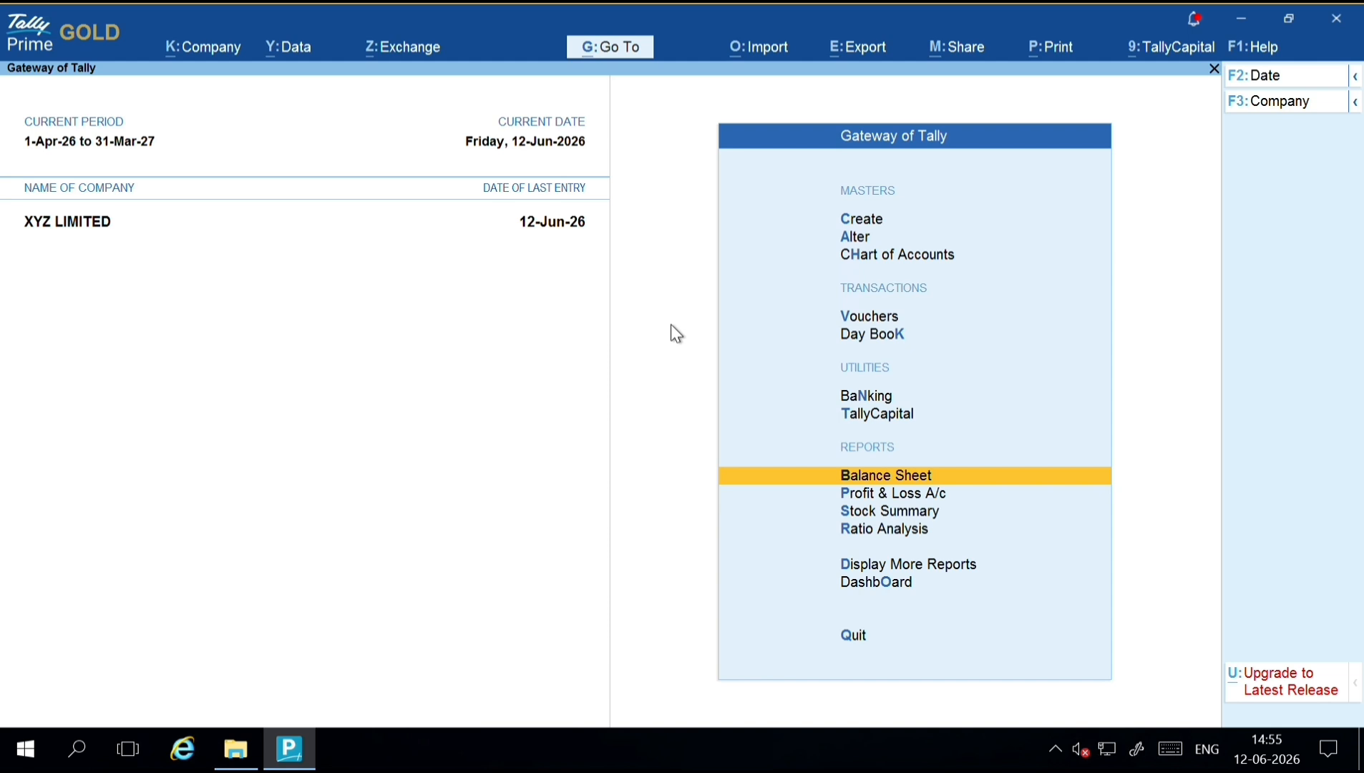